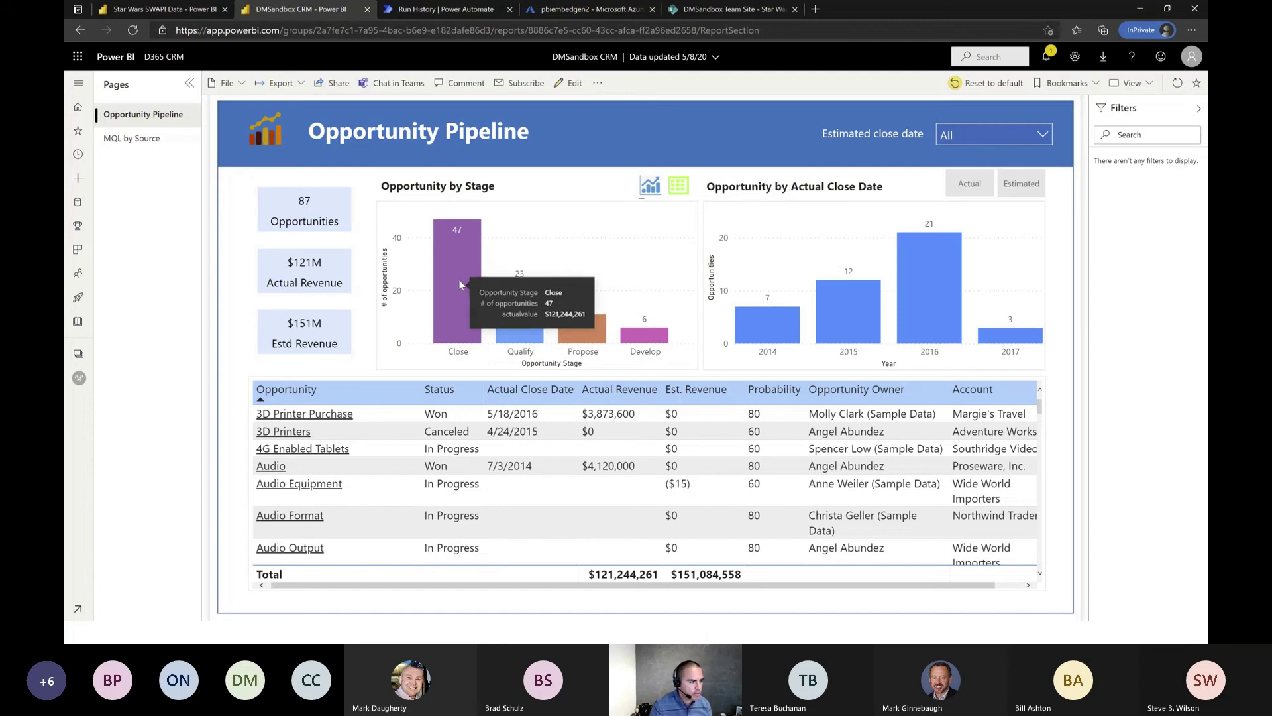
Cross-filter the report by the Close, Qualify and Propose stages of the Opportunity by Stage chart, and clear the selection.
{"action": "left_click", "coordinate": [458, 275]}
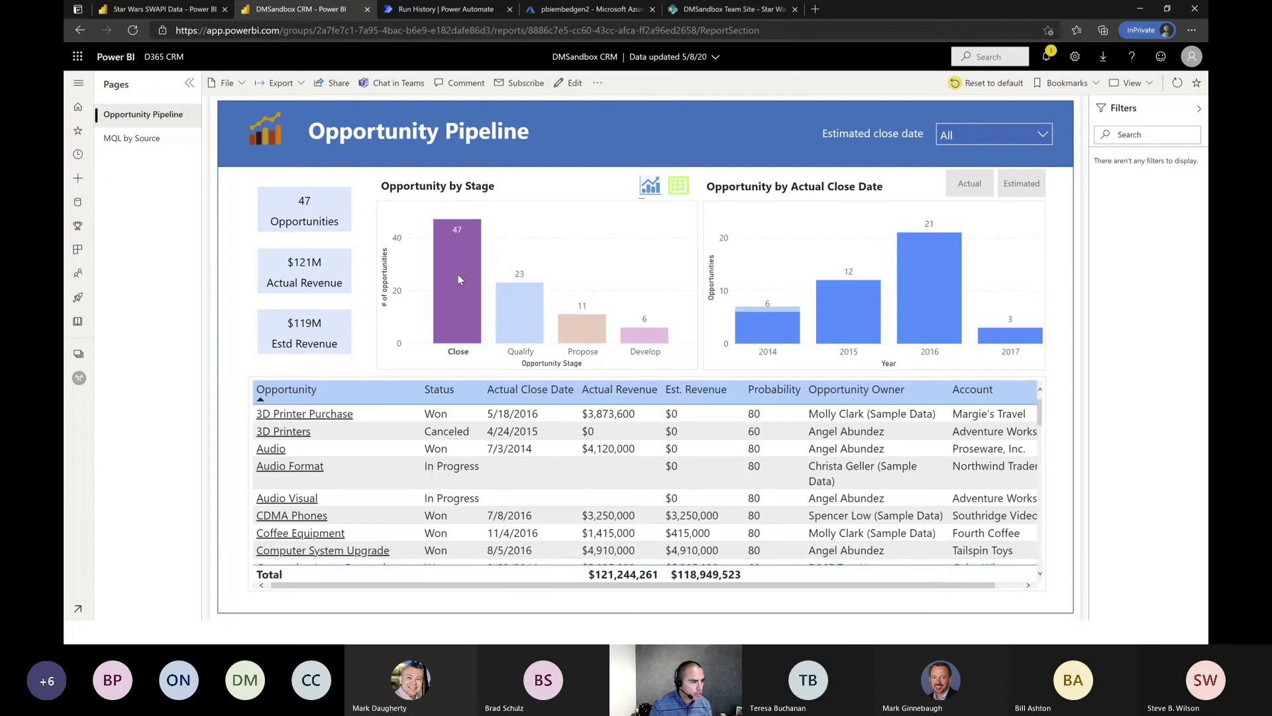
{"action": "left_click", "coordinate": [516, 315]}
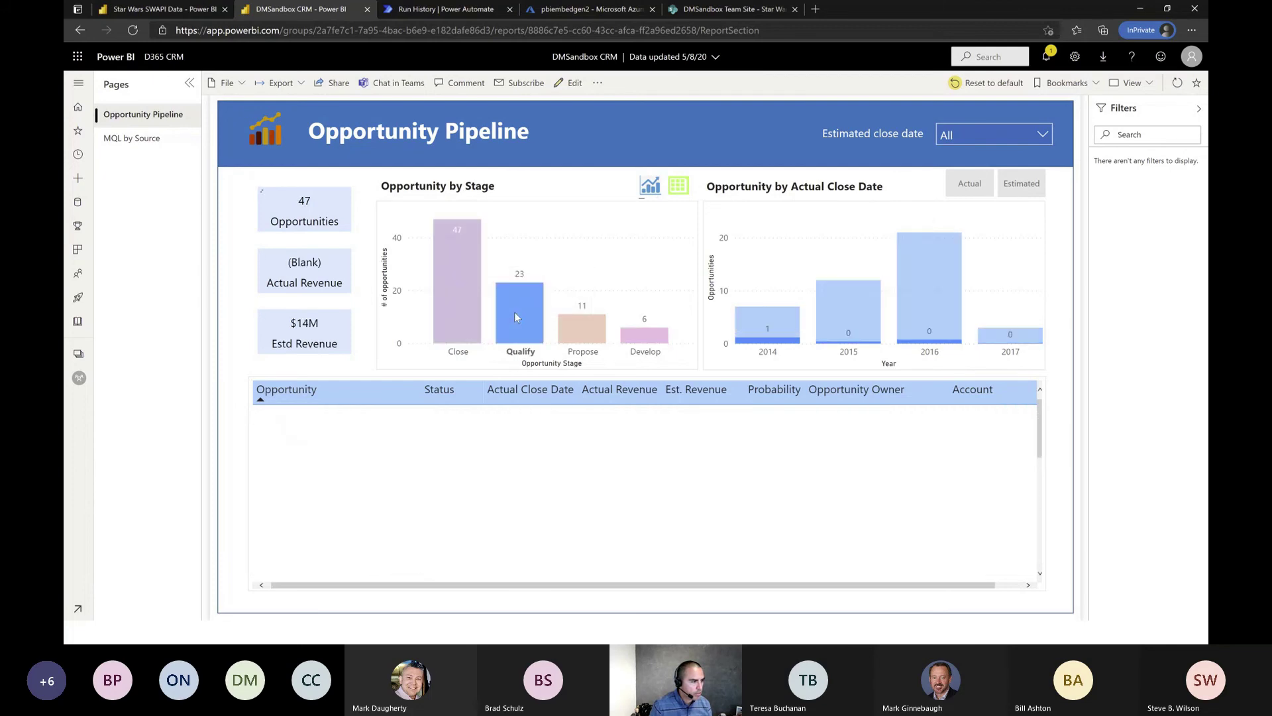
{"action": "left_click", "coordinate": [584, 338]}
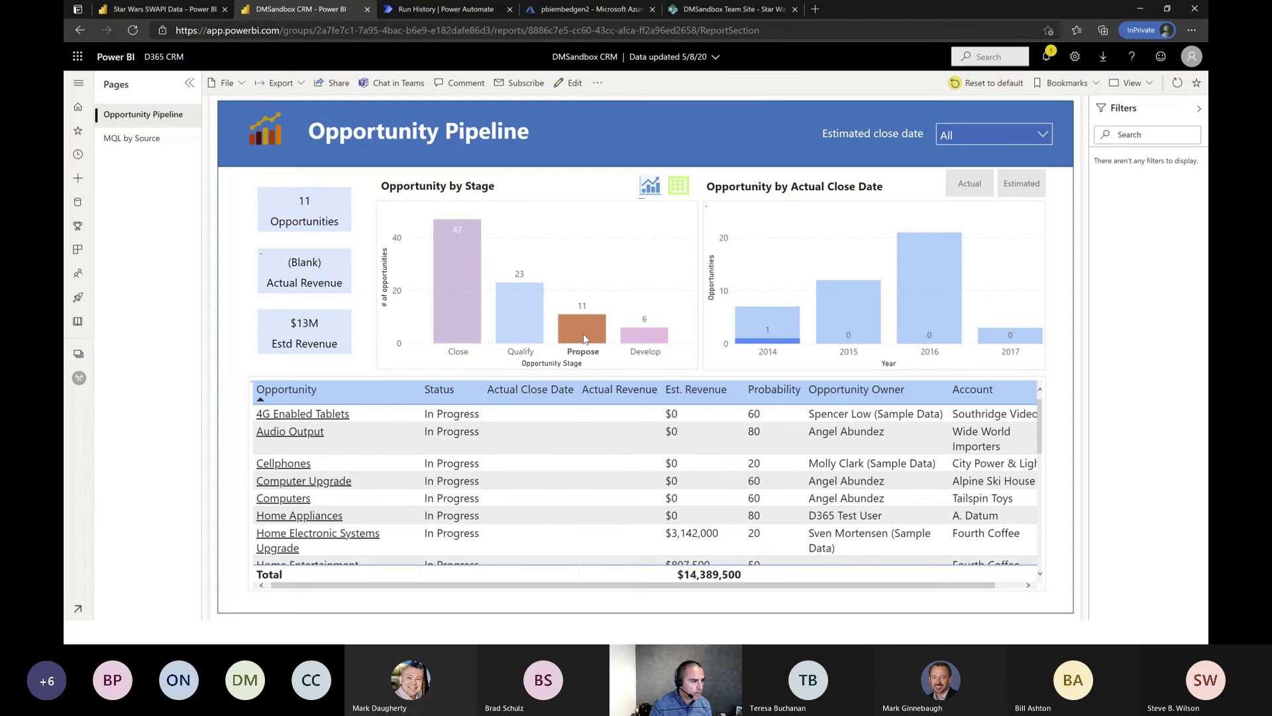
{"action": "left_click", "coordinate": [584, 339]}
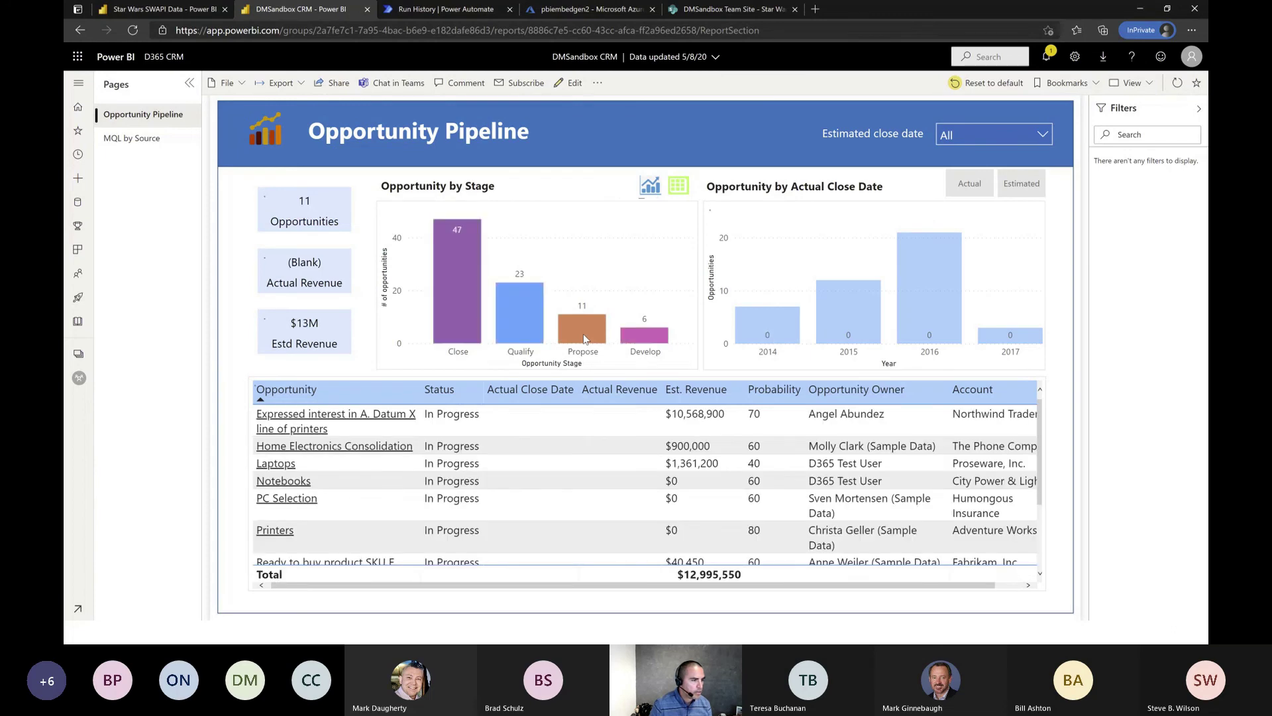
Filter the Opportunity Pipeline page to the estimated close date 4/18/2014.
{"action": "left_click", "coordinate": [1042, 137]}
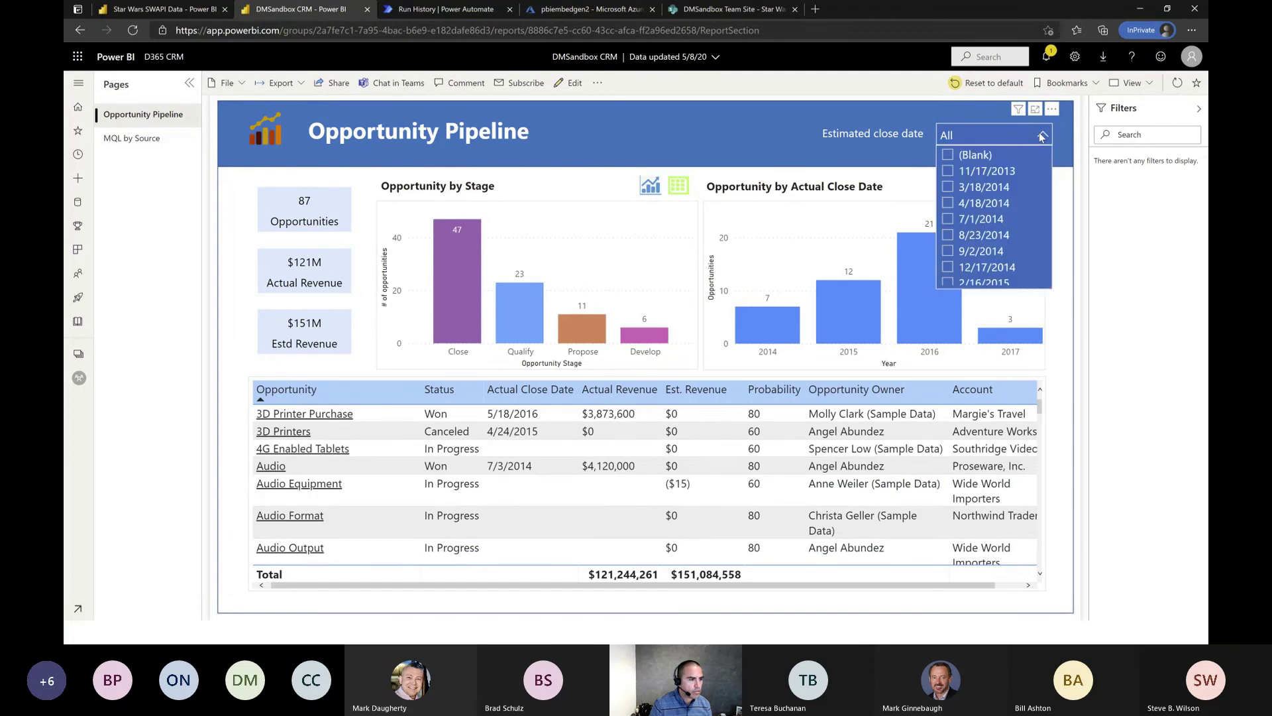
{"action": "left_click", "coordinate": [1042, 136]}
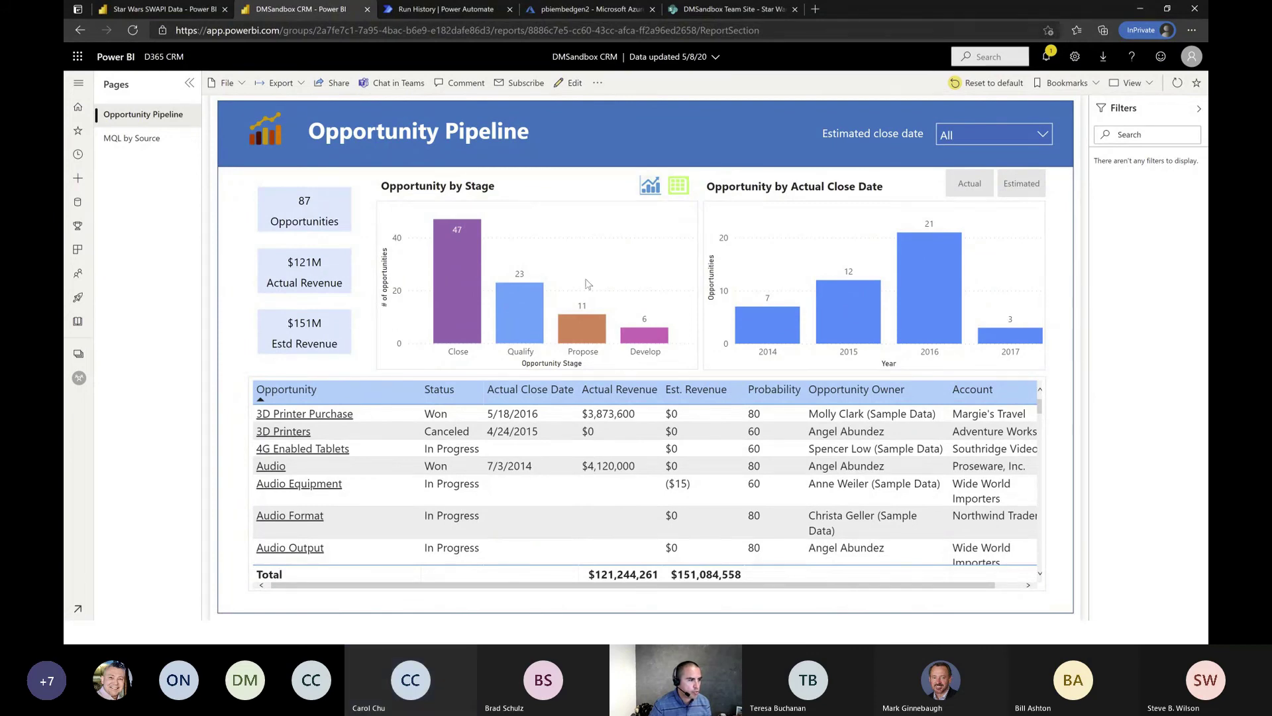
{"action": "mouse_move", "coordinate": [444, 277]}
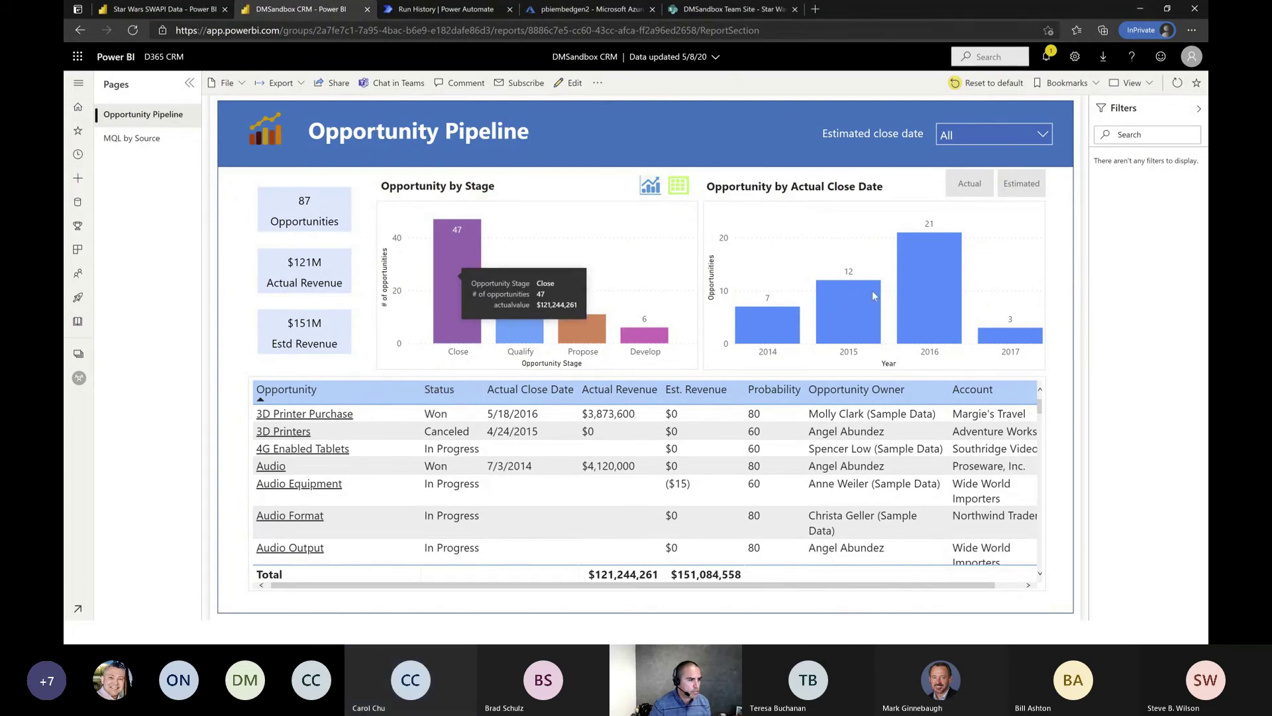
{"action": "left_click", "coordinate": [1023, 139]}
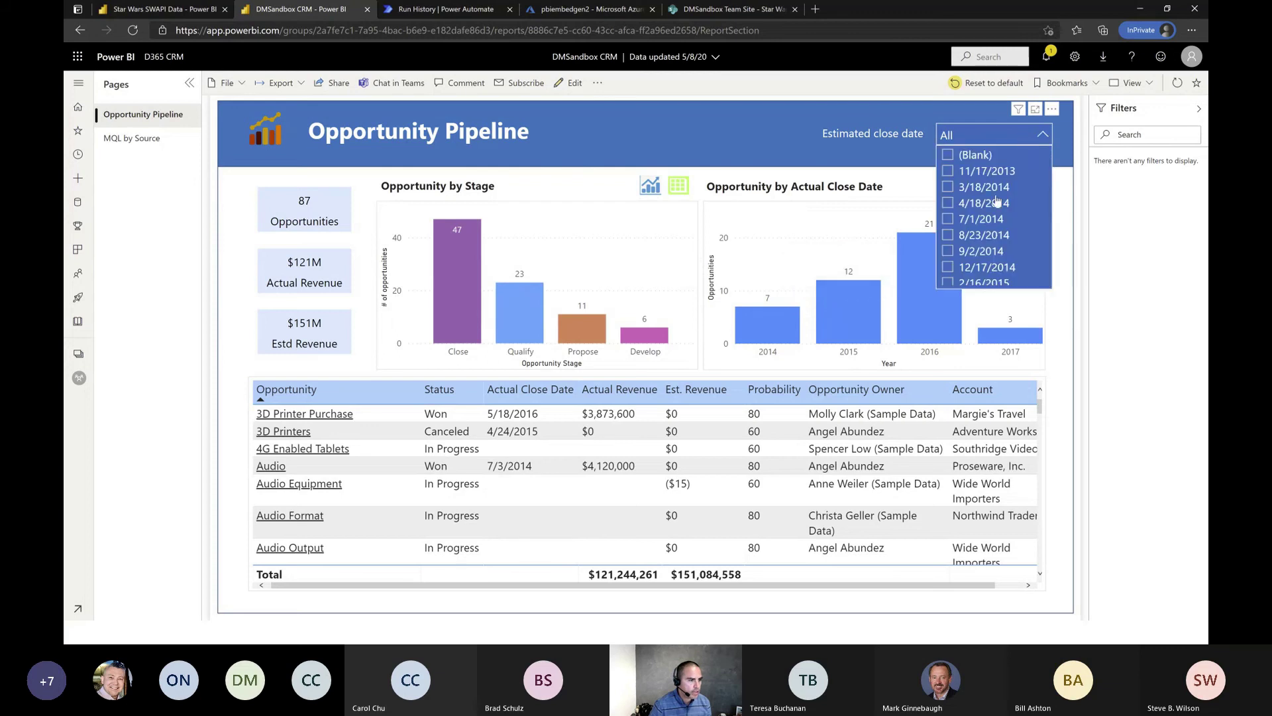
{"action": "left_click", "coordinate": [992, 207]}
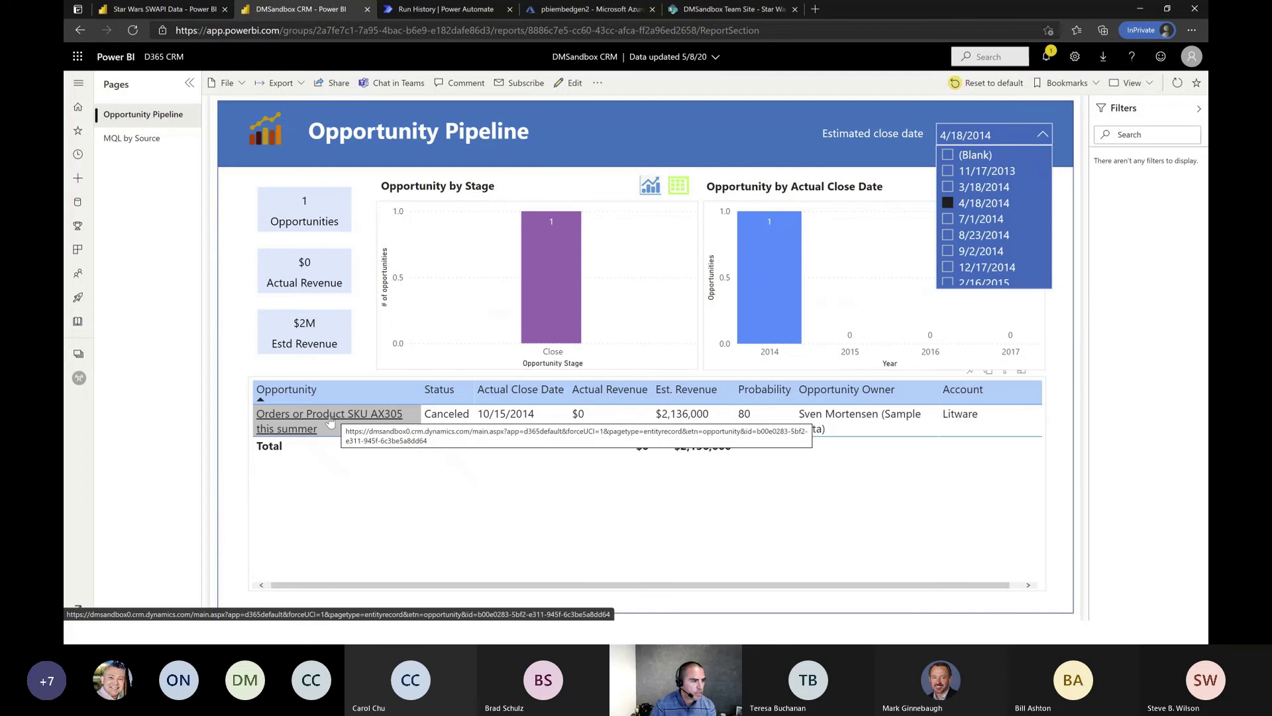
{"action": "left_click", "coordinate": [678, 191]}
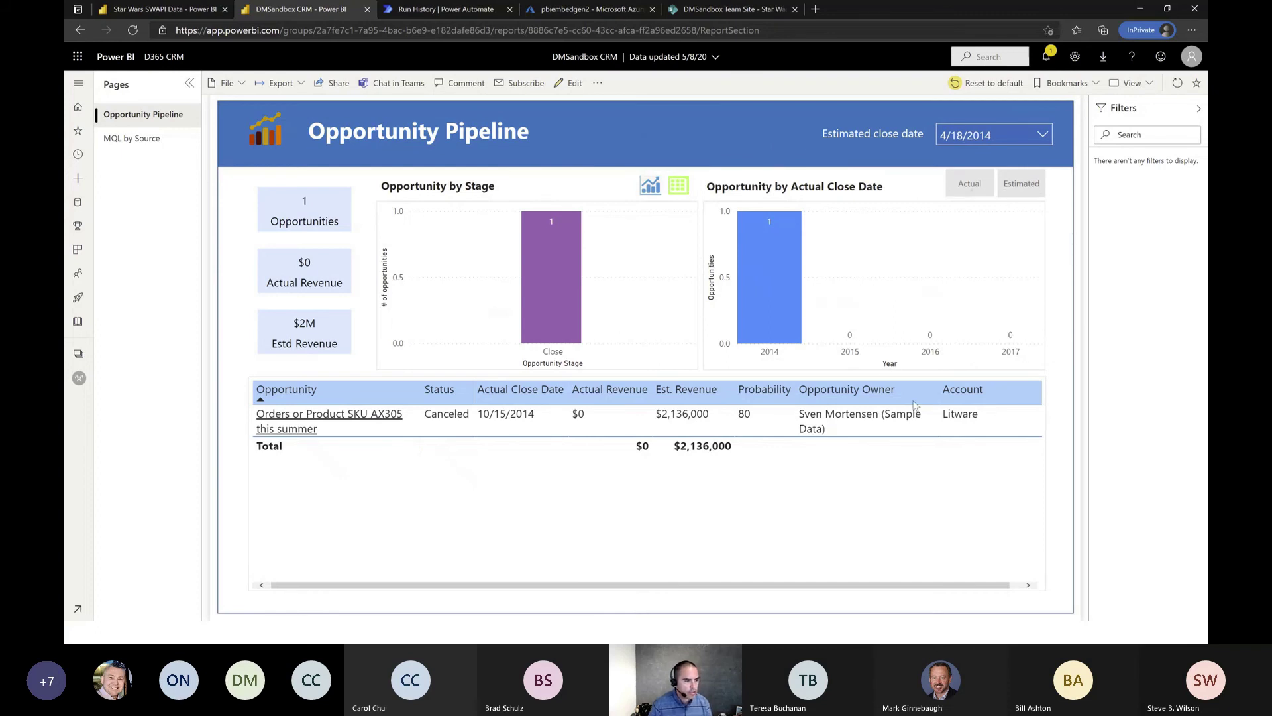
Export the data of the filtered opportunity table to an Excel file.
{"action": "left_click", "coordinate": [1047, 406]}
{"action": "left_click", "coordinate": [1038, 369]}
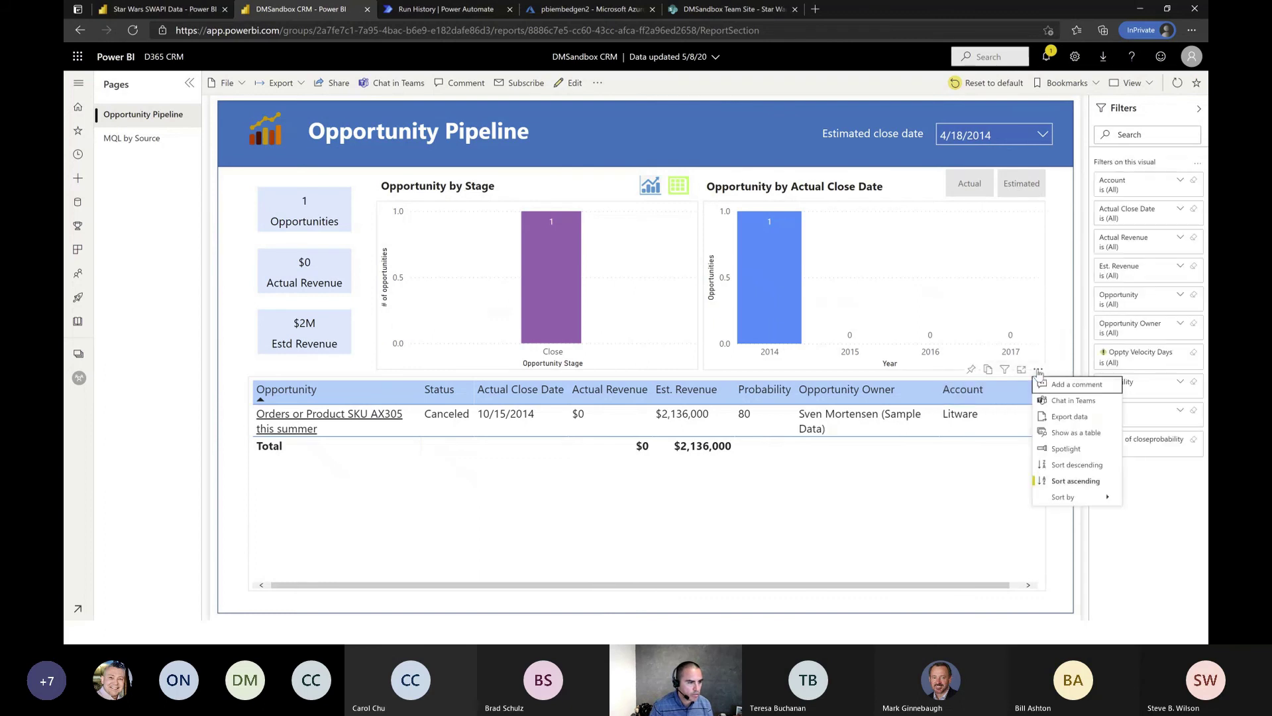
{"action": "left_click", "coordinate": [1074, 419]}
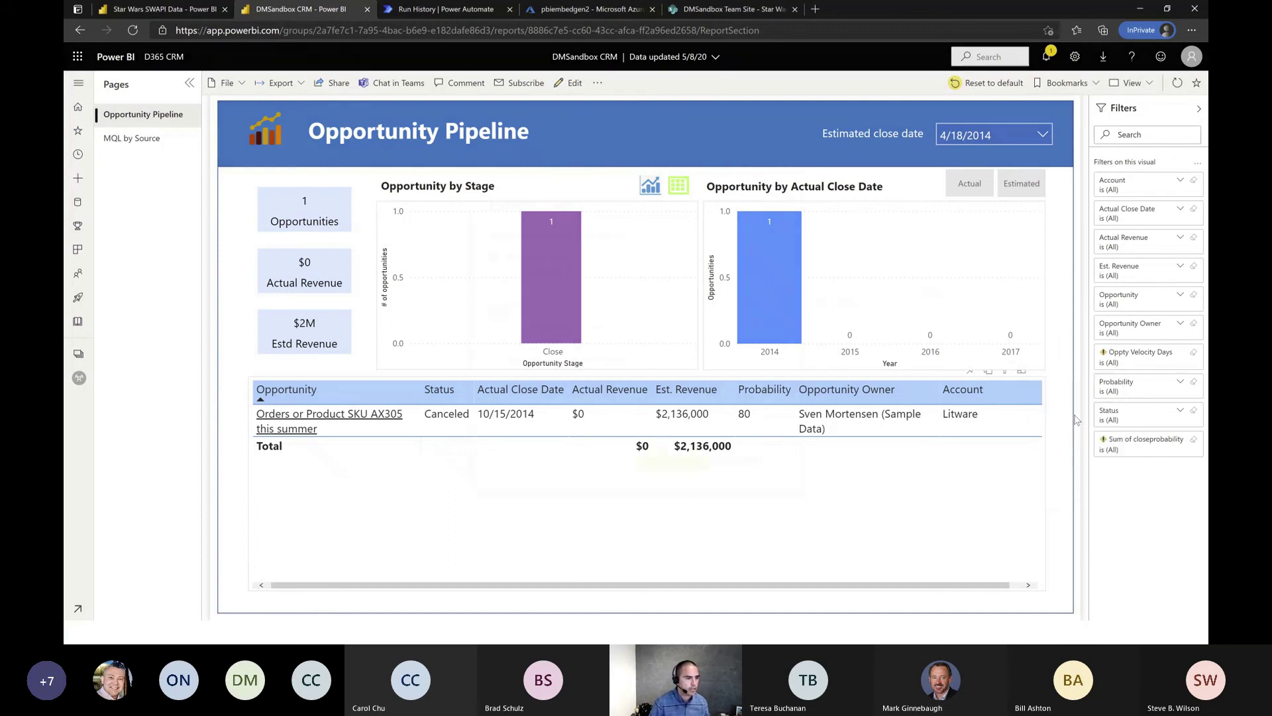
{"action": "left_click", "coordinate": [670, 459]}
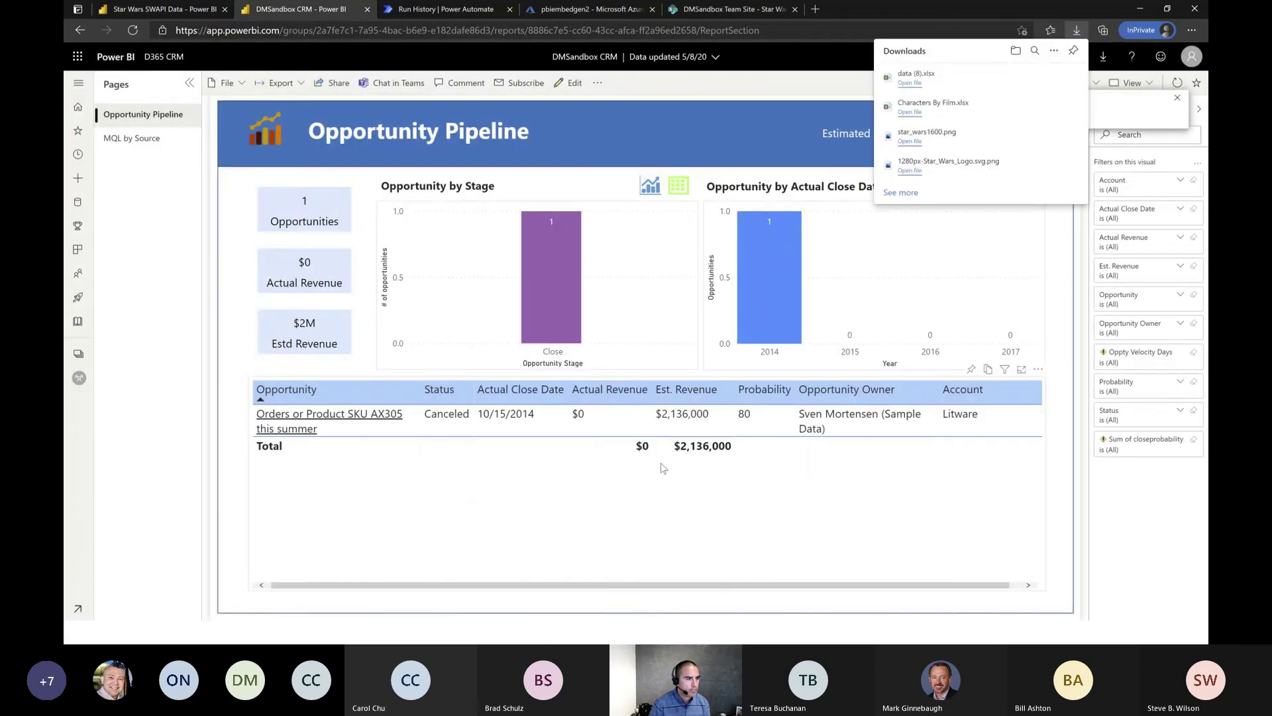
Open the downloaded workbook data (8).xlsx over the report and inspect its exported opportunity row.
{"action": "left_click", "coordinate": [909, 84]}
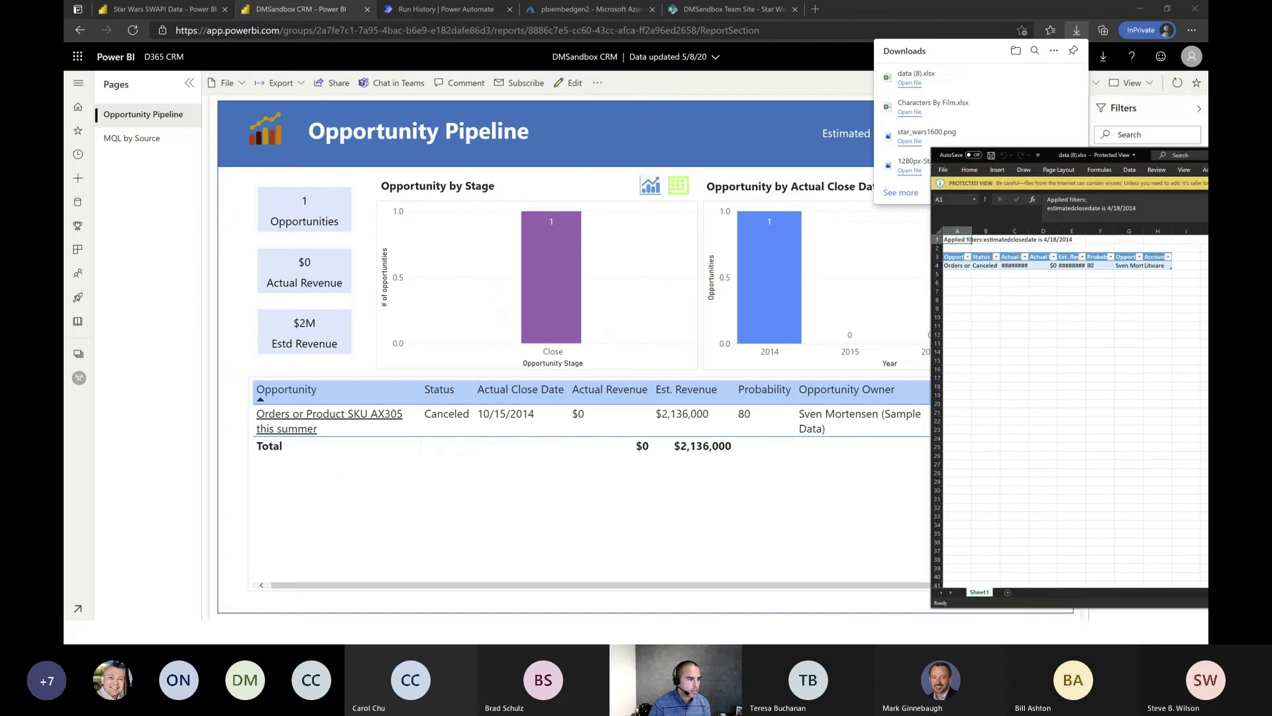
{"action": "left_click_drag", "start_coordinate": [1206, 158], "coordinate": [854, 76]}
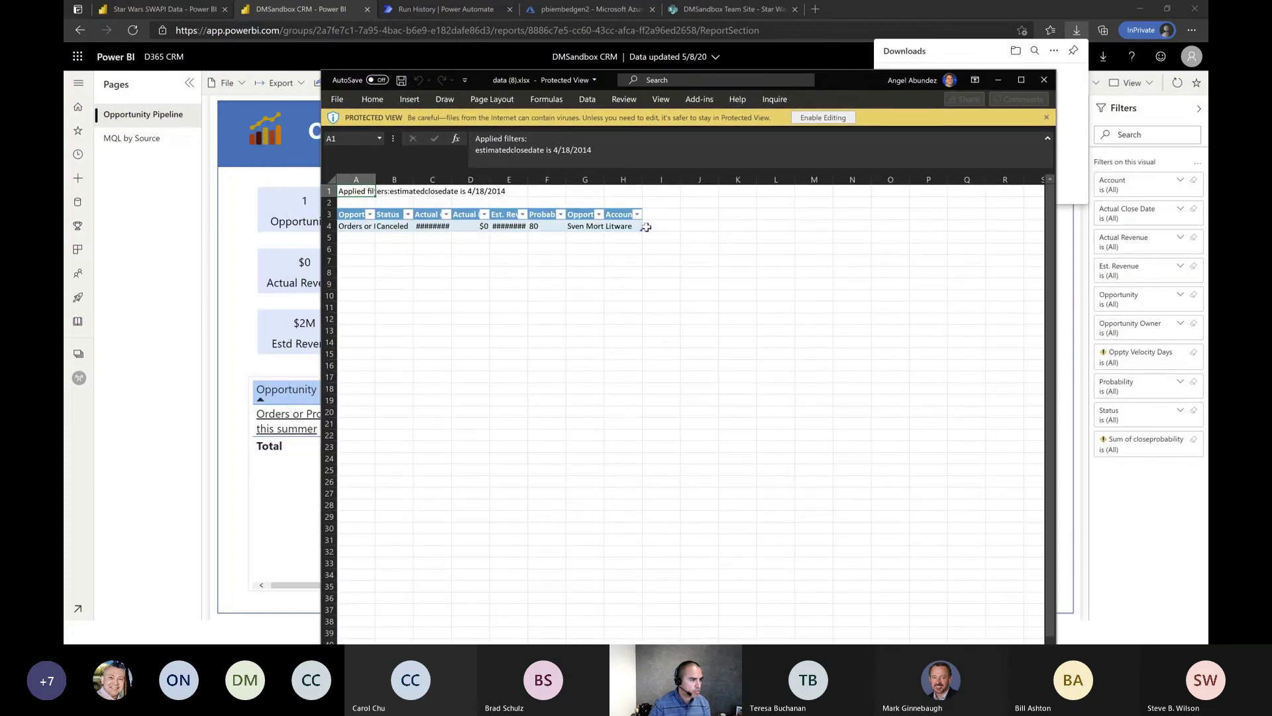
{"action": "left_click_drag", "start_coordinate": [356, 226], "coordinate": [624, 225]}
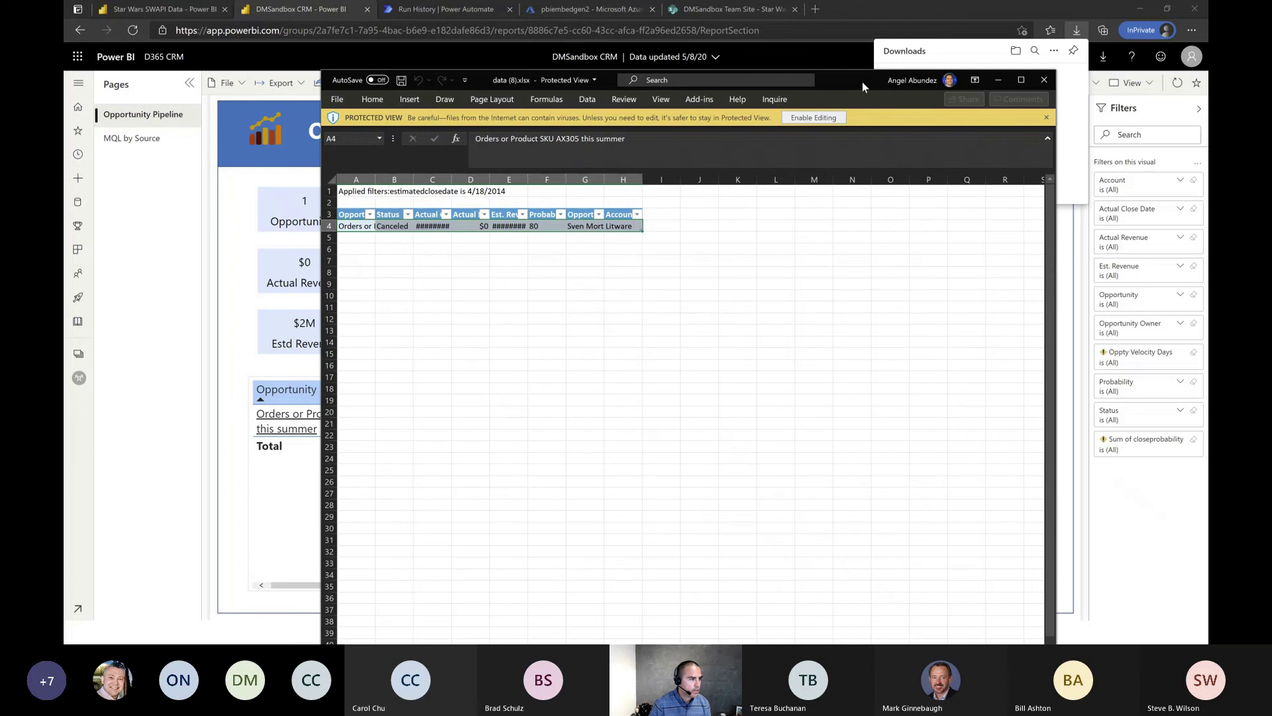
{"action": "left_click", "coordinate": [364, 226]}
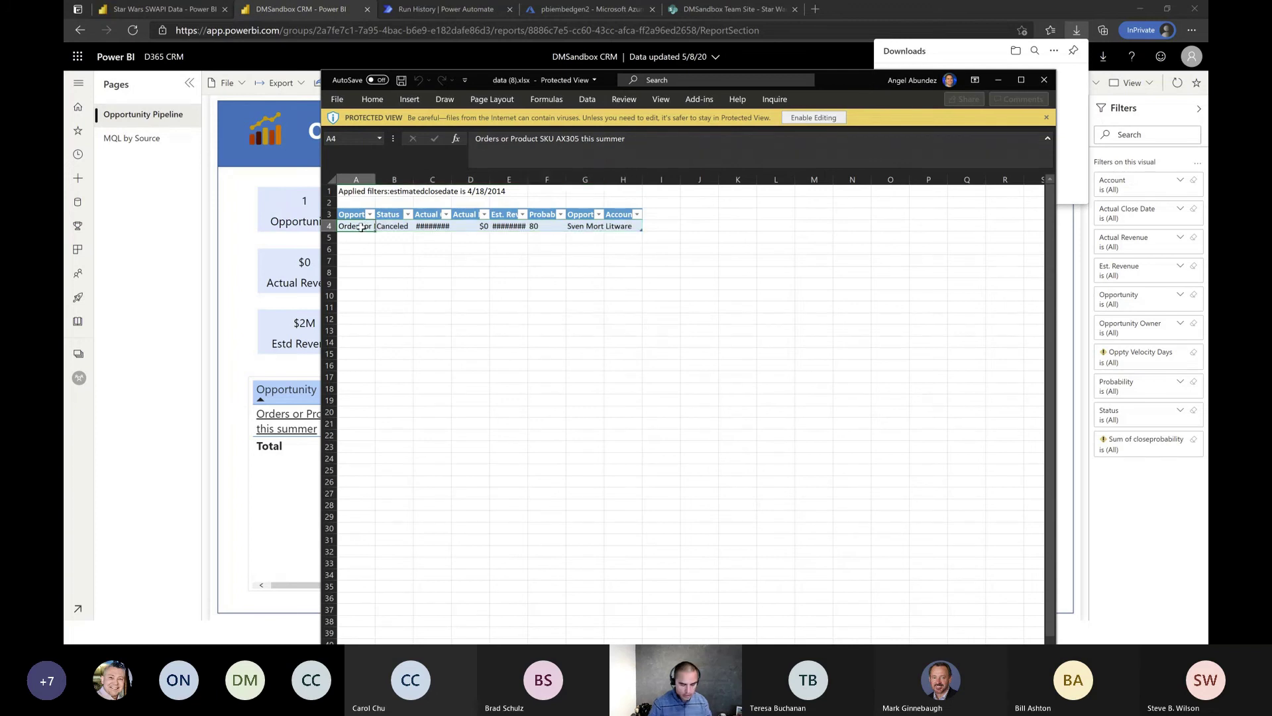
Circle the opportunity name in cell A4 and its linked counterpart in the report table for comparison, and return to the report.
{"action": "key", "text": "super+plus"}
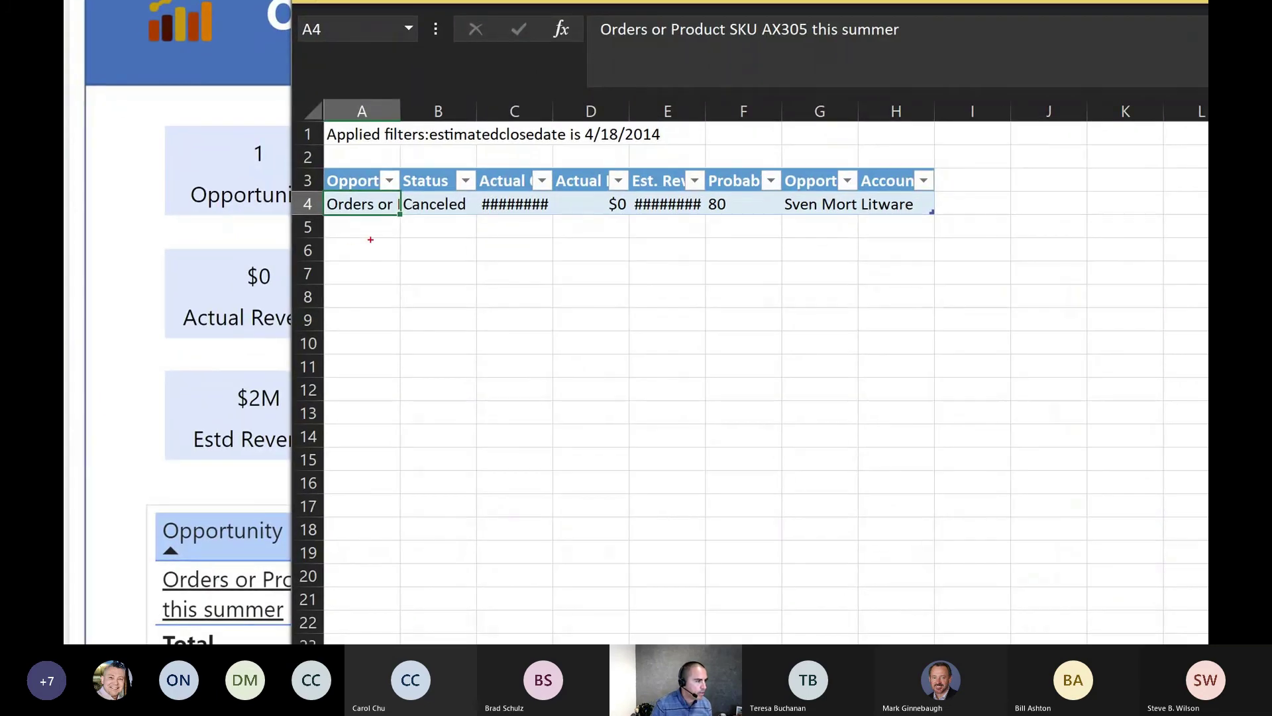
{"action": "mouse_move", "coordinate": [356, 228]}
{"action": "left_mouse_down"}
{"action": "mouse_move", "coordinate": [403, 203]}
{"action": "mouse_move", "coordinate": [309, 213]}
{"action": "mouse_move", "coordinate": [356, 229]}
{"action": "left_mouse_up"}
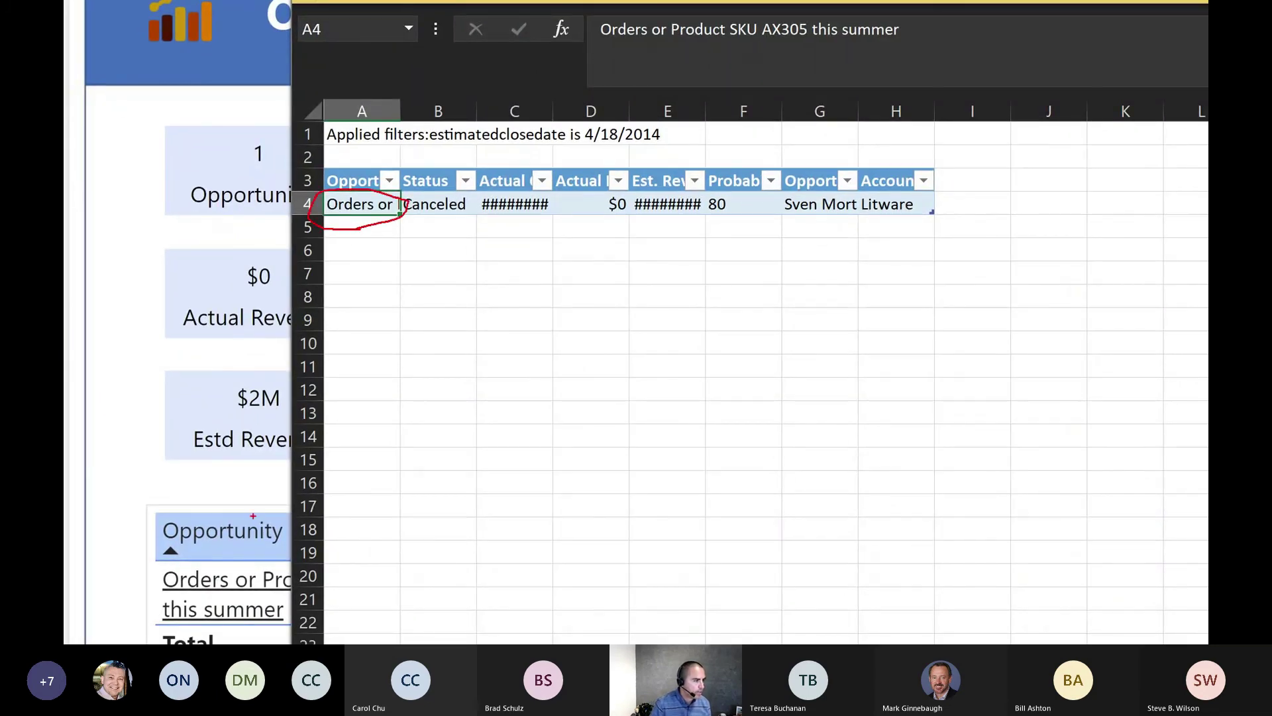
{"action": "mouse_move", "coordinate": [206, 566]}
{"action": "left_mouse_down"}
{"action": "mouse_move", "coordinate": [167, 565]}
{"action": "mouse_move", "coordinate": [196, 630]}
{"action": "mouse_move", "coordinate": [225, 572]}
{"action": "left_mouse_up"}
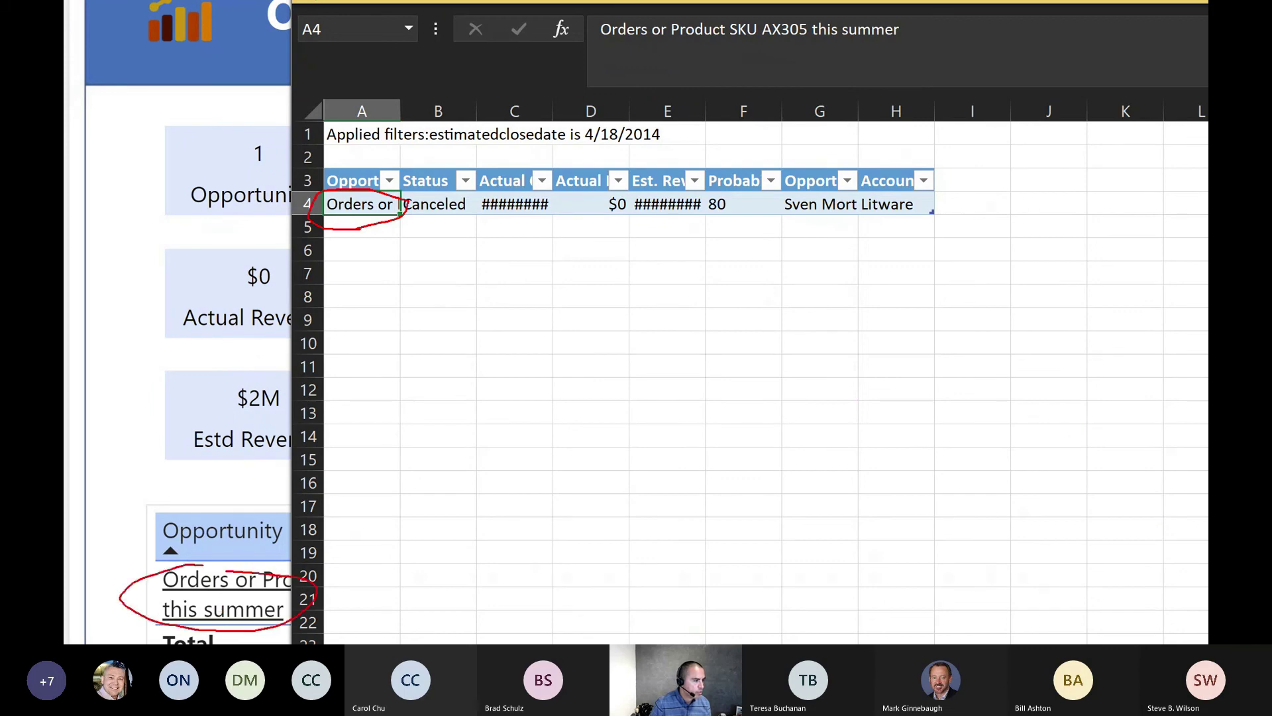
{"action": "key", "text": "Escape"}
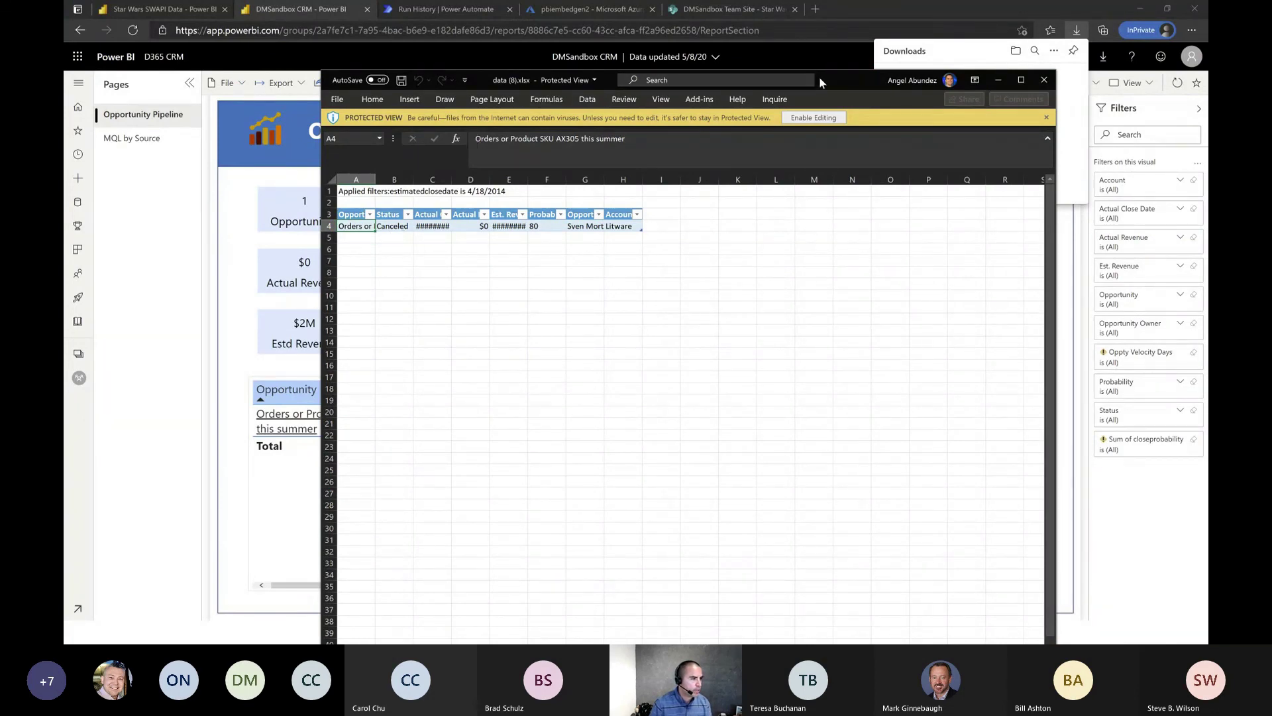
{"action": "left_click_drag", "start_coordinate": [828, 84], "coordinate": [1271, 123]}
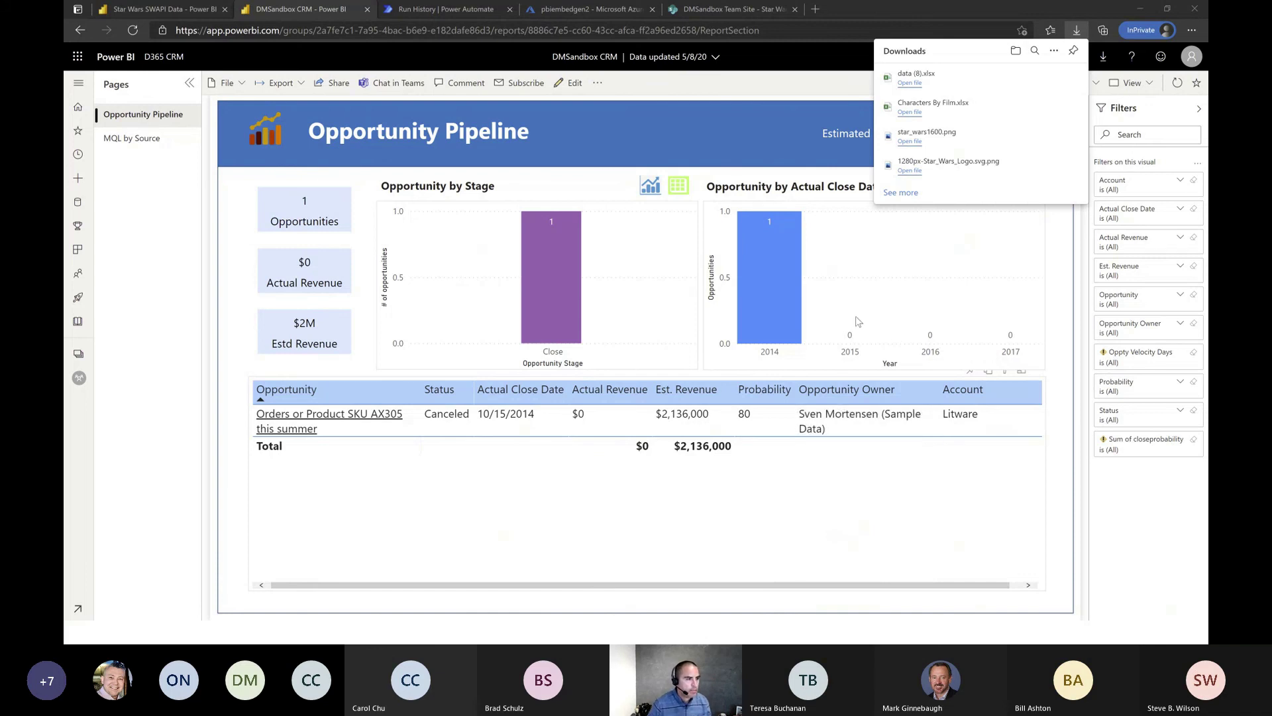
{"action": "left_click", "coordinate": [830, 102]}
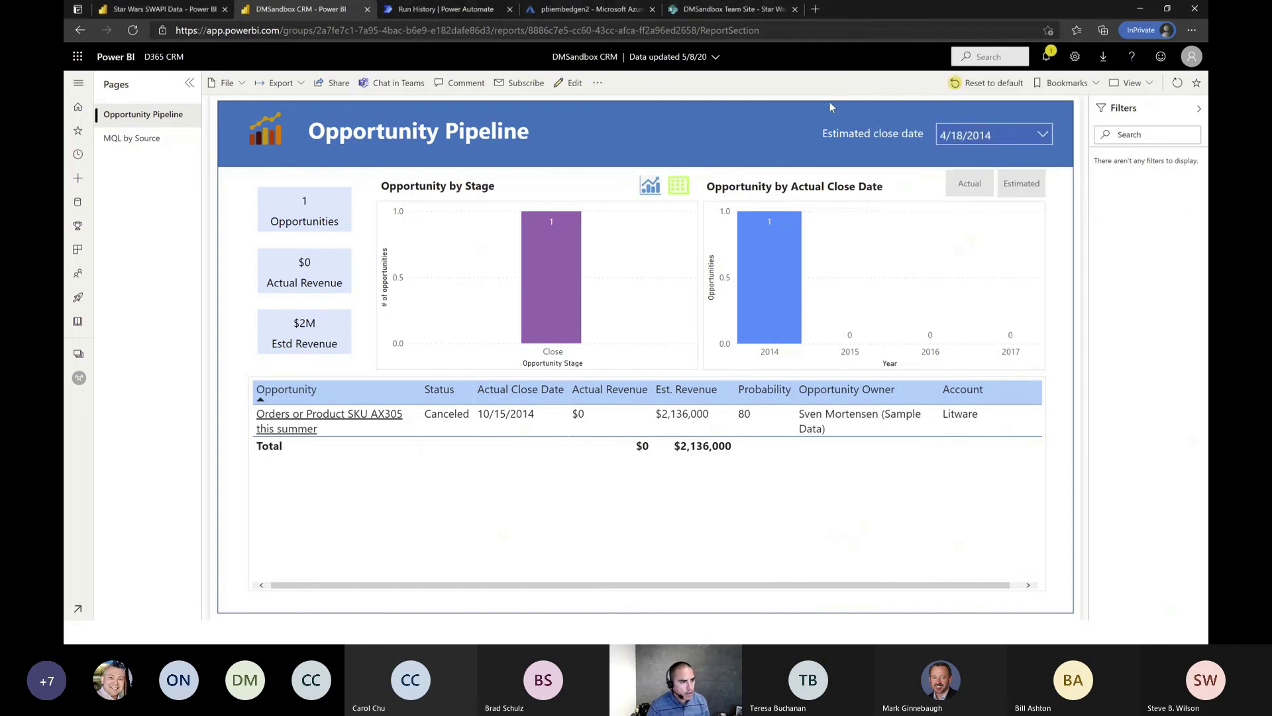
Examine the settings of a new e-mail subscription for the Opportunity Pipeline page and discard it.
{"action": "left_click", "coordinate": [512, 83]}
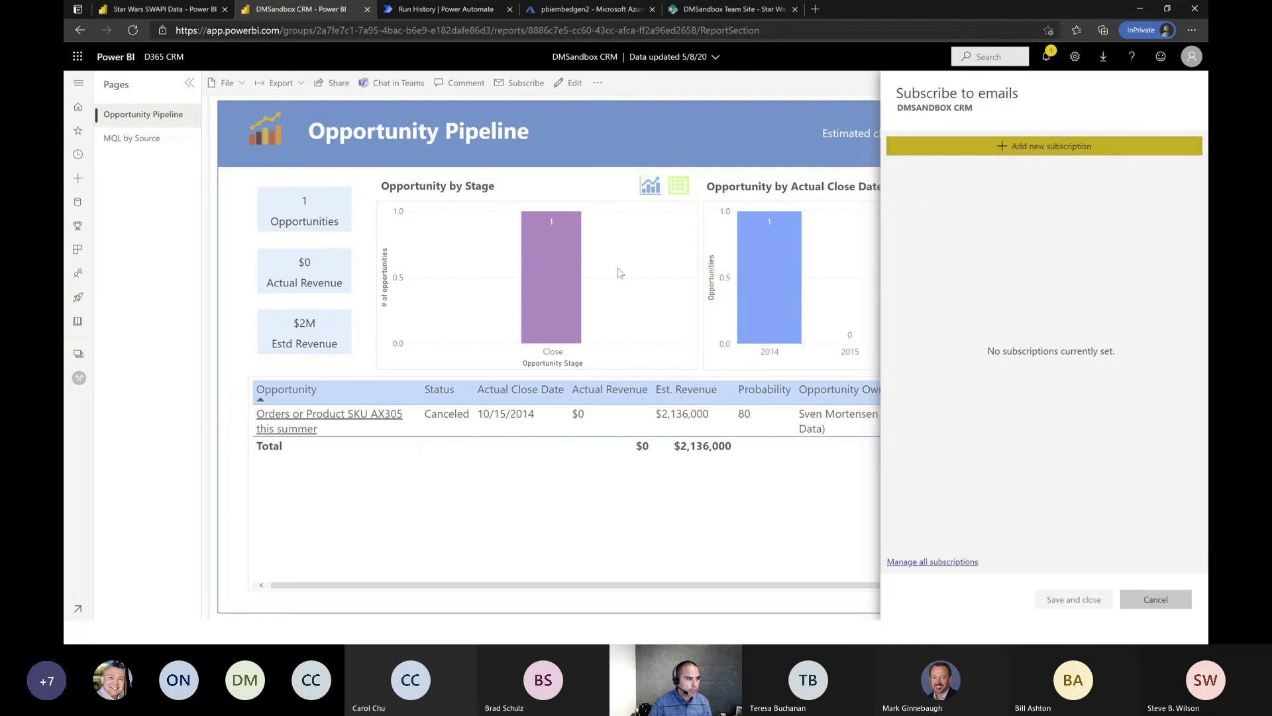
{"action": "left_click", "coordinate": [1054, 147]}
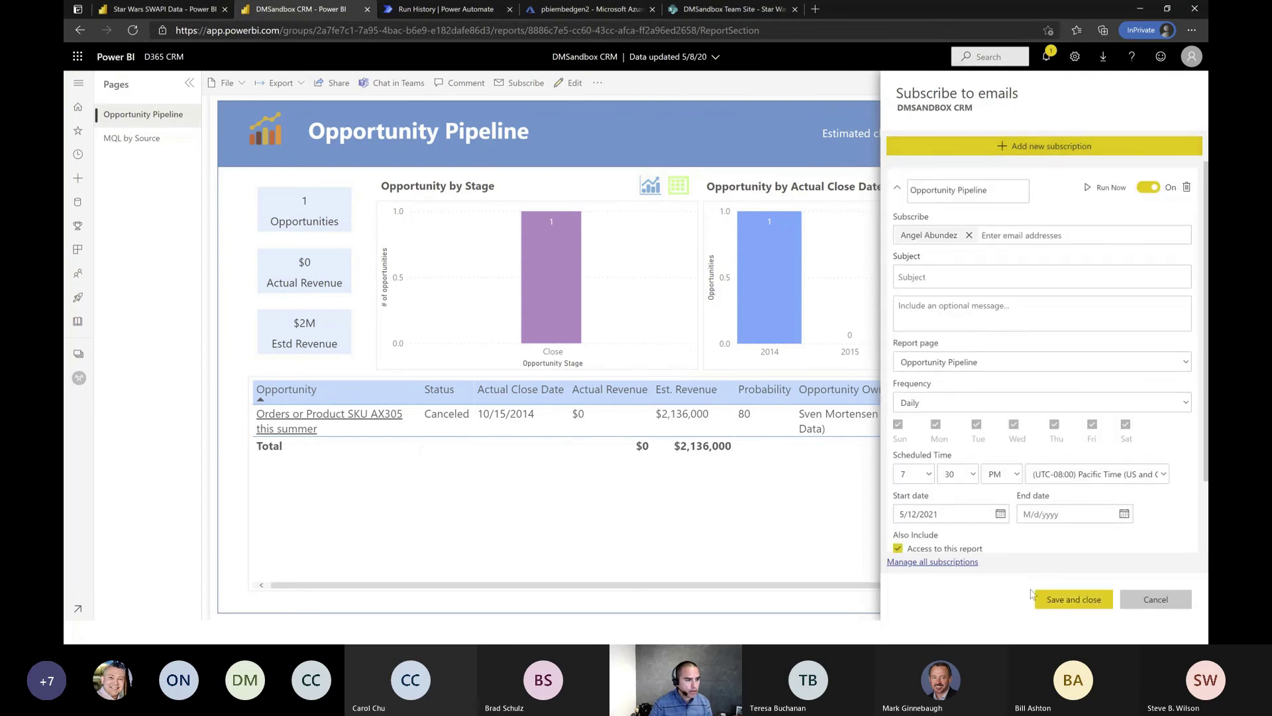
{"action": "scroll", "coordinate": [1013, 520], "scroll_direction": "down", "scroll_amount": 2}
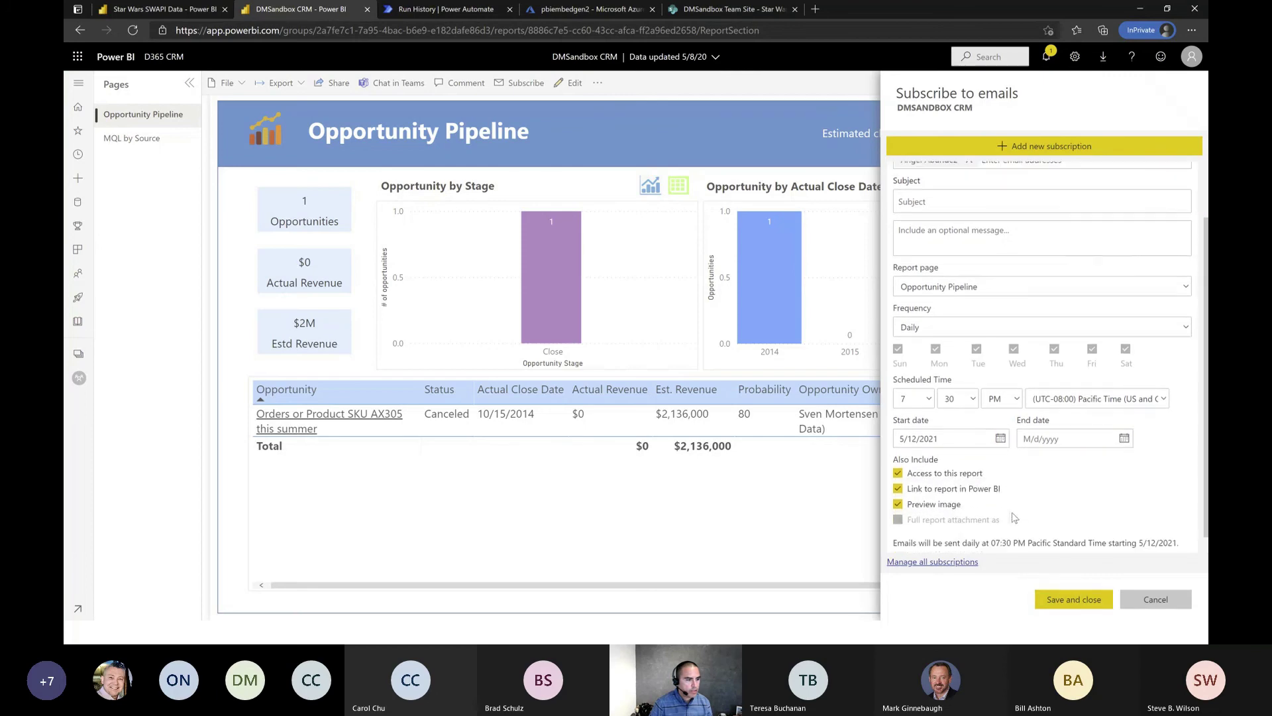
{"action": "scroll", "coordinate": [1013, 517], "scroll_direction": "down", "scroll_amount": 1}
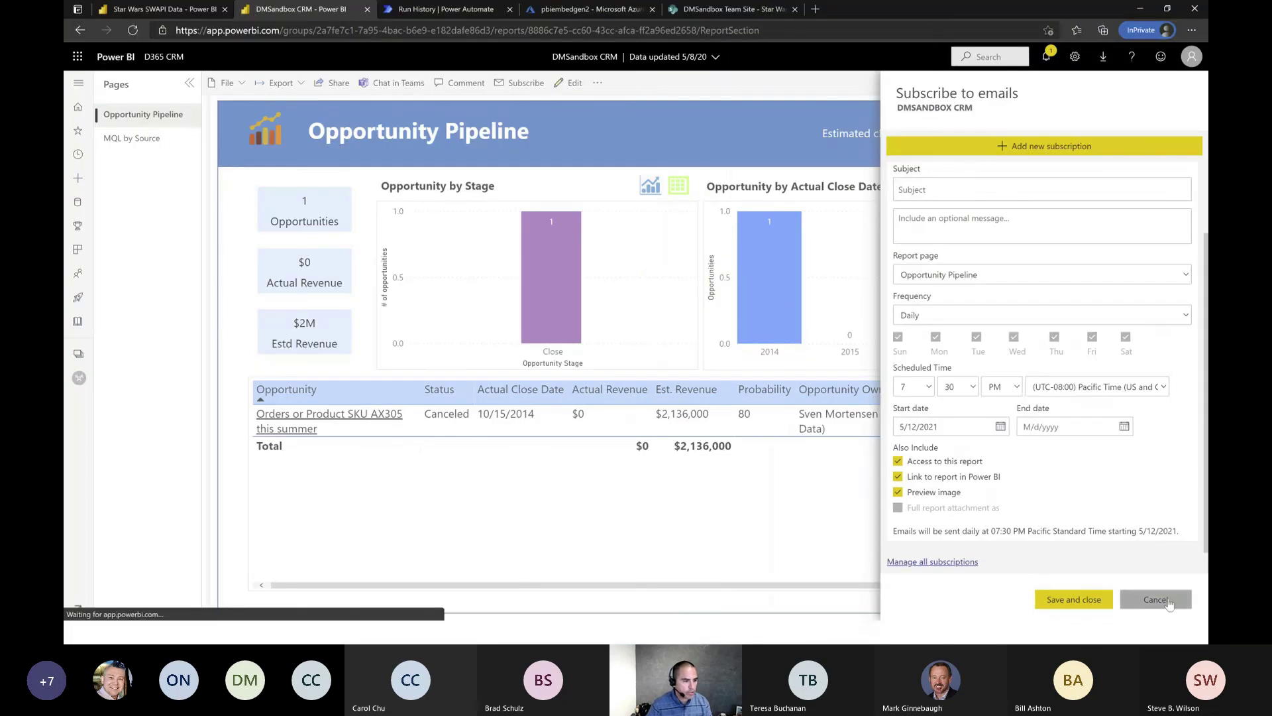
{"action": "left_click", "coordinate": [1168, 602]}
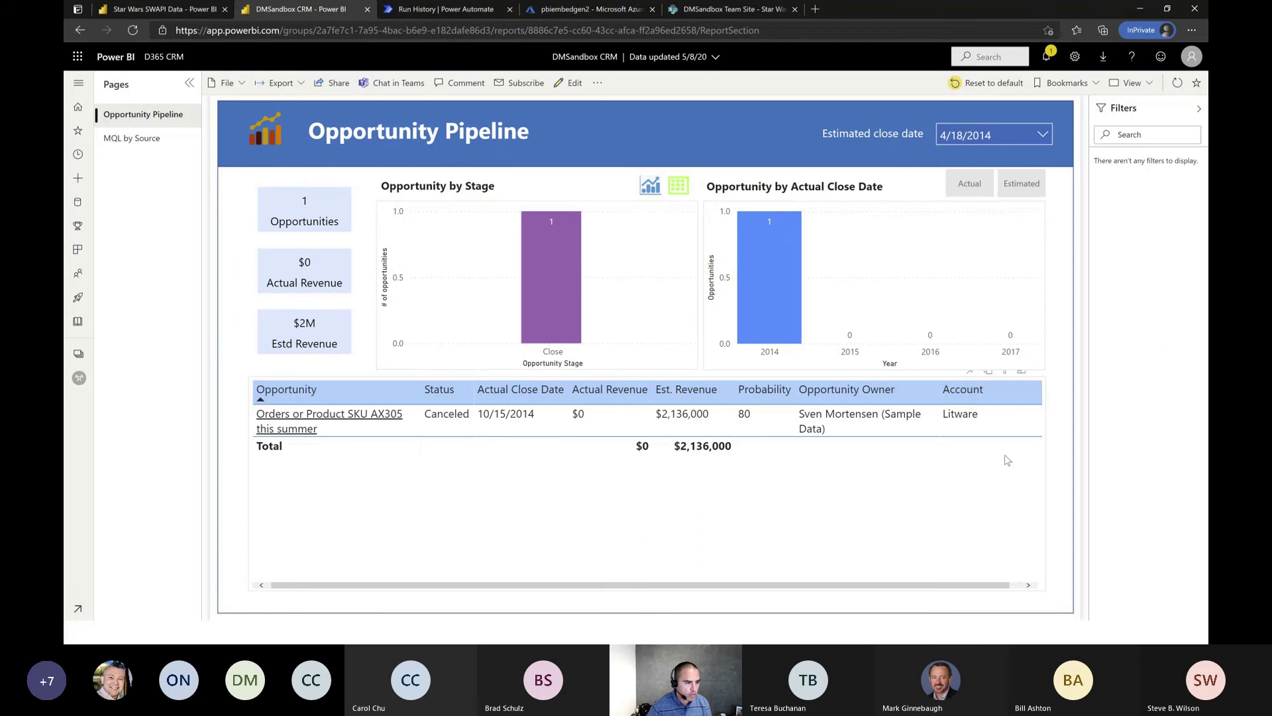
Review the export options of the opportunity table without exporting, and switch to the slide on report and dashboard limitations.
{"action": "left_click", "coordinate": [1035, 373]}
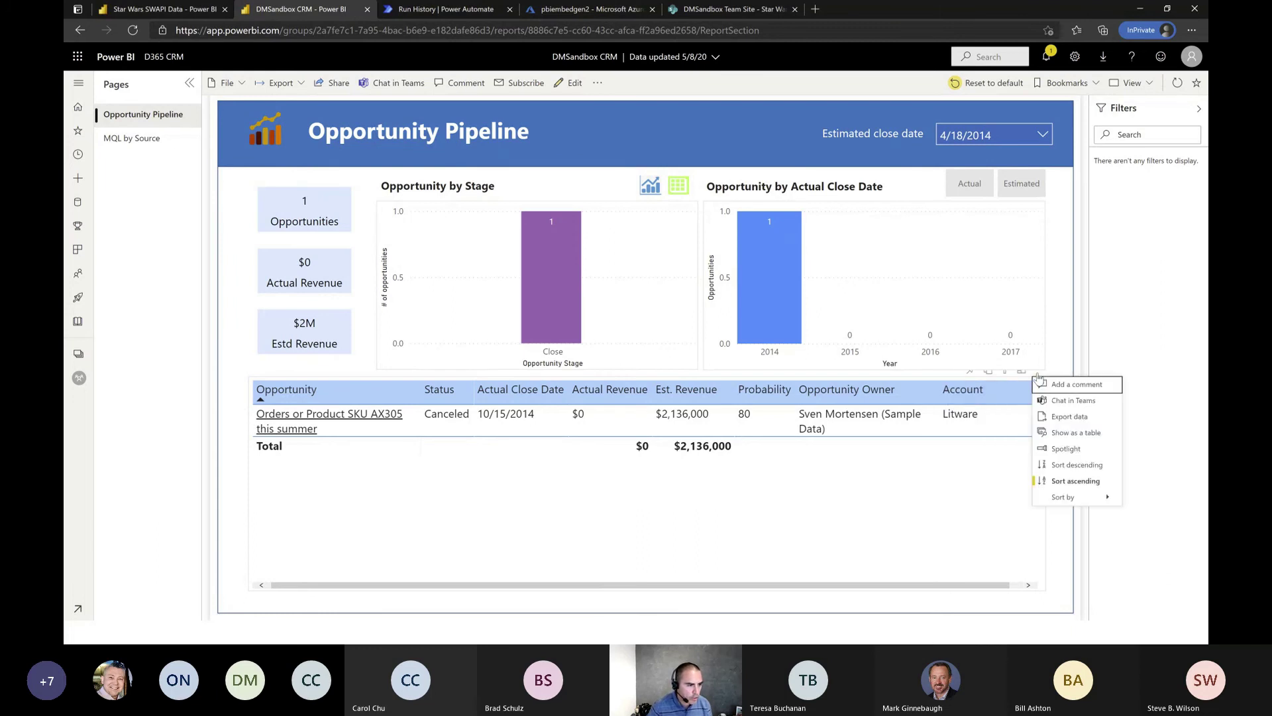
{"action": "left_click", "coordinate": [1068, 416]}
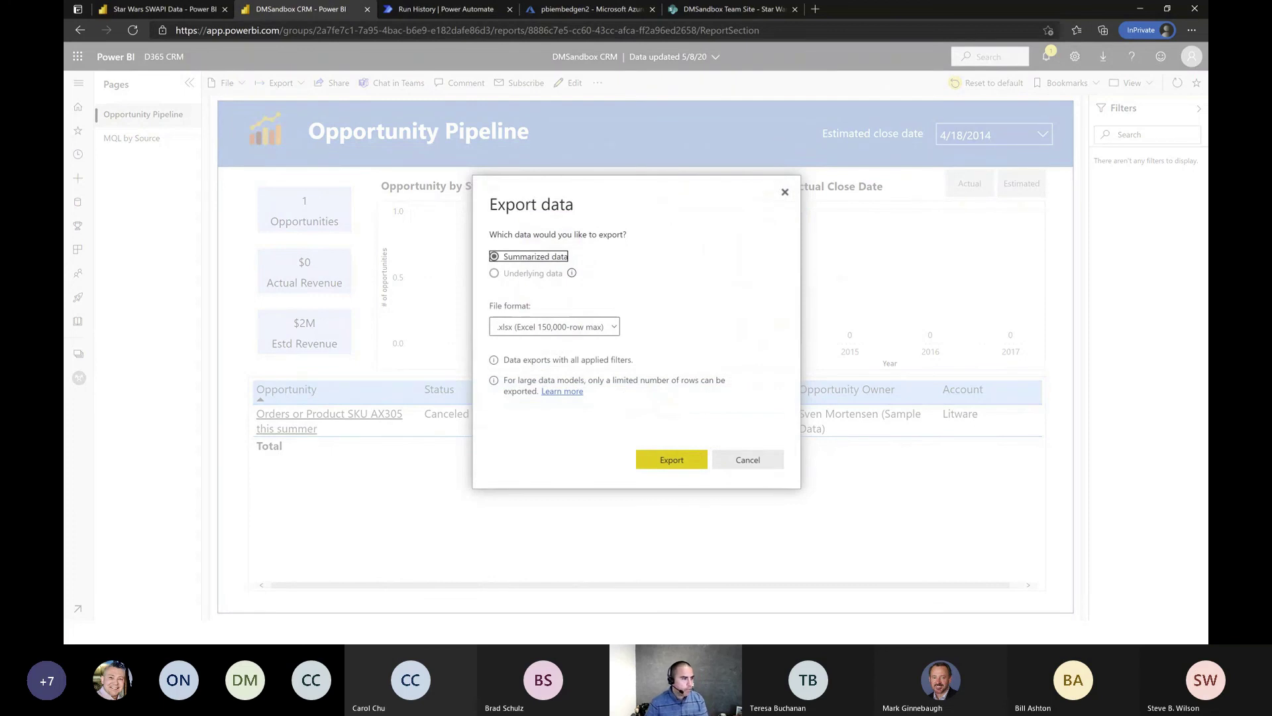
{"action": "key", "text": "ctrl+1"}
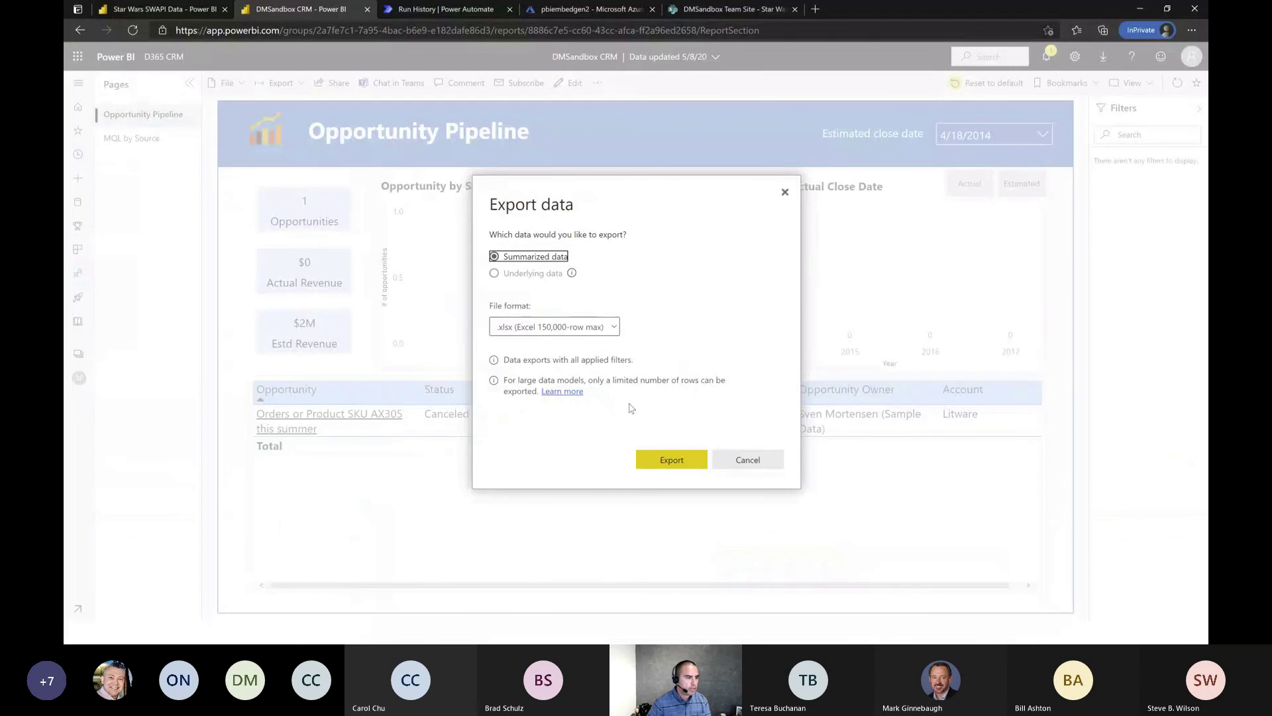
{"action": "left_click", "coordinate": [769, 466]}
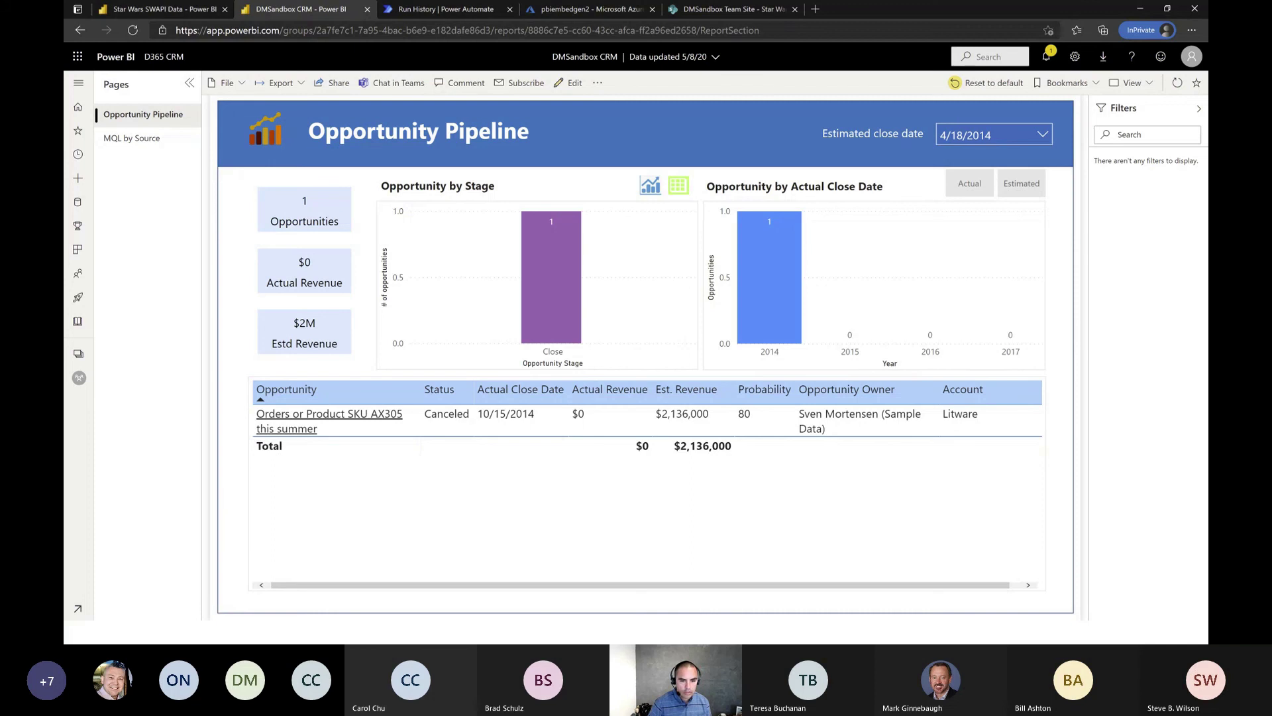
{"action": "key", "text": "alt+Tab"}
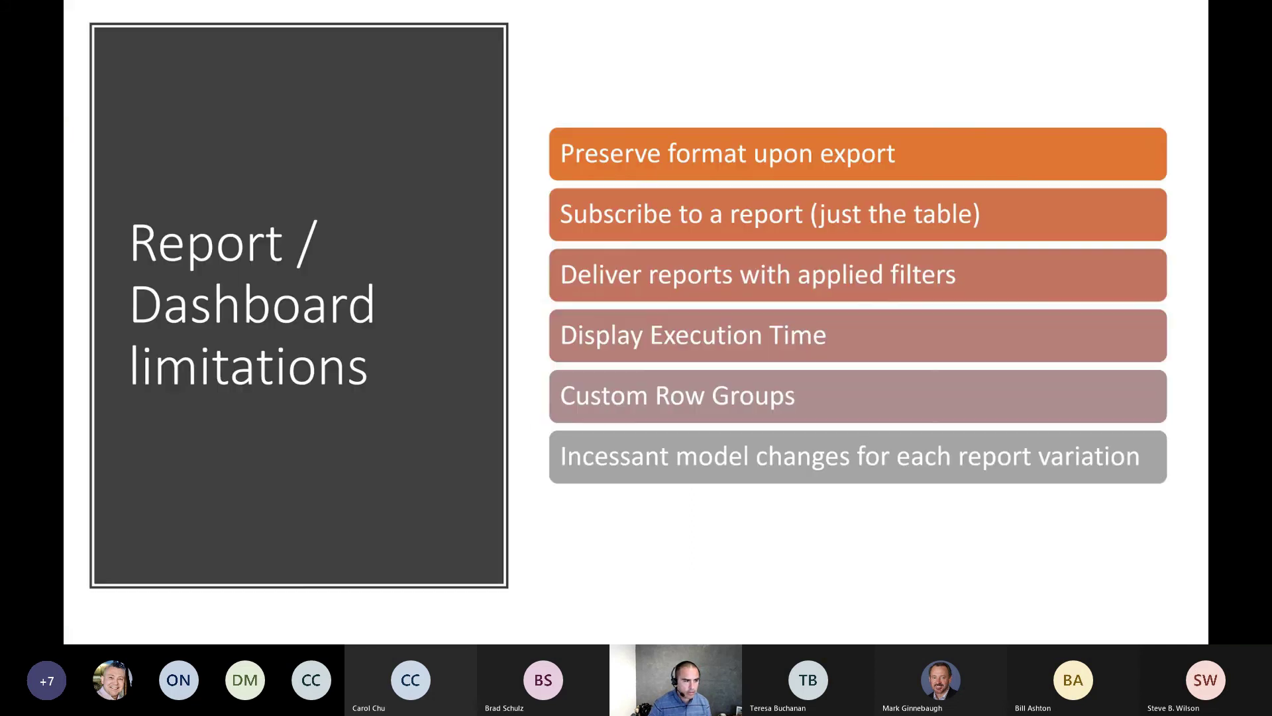
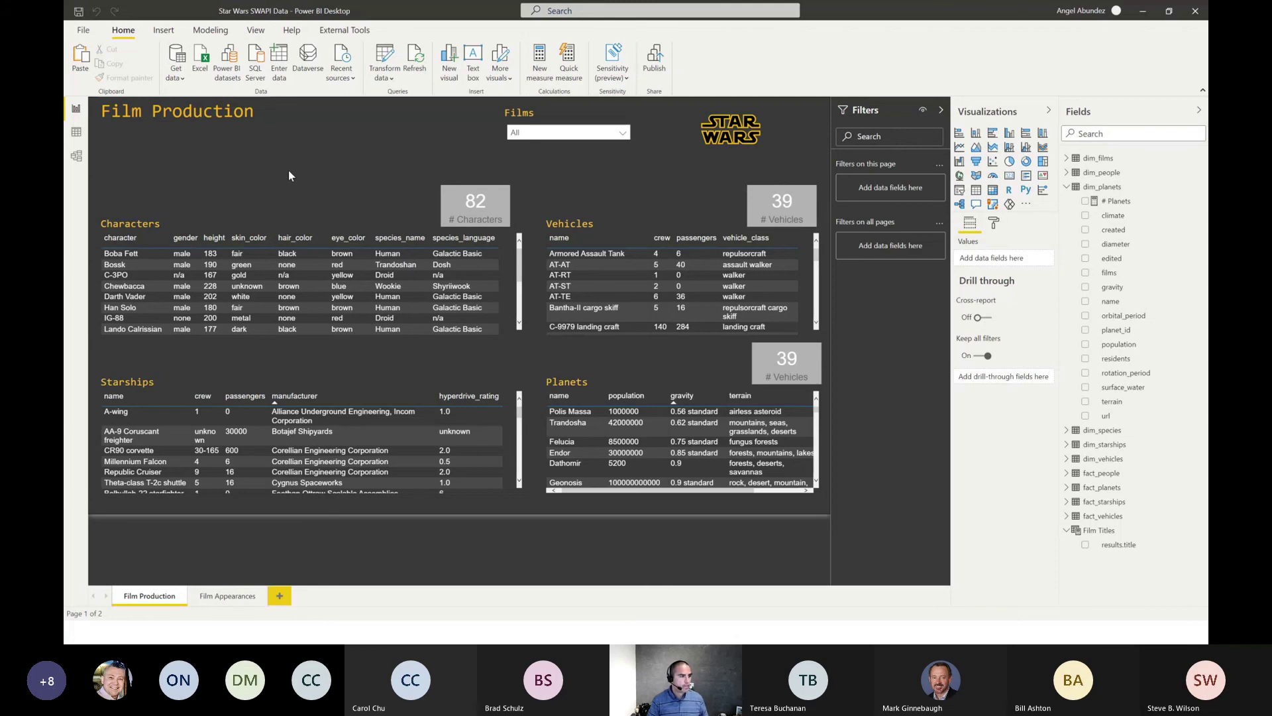
Compare the Film Production page filtered by Attack of the Clones, A New Hope, The Empire Strikes Back and Return of the Jedi in turn.
{"action": "left_click", "coordinate": [624, 135]}
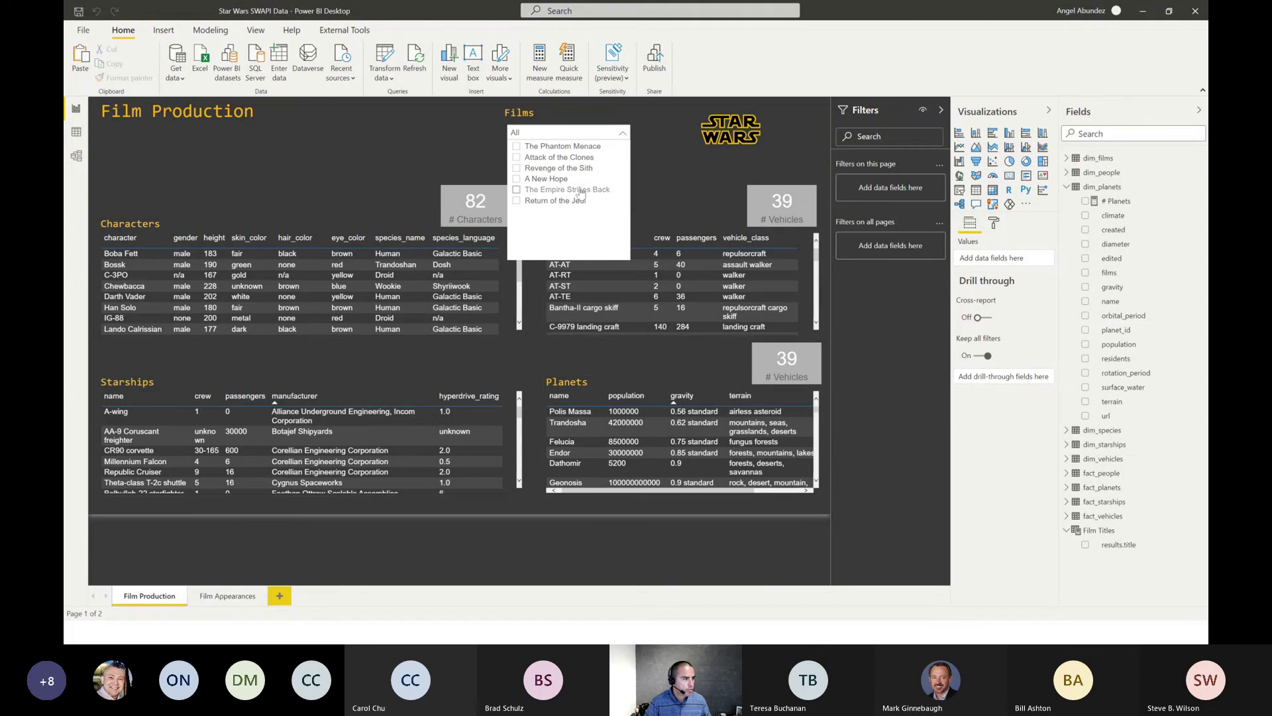
{"action": "left_click", "coordinate": [517, 158]}
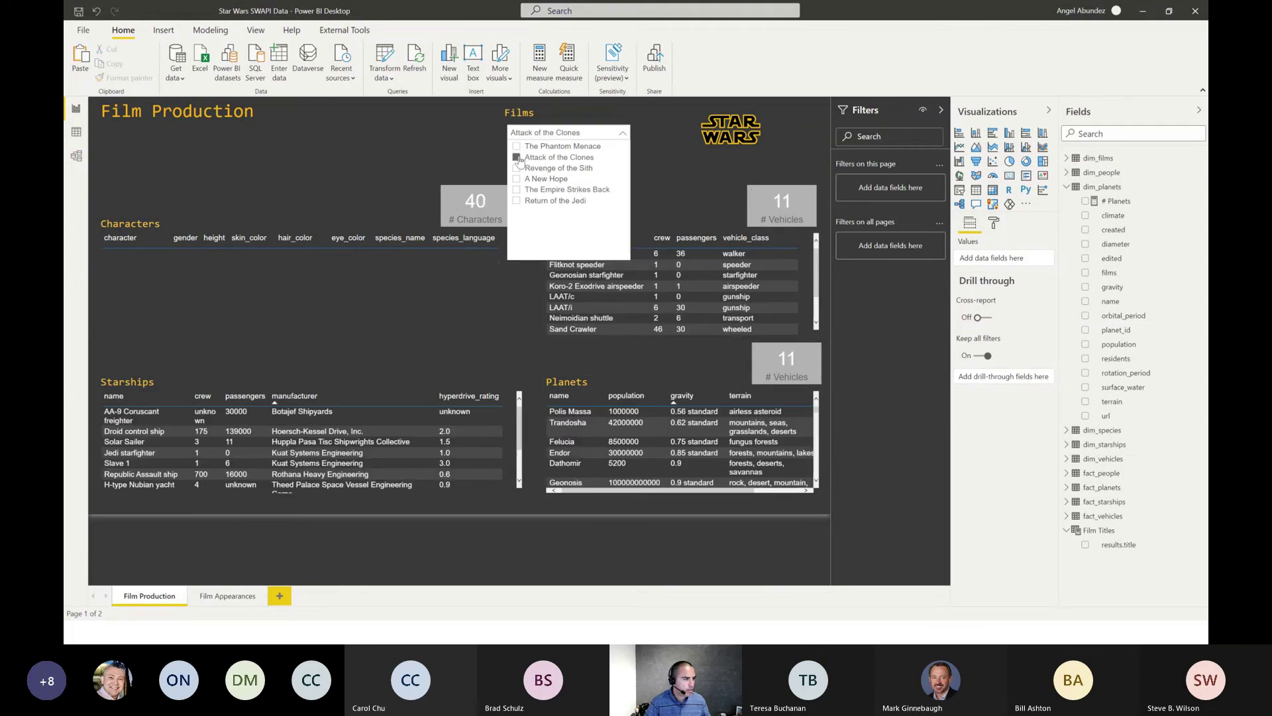
{"action": "left_click", "coordinate": [517, 157]}
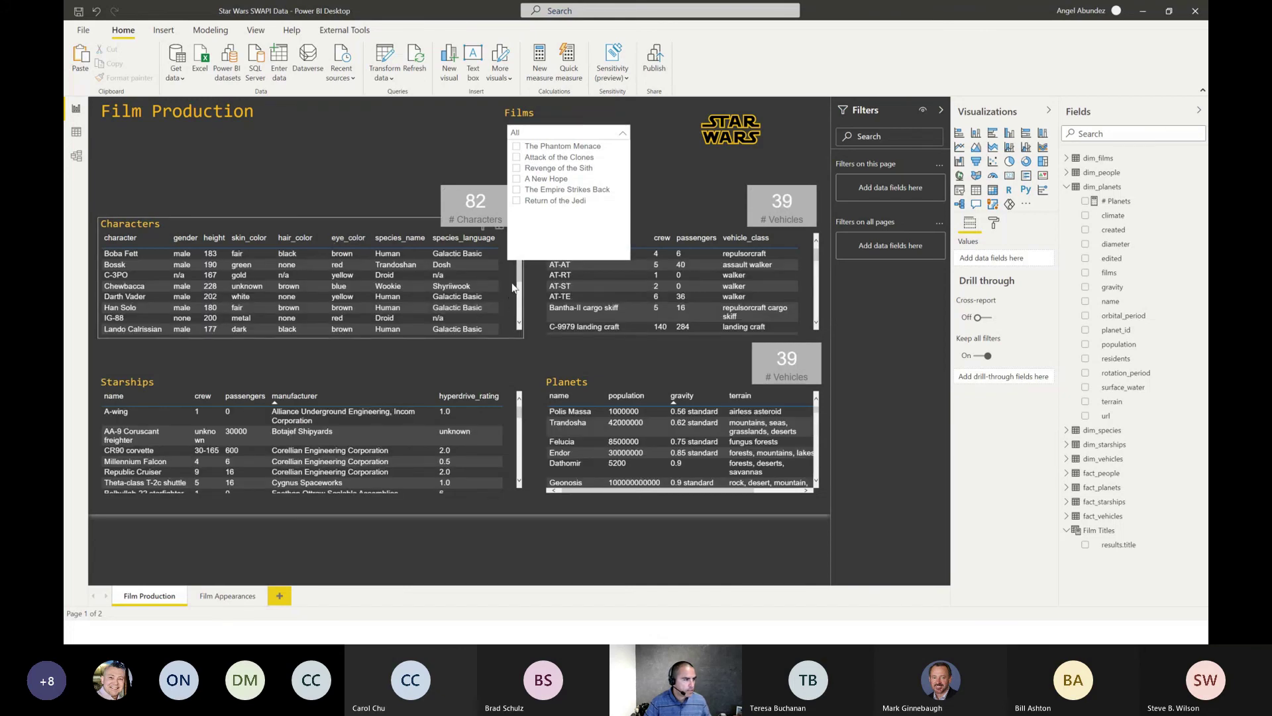
{"action": "left_click", "coordinate": [516, 179]}
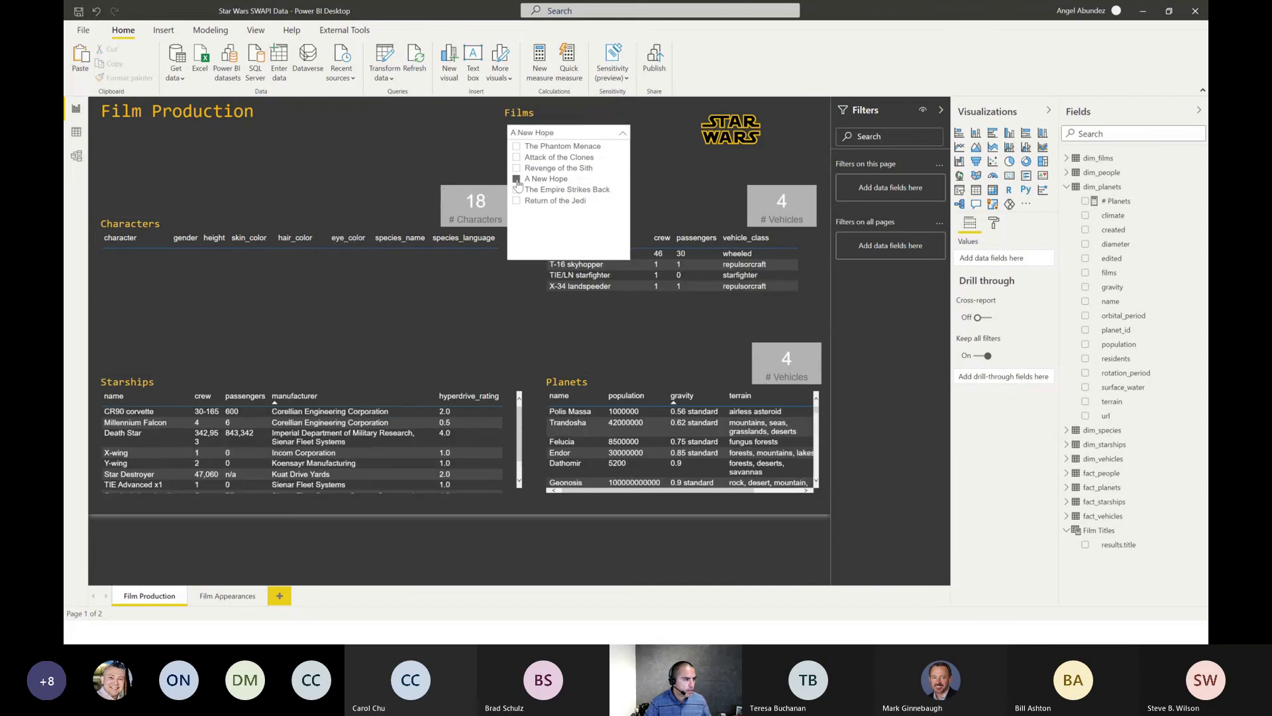
{"action": "left_click", "coordinate": [518, 180]}
{"action": "left_click", "coordinate": [518, 191]}
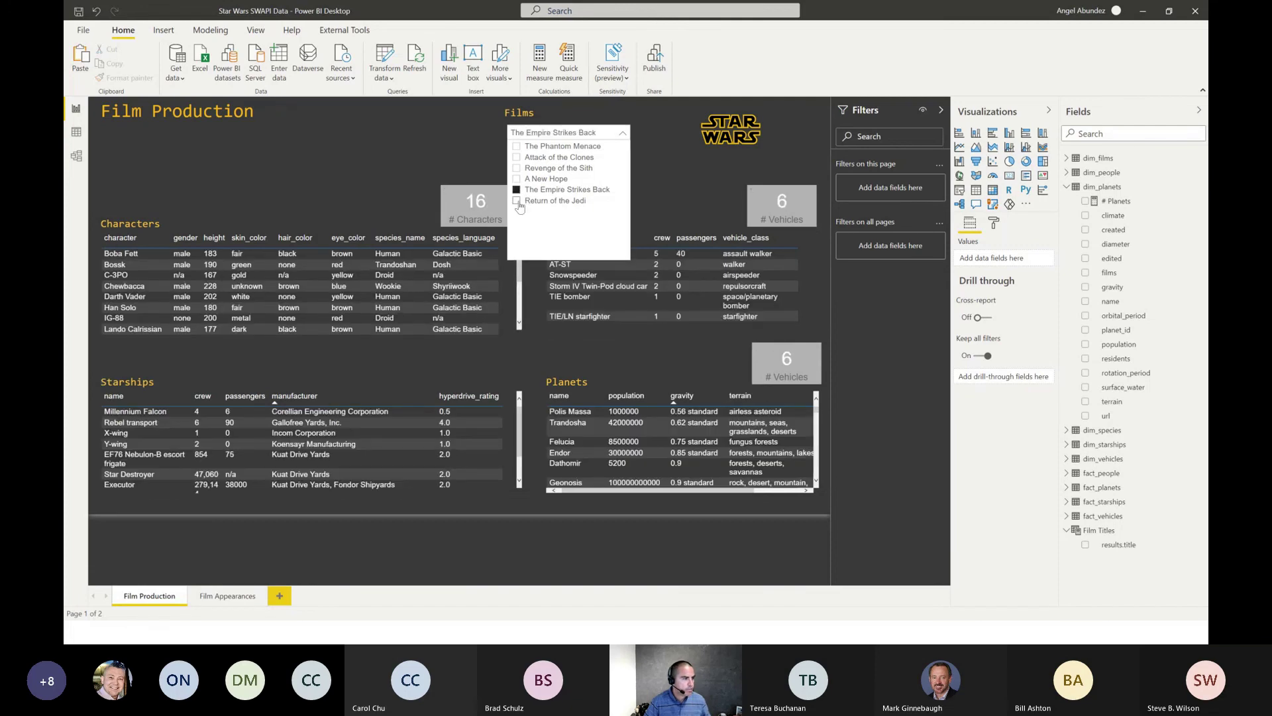
{"action": "left_click", "coordinate": [517, 201]}
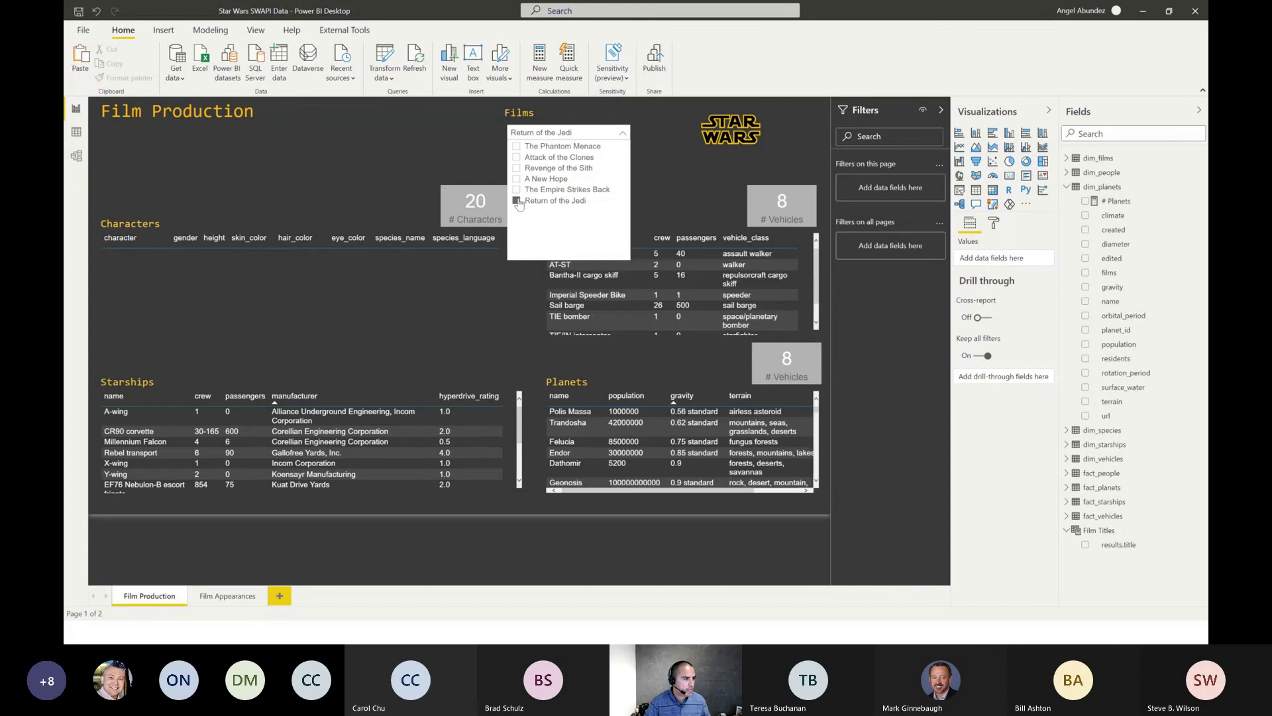
{"action": "left_click", "coordinate": [647, 192]}
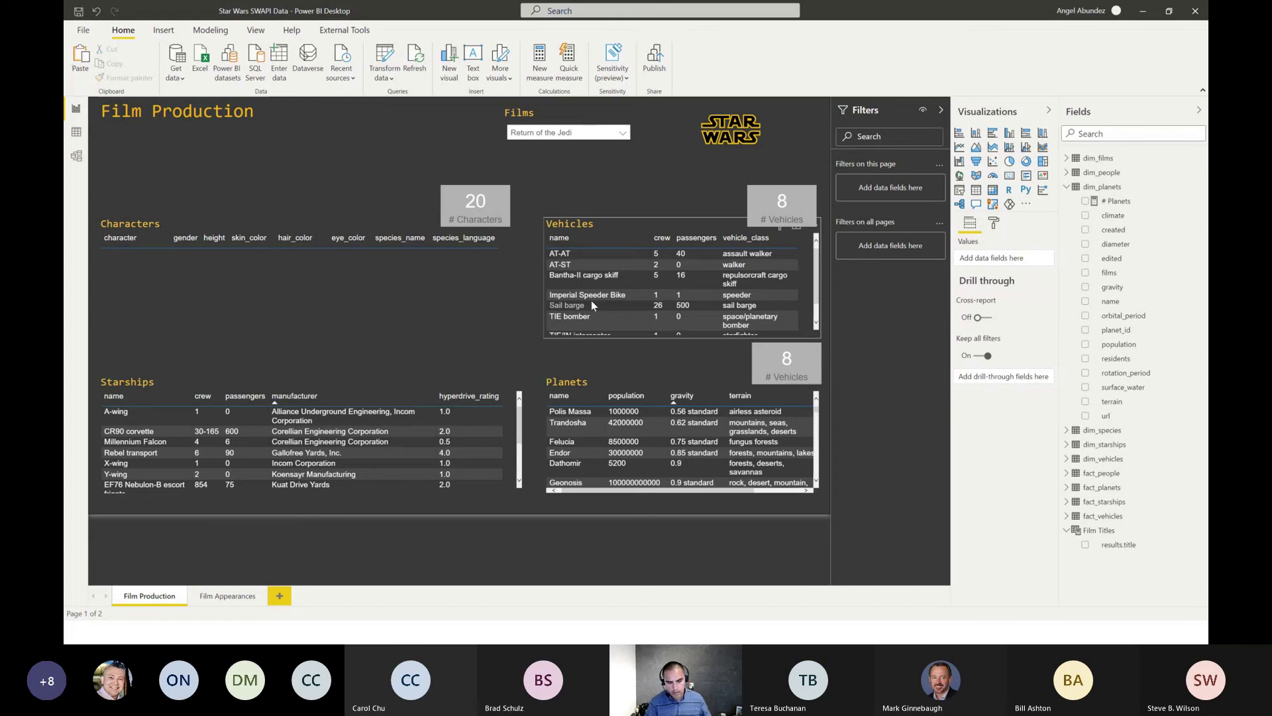
Set the Films slicer to The Empire Strikes Back and delete the duplicate # Vehicles card above the Planets table.
{"action": "left_click", "coordinate": [576, 133]}
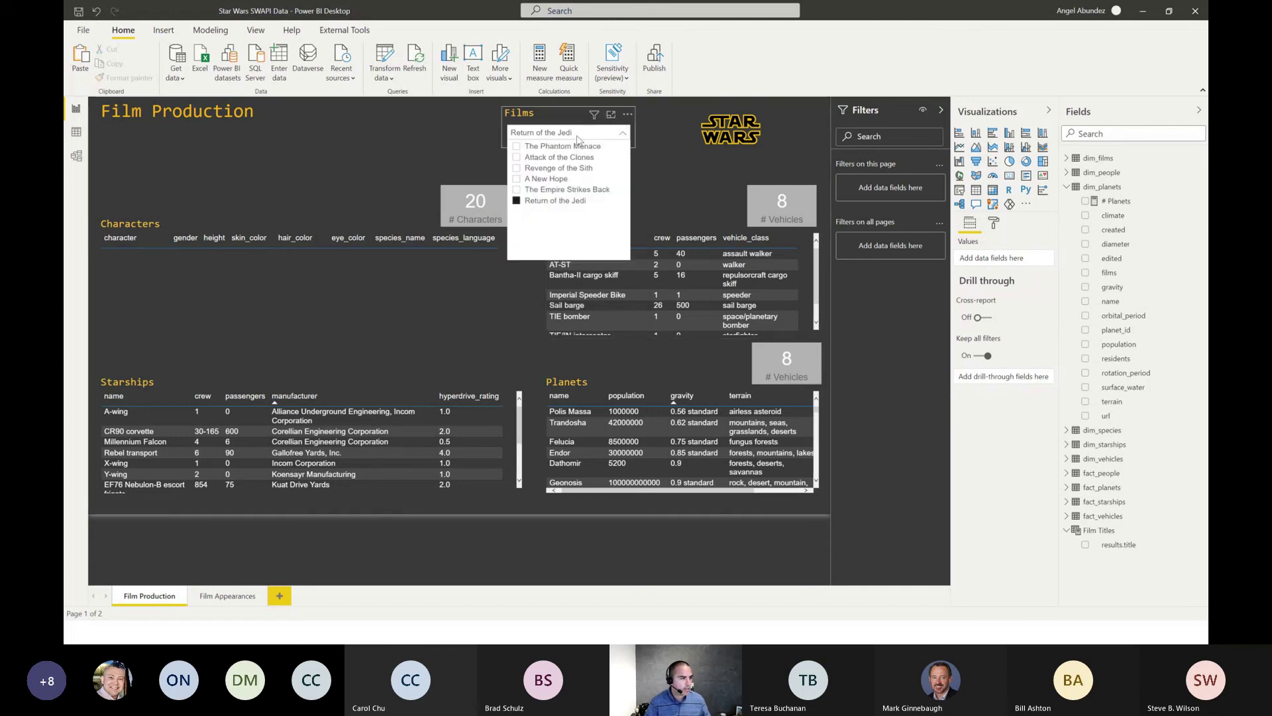
{"action": "left_click", "coordinate": [553, 192]}
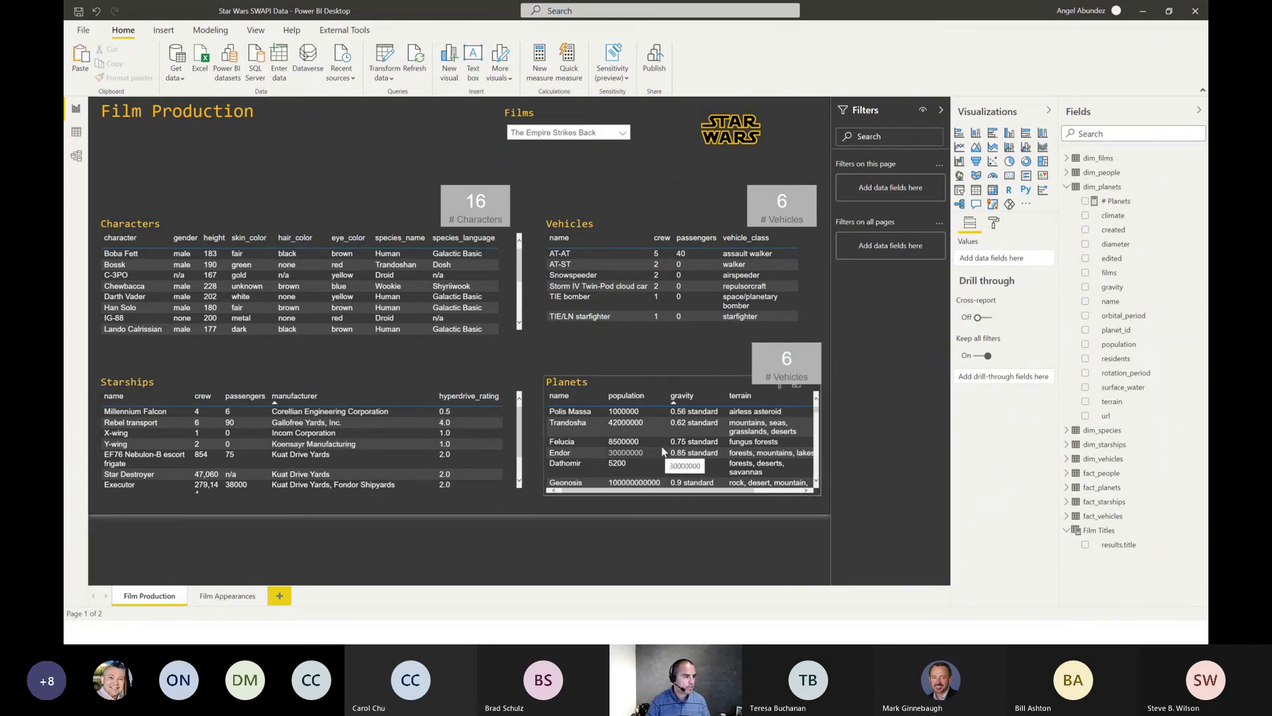
{"action": "left_click", "coordinate": [813, 359]}
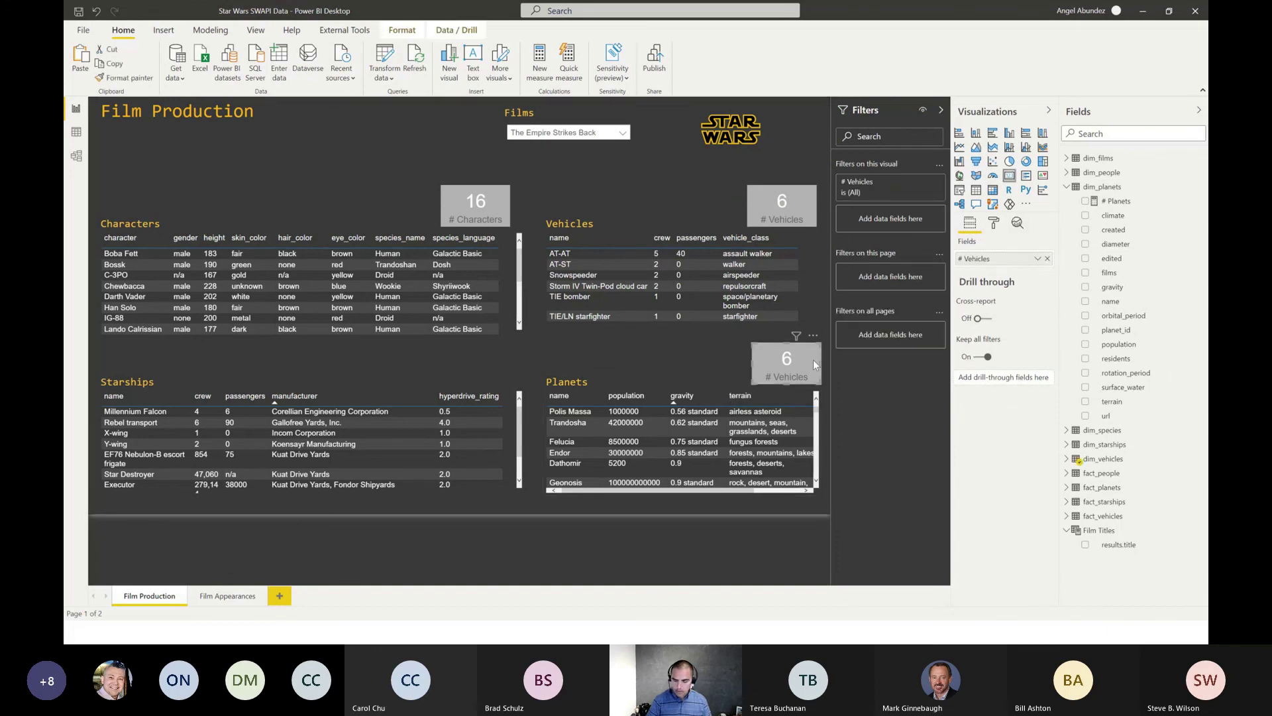
{"action": "key", "text": "Delete"}
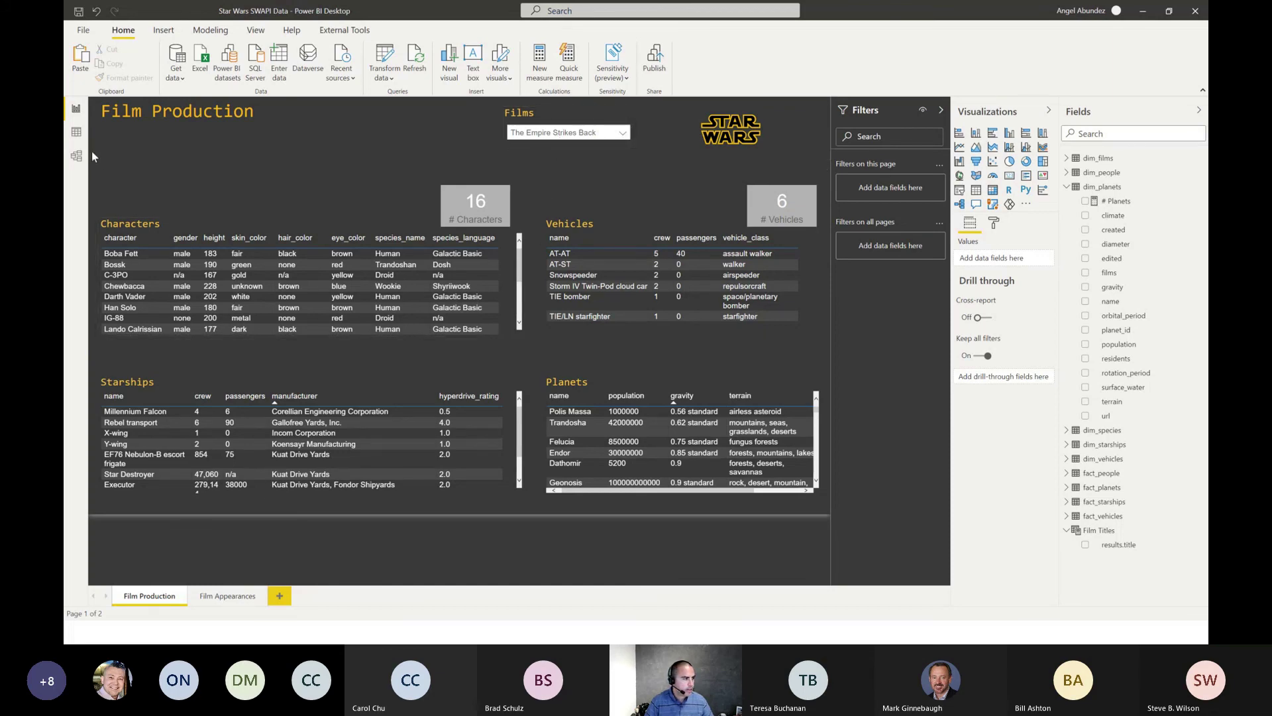
Inspect the data rows of the dim_films, dim_people, dim_planets, dim_starships and dim_vehicles tables, and return to the report page.
{"action": "left_click", "coordinate": [76, 135]}
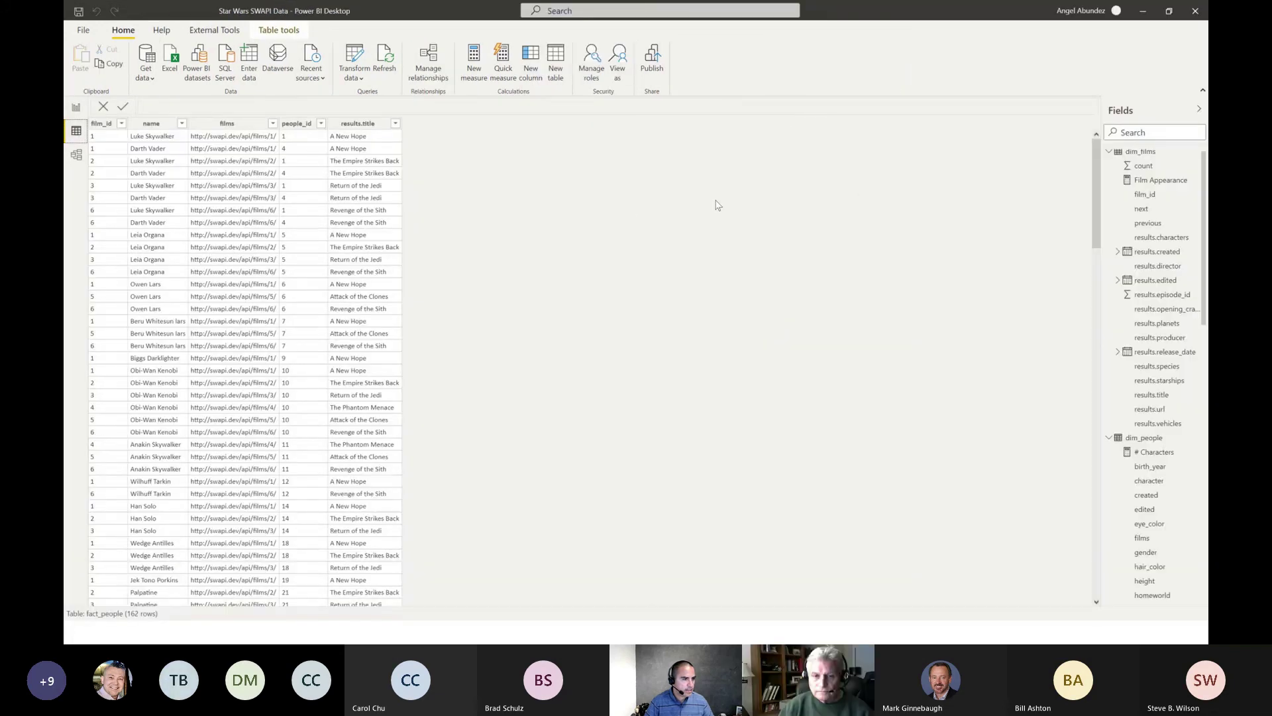
{"action": "left_click", "coordinate": [1108, 153]}
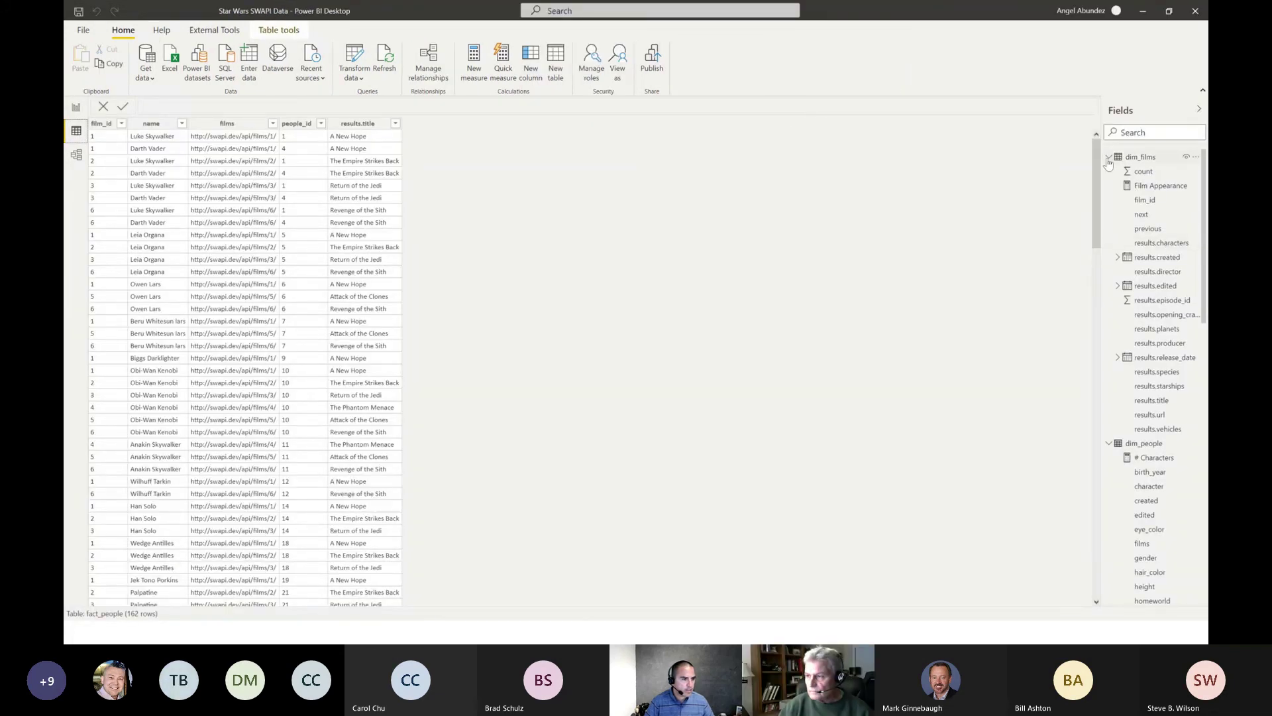
{"action": "left_click", "coordinate": [1140, 157]}
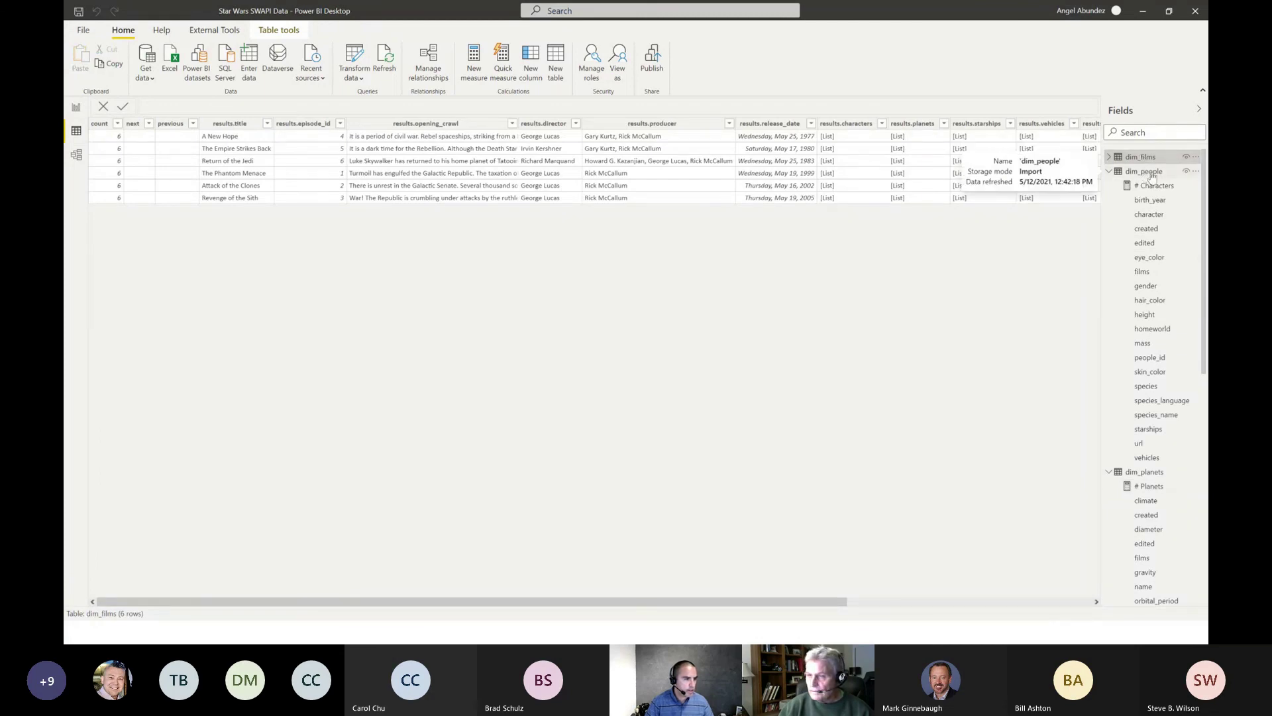
{"action": "left_click", "coordinate": [1149, 172]}
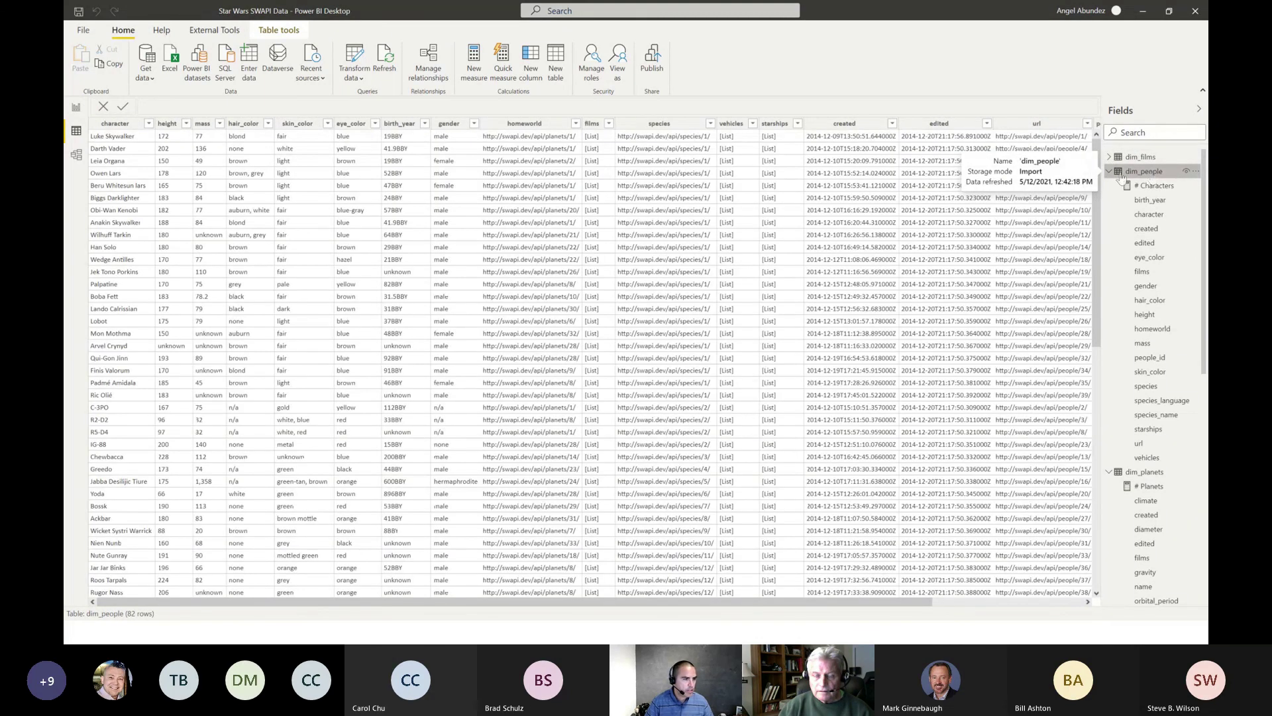
{"action": "left_click", "coordinate": [1110, 172]}
{"action": "left_click", "coordinate": [1153, 186]}
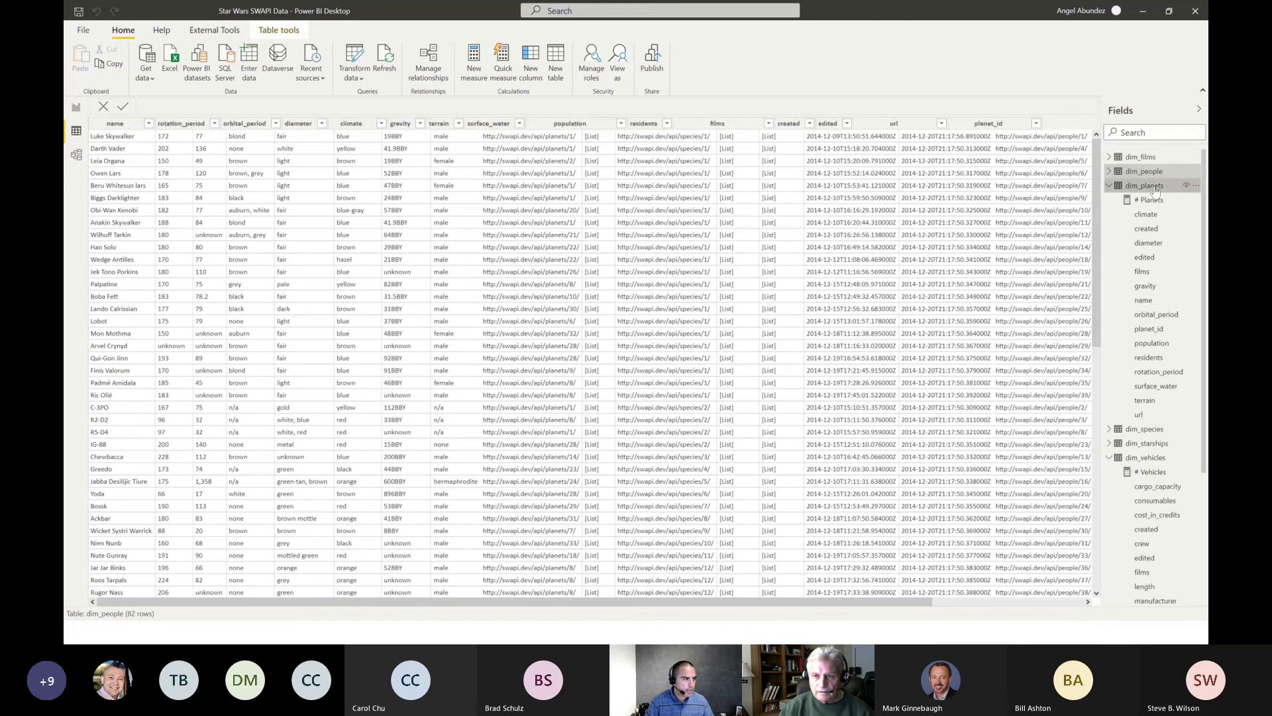
{"action": "left_click", "coordinate": [1110, 187]}
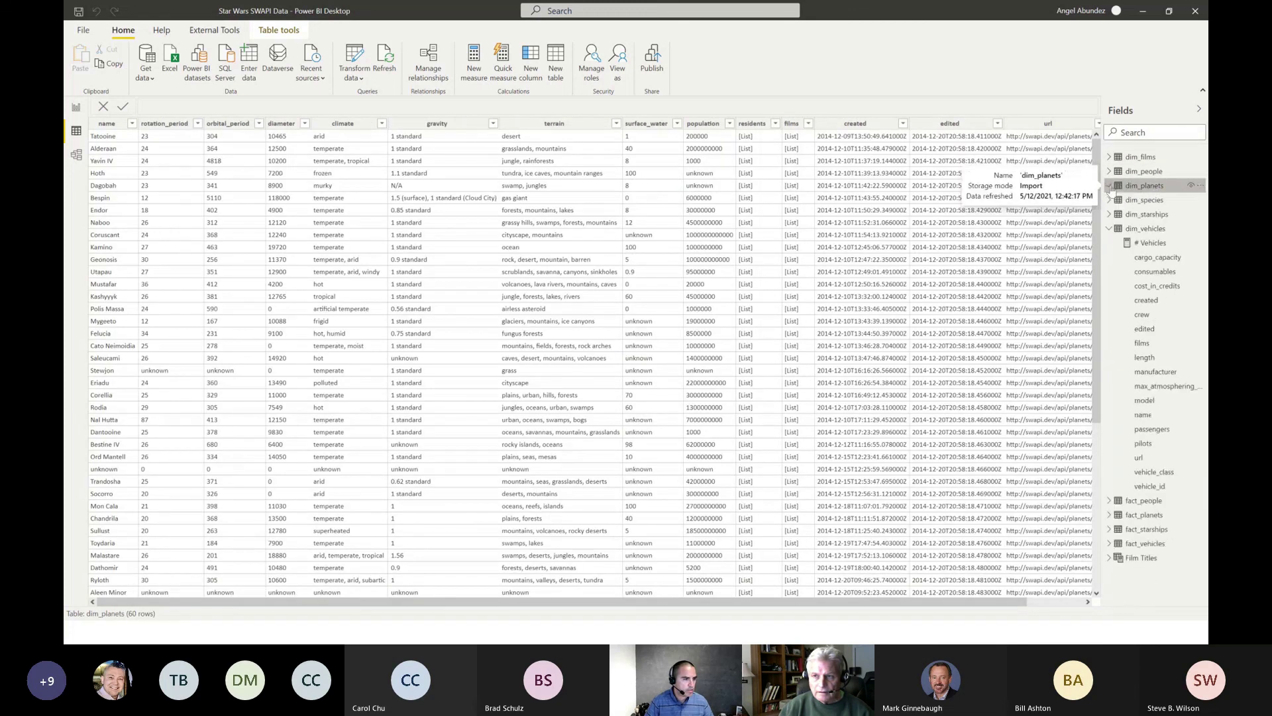
{"action": "left_click", "coordinate": [1160, 215]}
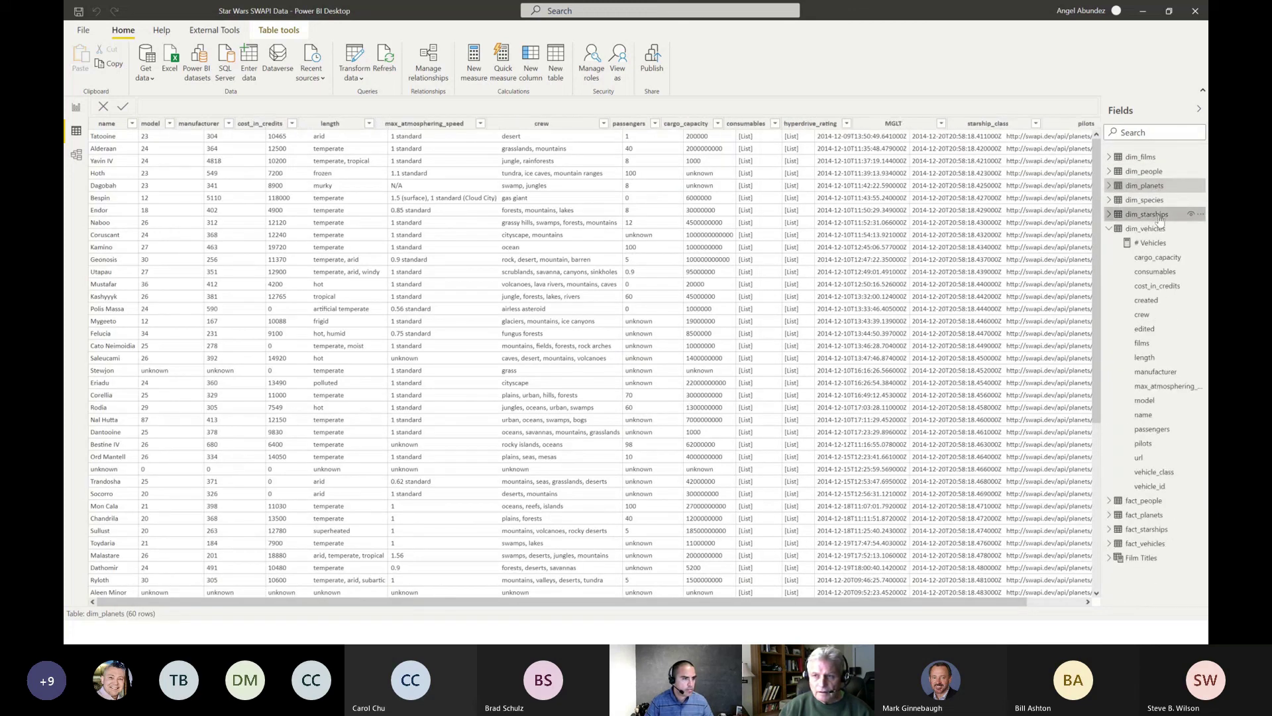
{"action": "left_click", "coordinate": [1153, 229]}
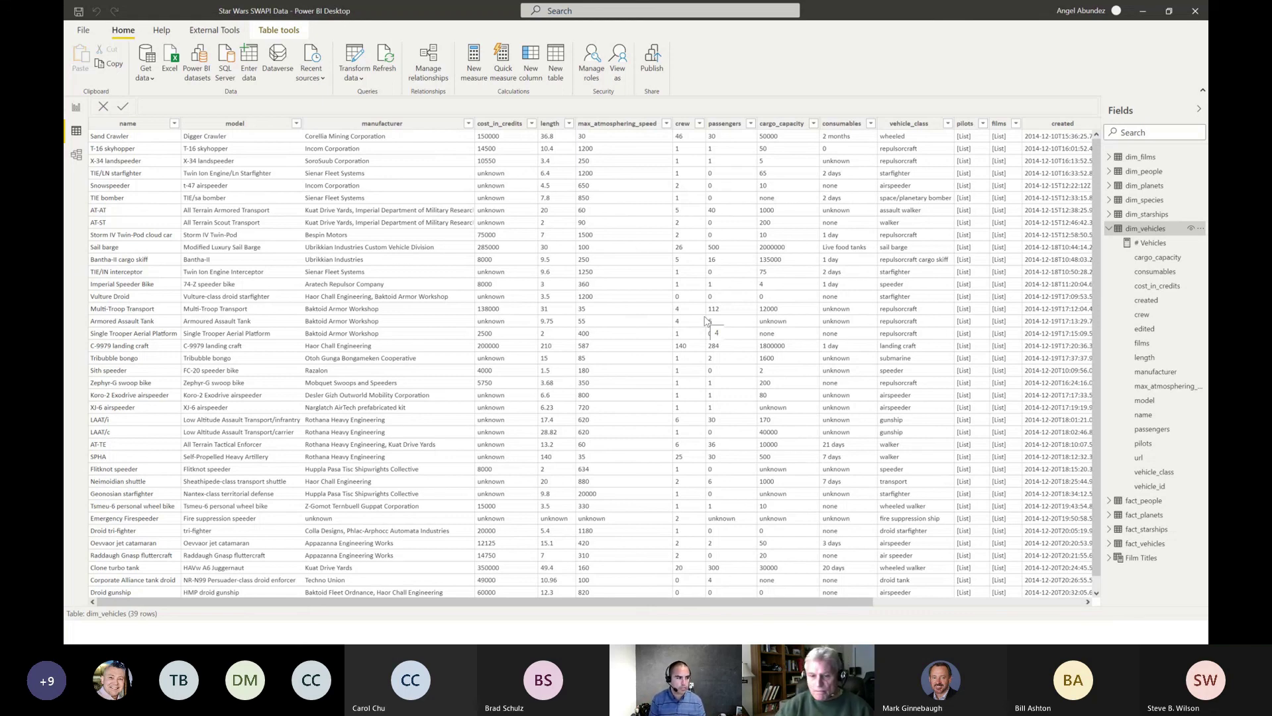
{"action": "left_click", "coordinate": [75, 109]}
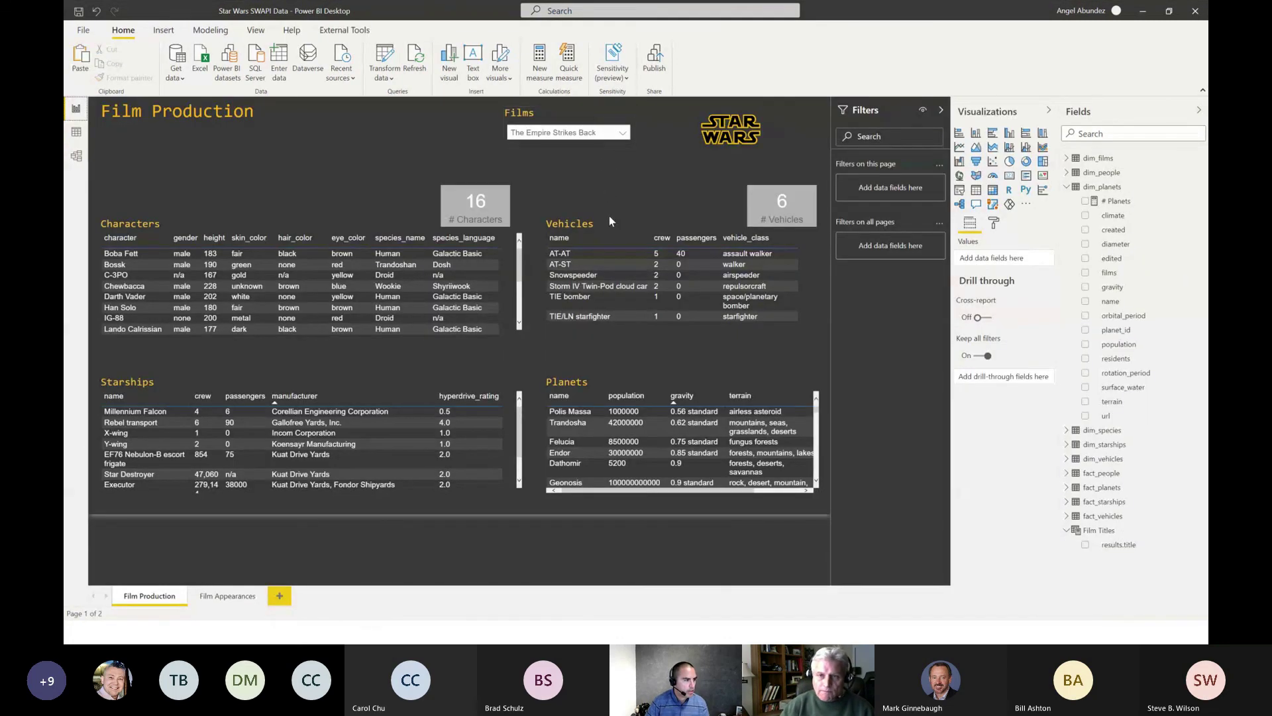
Remove the results.title filter from the Characters table and set the Films slicer to The Phantom Menace.
{"action": "left_click", "coordinate": [511, 281]}
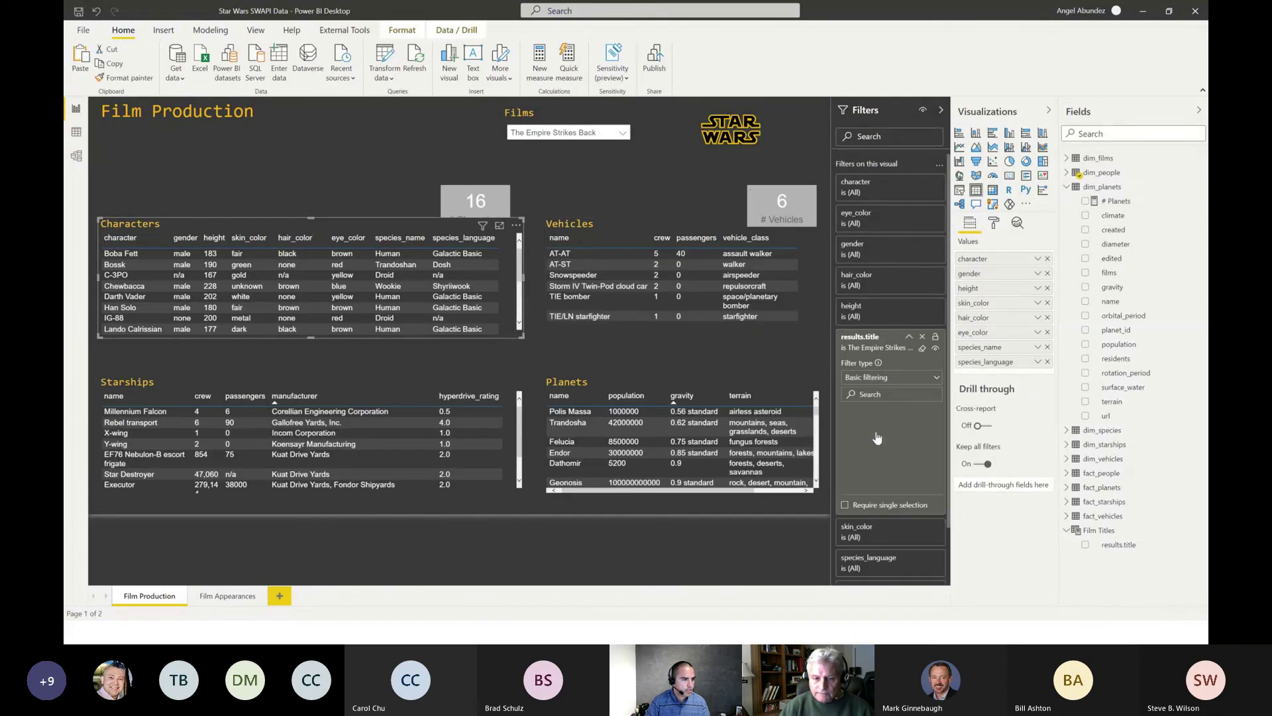
{"action": "left_click", "coordinate": [922, 337]}
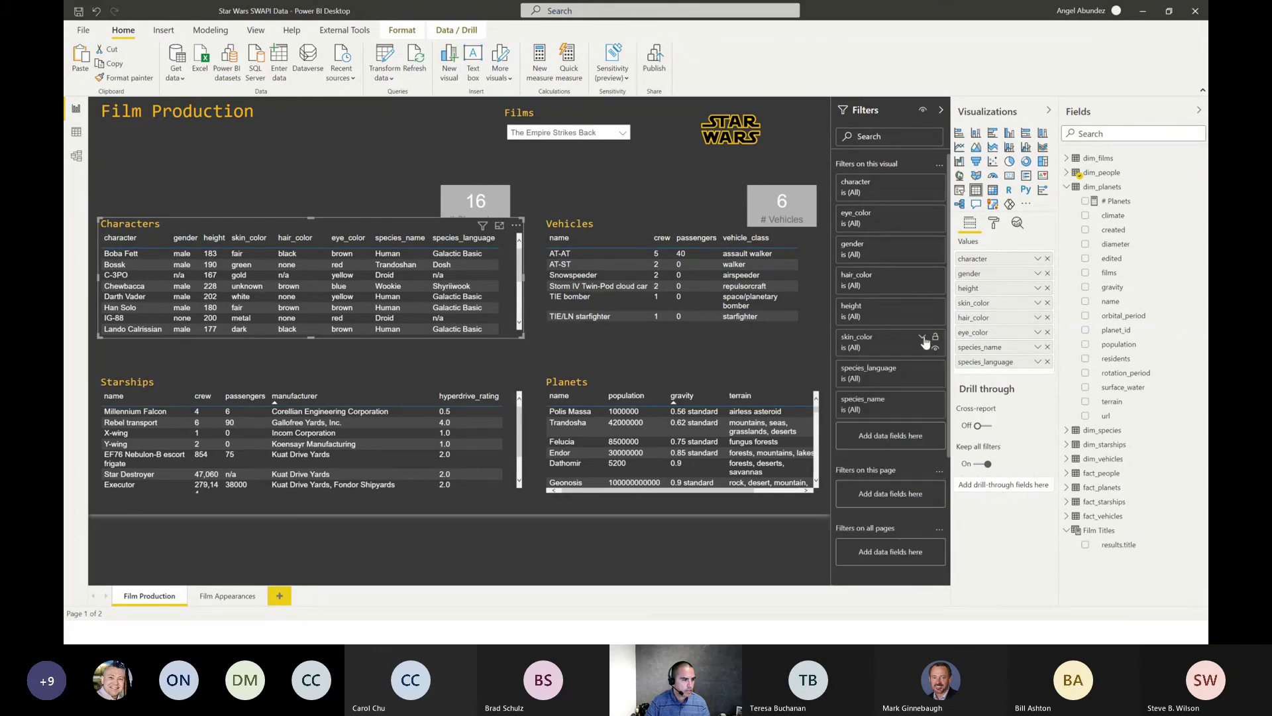
{"action": "left_click", "coordinate": [622, 133]}
{"action": "left_click", "coordinate": [564, 147]}
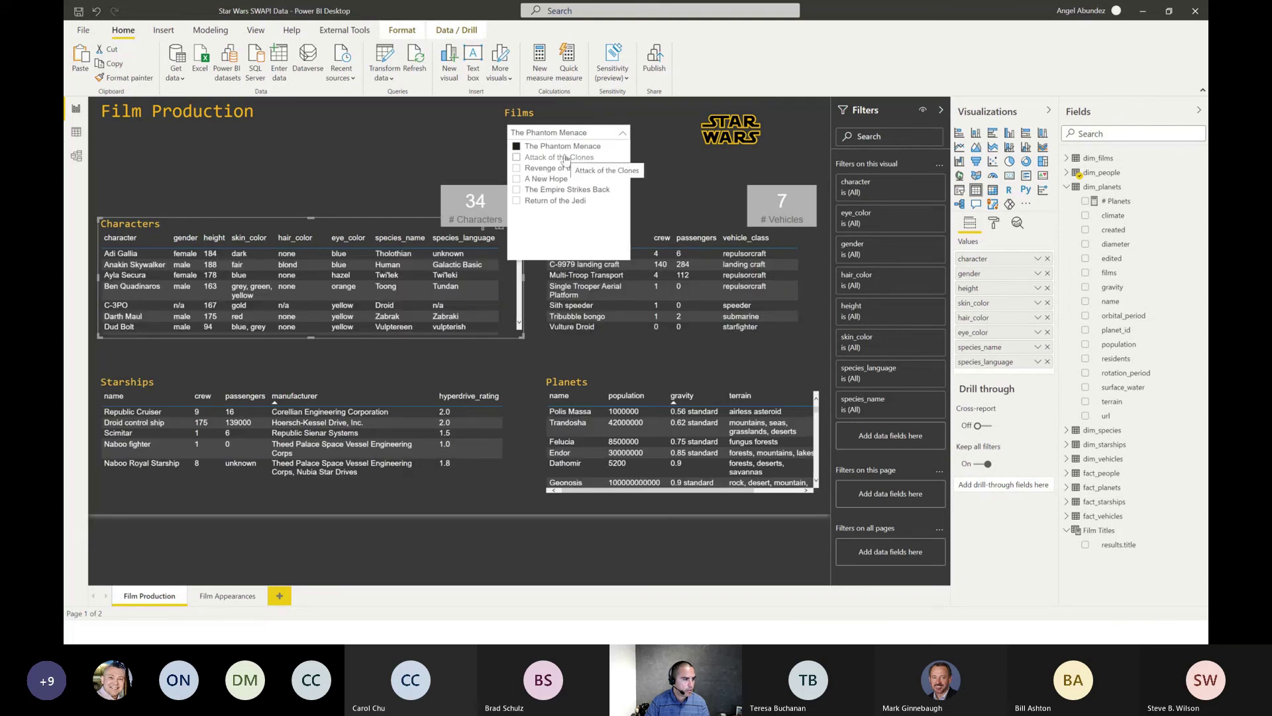
{"action": "left_click", "coordinate": [726, 196]}
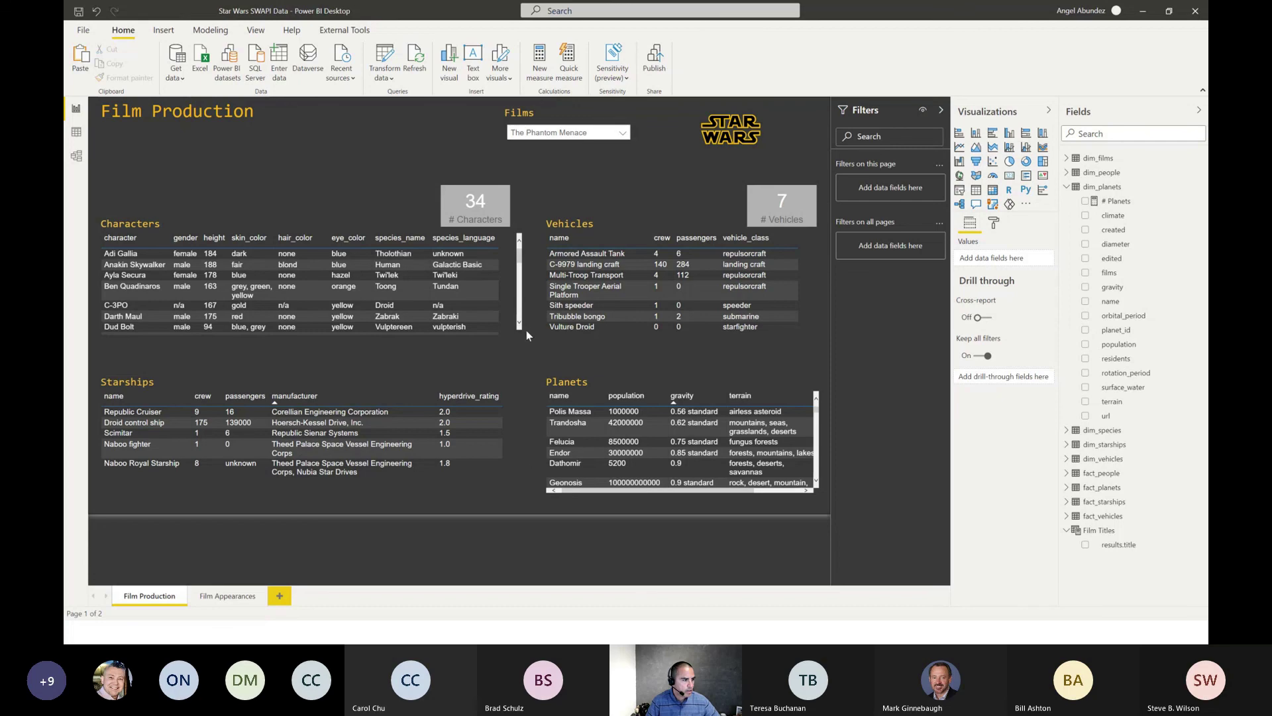
Review the filtered rows of the Characters table alongside its # Characters card.
{"action": "mouse_move", "coordinate": [523, 265]}
{"action": "left_mouse_down"}
{"action": "mouse_move", "coordinate": [521, 314]}
{"action": "mouse_move", "coordinate": [518, 245]}
{"action": "left_mouse_up"}
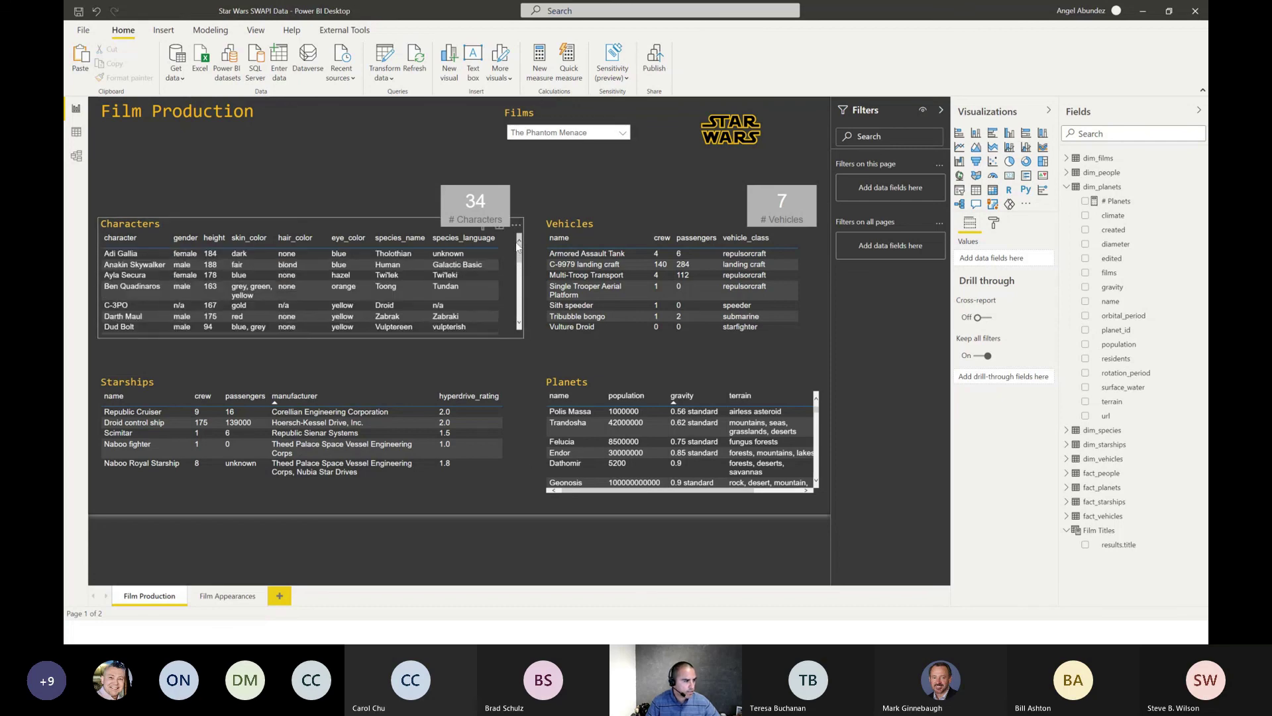
{"action": "left_click", "coordinate": [518, 245]}
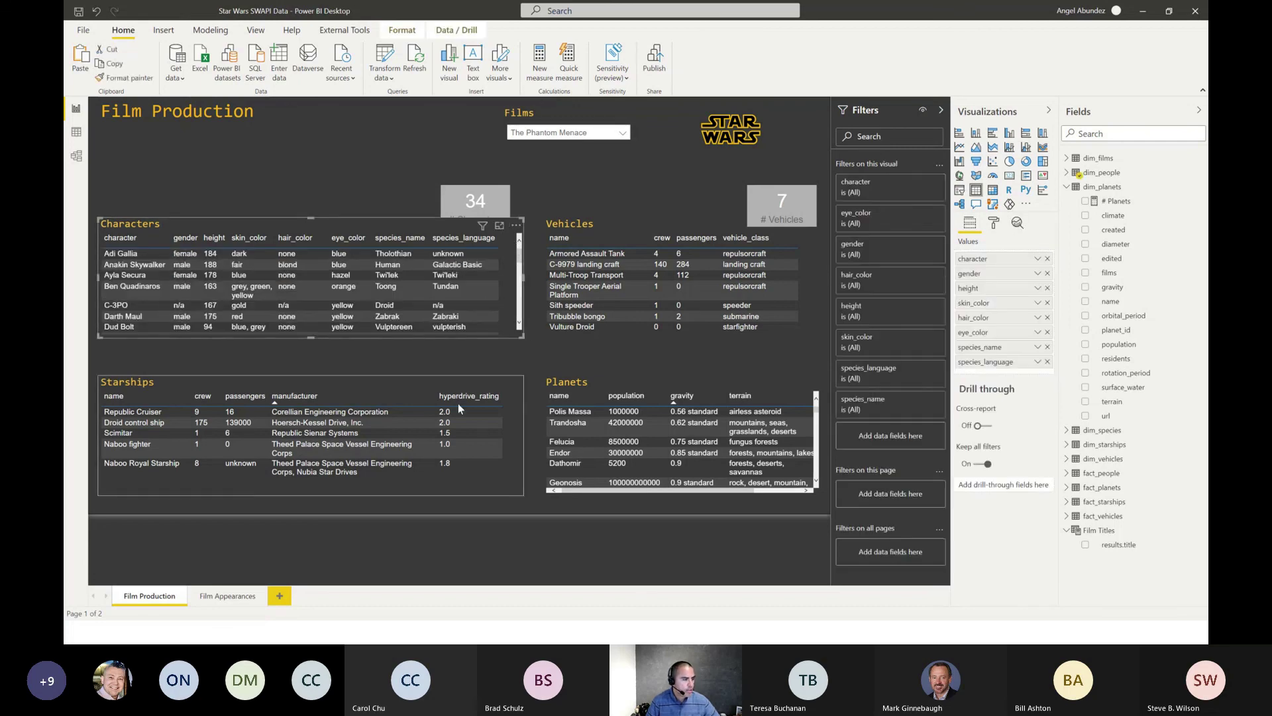
{"action": "left_click", "coordinate": [438, 351]}
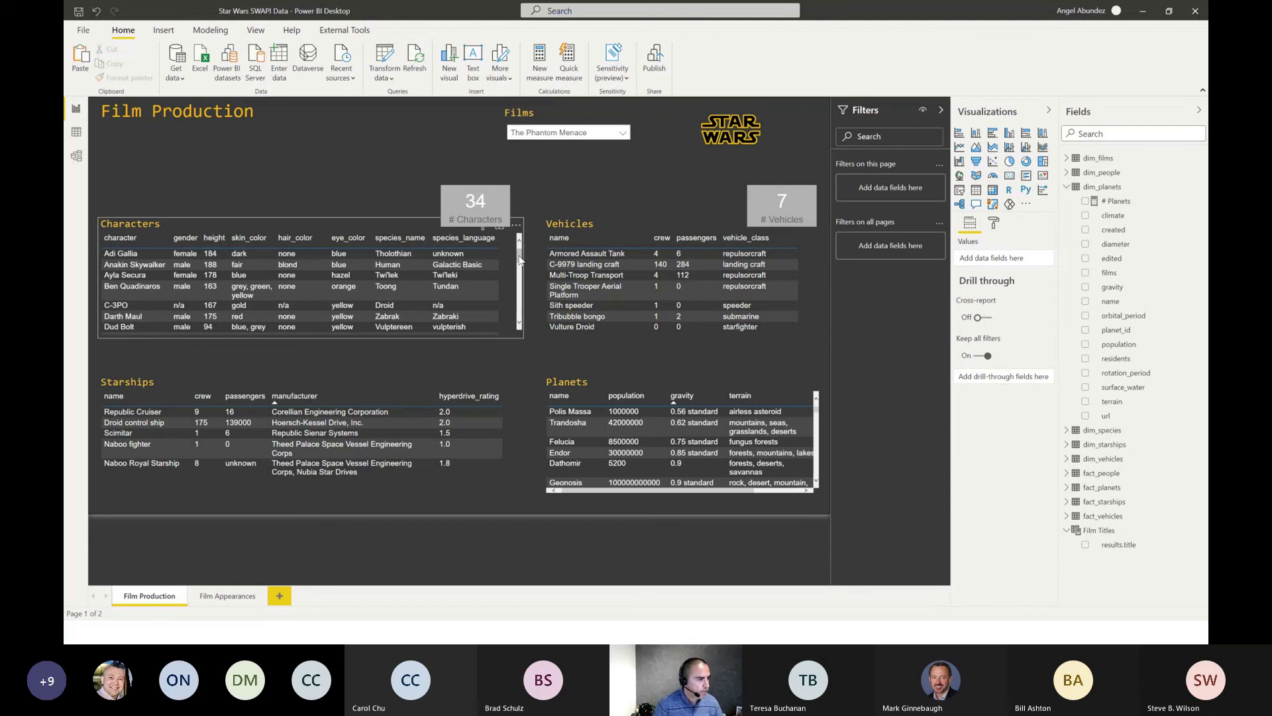
{"action": "mouse_move", "coordinate": [476, 214]}
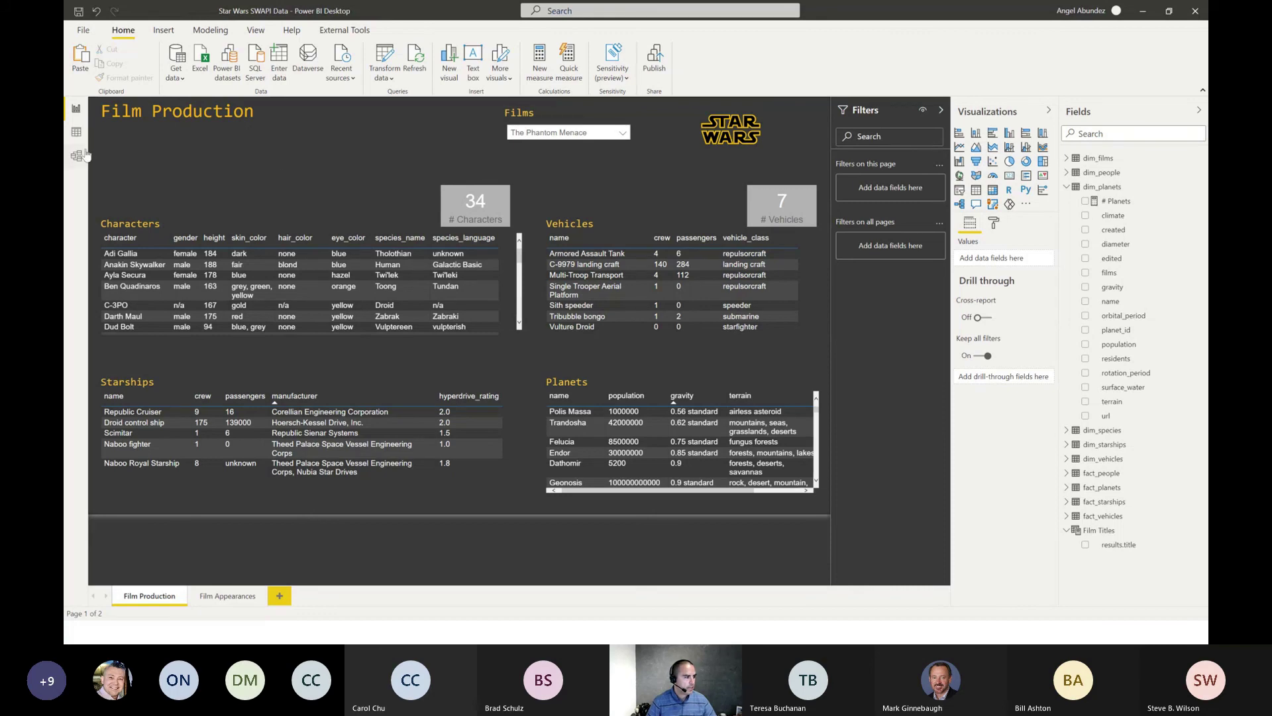
Examine the relationships between the dimension and fact tables in the data model, and return to the Film Production page.
{"action": "left_click", "coordinate": [76, 132]}
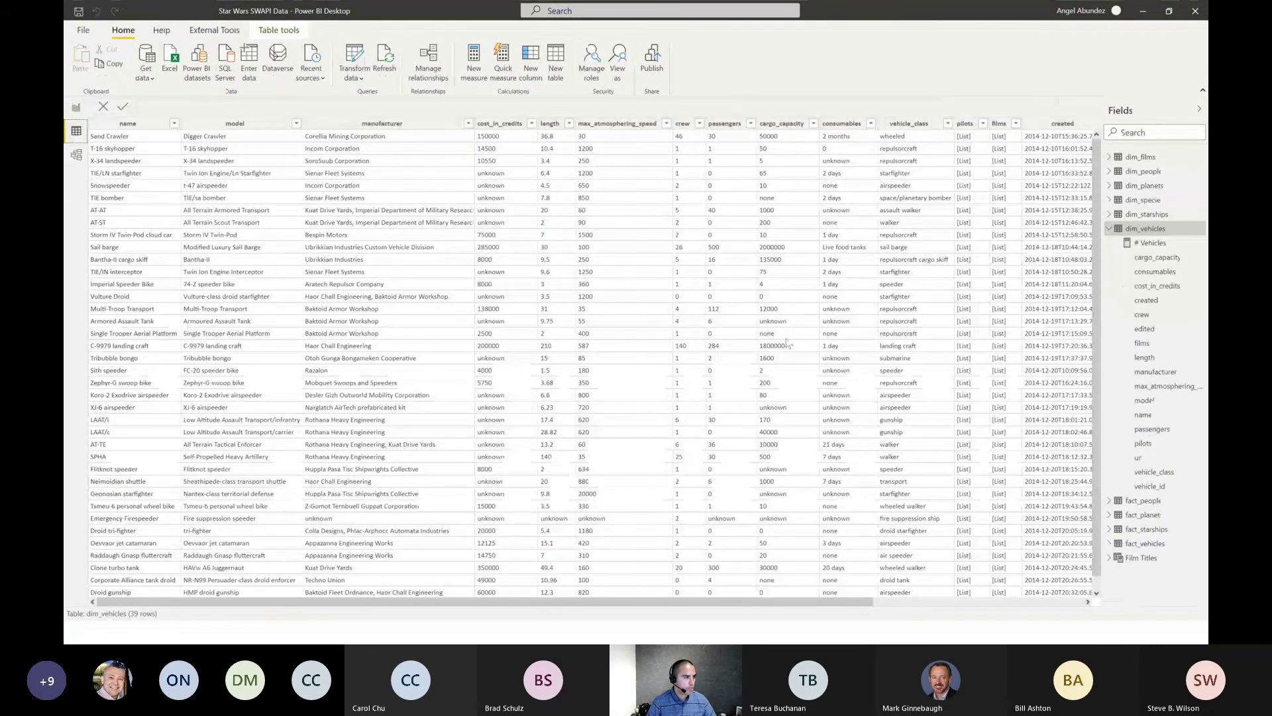
{"action": "left_click", "coordinate": [76, 154]}
{"action": "left_click_drag", "start_coordinate": [443, 581], "coordinate": [158, 594]}
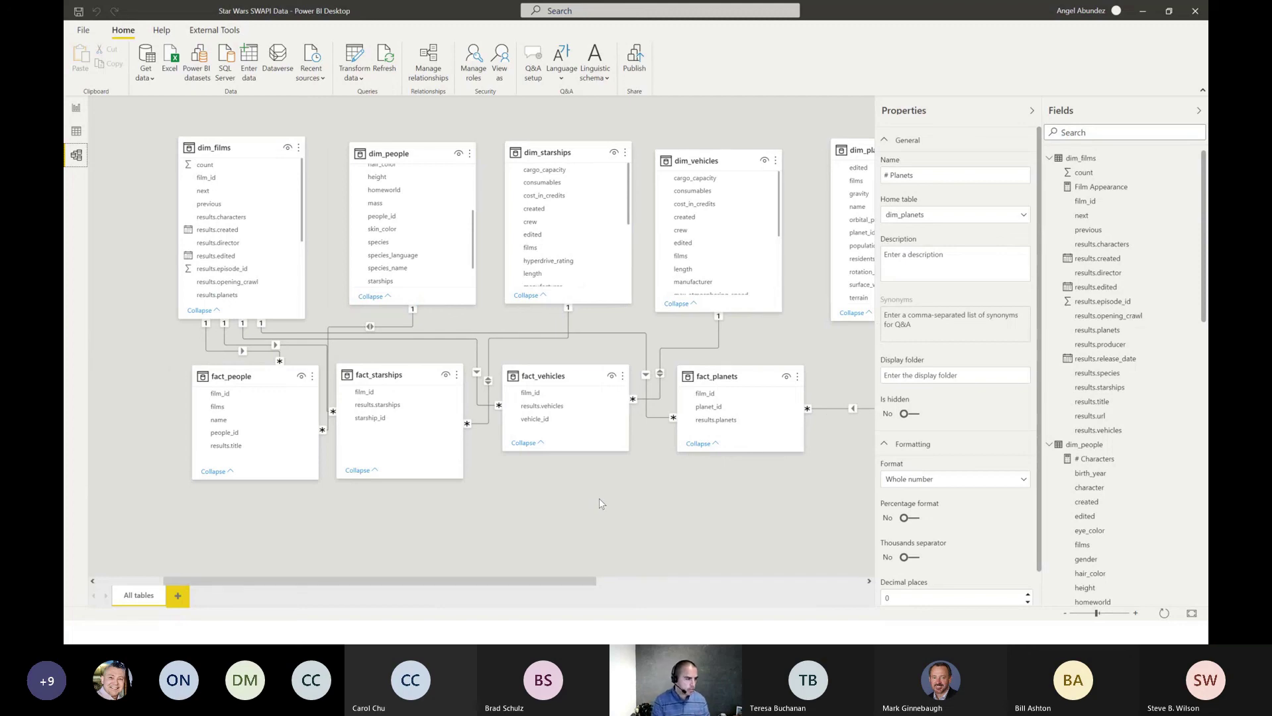
{"action": "left_click", "coordinate": [75, 108]}
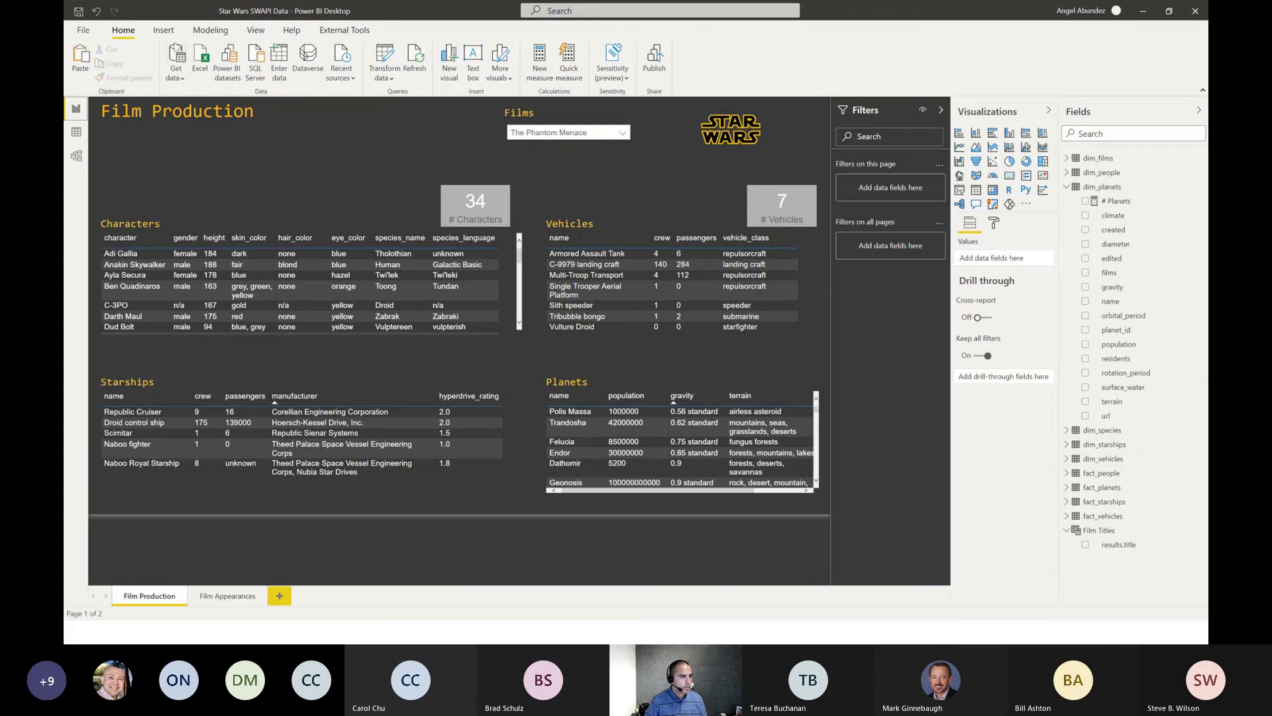
Save the report and publish it to the Star Wars Production workspace, replacing the existing Star Wars SWAPI Data dataset.
{"action": "left_click", "coordinate": [659, 66]}
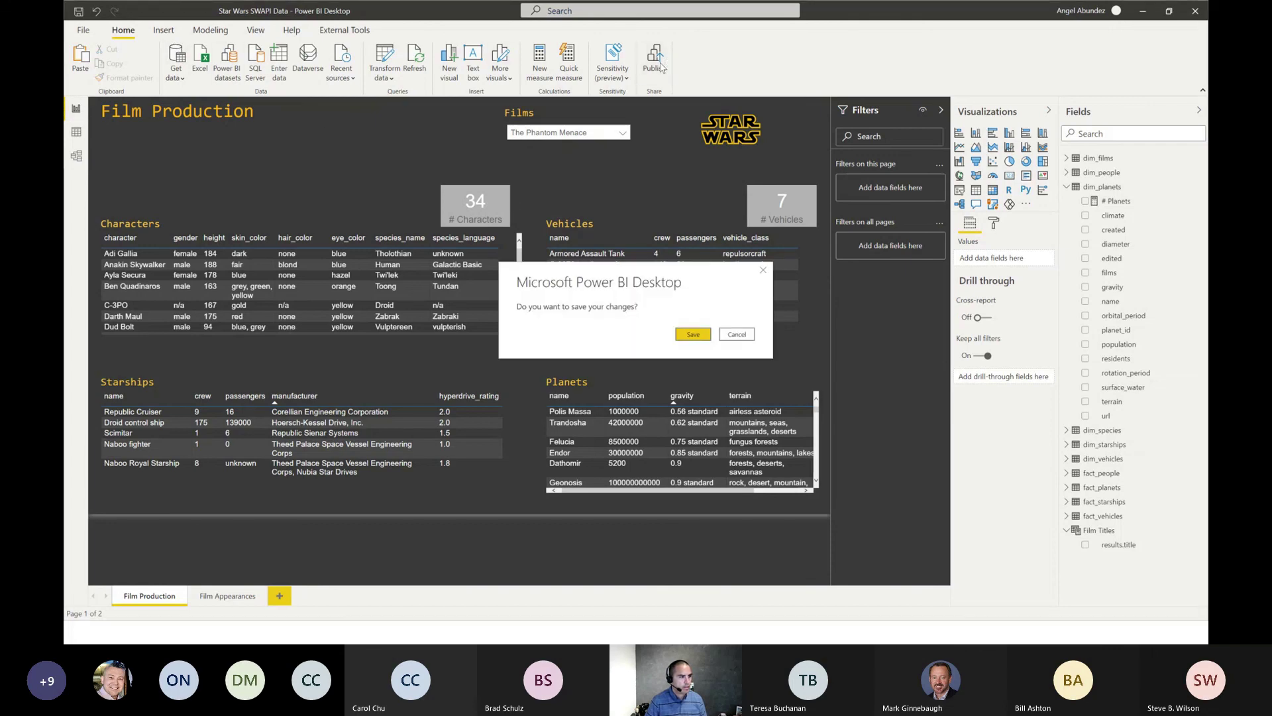
{"action": "left_click", "coordinate": [693, 334]}
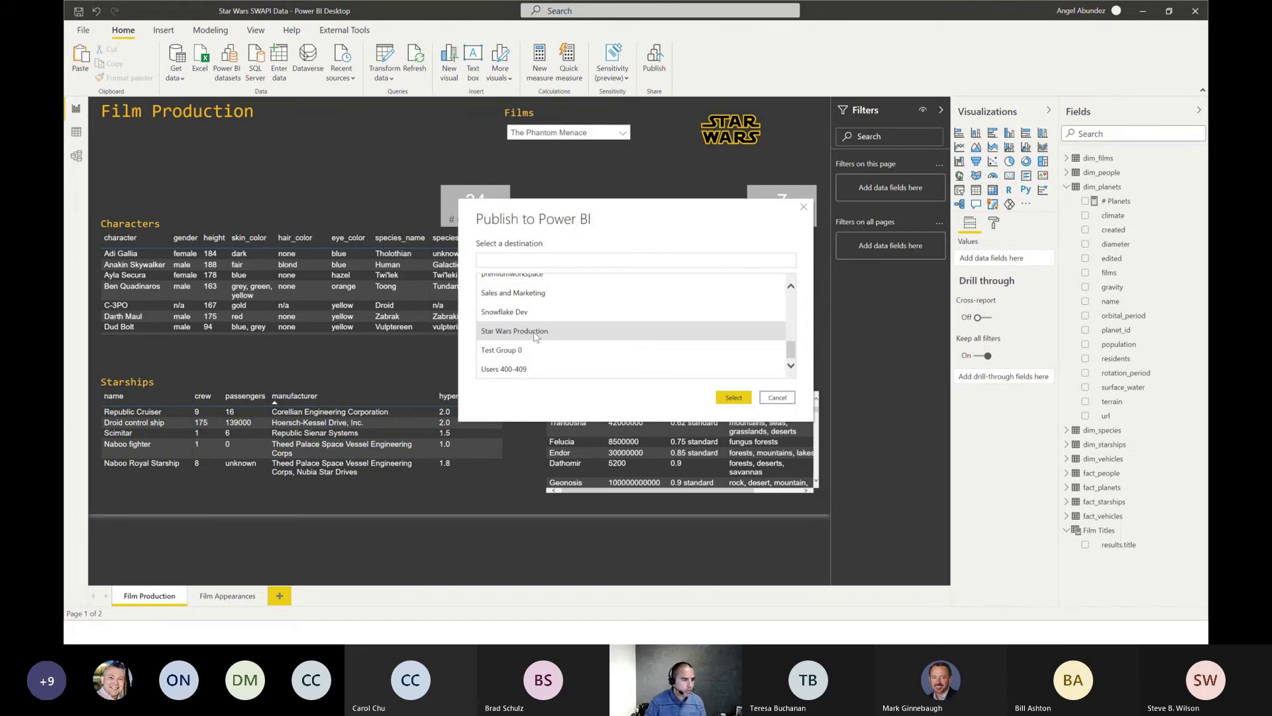
{"action": "left_click", "coordinate": [733, 398]}
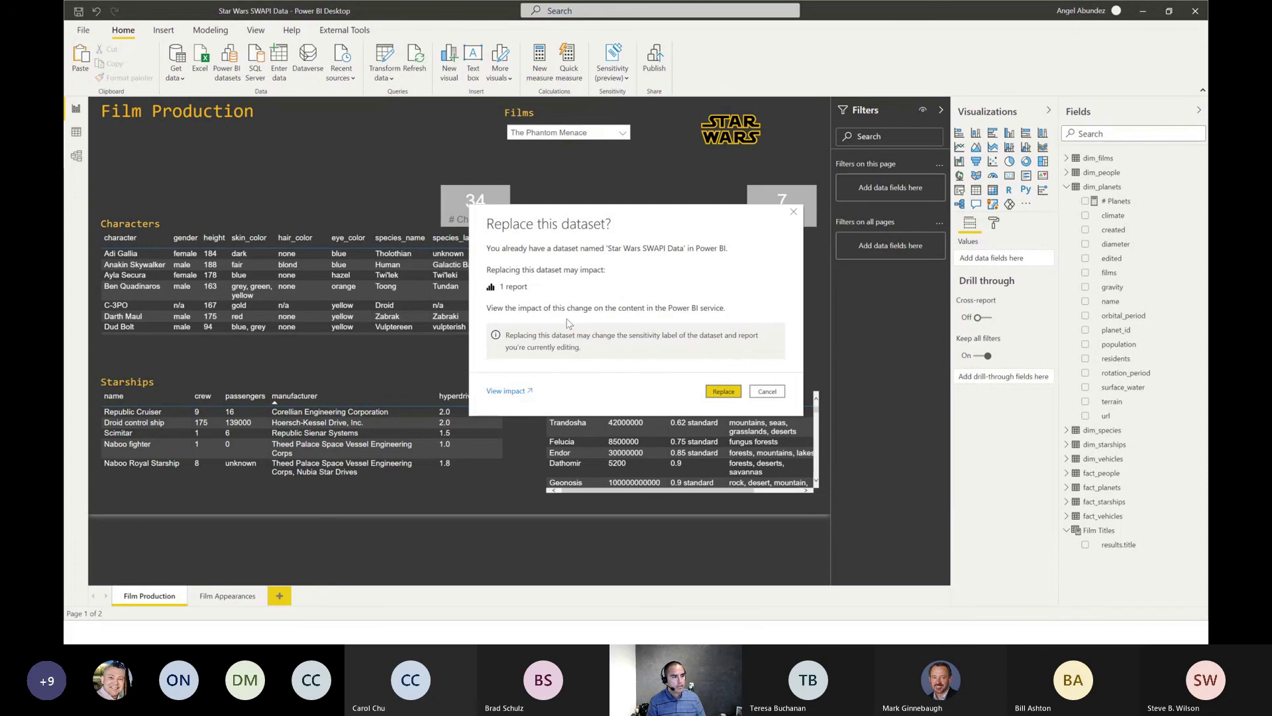
{"action": "left_click", "coordinate": [723, 391]}
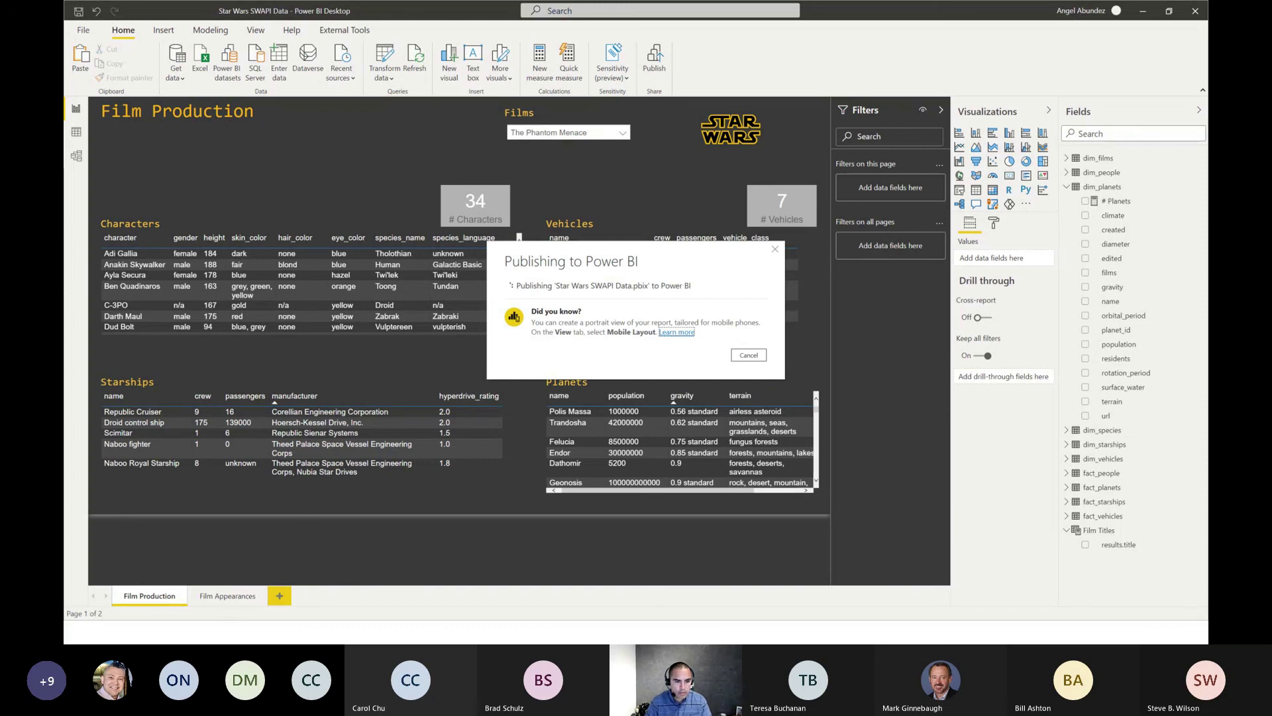
Switch to the Power BI service in the browser and open the Star Wars Production workspace.
{"action": "key", "text": "alt+Tab"}
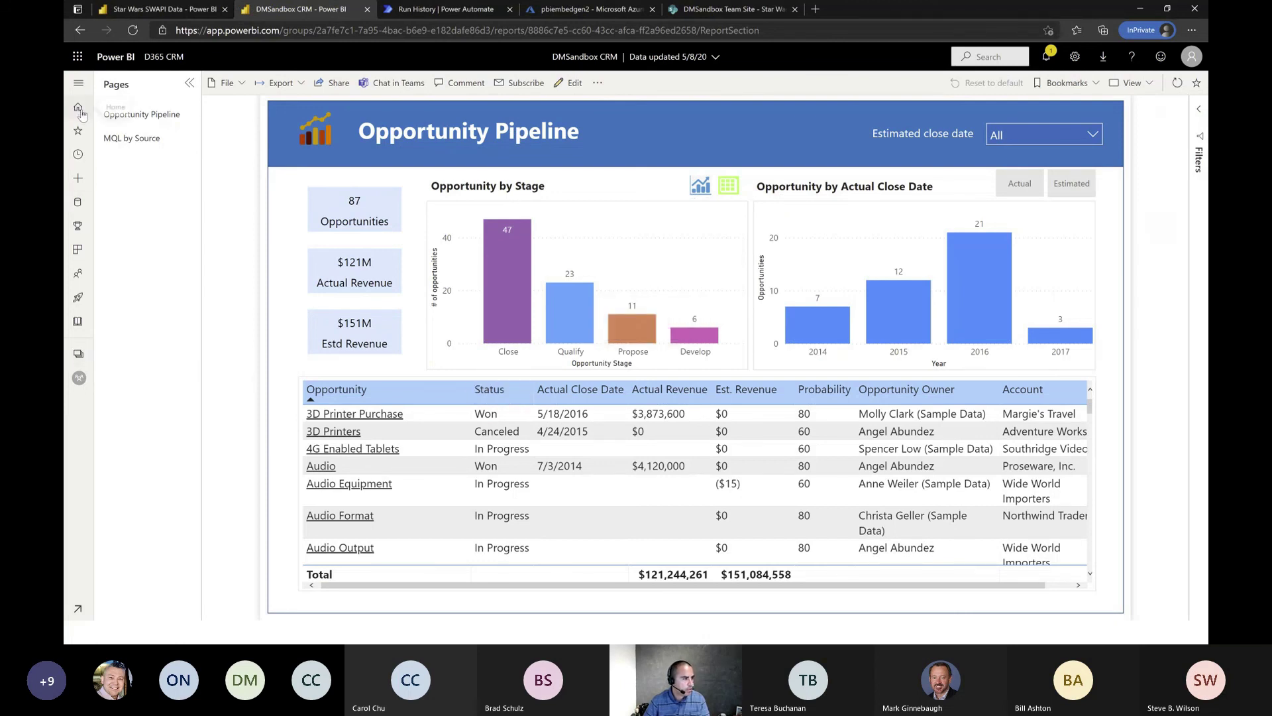
{"action": "left_click", "coordinate": [77, 107]}
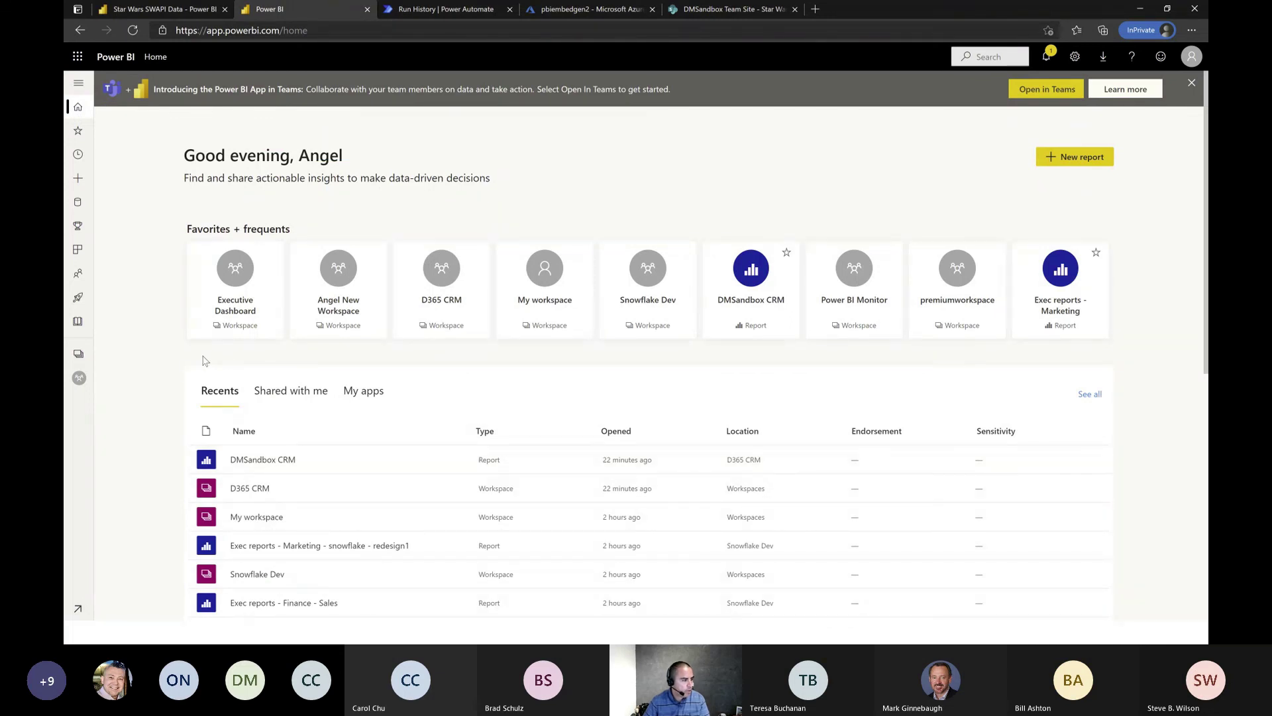
{"action": "left_click", "coordinate": [78, 357]}
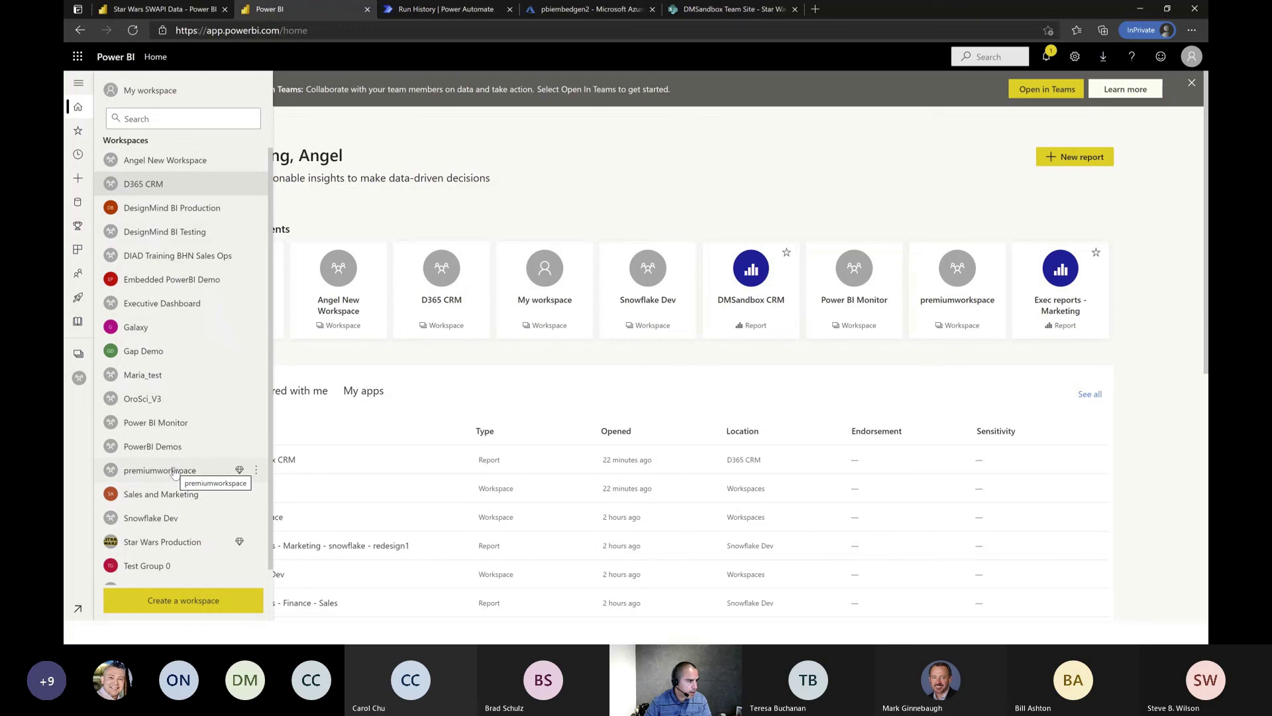
{"action": "scroll", "coordinate": [175, 514], "scroll_direction": "down", "scroll_amount": 1}
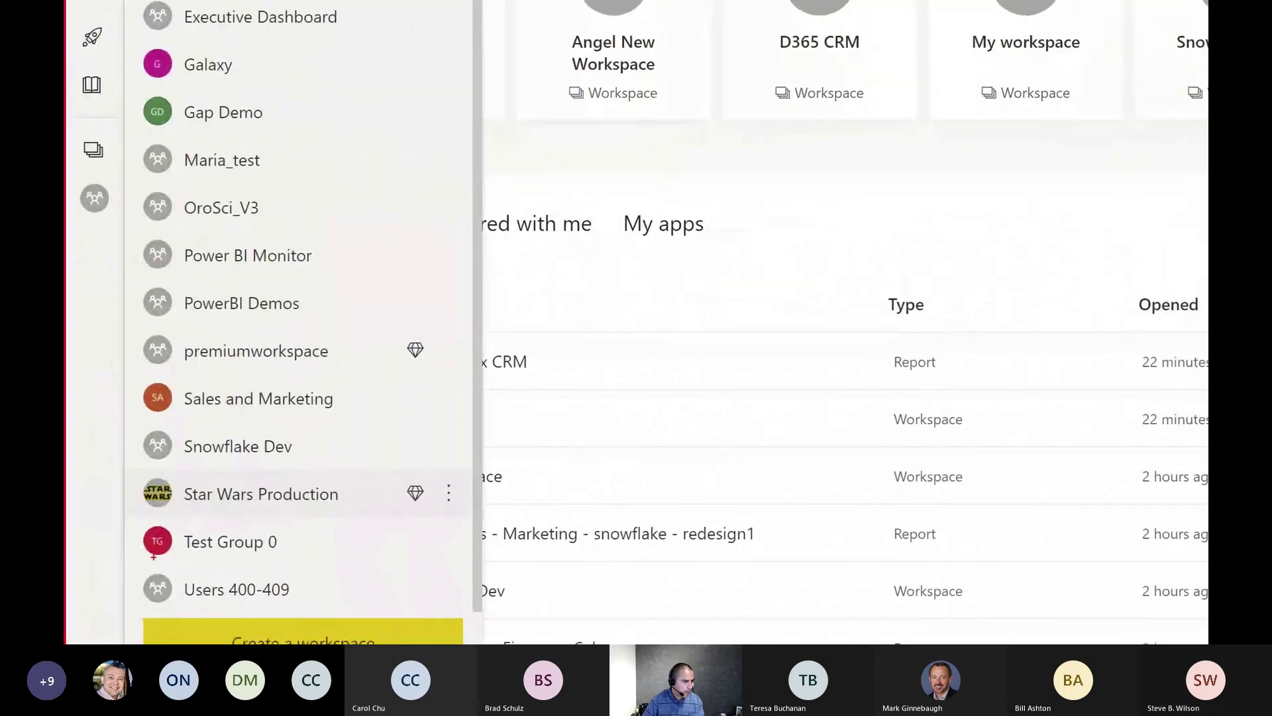
{"action": "mouse_move", "coordinate": [429, 474]}
{"action": "left_mouse_down"}
{"action": "mouse_move", "coordinate": [388, 473]}
{"action": "mouse_move", "coordinate": [412, 514]}
{"action": "mouse_move", "coordinate": [426, 479]}
{"action": "left_mouse_up"}
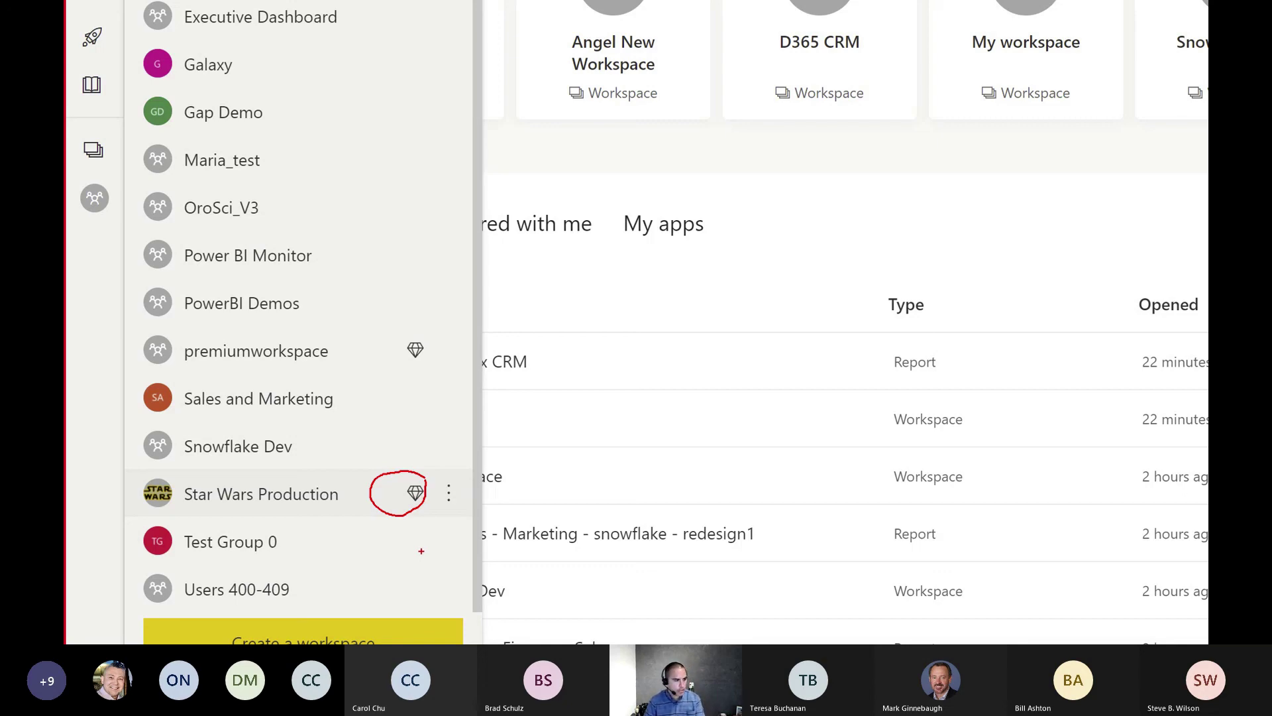
{"action": "left_click", "coordinate": [318, 497]}
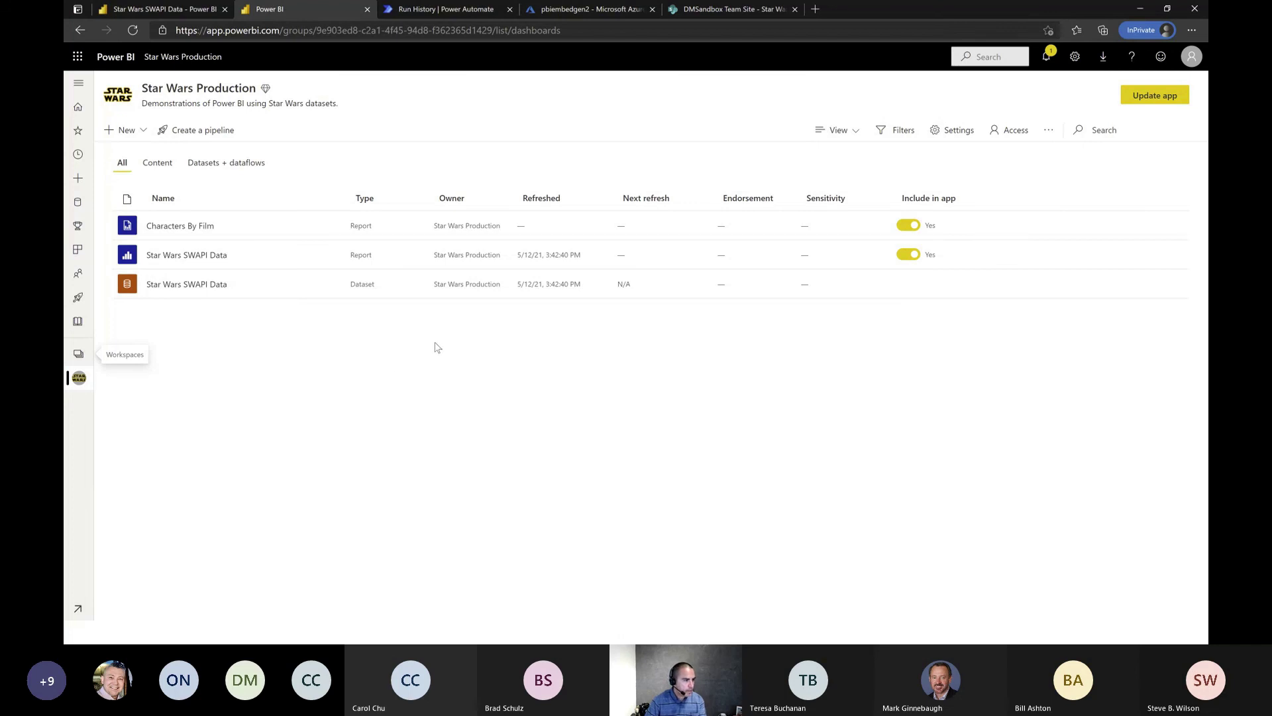
Open the published Star Wars SWAPI Data report online, dismiss the publishing message in Power BI Desktop, and reload the online report.
{"action": "left_click", "coordinate": [203, 258]}
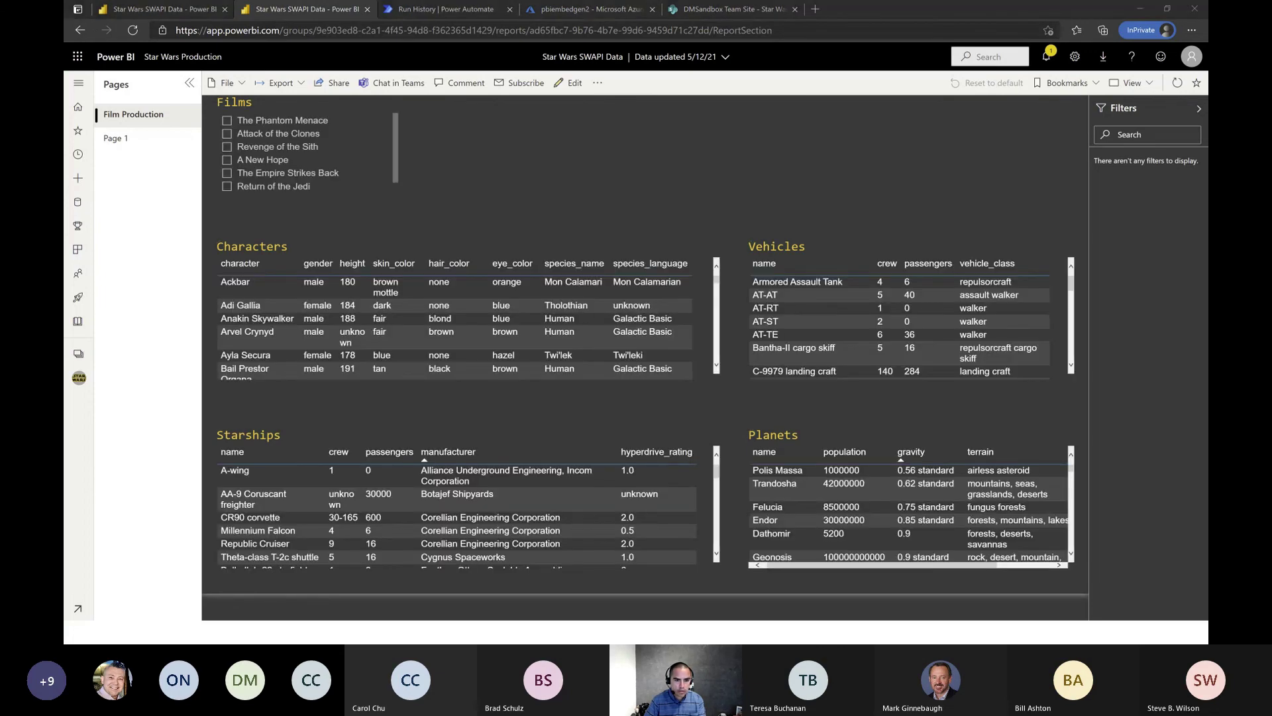
{"action": "key", "text": "alt+Tab"}
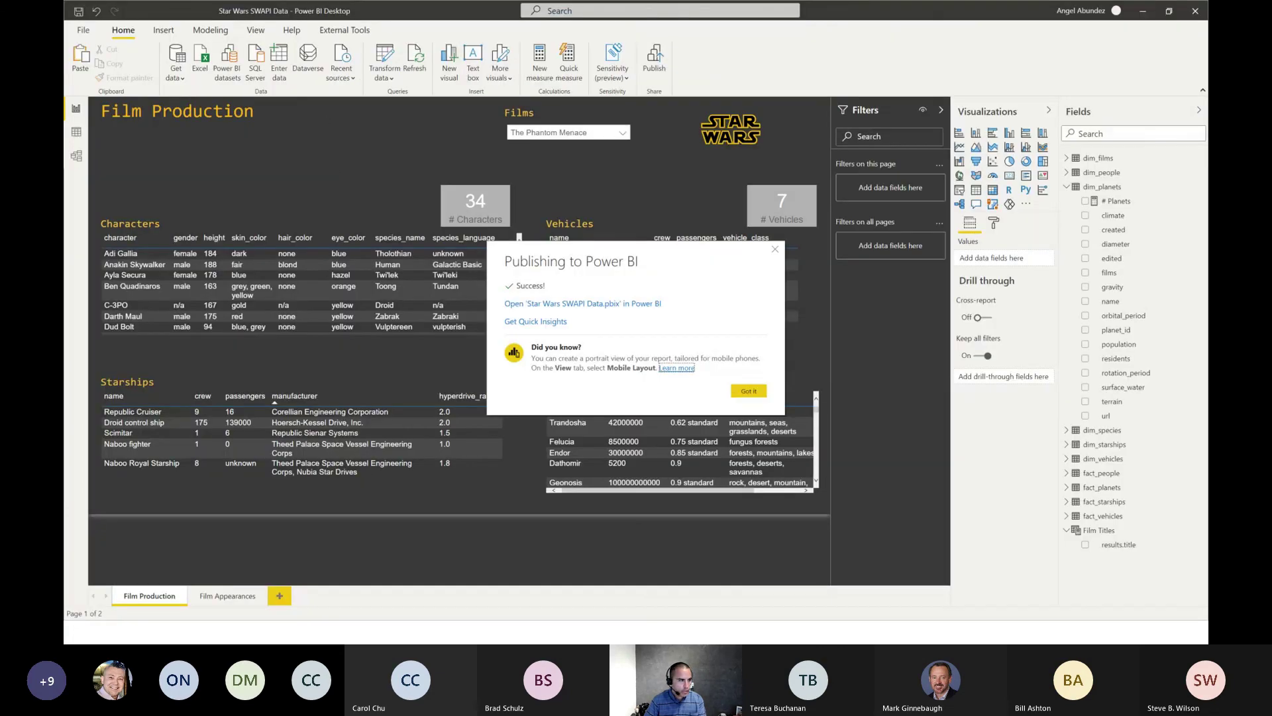
{"action": "left_click", "coordinate": [748, 391]}
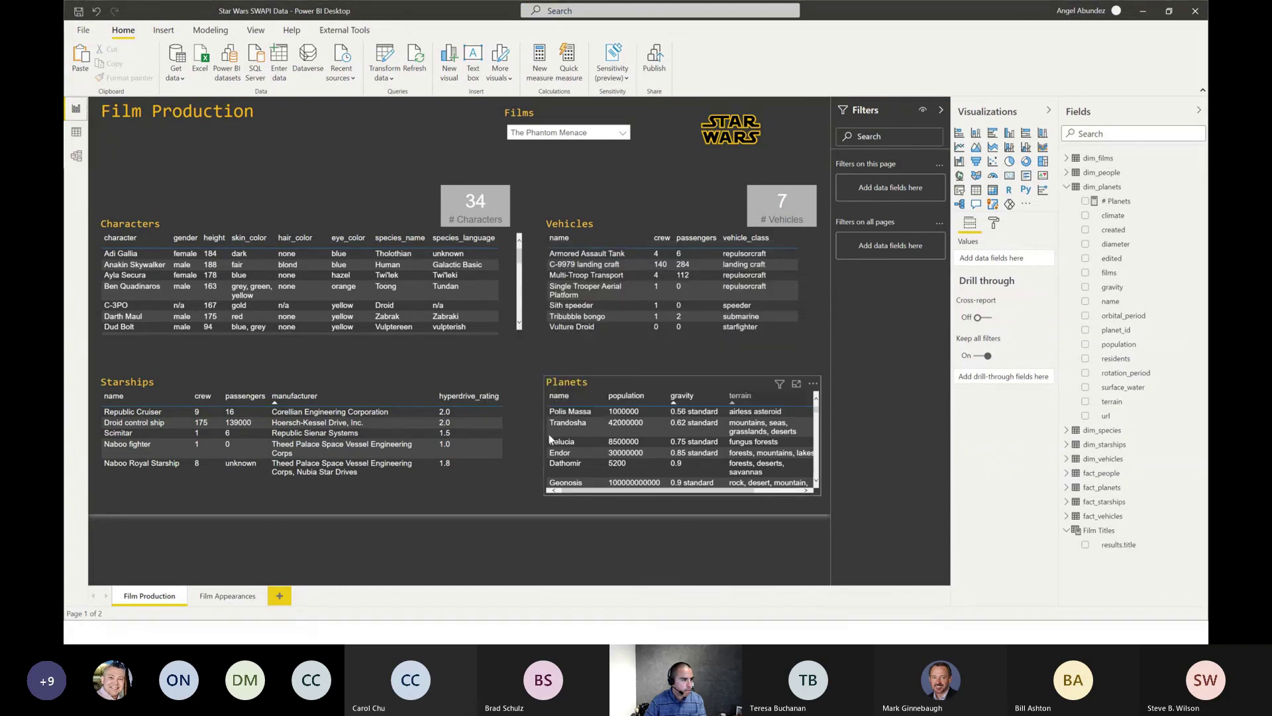
{"action": "key", "text": "alt+Tab"}
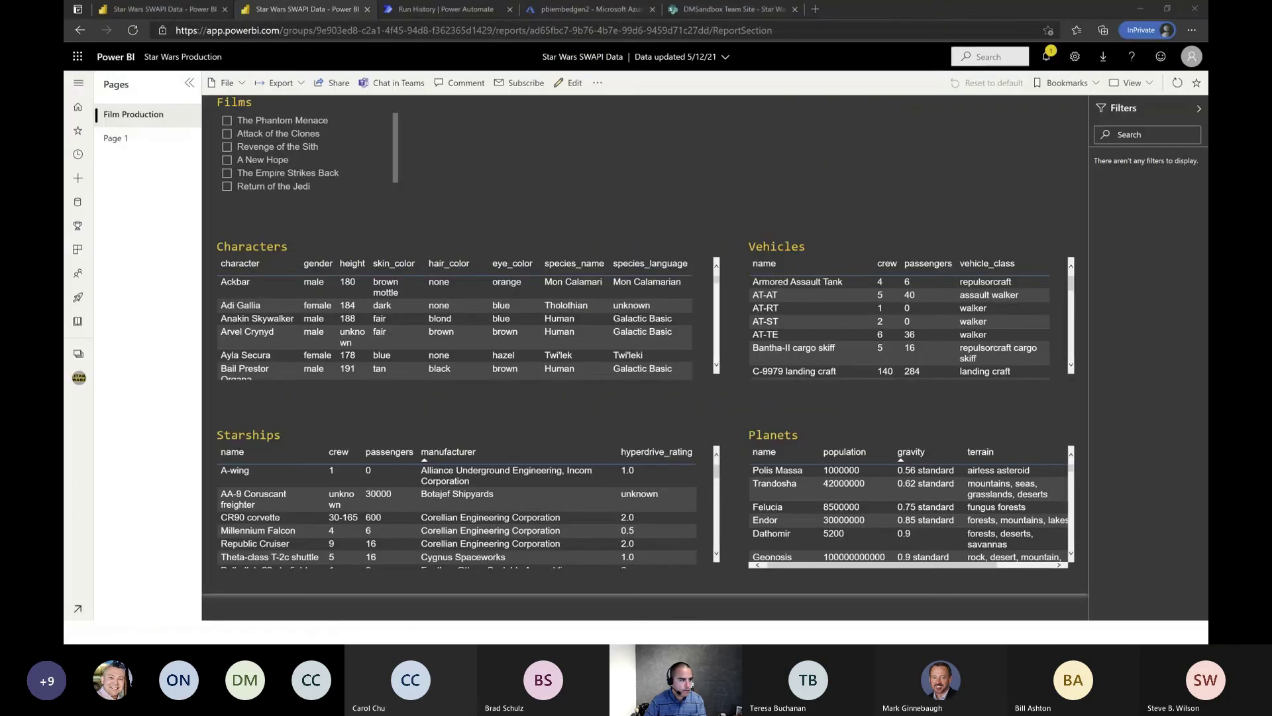
{"action": "left_click", "coordinate": [132, 29]}
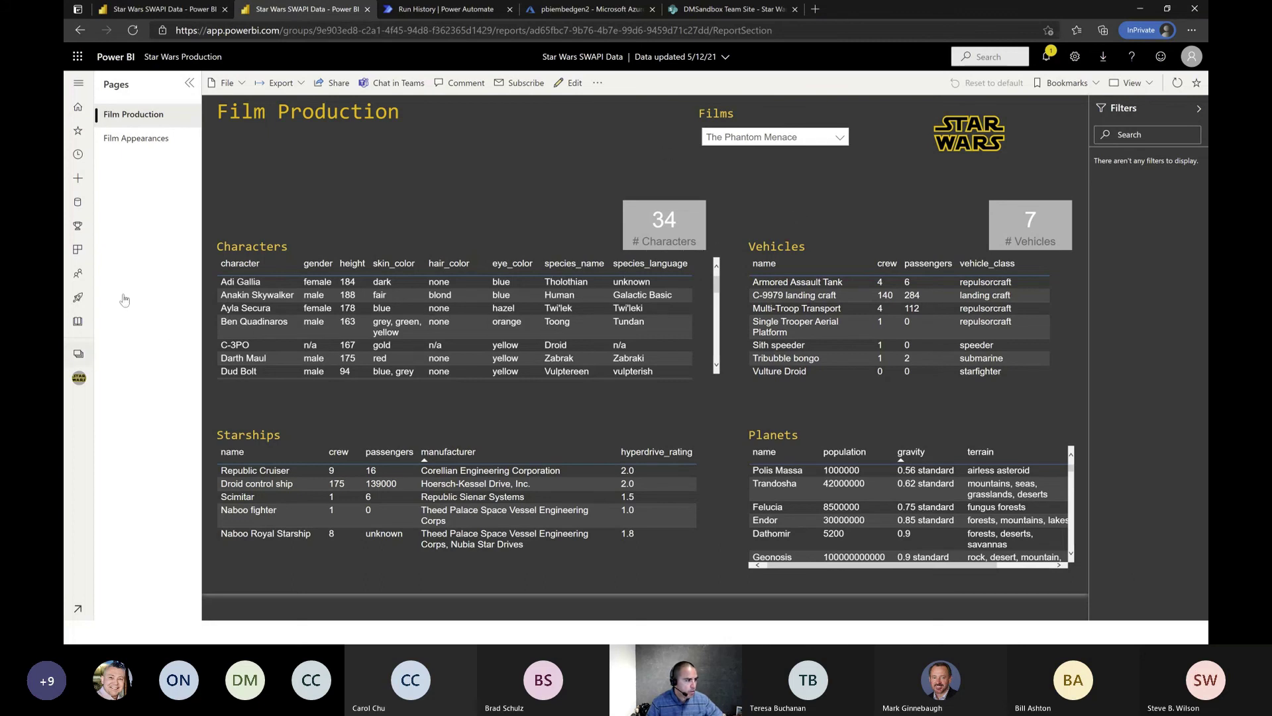
Return to the Star Wars Production workspace and reopen the Star Wars SWAPI Data report on its Film Appearances page.
{"action": "left_click", "coordinate": [188, 57]}
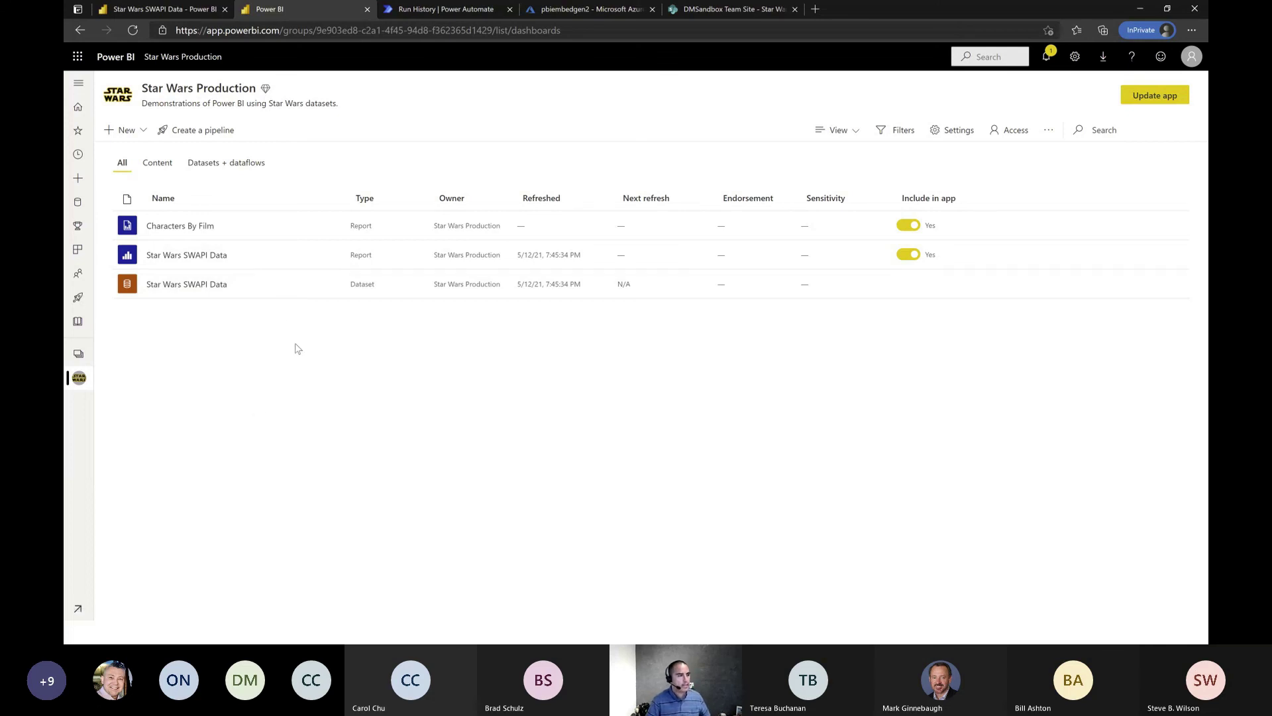
{"action": "left_click", "coordinate": [215, 257]}
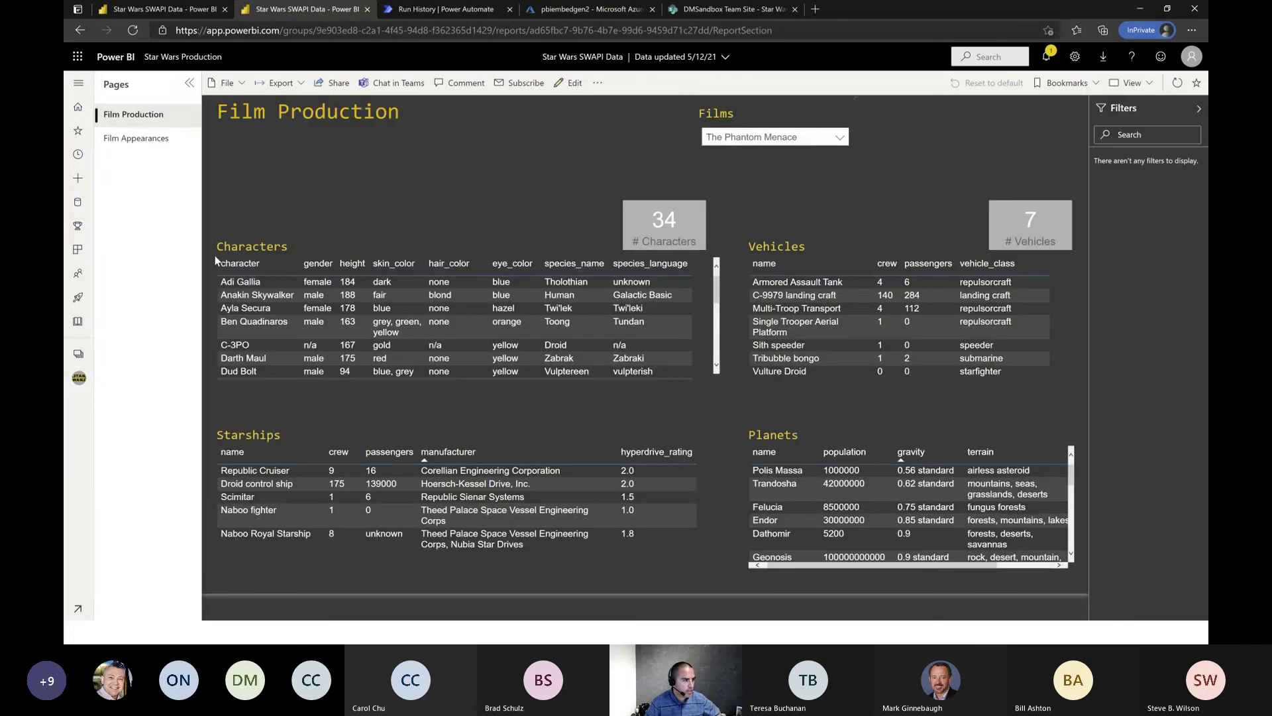
{"action": "left_click", "coordinate": [135, 137]}
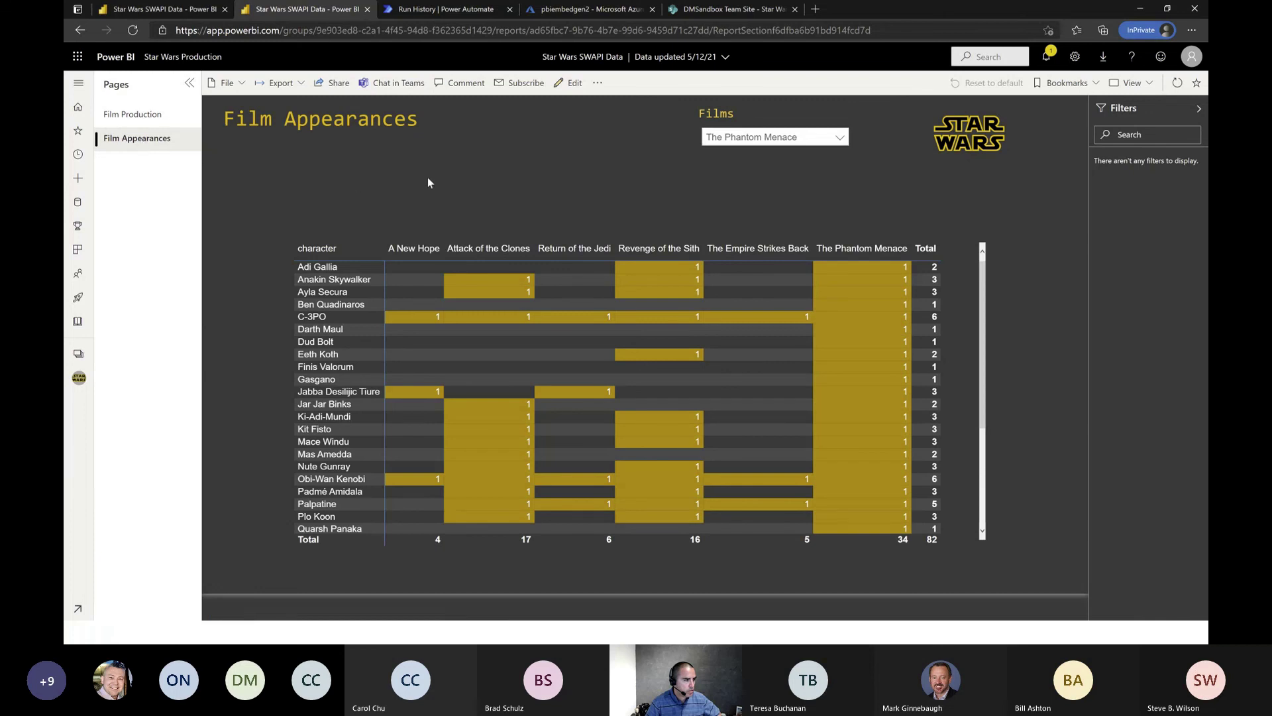
Review the Films slicer options and the full character appearance matrix filtered to The Phantom Menace.
{"action": "left_click", "coordinate": [772, 138]}
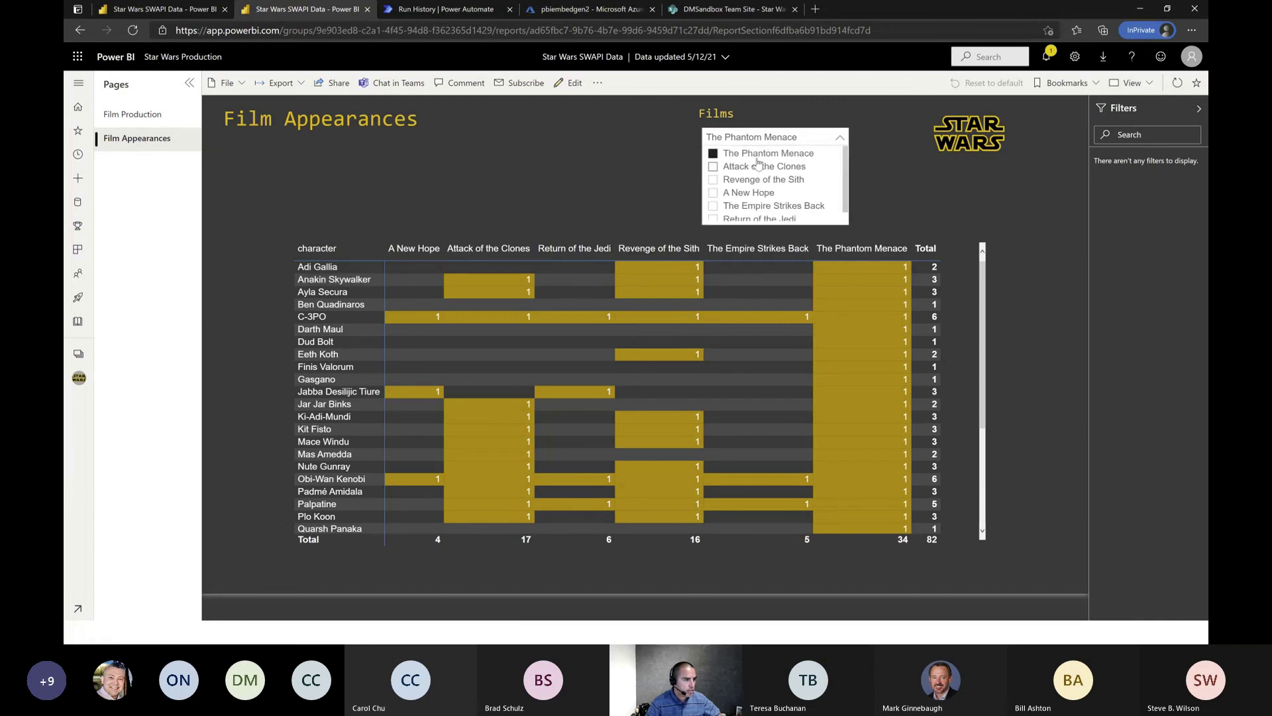
{"action": "left_click", "coordinate": [630, 163]}
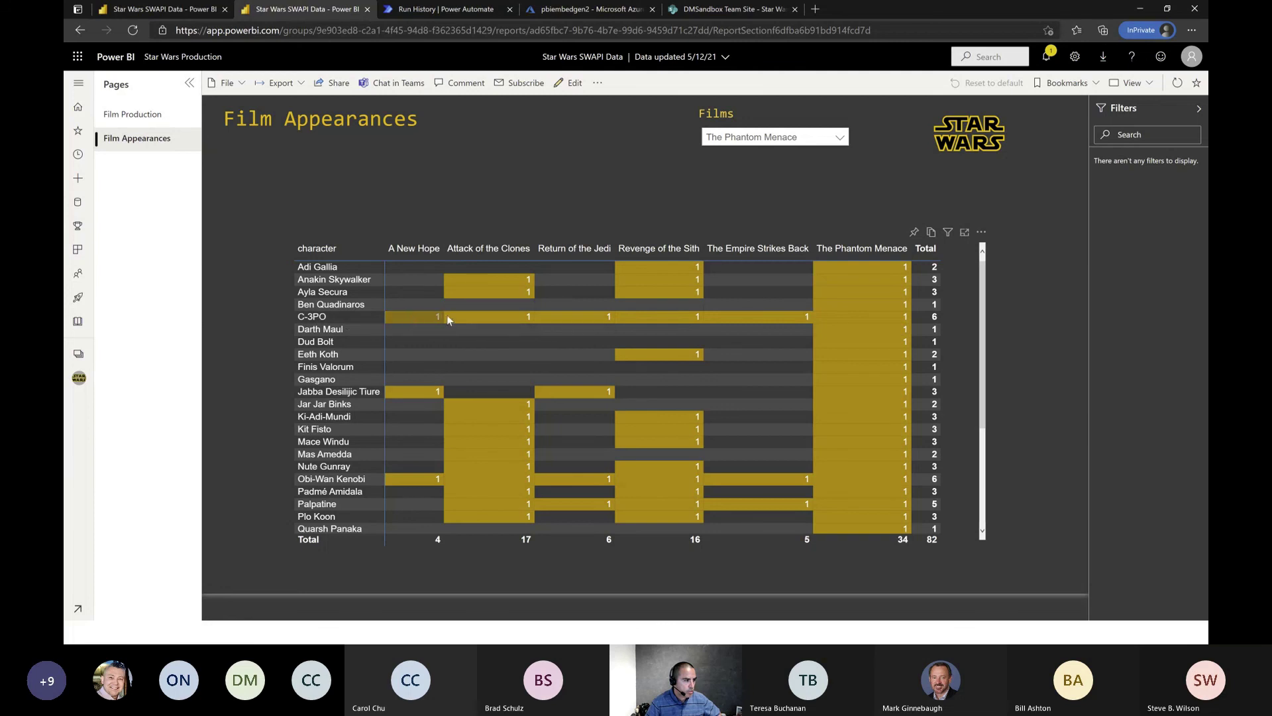
{"action": "scroll", "coordinate": [572, 459], "scroll_direction": "down", "scroll_amount": 5}
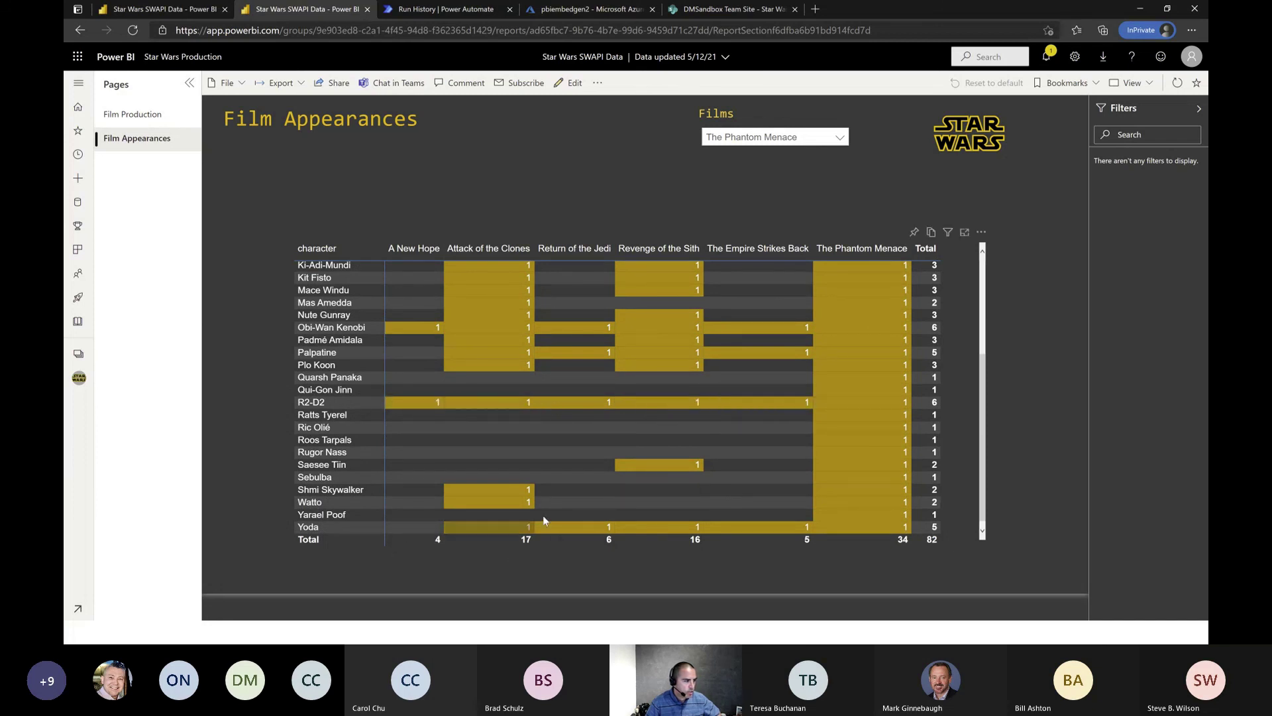
{"action": "scroll", "coordinate": [682, 496], "scroll_direction": "up", "scroll_amount": 2}
{"action": "scroll", "coordinate": [682, 491], "scroll_direction": "up", "scroll_amount": 4}
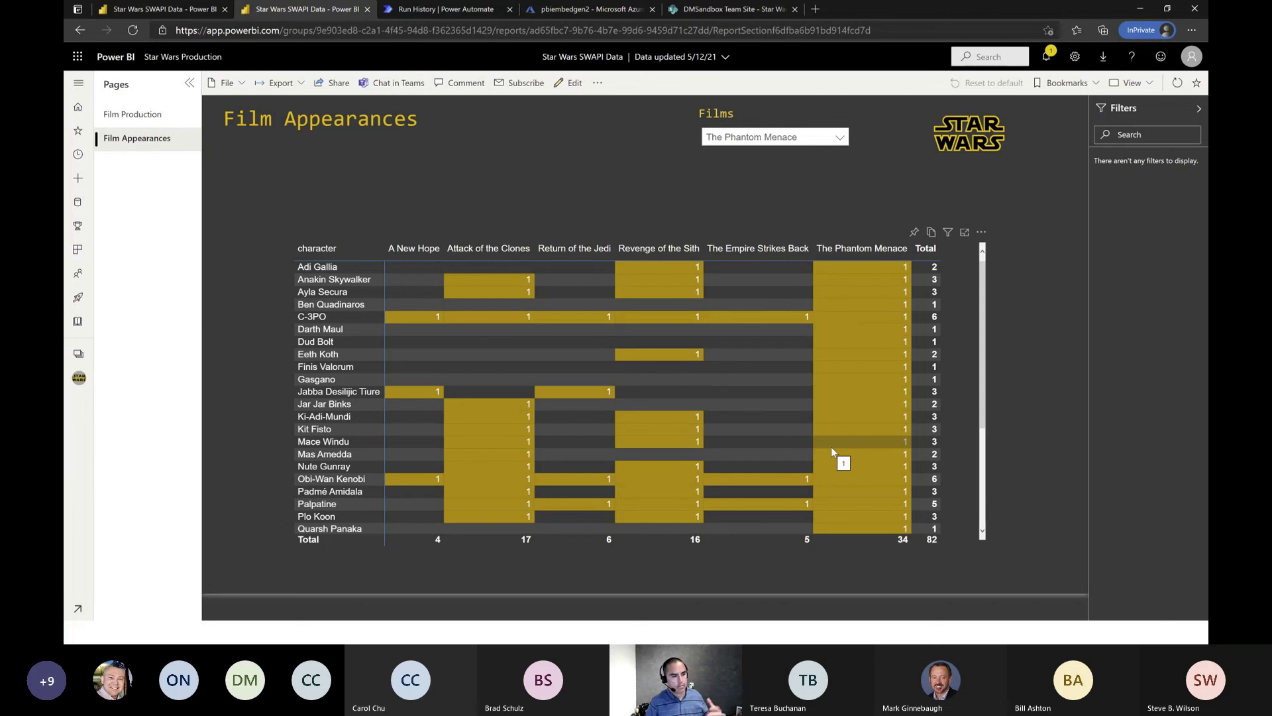
Set the Films slicer to The Empire Strikes Back and check the Film Production page, including the end of the Planets table.
{"action": "left_click", "coordinate": [821, 139]}
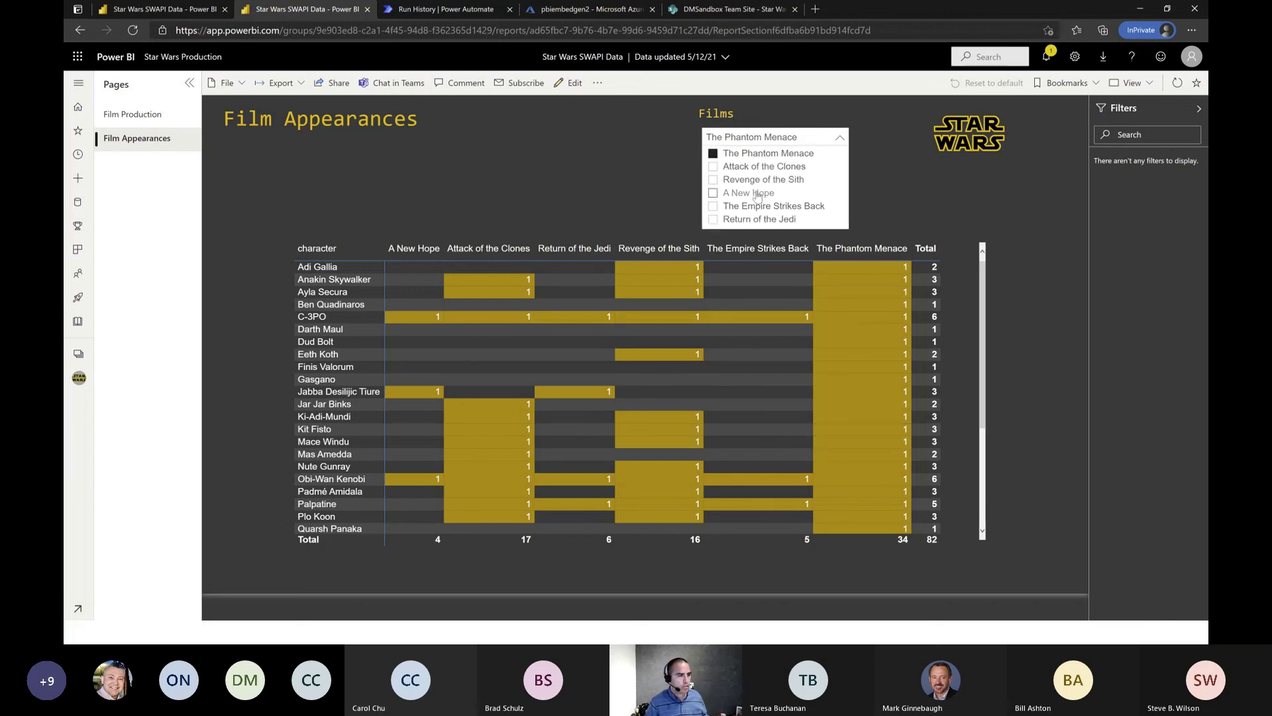
{"action": "left_click", "coordinate": [768, 206]}
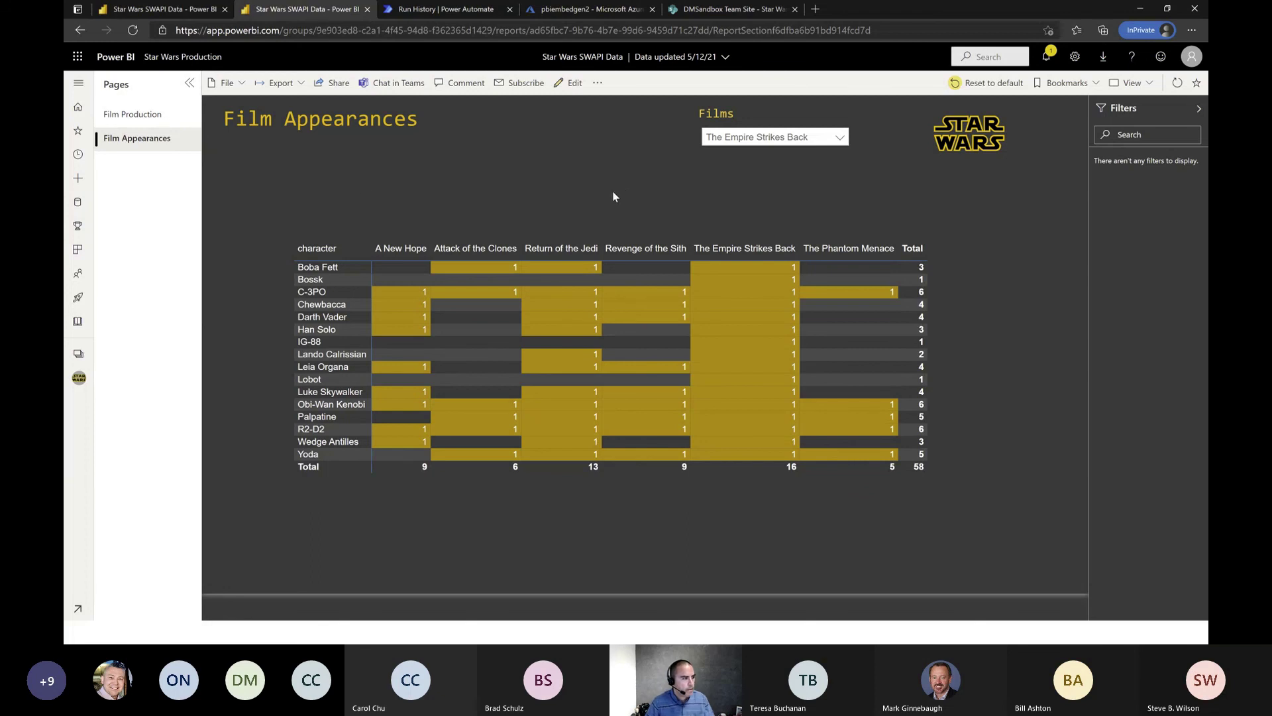
{"action": "left_click", "coordinate": [159, 118]}
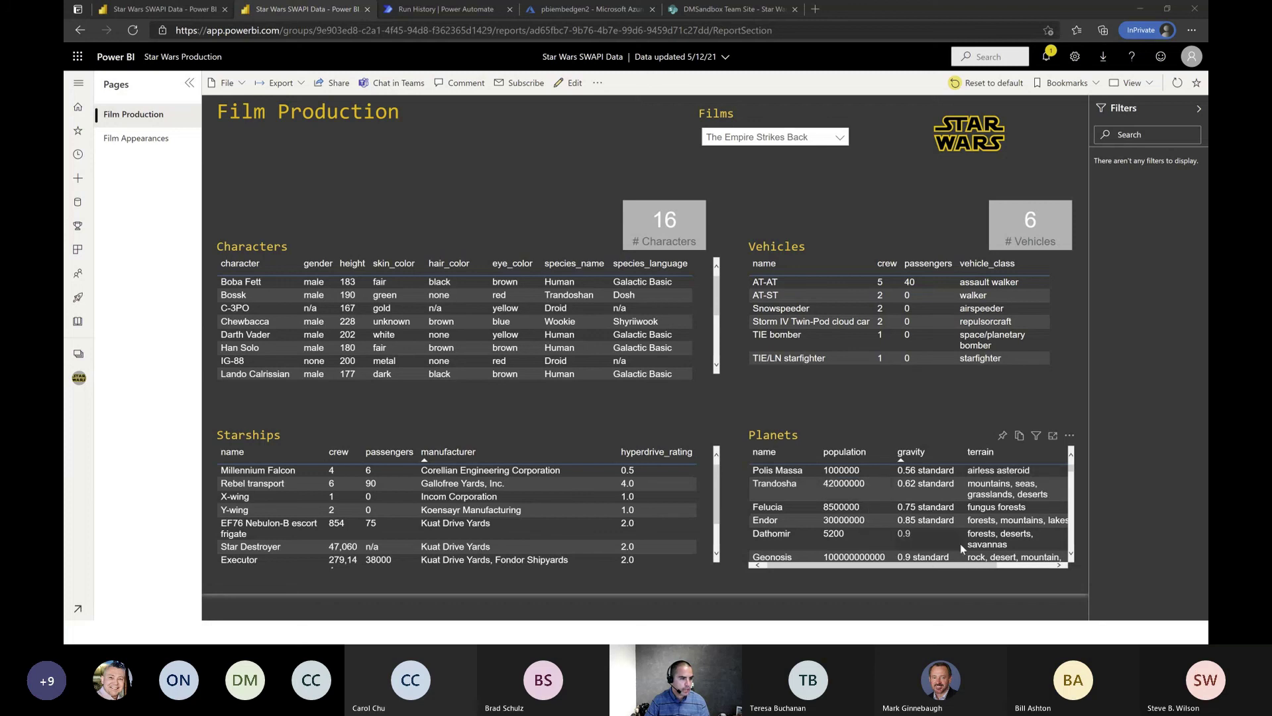
{"action": "left_click_drag", "start_coordinate": [1069, 472], "coordinate": [1069, 552]}
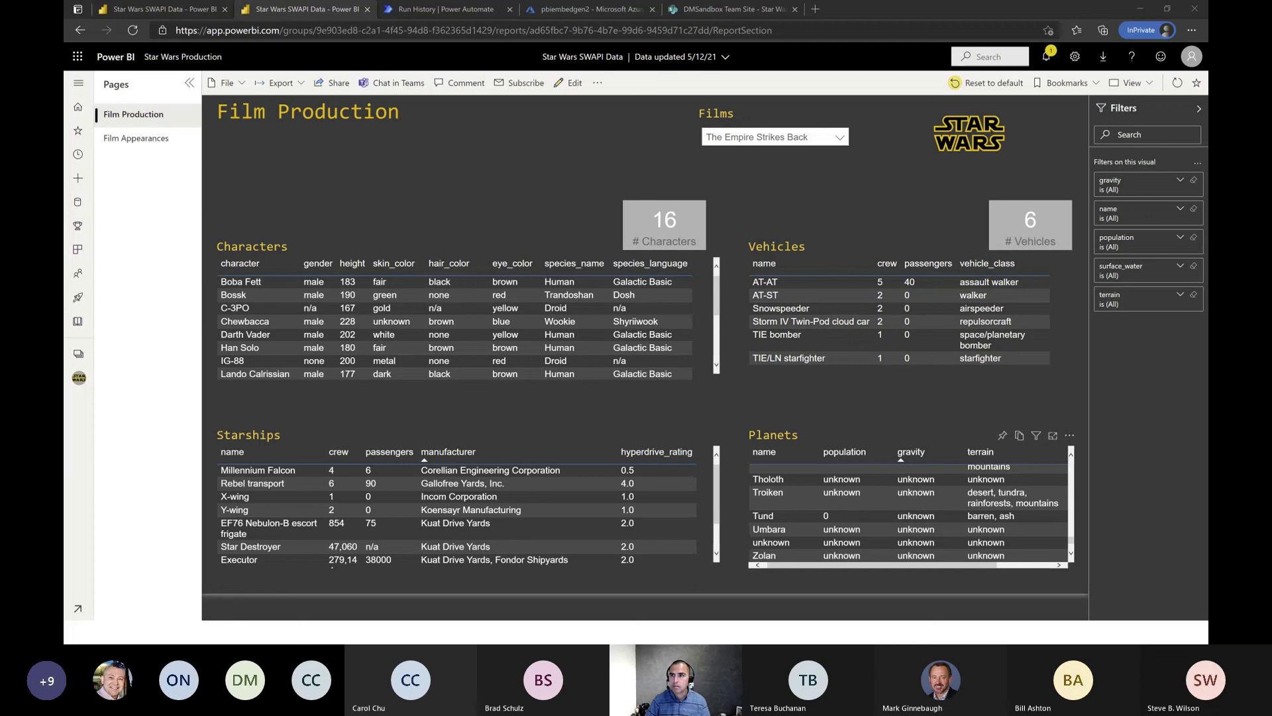
Switch to the Characters By Film report in Power BI Report Builder, maximize its window and widen the Report Data area.
{"action": "left_click_drag", "start_coordinate": [1208, 82], "coordinate": [836, 57]}
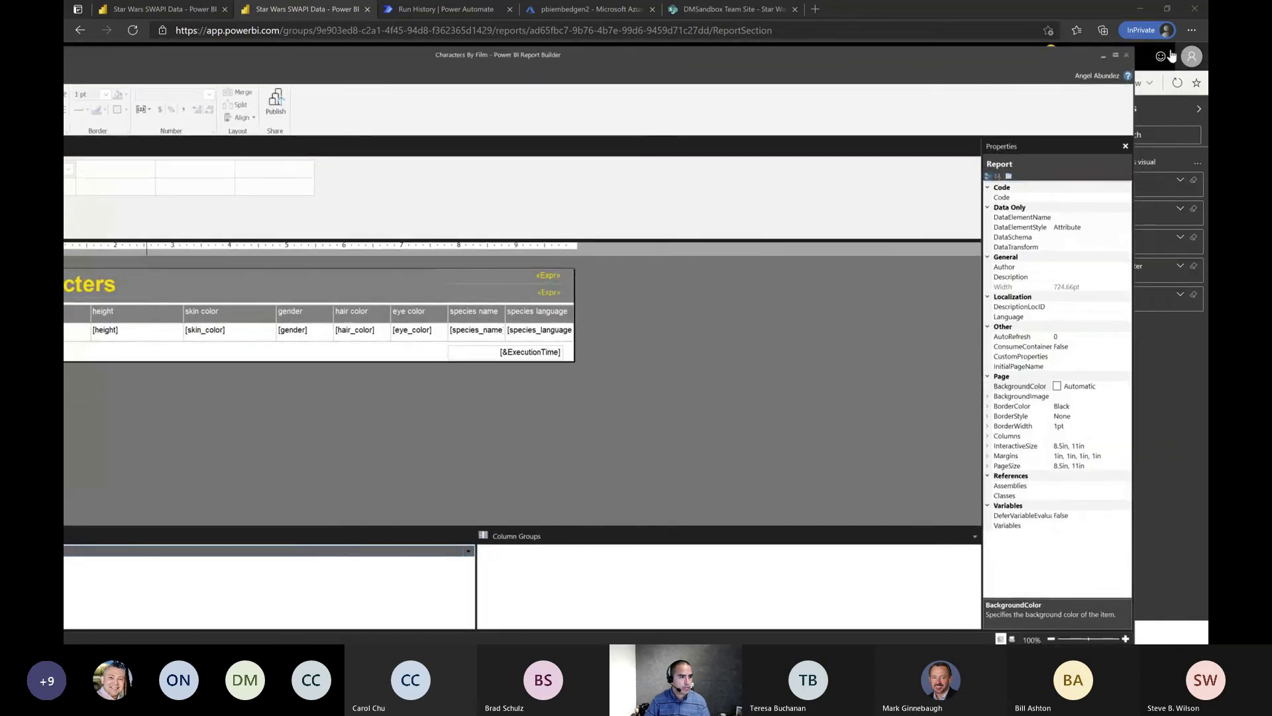
{"action": "left_click", "coordinate": [1116, 53]}
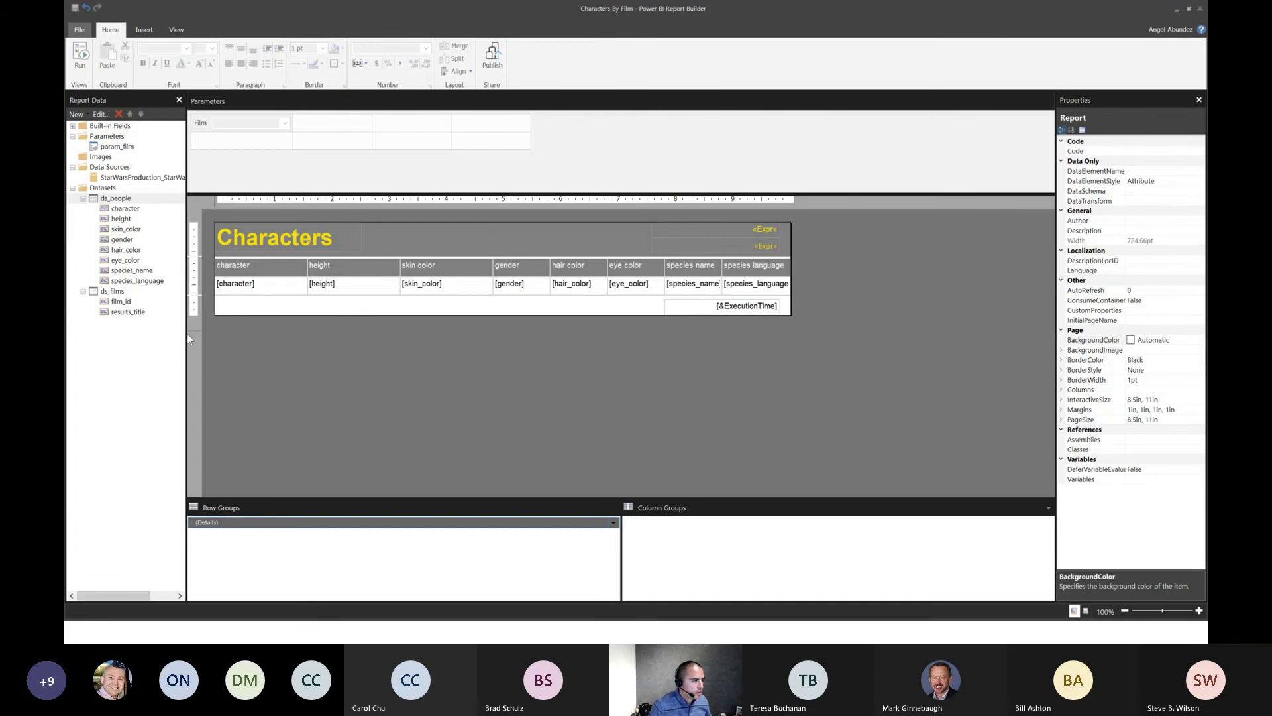
{"action": "left_click_drag", "start_coordinate": [186, 340], "coordinate": [243, 339]}
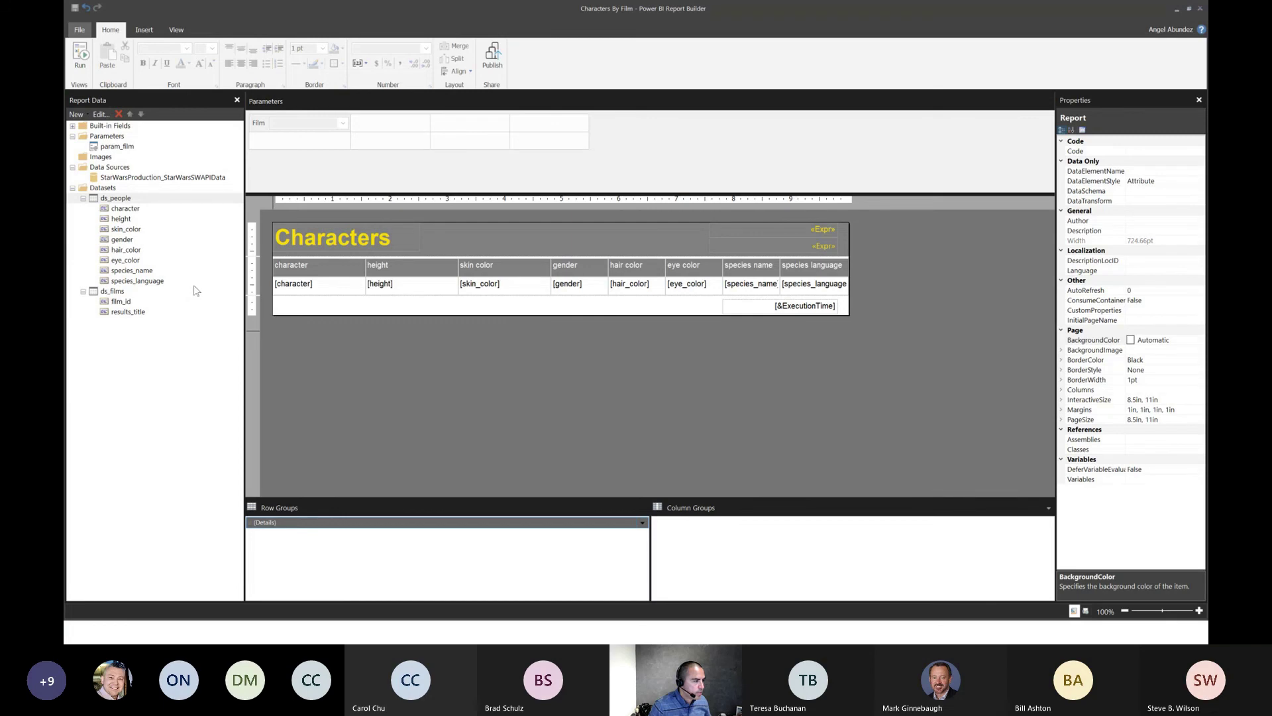
Collapse the Data Sources, Datasets and Parameters folders in the report data tree.
{"action": "left_click", "coordinate": [72, 167]}
{"action": "left_click", "coordinate": [72, 177]}
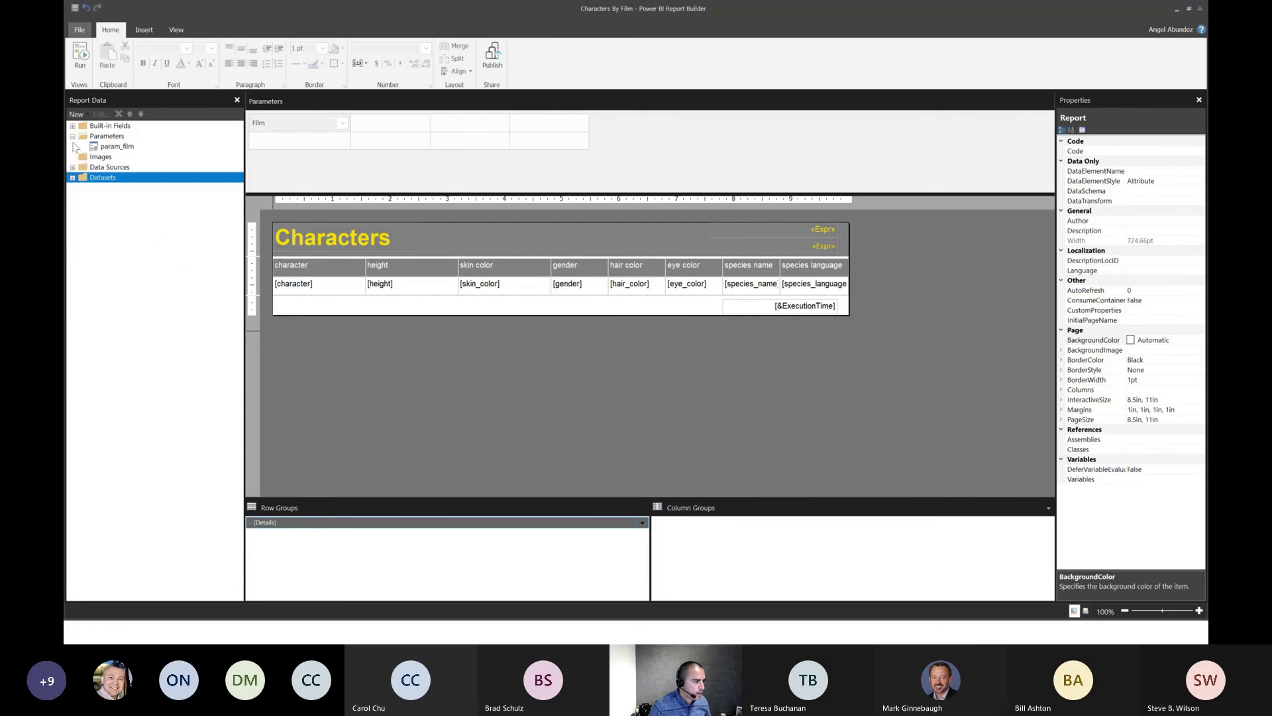
{"action": "left_click", "coordinate": [73, 136]}
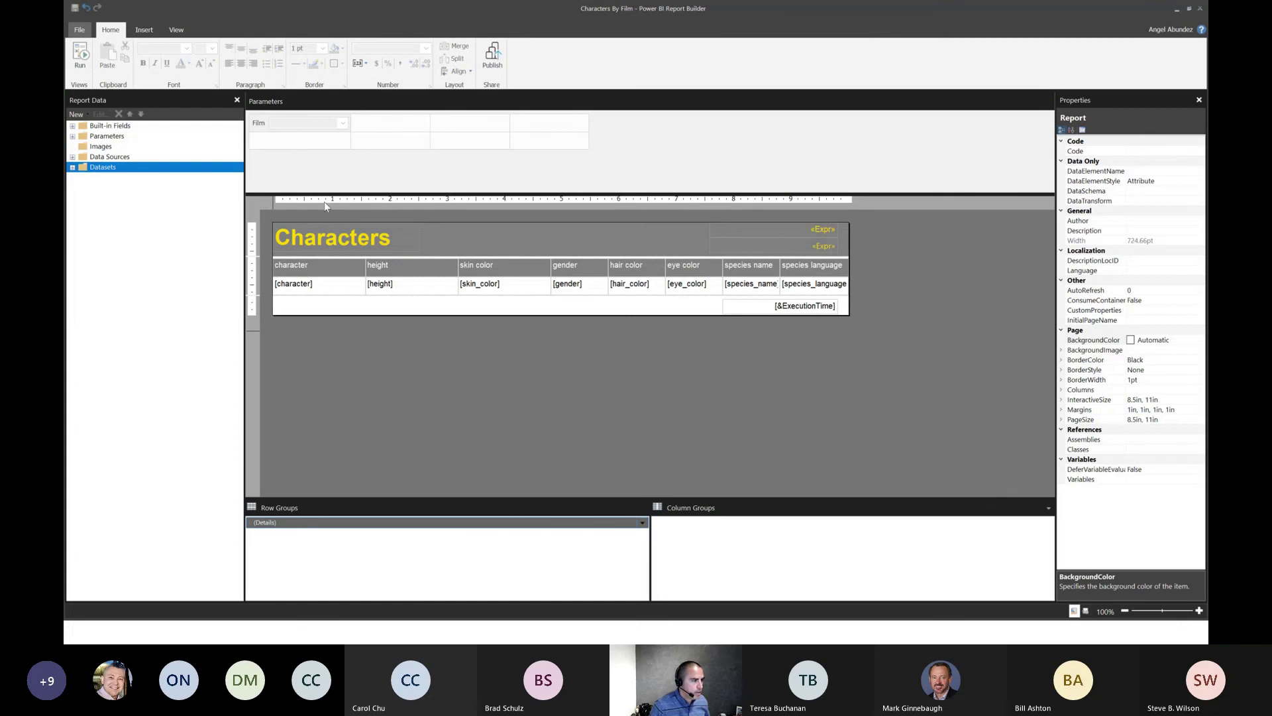
Run a preview of the Characters By Film report, retrying it from the design view.
{"action": "left_click", "coordinate": [78, 58]}
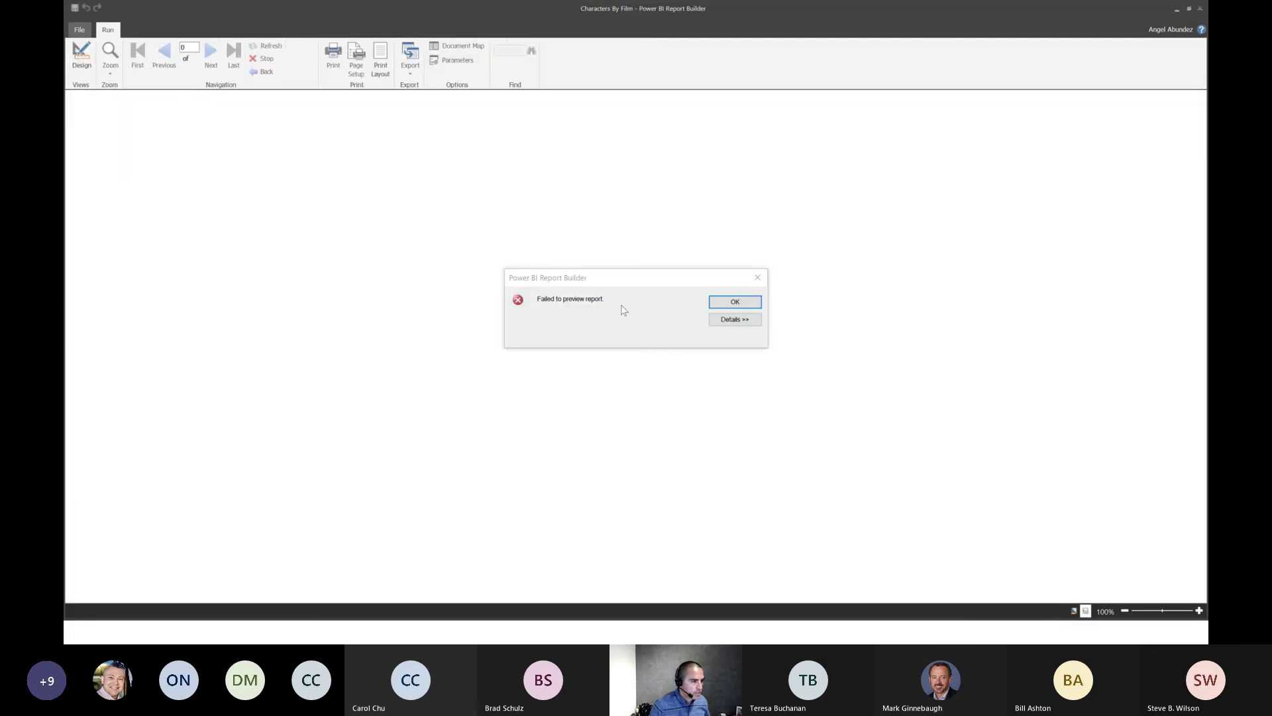
{"action": "left_click", "coordinate": [732, 303]}
{"action": "left_click", "coordinate": [82, 55]}
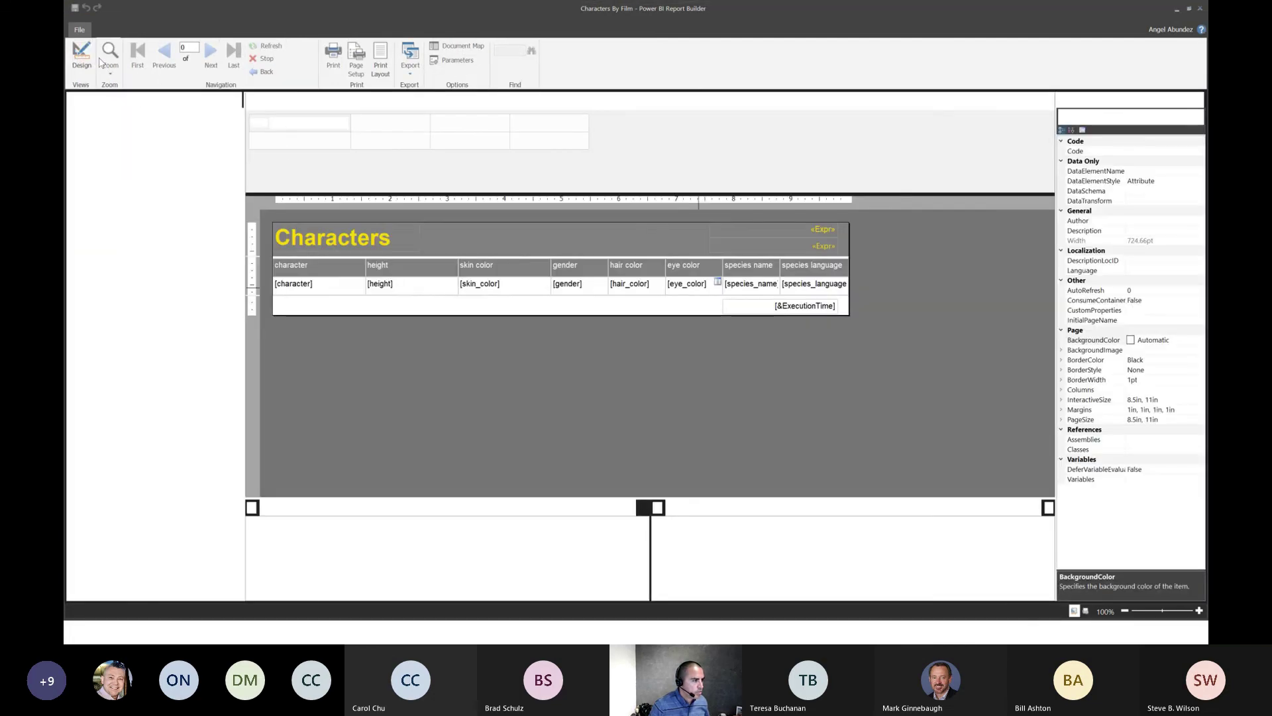
{"action": "left_click", "coordinate": [79, 60]}
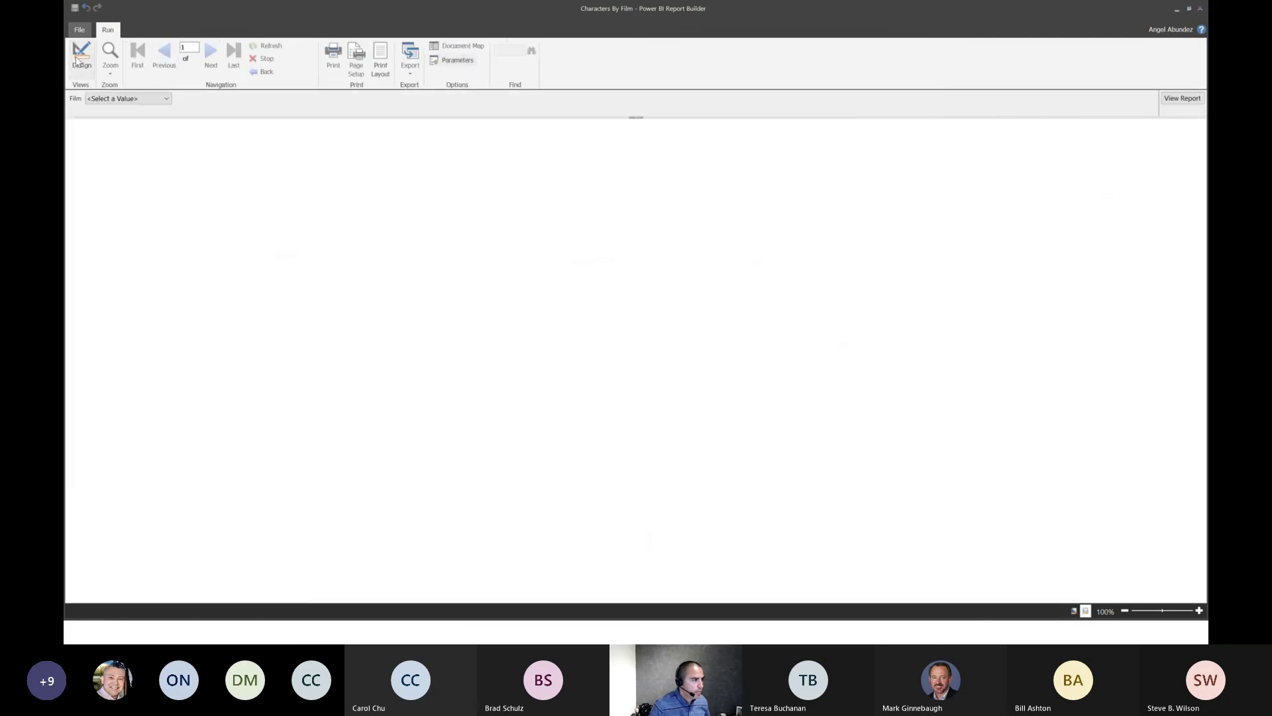
Set the Film parameter to Attack of the Clones and render the report.
{"action": "left_click", "coordinate": [142, 99]}
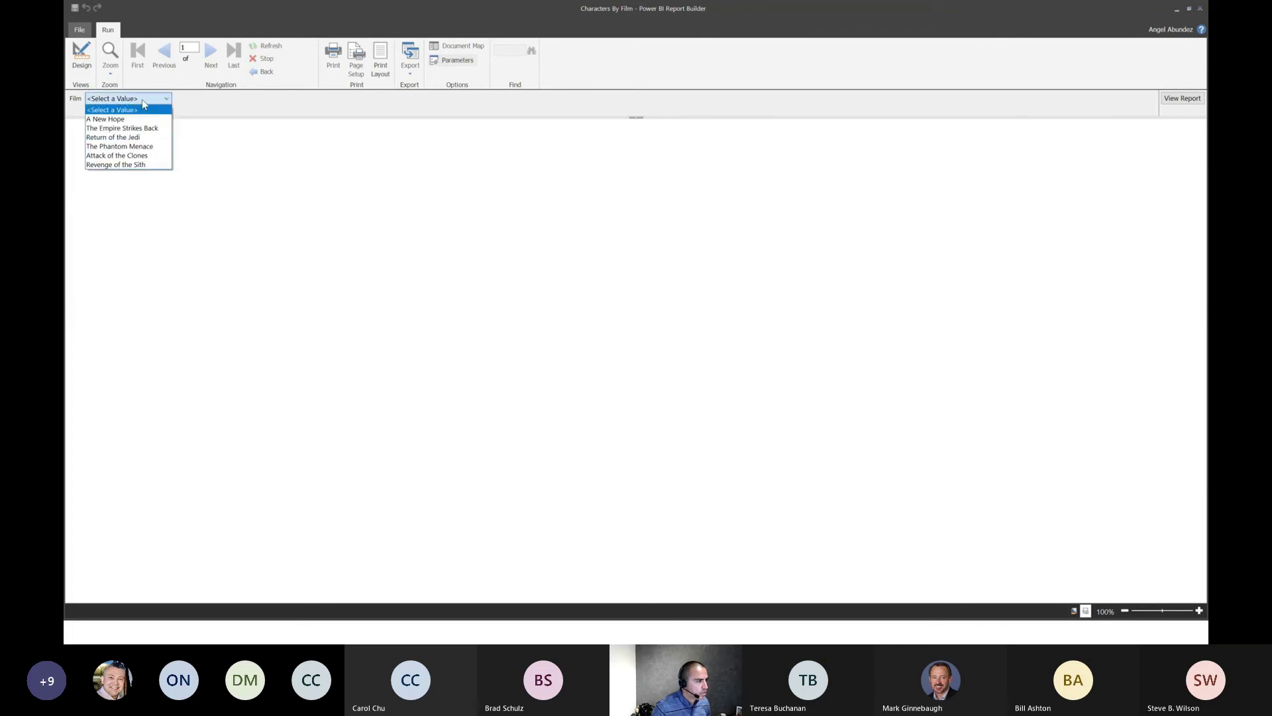
{"action": "left_click", "coordinate": [140, 156]}
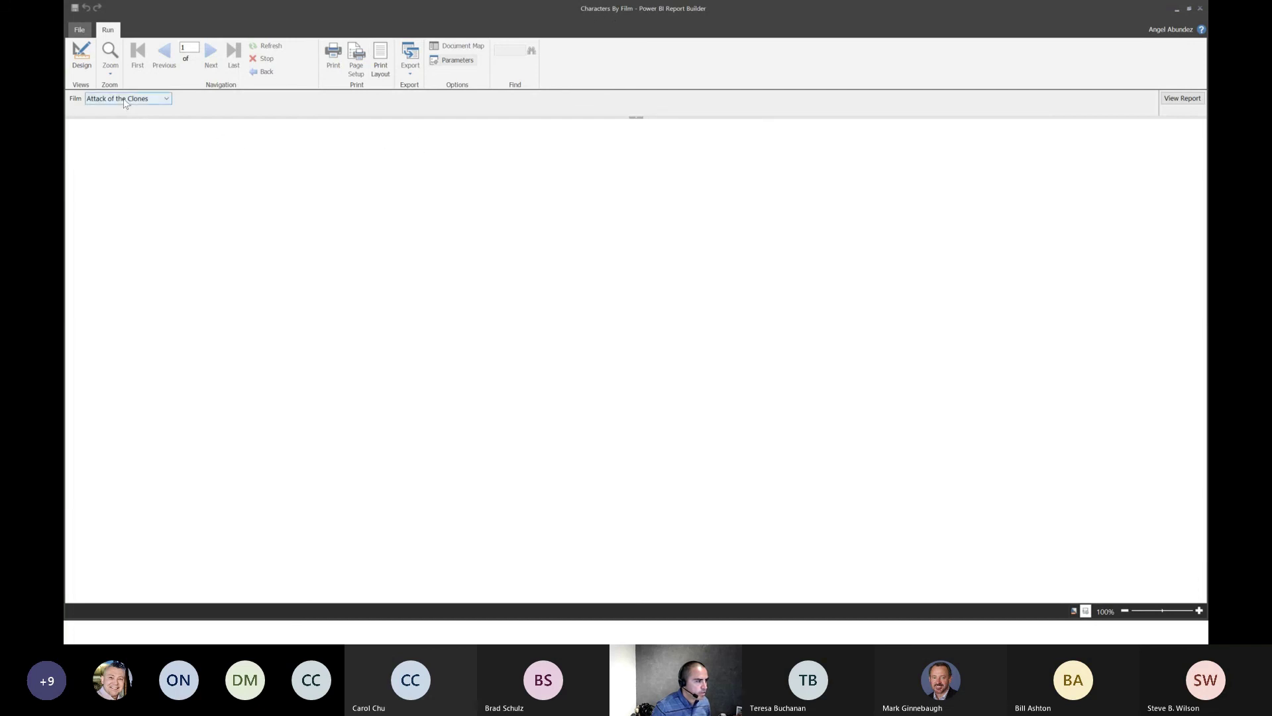
{"action": "left_click", "coordinate": [1174, 100]}
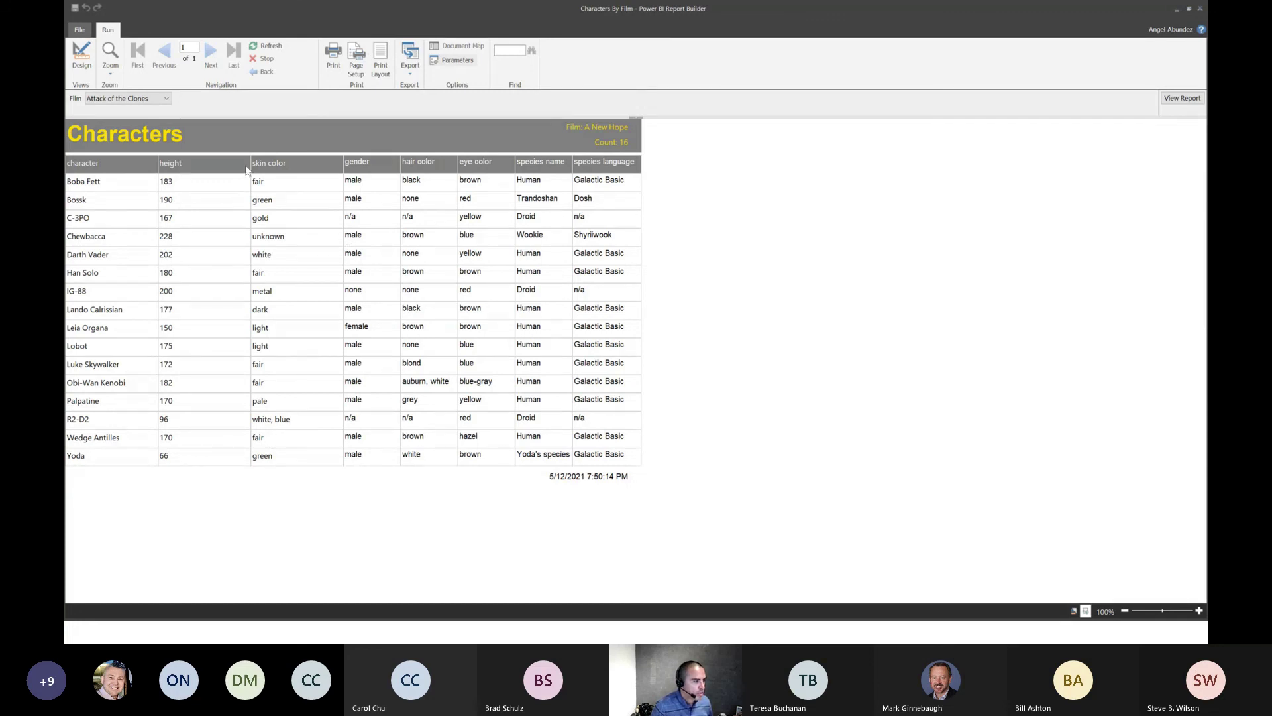
Return to the design view, run the report again and render it with the Film parameter set to Attack of the Clones.
{"action": "left_click", "coordinate": [82, 57]}
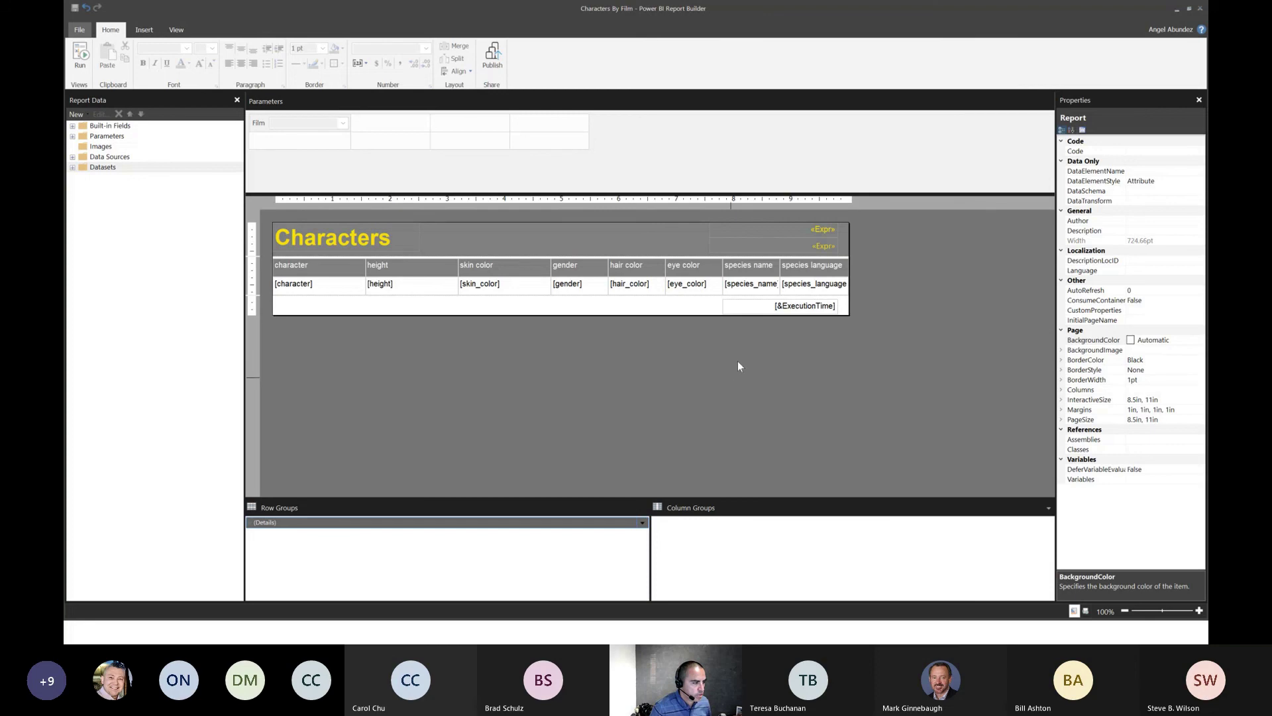
{"action": "left_click", "coordinate": [80, 58]}
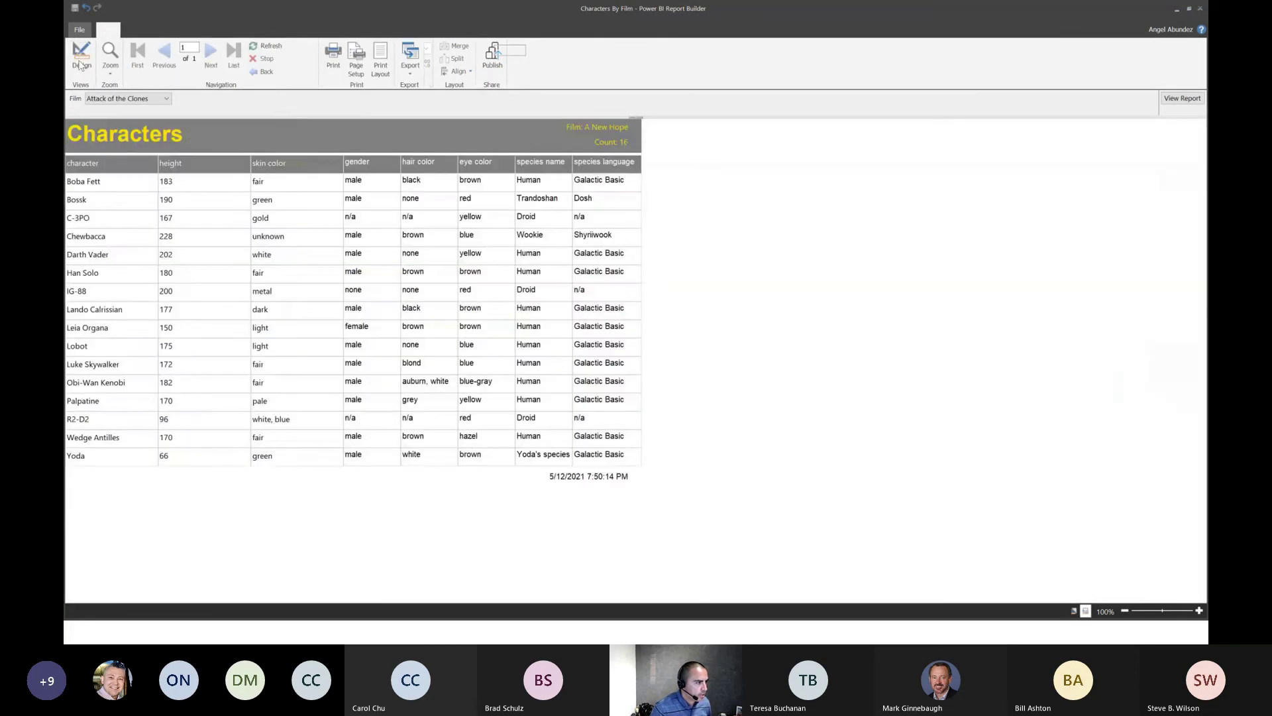
{"action": "left_click", "coordinate": [141, 101]}
{"action": "left_click", "coordinate": [123, 146]}
{"action": "left_click", "coordinate": [1185, 98]}
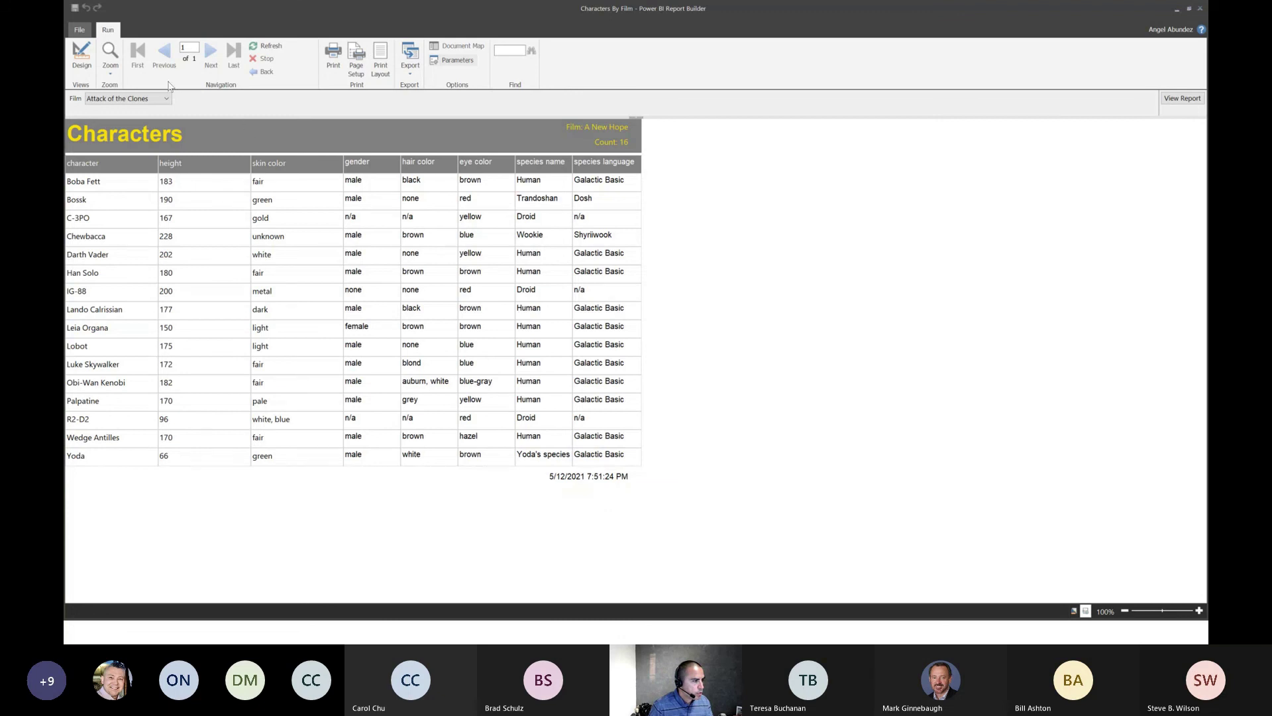
In the design view, open the expression of the lower header text box and review its Fields and Datasets categories.
{"action": "left_click", "coordinate": [81, 56]}
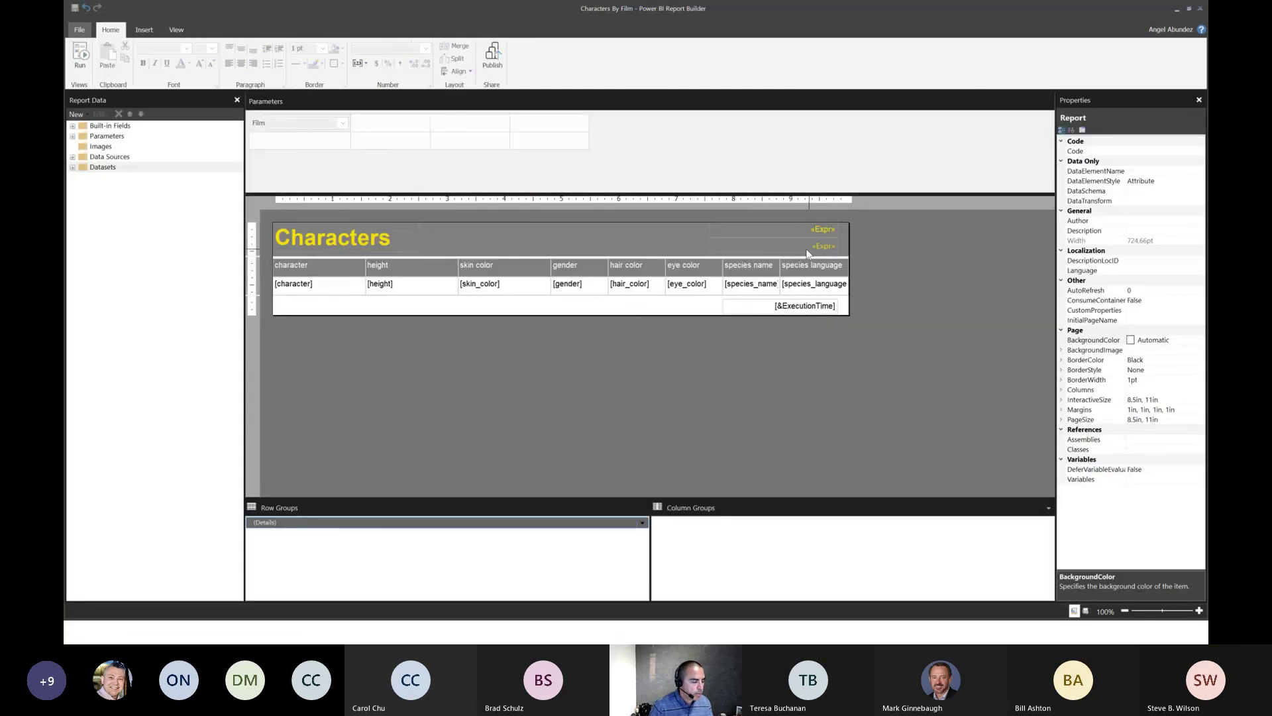
{"action": "right_click", "coordinate": [806, 251]}
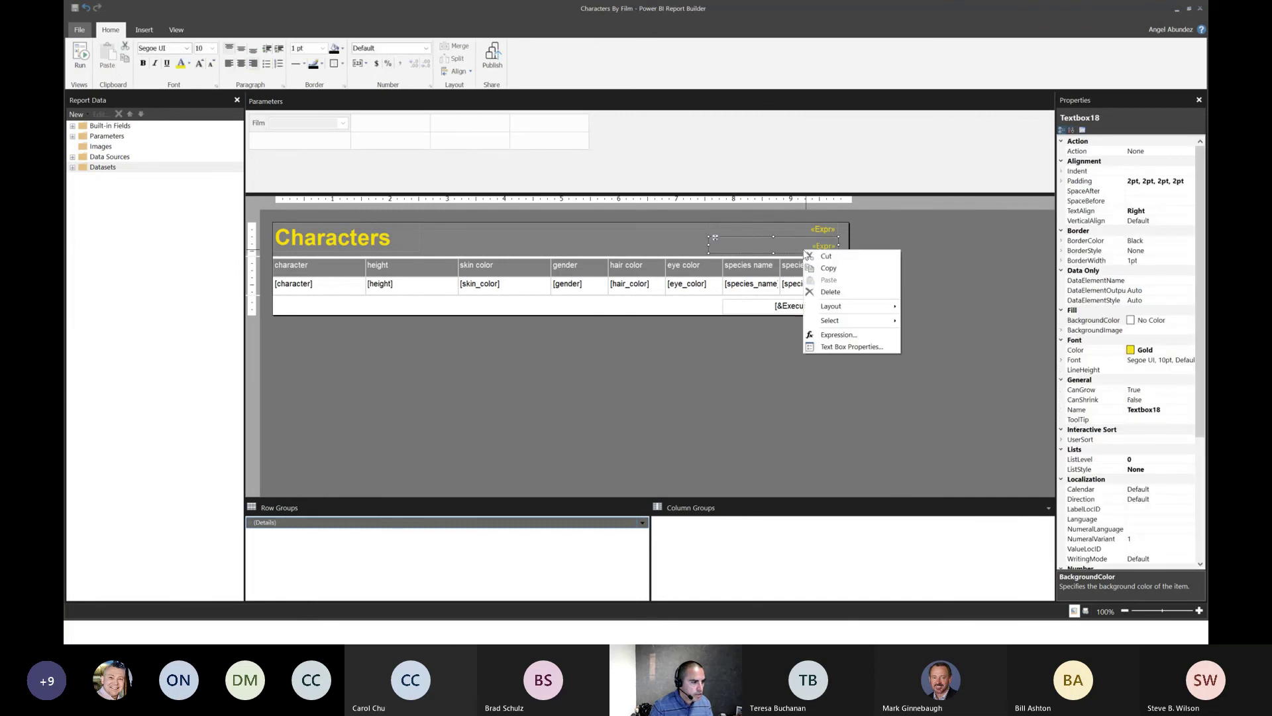
{"action": "left_click", "coordinate": [839, 335]}
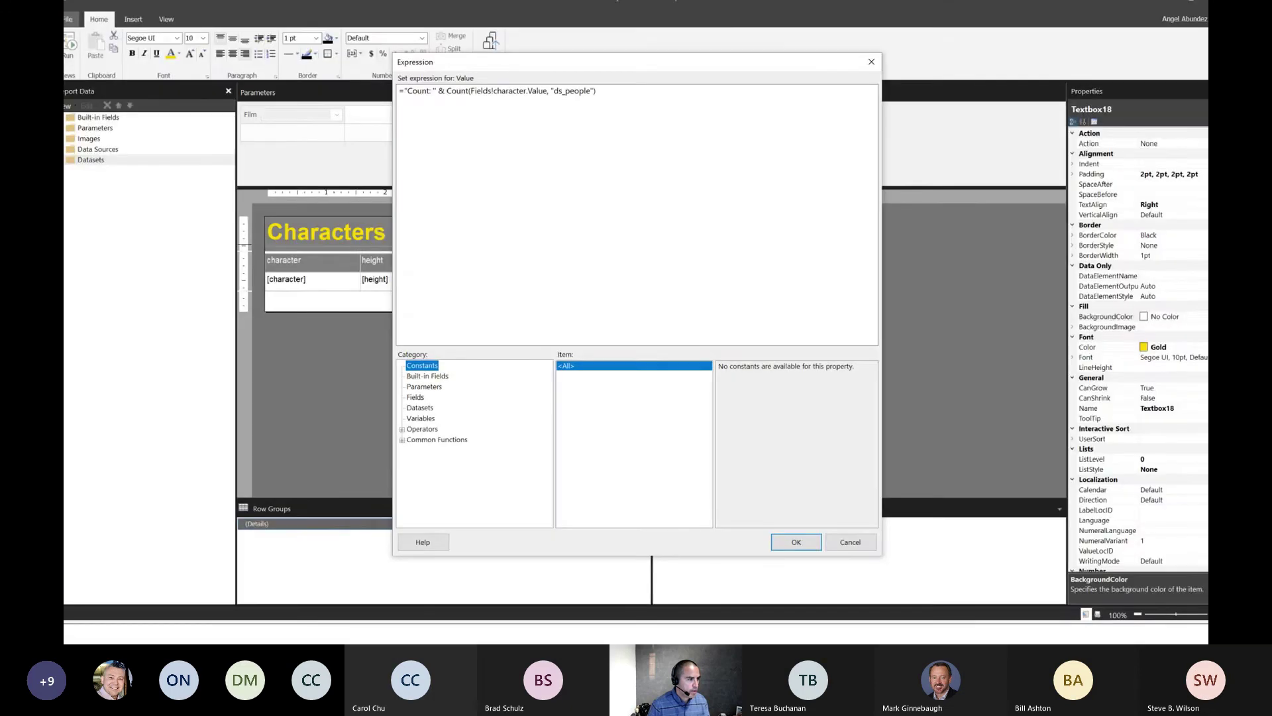
{"action": "left_click", "coordinate": [424, 400]}
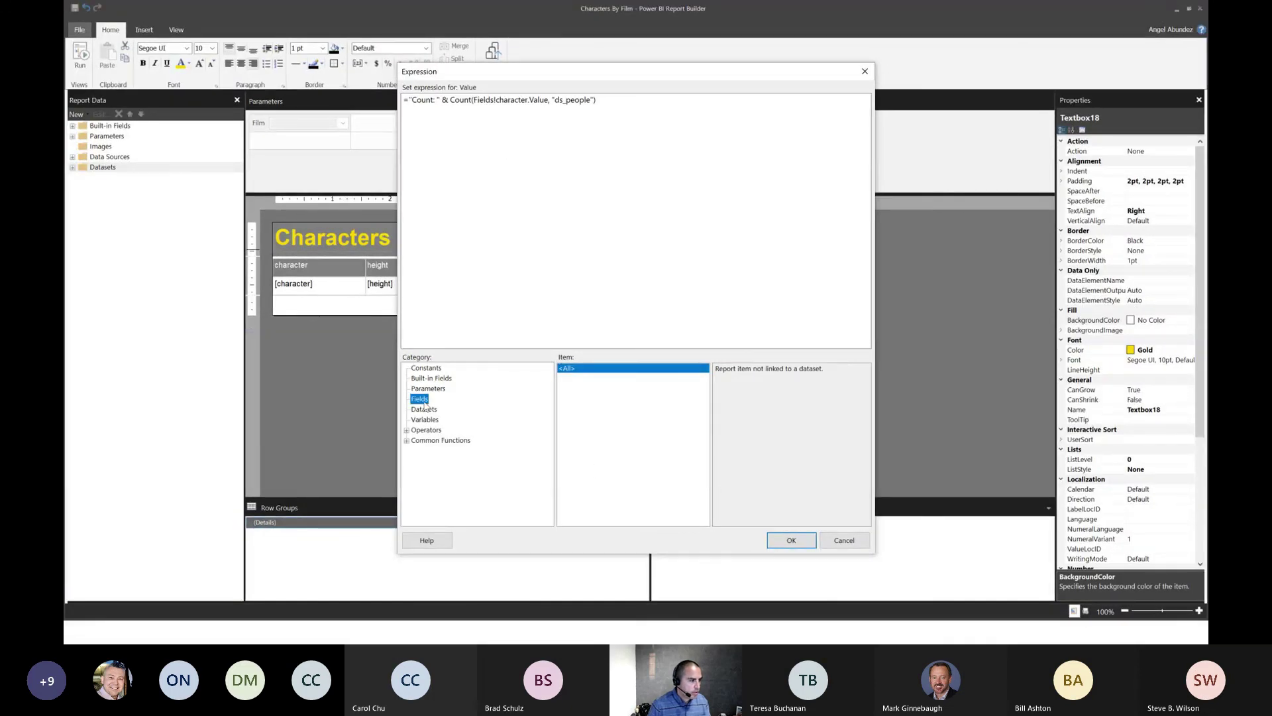
{"action": "left_click", "coordinate": [436, 410]}
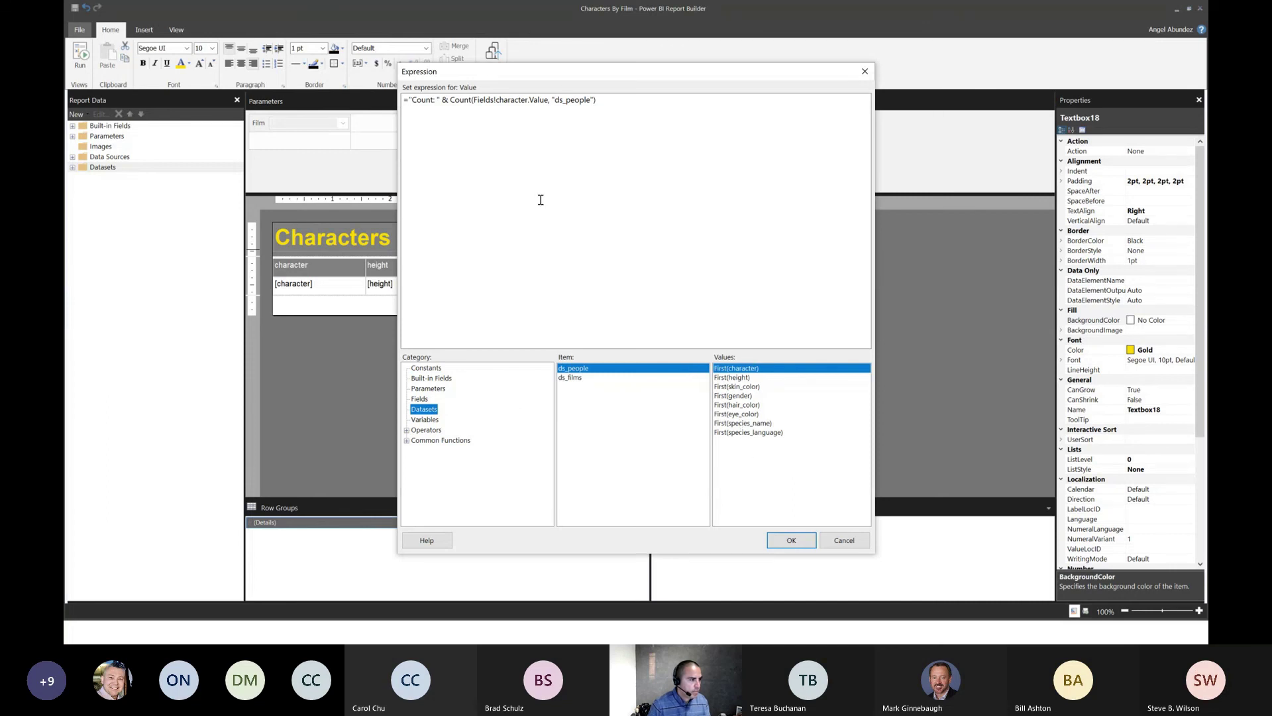
Look up the Count function among the Aggregate common functions, then close the expression editor without changes.
{"action": "double_click", "coordinate": [458, 101]}
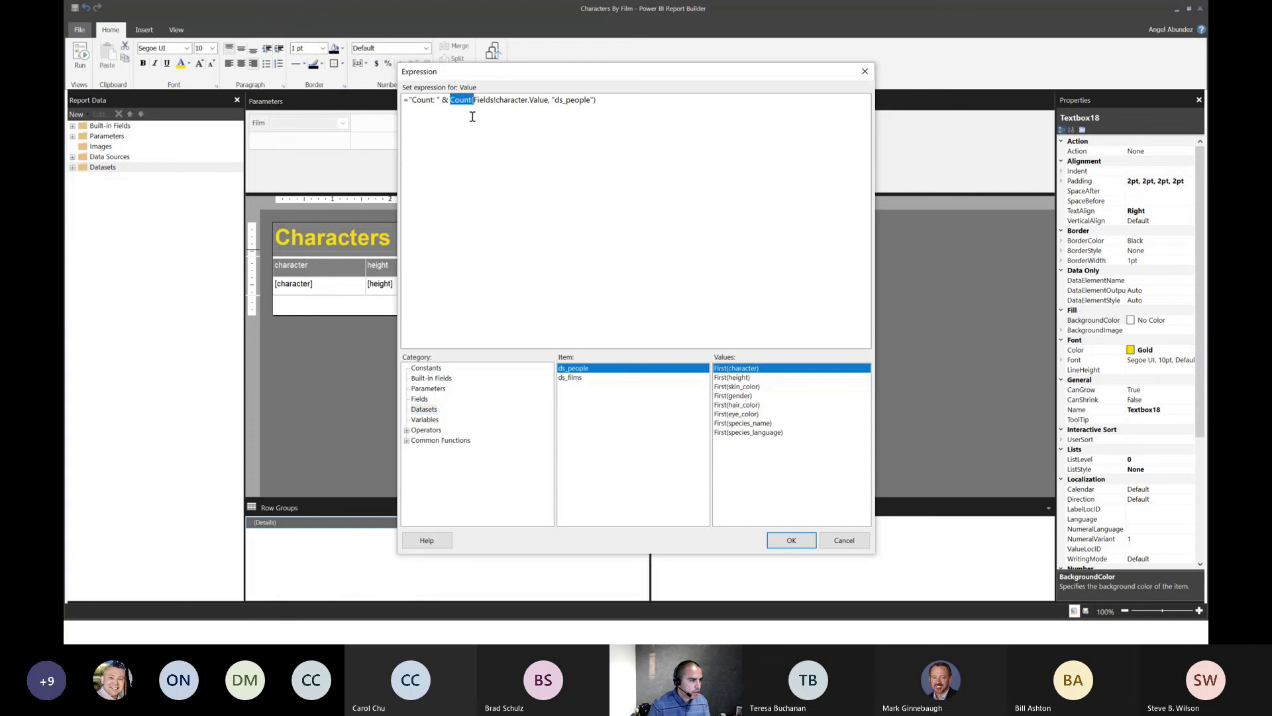
{"action": "left_click", "coordinate": [407, 441]}
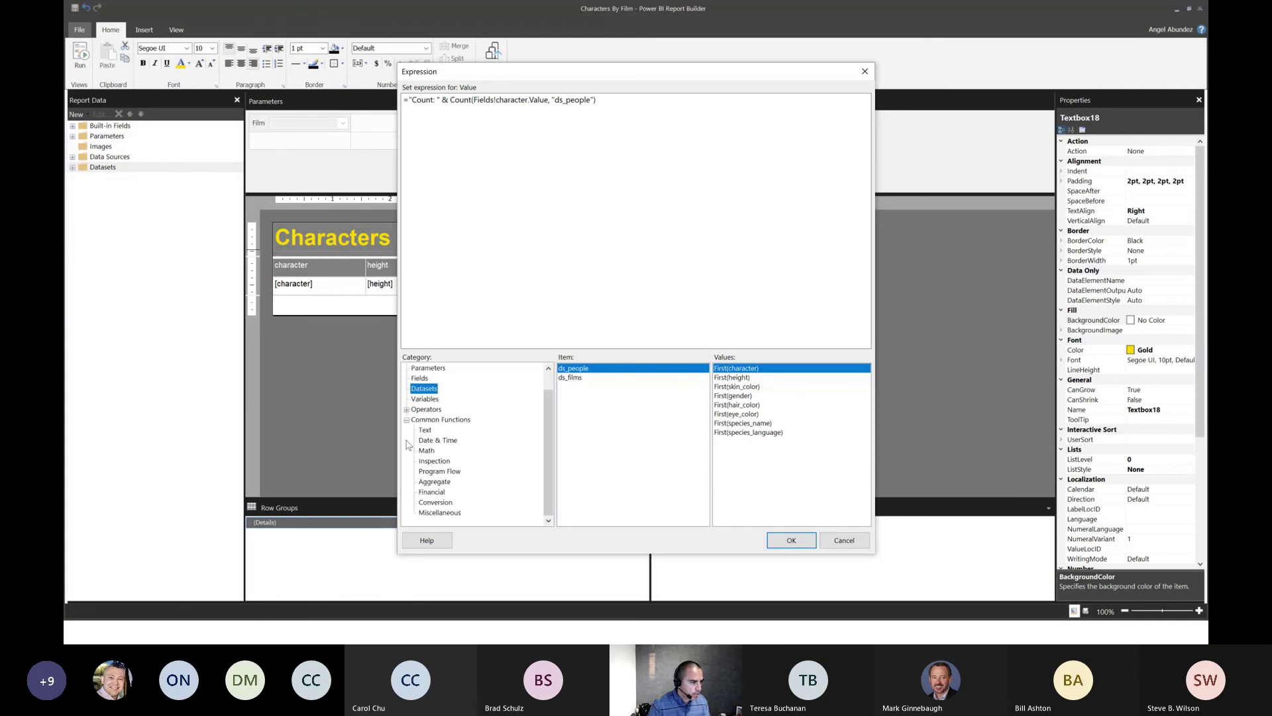
{"action": "left_click", "coordinate": [434, 481]}
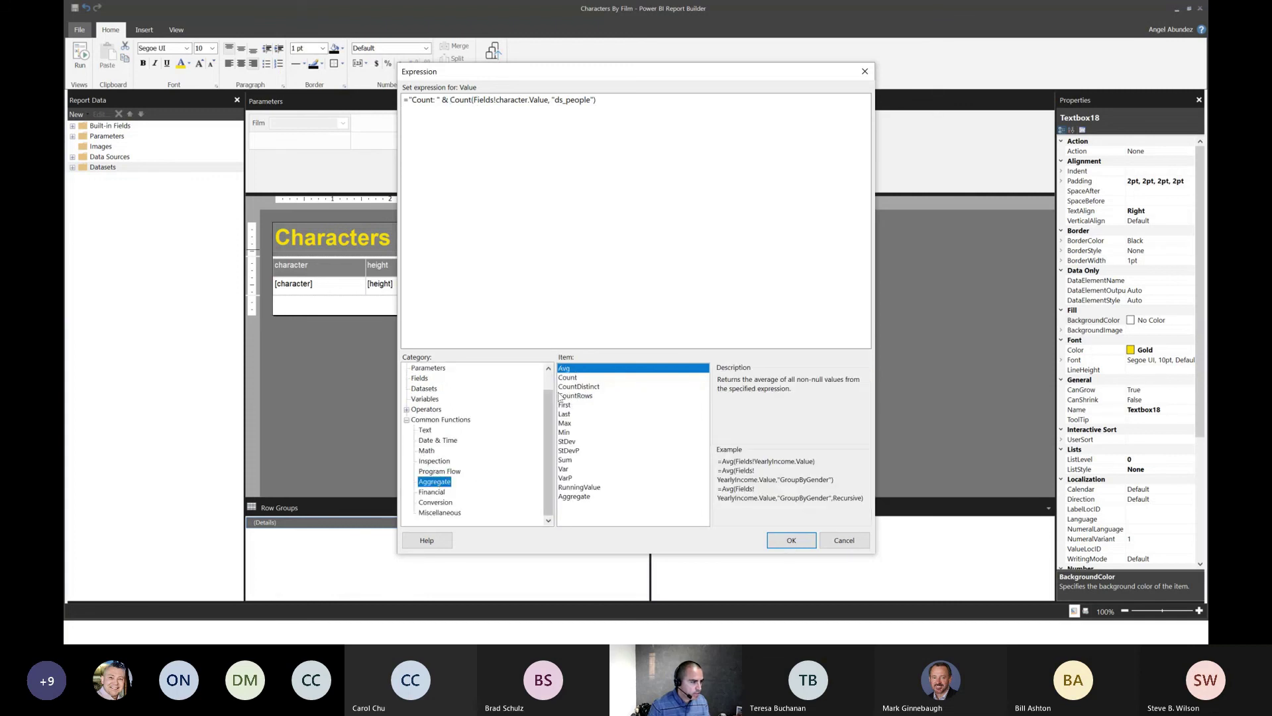
{"action": "left_click", "coordinate": [578, 377]}
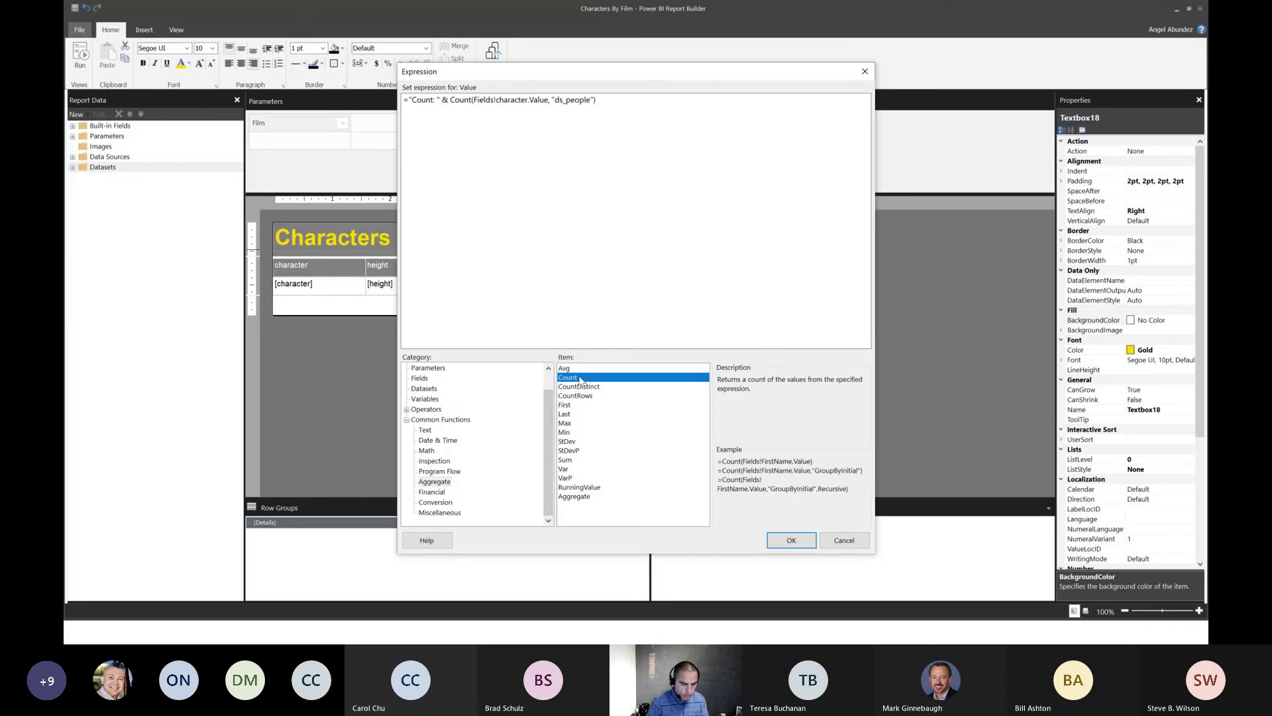
{"action": "key", "text": "alt+Tab"}
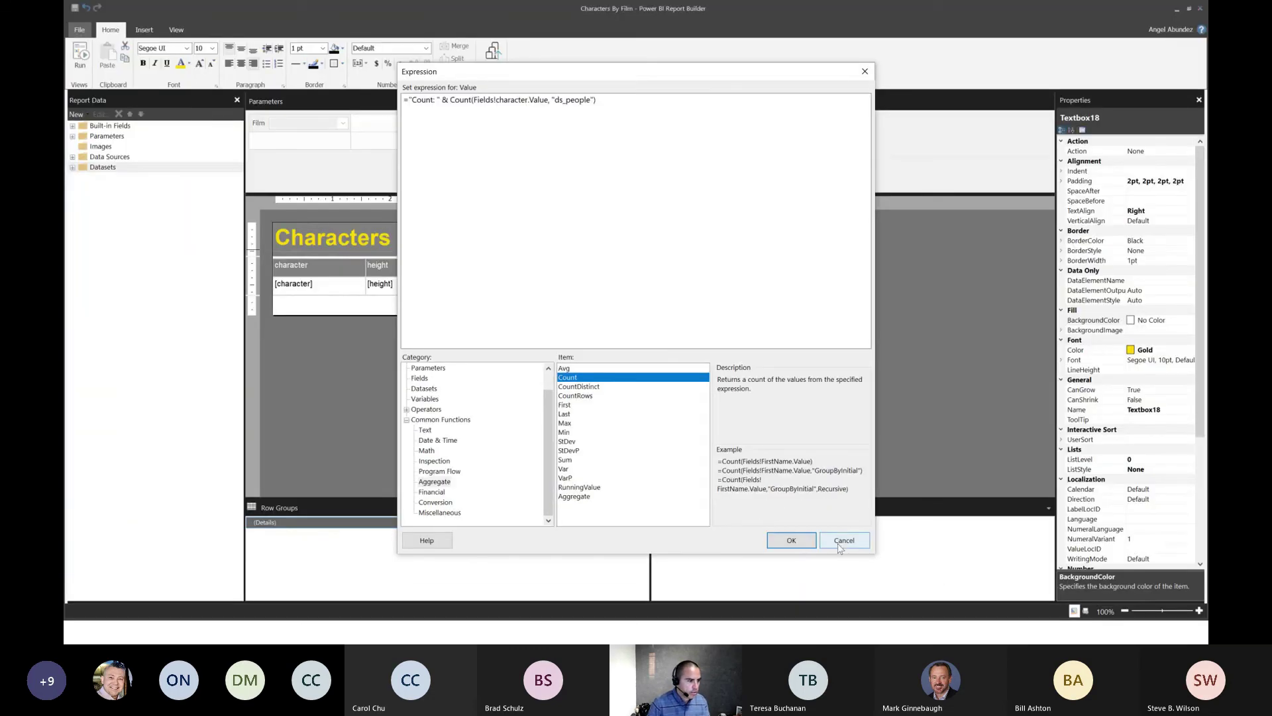
{"action": "left_click", "coordinate": [1039, 601]}
{"action": "left_click", "coordinate": [478, 411]}
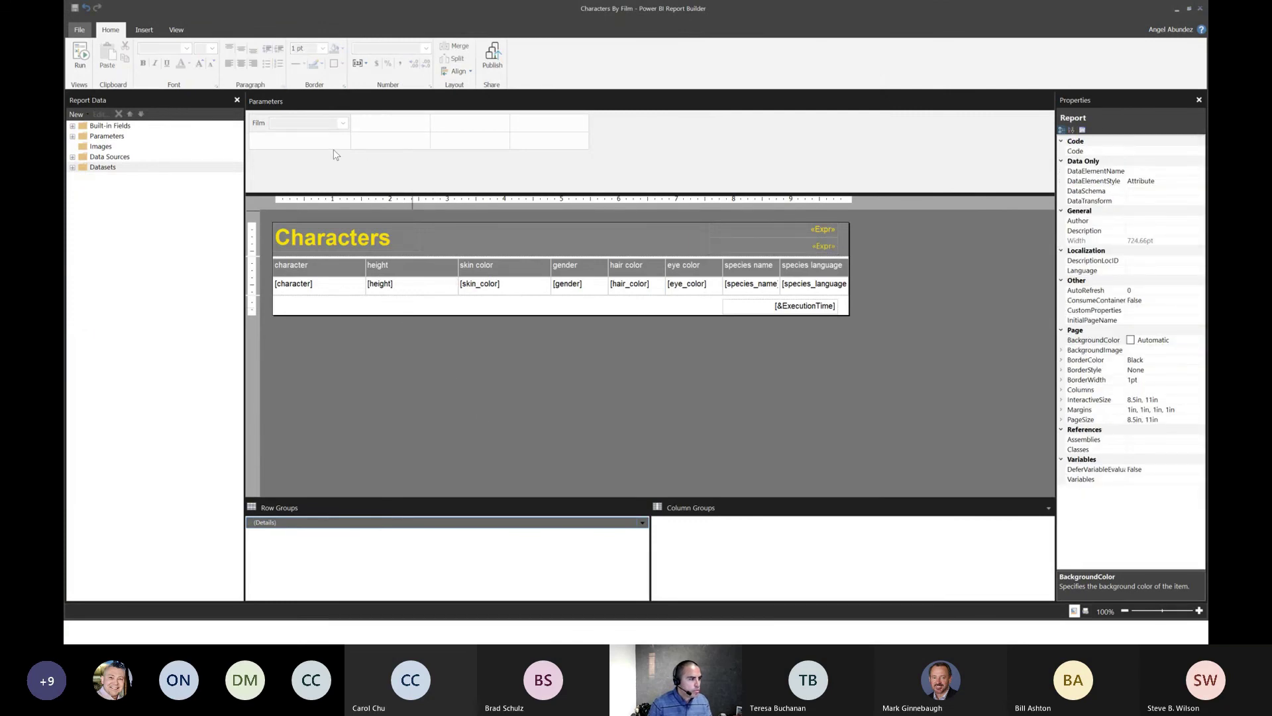
Save the report under the name Characters.rdl in the PBI Paginated folder, replacing the existing file.
{"action": "left_click", "coordinate": [79, 31]}
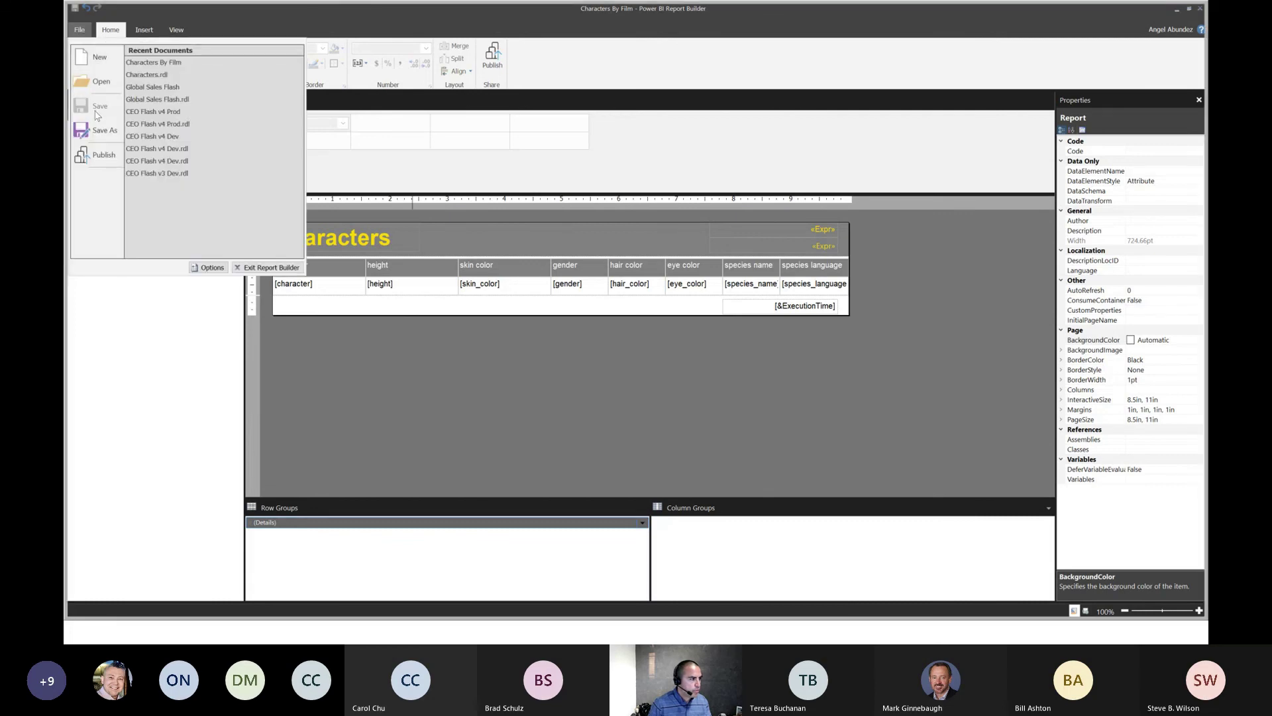
{"action": "mouse_move", "coordinate": [94, 131]}
{"action": "key", "text": "Escape"}
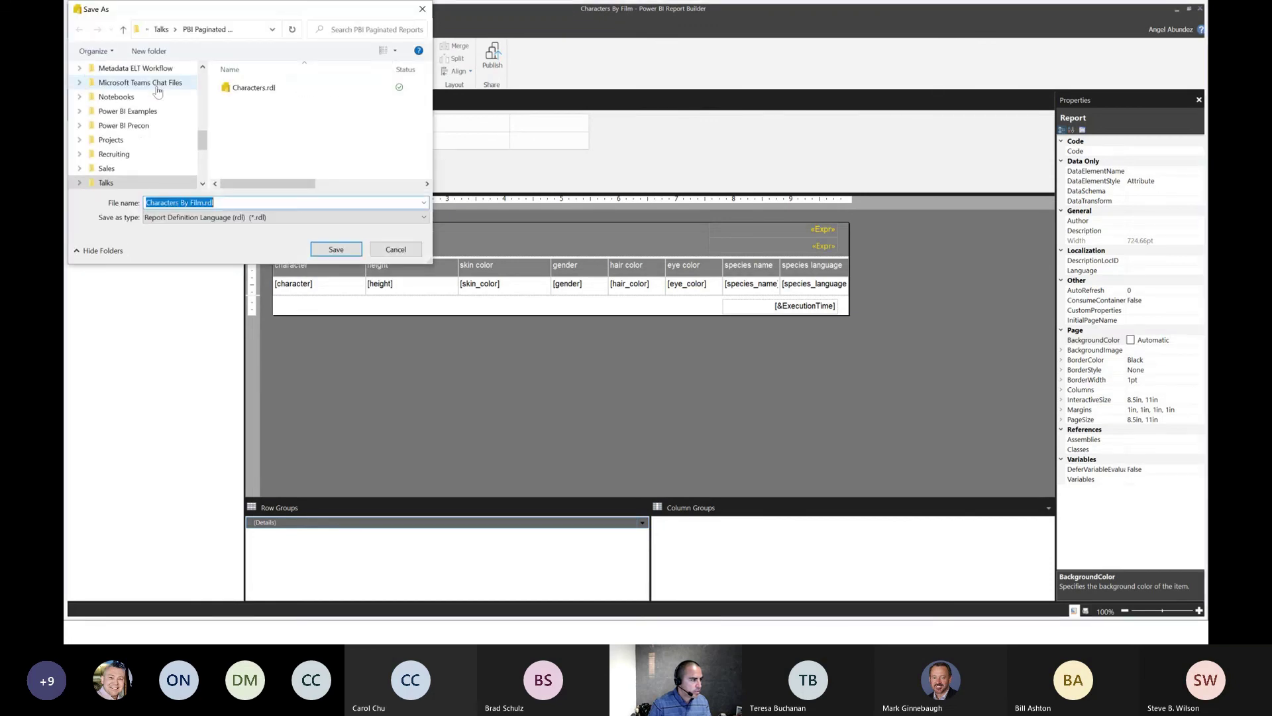
{"action": "left_click", "coordinate": [271, 88]}
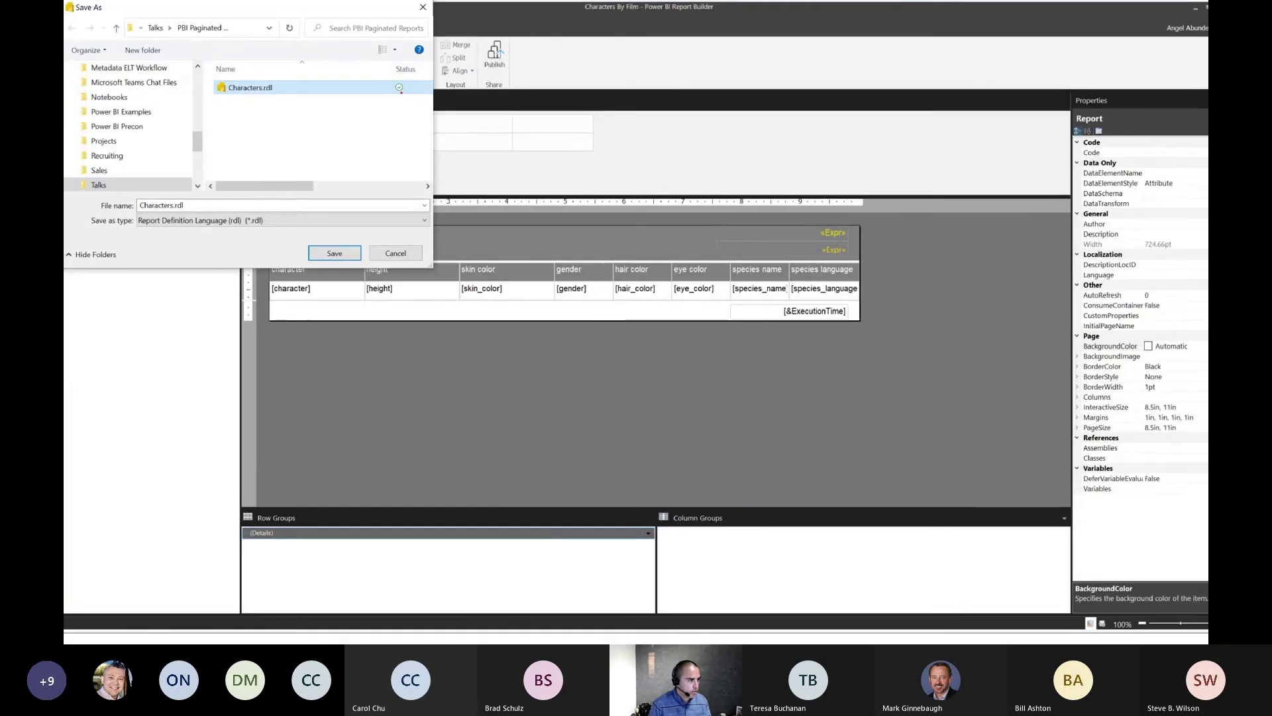
{"action": "left_click", "coordinate": [350, 246]}
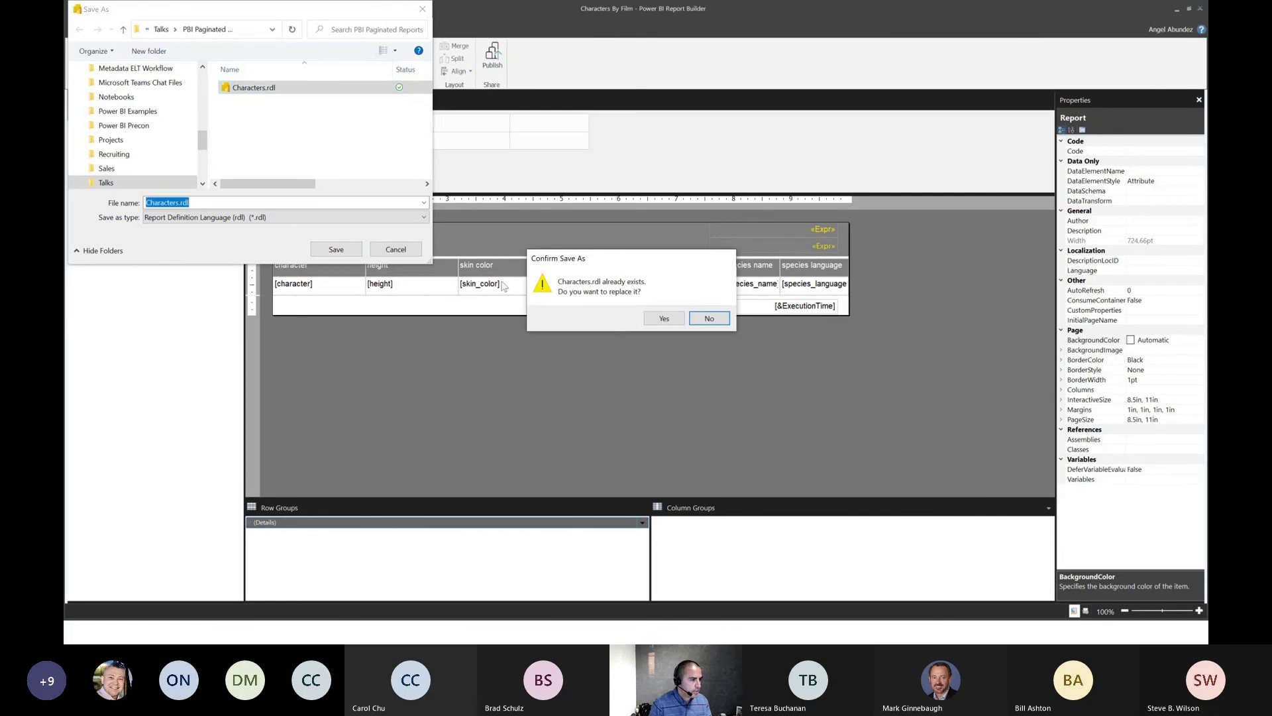
{"action": "left_click", "coordinate": [676, 320]}
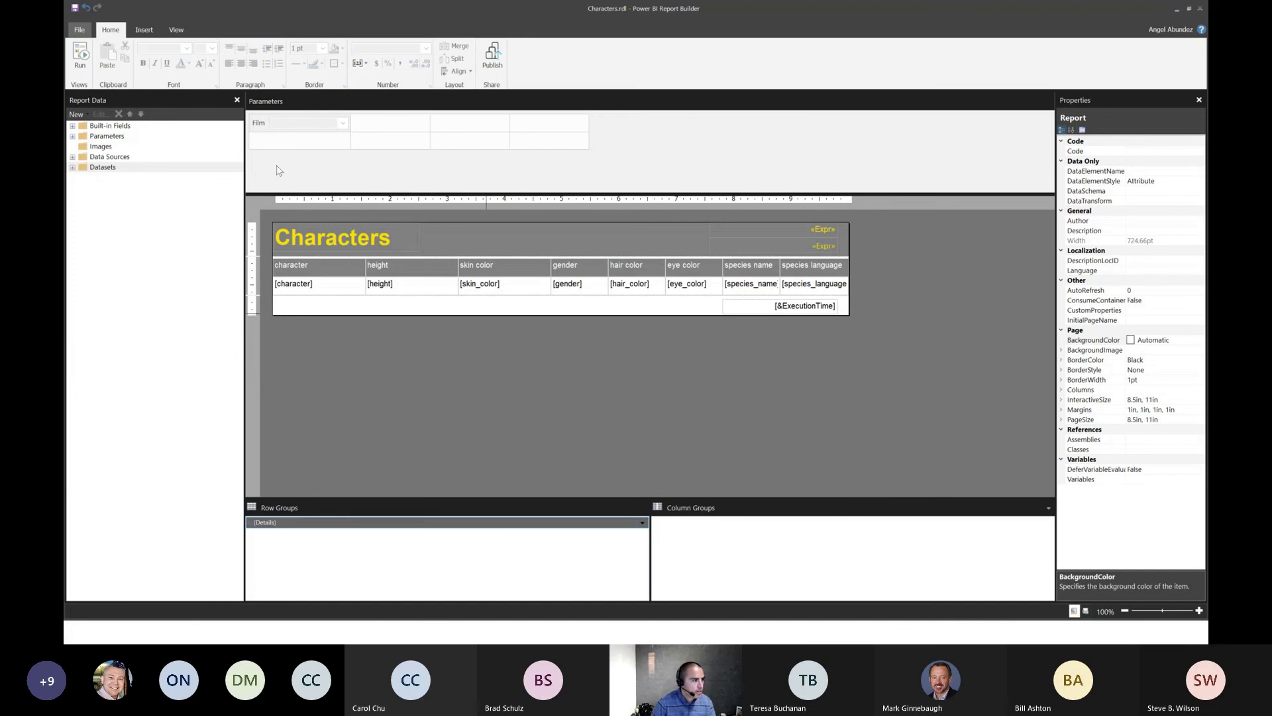
Create a new blank report.
{"action": "left_click", "coordinate": [79, 29]}
{"action": "left_click", "coordinate": [95, 61]}
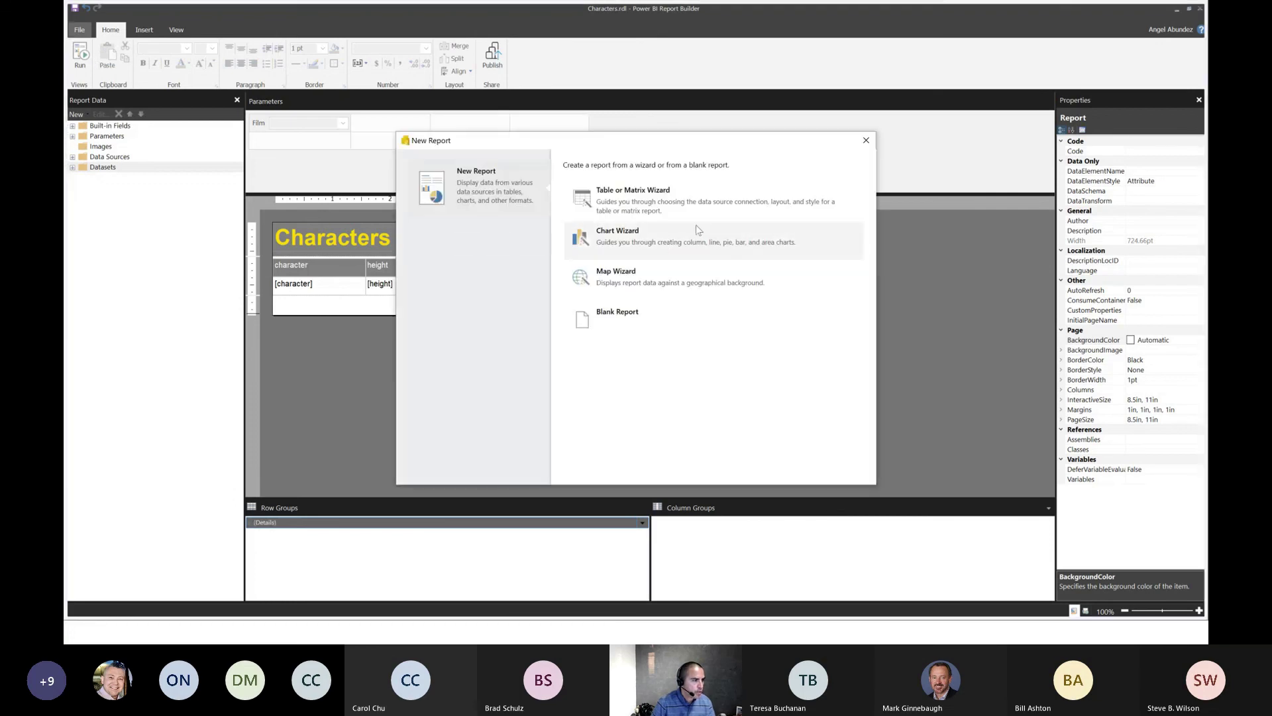
{"action": "left_click", "coordinate": [648, 319]}
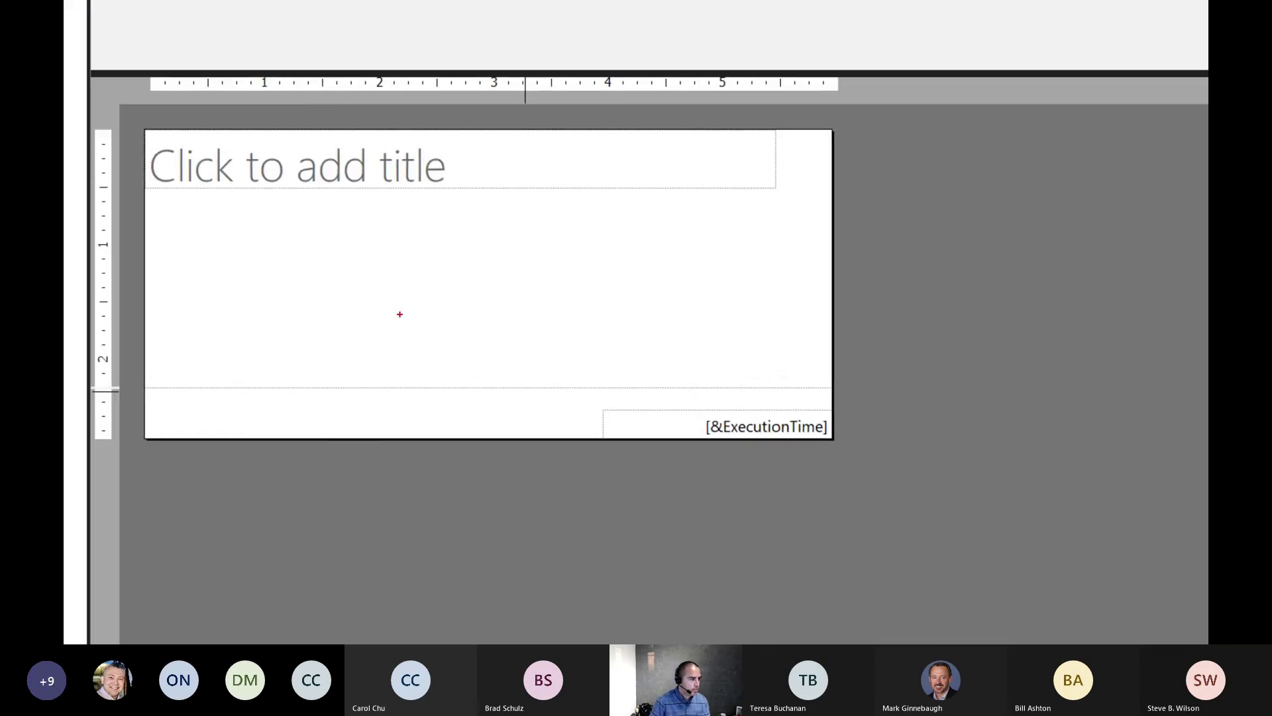
{"action": "mouse_move", "coordinate": [141, 131]}
{"action": "left_mouse_down"}
{"action": "mouse_move", "coordinate": [157, 360]}
{"action": "mouse_move", "coordinate": [170, 379]}
{"action": "mouse_move", "coordinate": [151, 418]}
{"action": "left_mouse_up"}
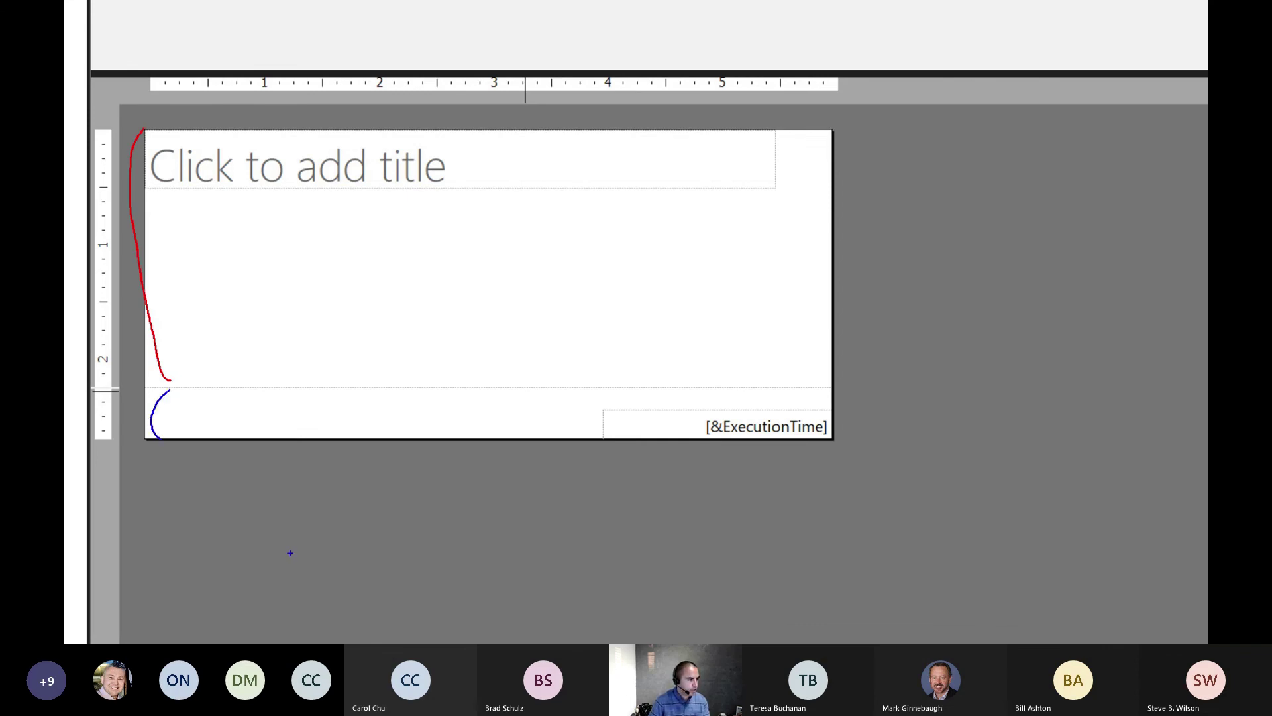
{"action": "key", "text": "Escape"}
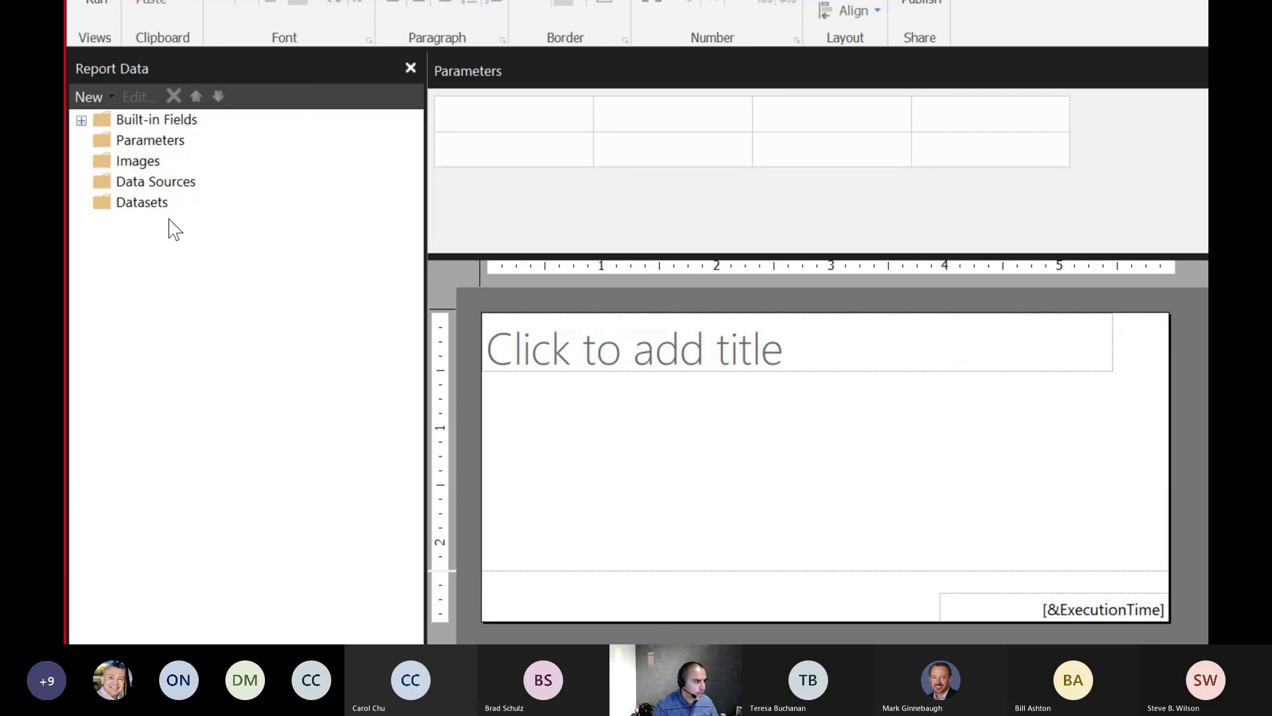
Add a Power BI dataset connection to Star Wars SWAPI Data from the Star Wars Production workspace as a data source.
{"action": "left_click", "coordinate": [183, 192]}
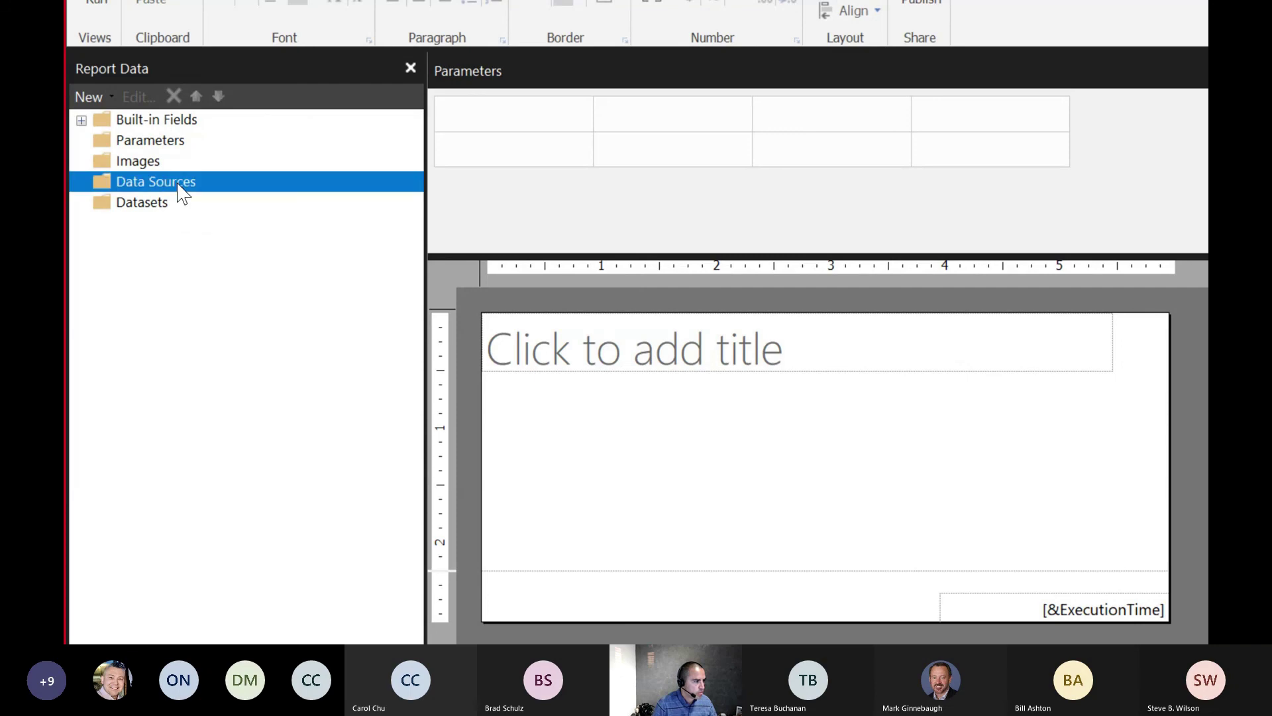
{"action": "right_click", "coordinate": [182, 193]}
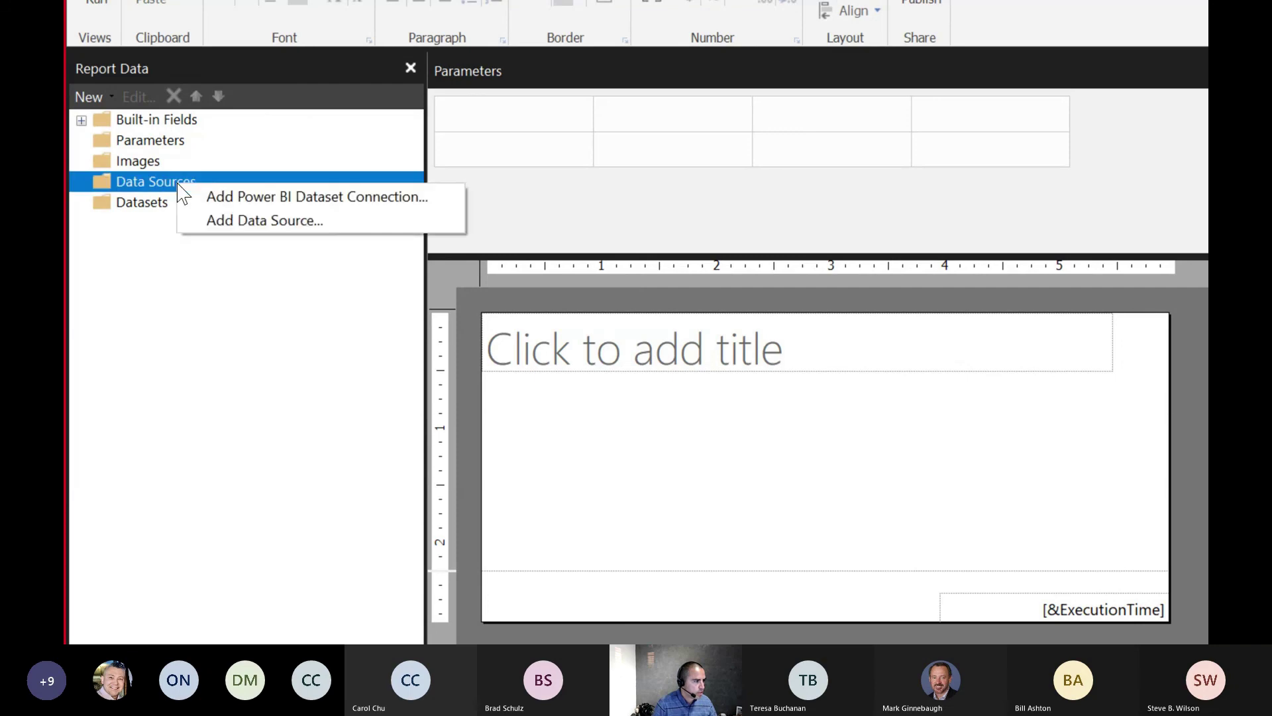
{"action": "left_click", "coordinate": [252, 197]}
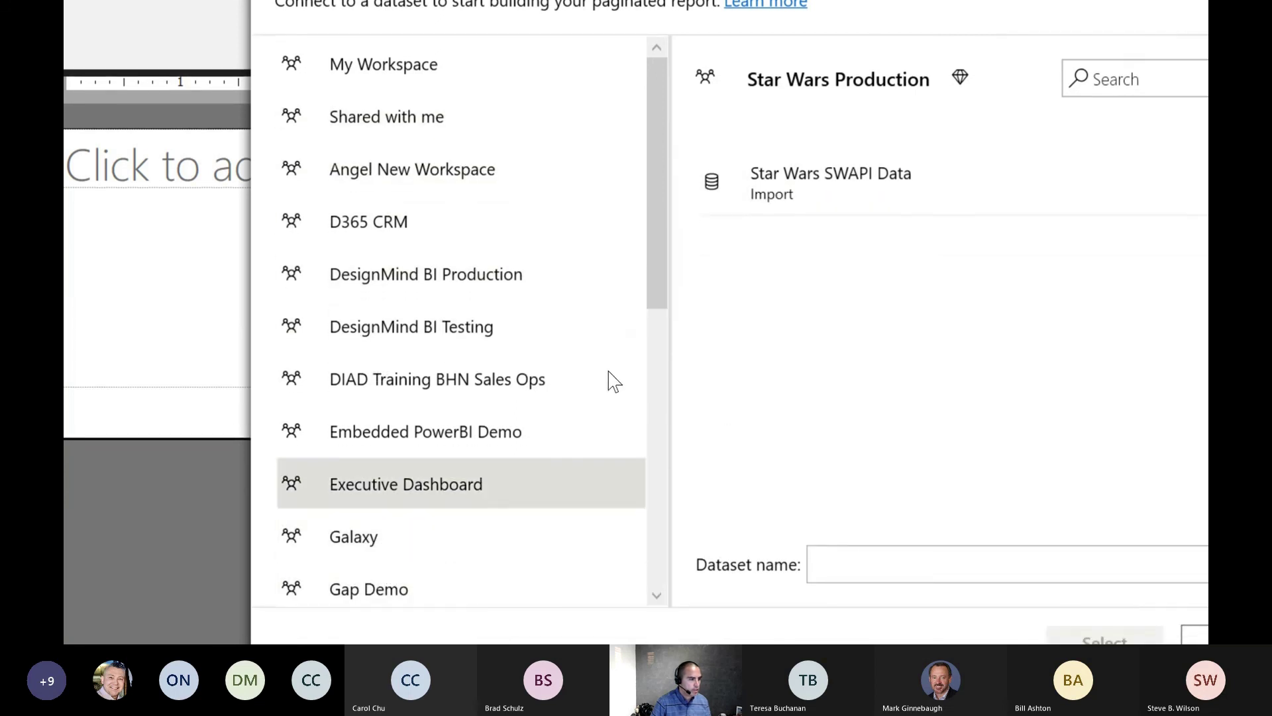
{"action": "left_click_drag", "start_coordinate": [666, 315], "coordinate": [659, 577]}
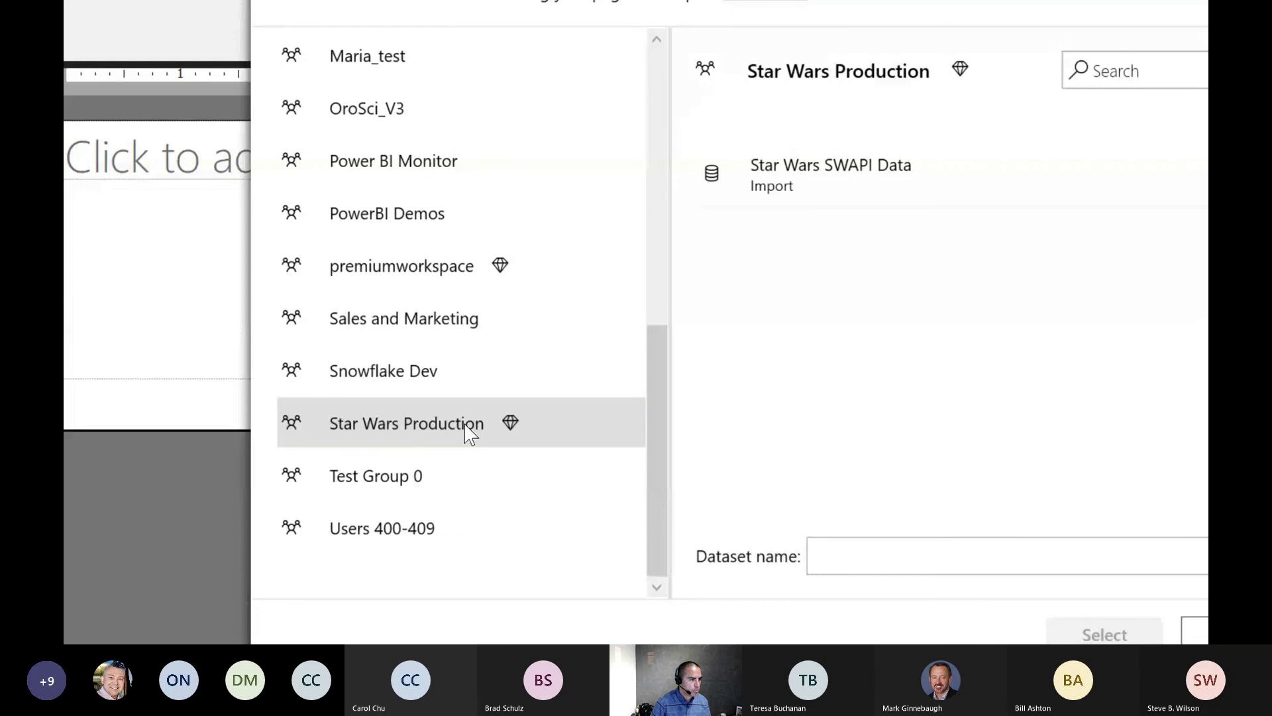
{"action": "left_click", "coordinate": [829, 191]}
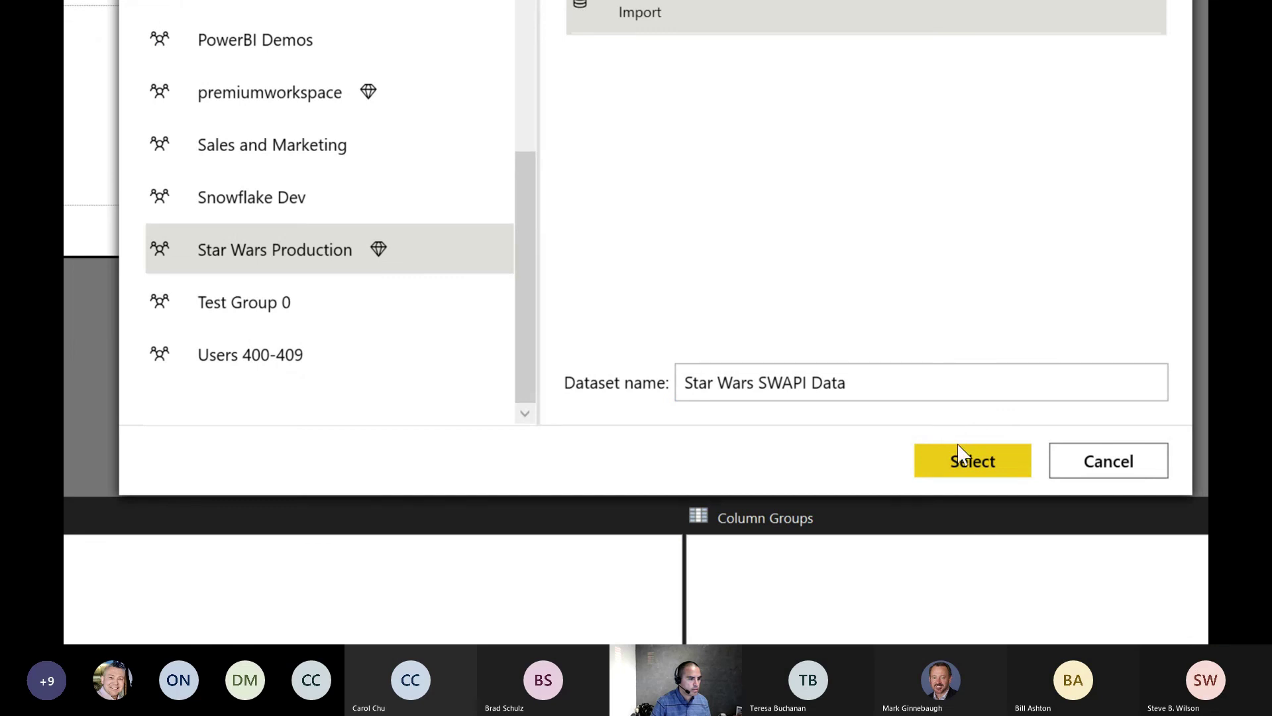
{"action": "left_click", "coordinate": [960, 451]}
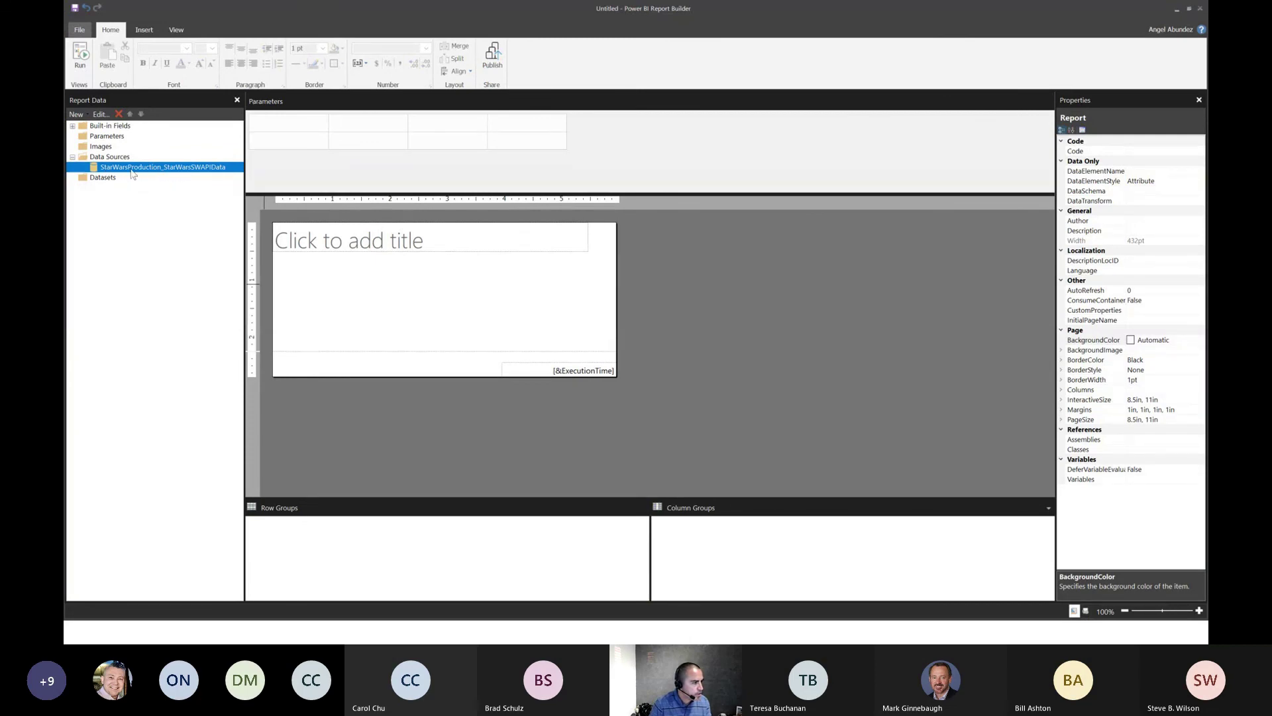
Rename the new data source to ds_StarWarsProduction.
{"action": "right_click", "coordinate": [189, 169]}
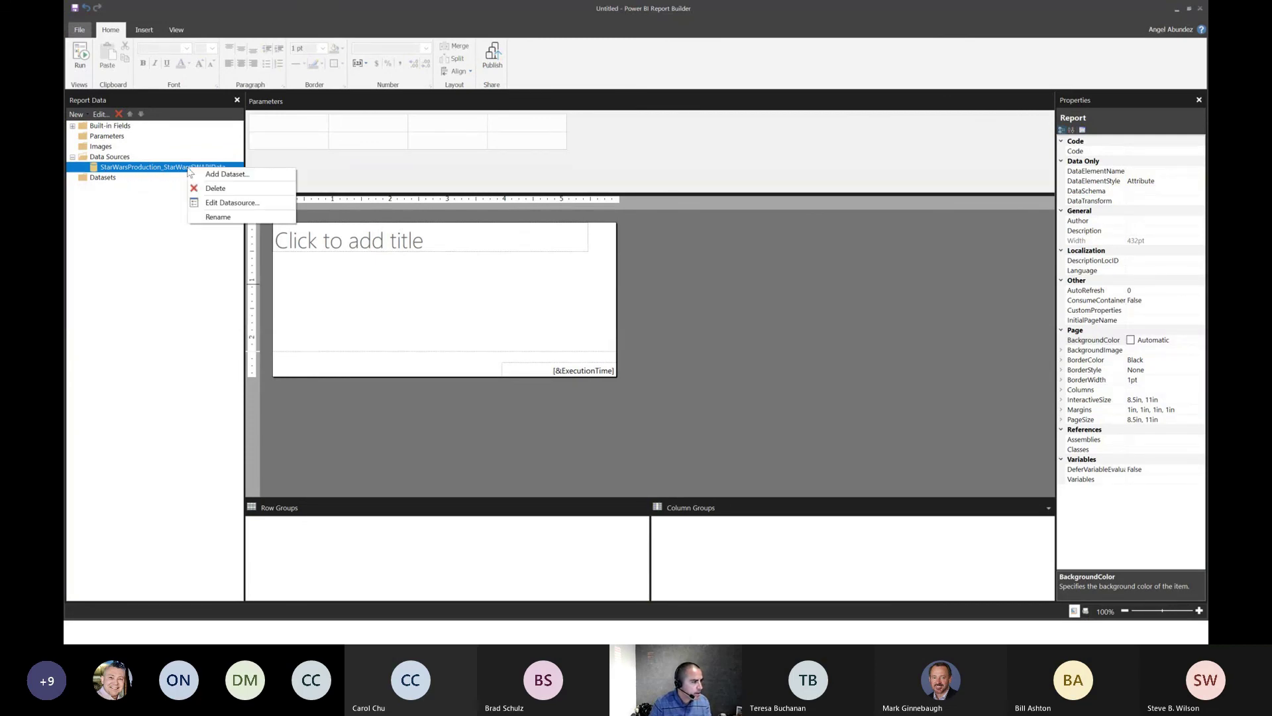
{"action": "left_click", "coordinate": [218, 216]}
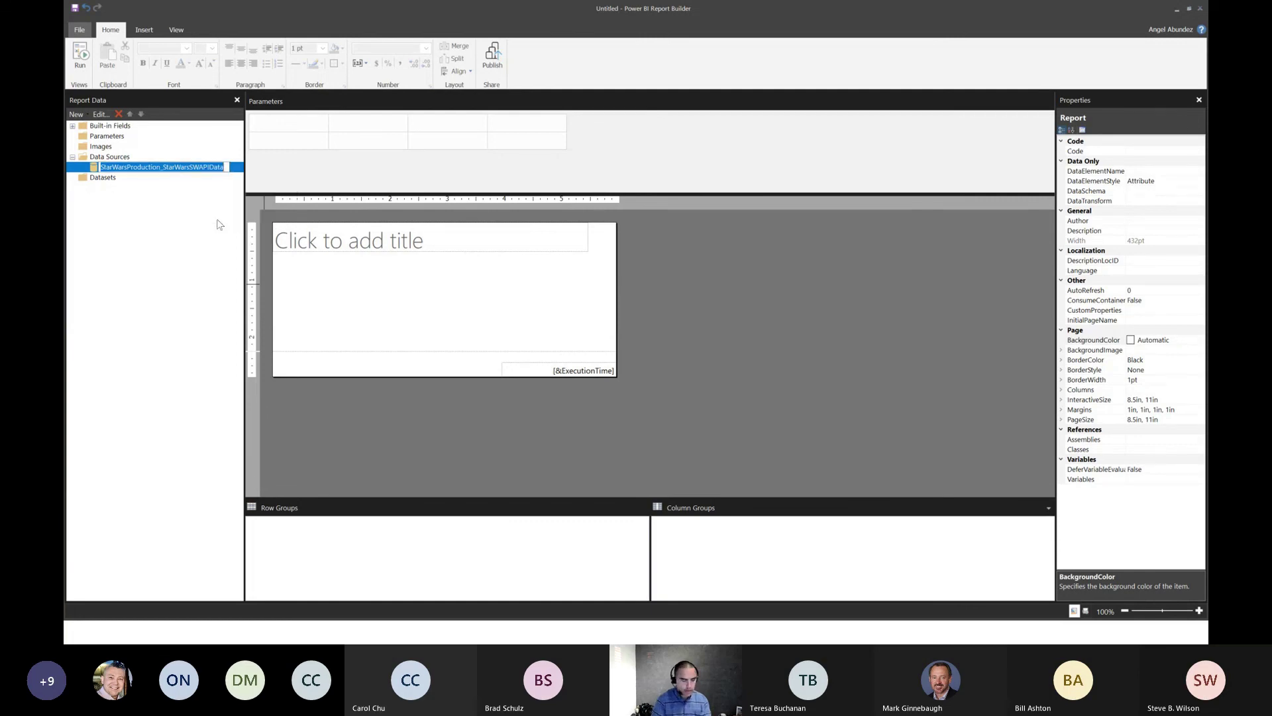
{"action": "key", "text": "End"}
{"action": "key", "text": "BackSpace"}
{"action": "key", "text": "BackSpace"}
{"action": "key", "text": "BackSpace"}
{"action": "key", "text": "BackSpace"}
{"action": "key", "text": "BackSpace"}
{"action": "key", "text": "BackSpace"}
{"action": "key", "text": "BackSpace"}
{"action": "key", "text": "BackSpace"}
{"action": "key", "text": "BackSpace"}
{"action": "key", "text": "BackSpace"}
{"action": "key", "text": "BackSpace"}
{"action": "key", "text": "BackSpace"}
{"action": "key", "text": "BackSpace"}
{"action": "key", "text": "BackSpace"}
{"action": "key", "text": "BackSpace"}
{"action": "key", "text": "BackSpace"}
{"action": "key", "text": "BackSpace"}
{"action": "key", "text": "BackSpace"}
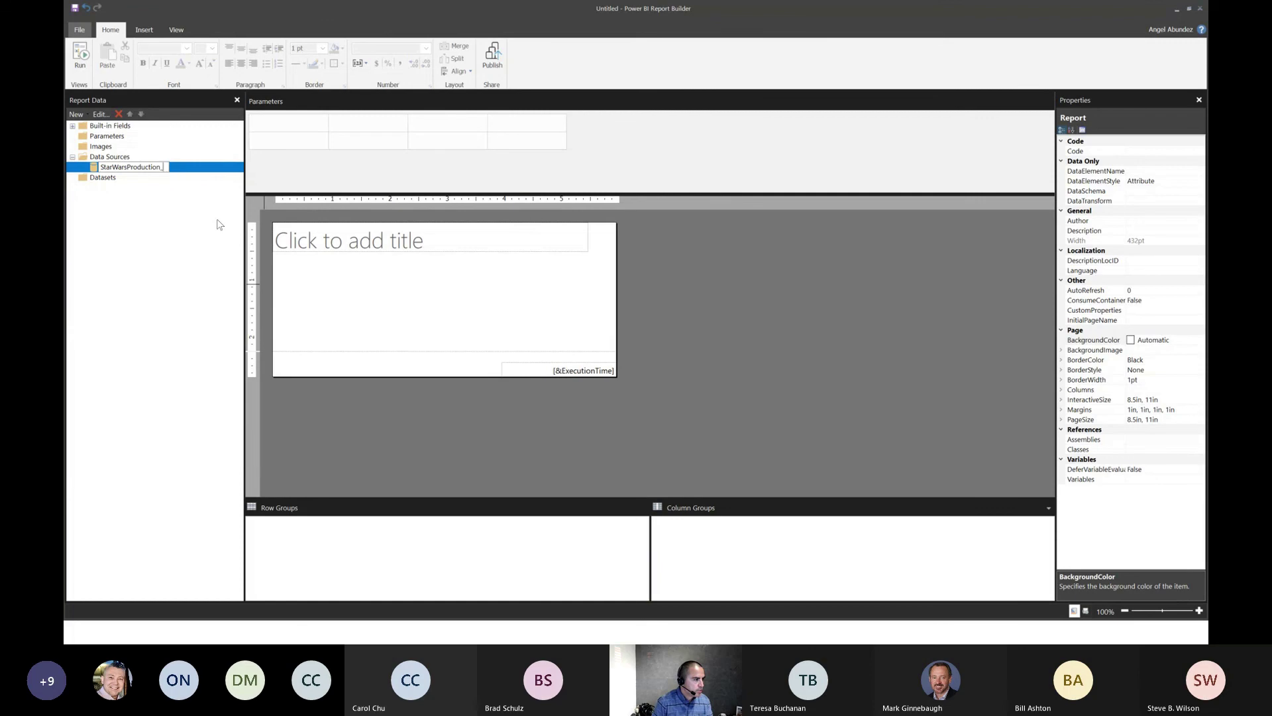
{"action": "type", "text": "ds_"}
{"action": "key", "text": "Return"}
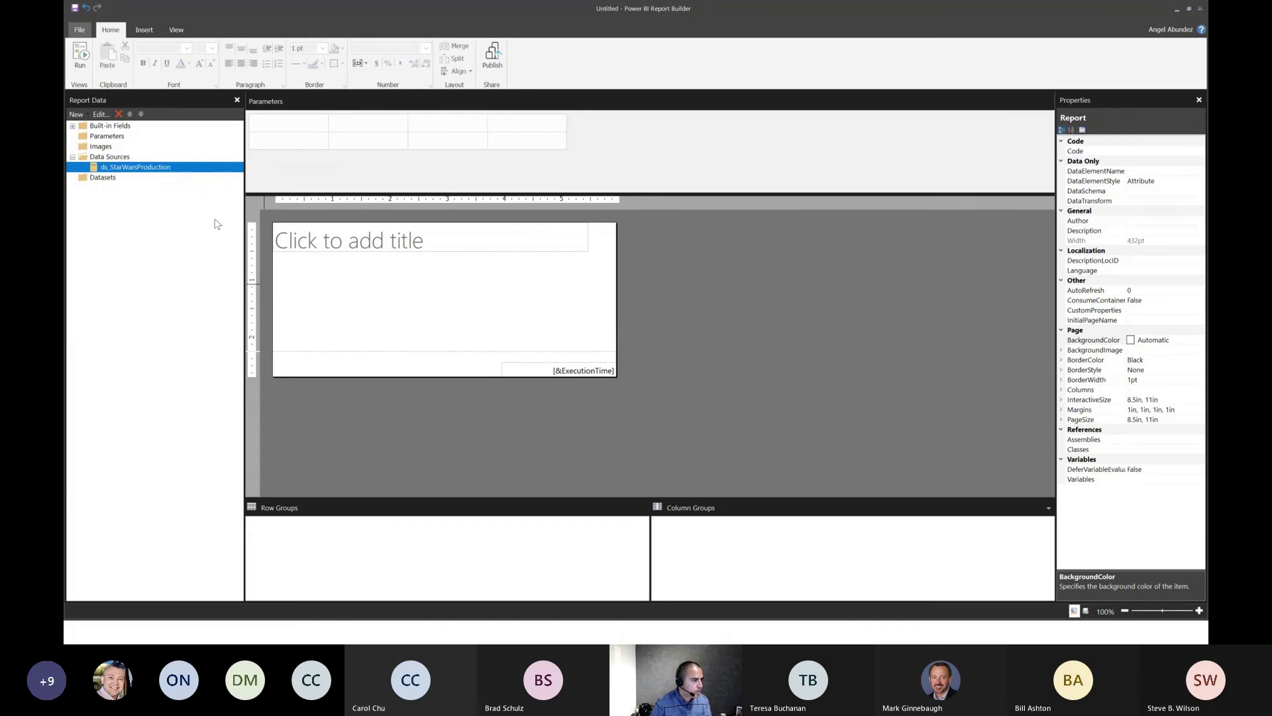
Start a new report dataset that uses ds_StarWarsProduction as its data source.
{"action": "right_click", "coordinate": [112, 179]}
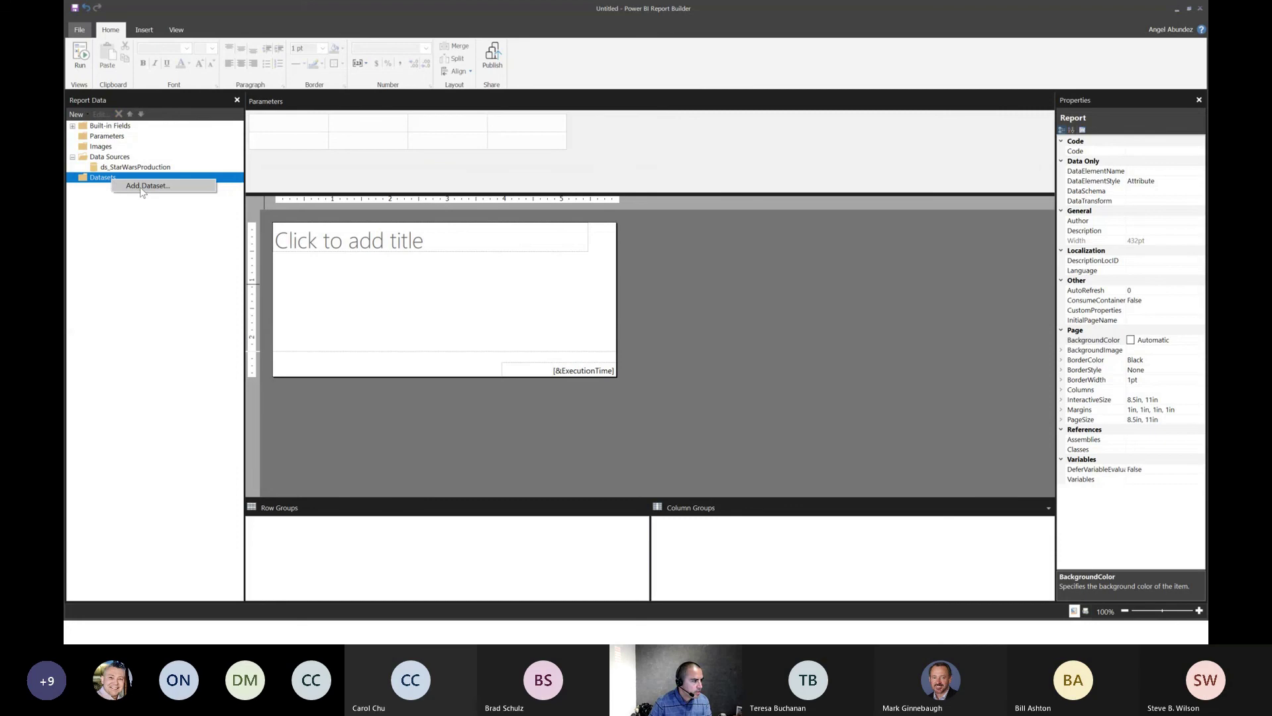
{"action": "left_click", "coordinate": [145, 186]}
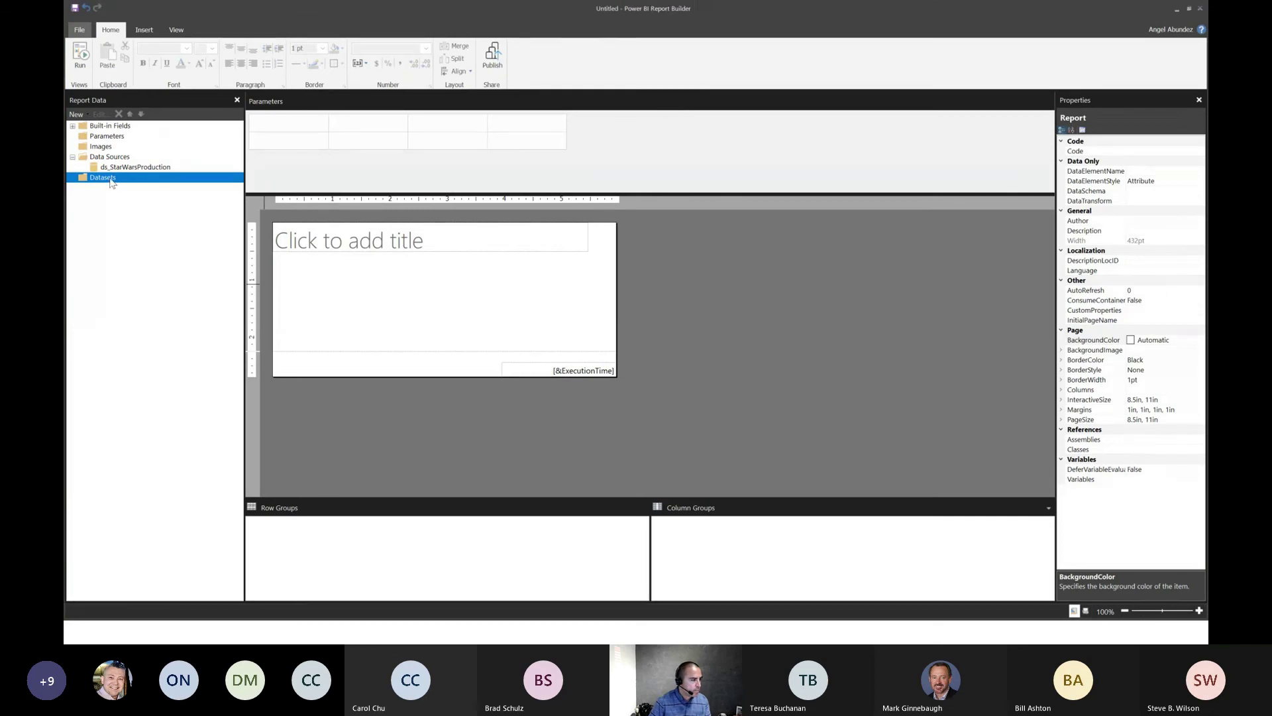
{"action": "right_click", "coordinate": [111, 183]}
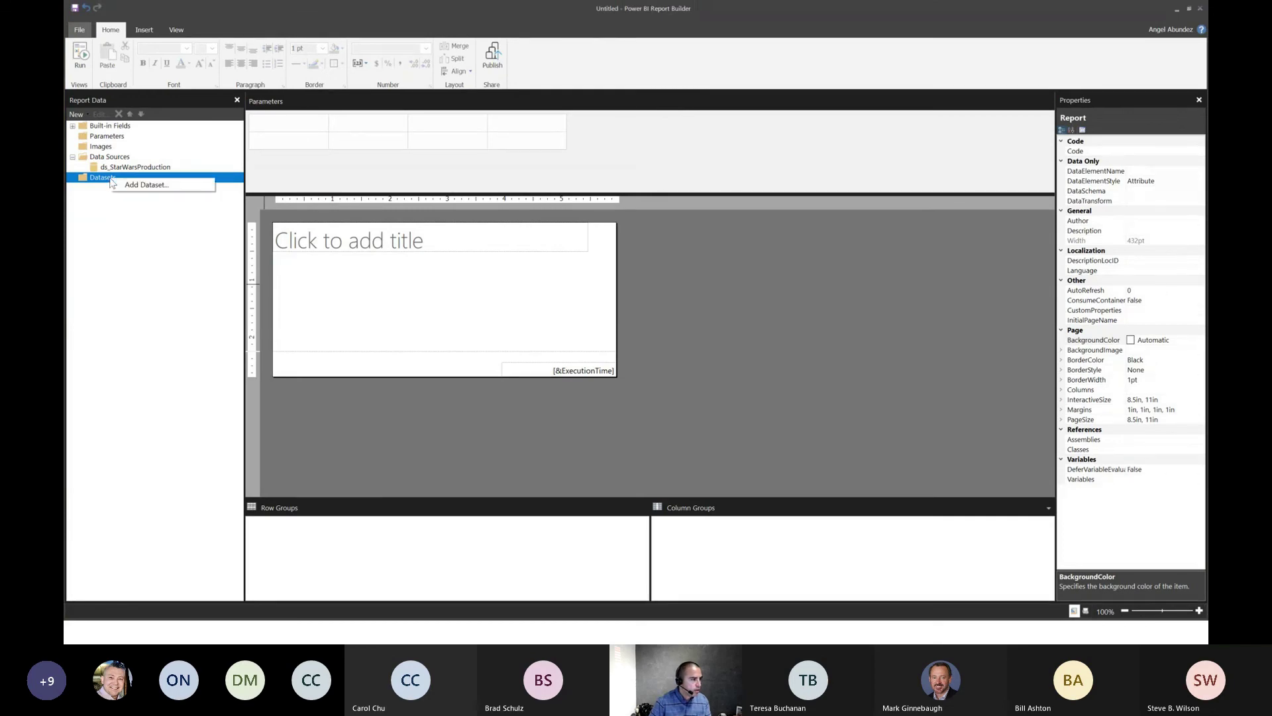
{"action": "left_click", "coordinate": [147, 185]}
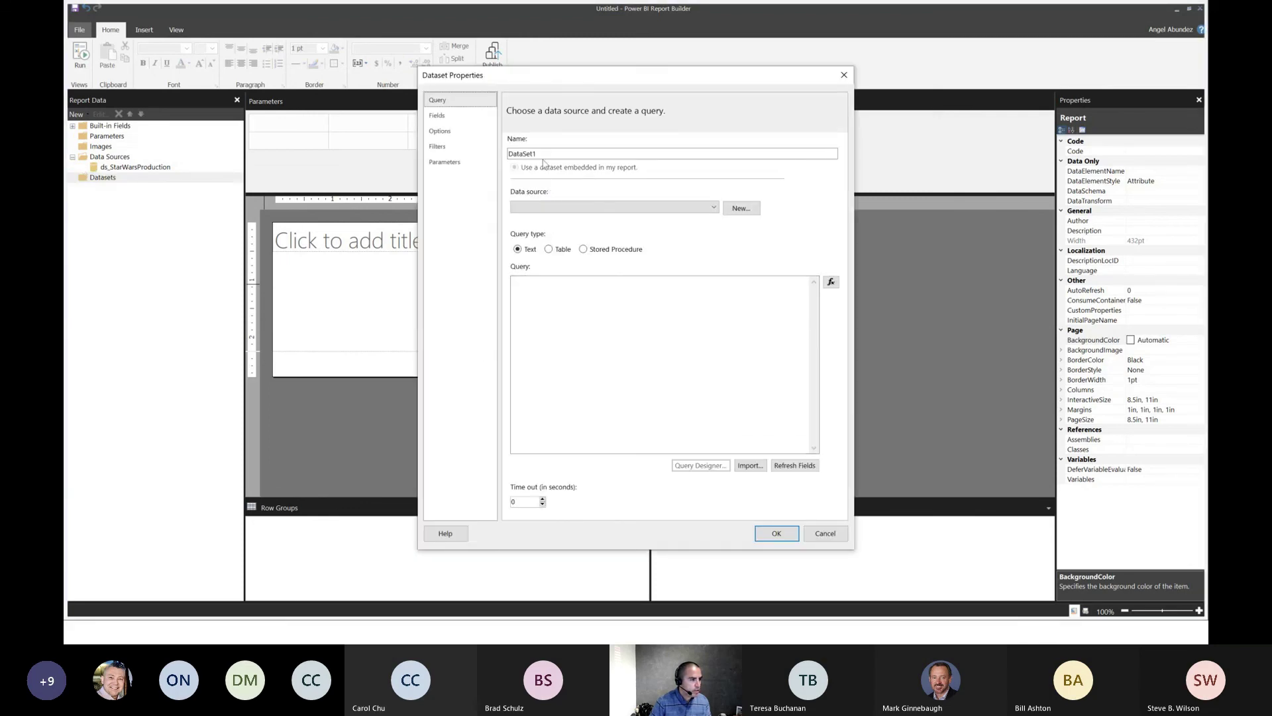
{"action": "left_click", "coordinate": [590, 209]}
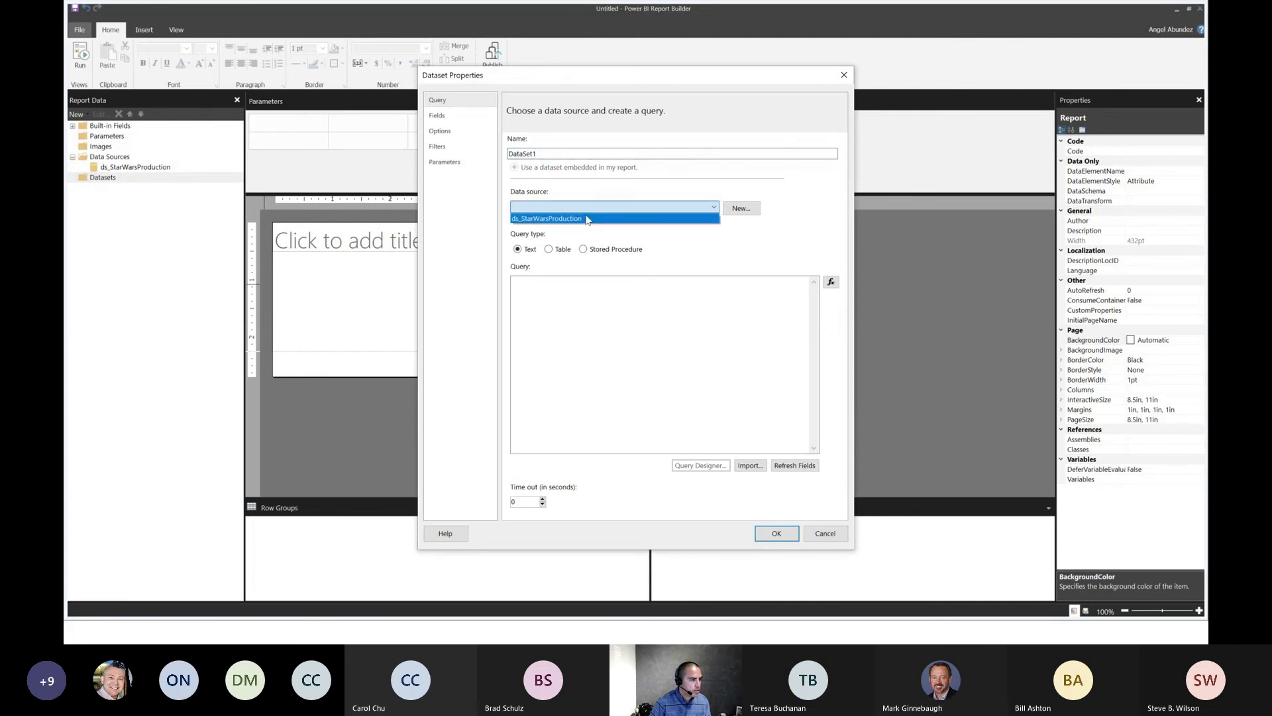
{"action": "left_click", "coordinate": [587, 220]}
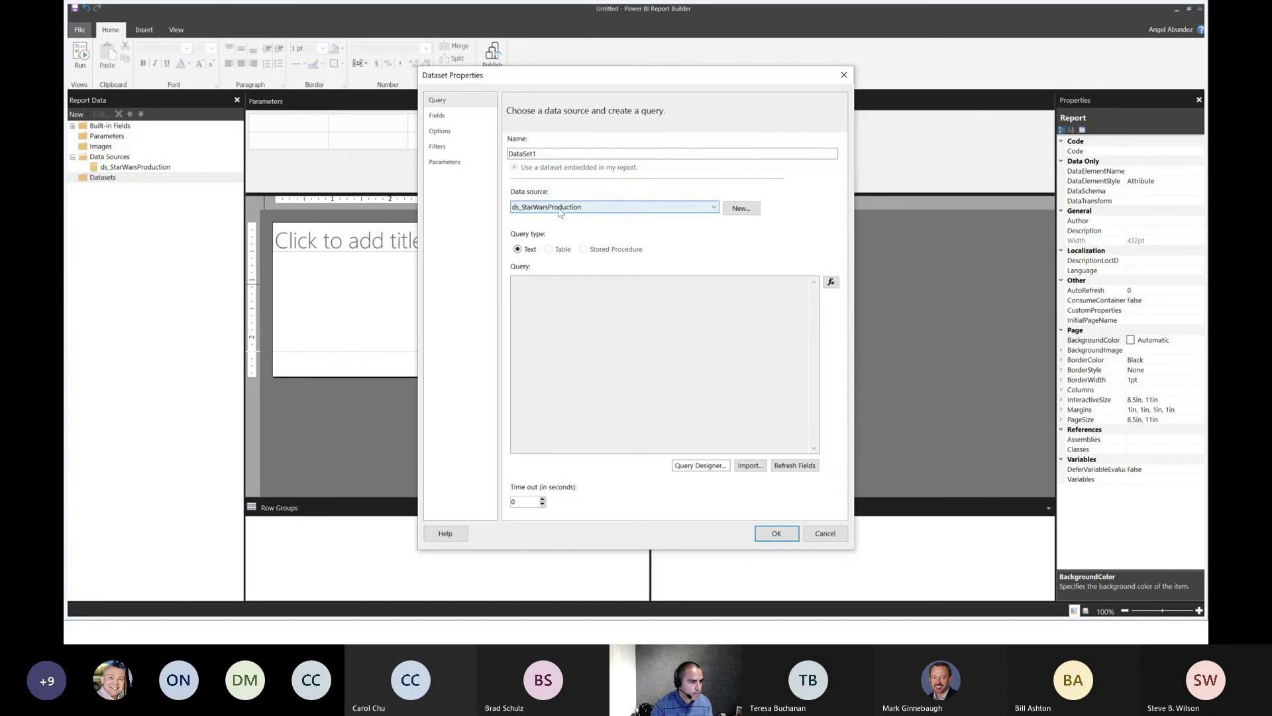
Design the dataset's query with the film_id and results.title fields from dim_films.
{"action": "left_click", "coordinate": [701, 465]}
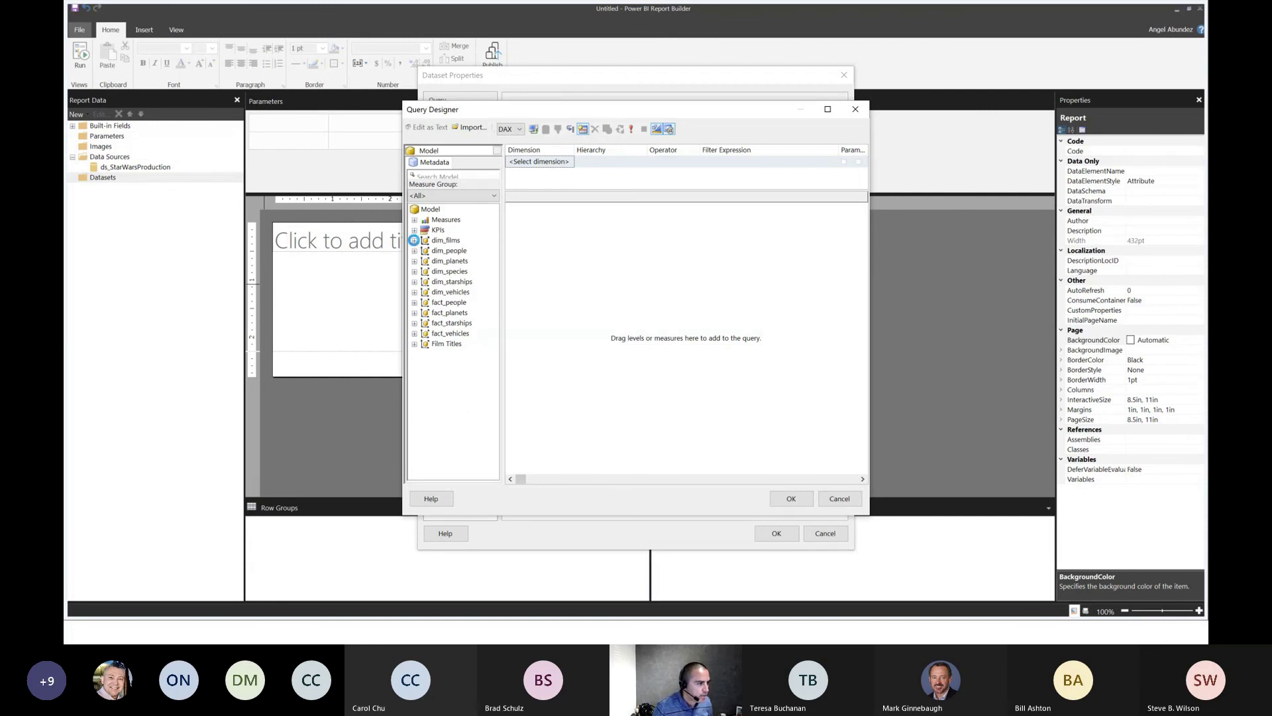
{"action": "left_click", "coordinate": [413, 240]}
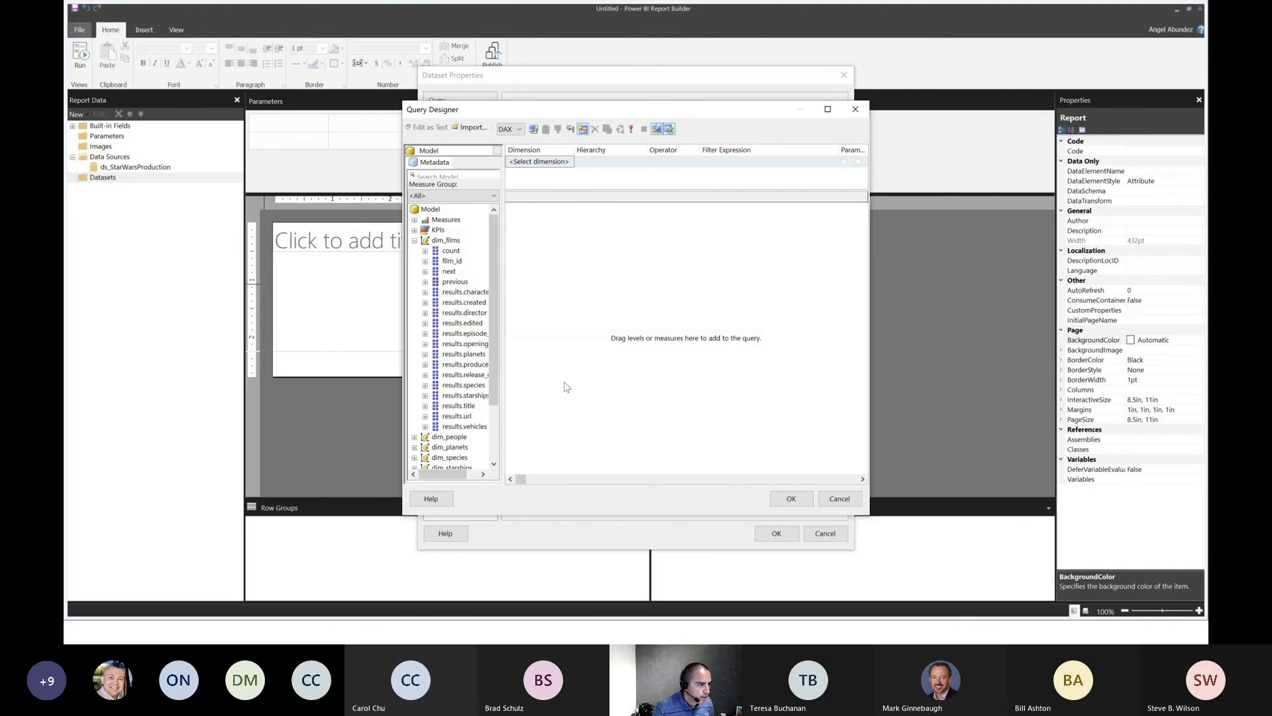
{"action": "left_click_drag", "start_coordinate": [453, 261], "coordinate": [564, 257]}
{"action": "left_click_drag", "start_coordinate": [463, 407], "coordinate": [537, 364]}
{"action": "left_click", "coordinate": [682, 346]}
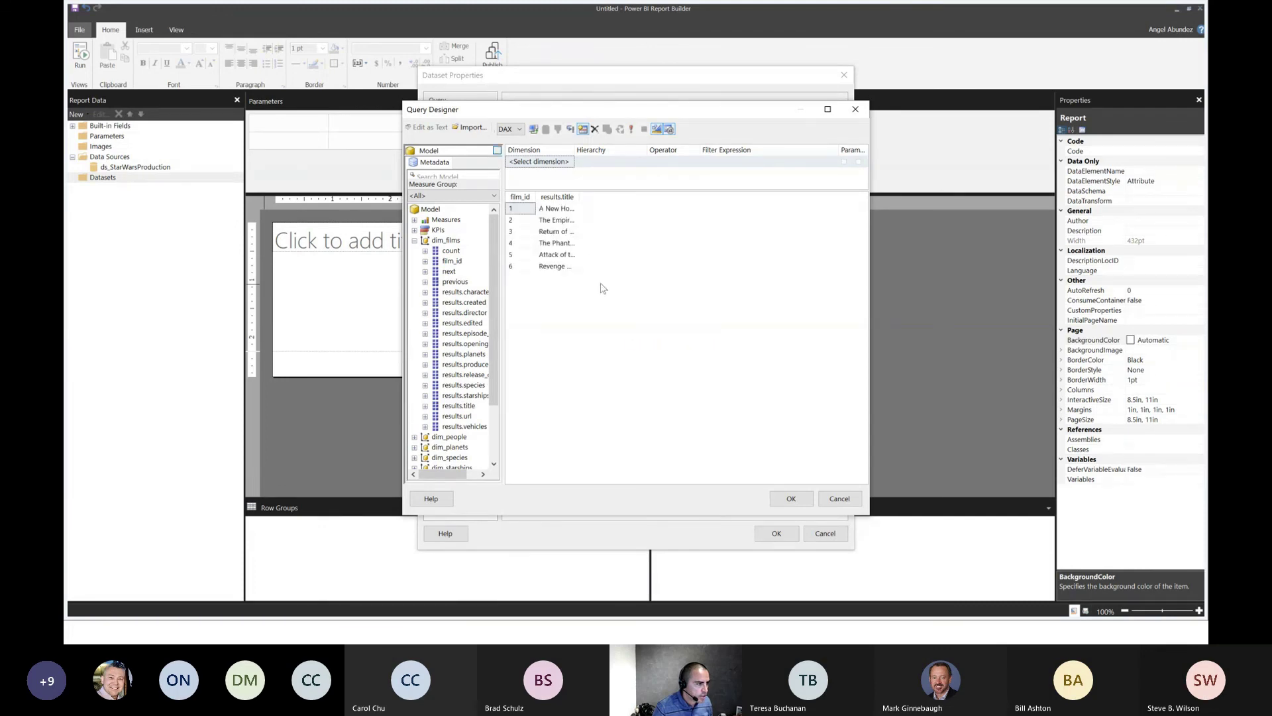
{"action": "double_click", "coordinate": [580, 197]}
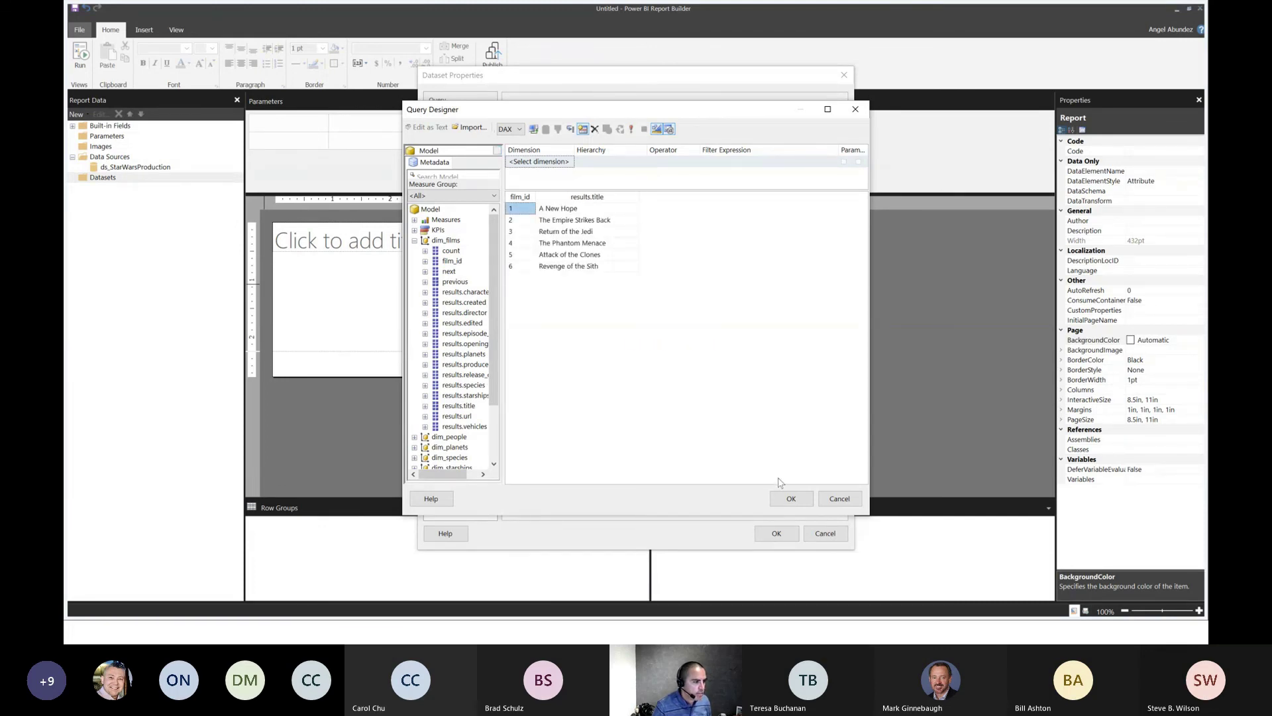
{"action": "left_click", "coordinate": [791, 498]}
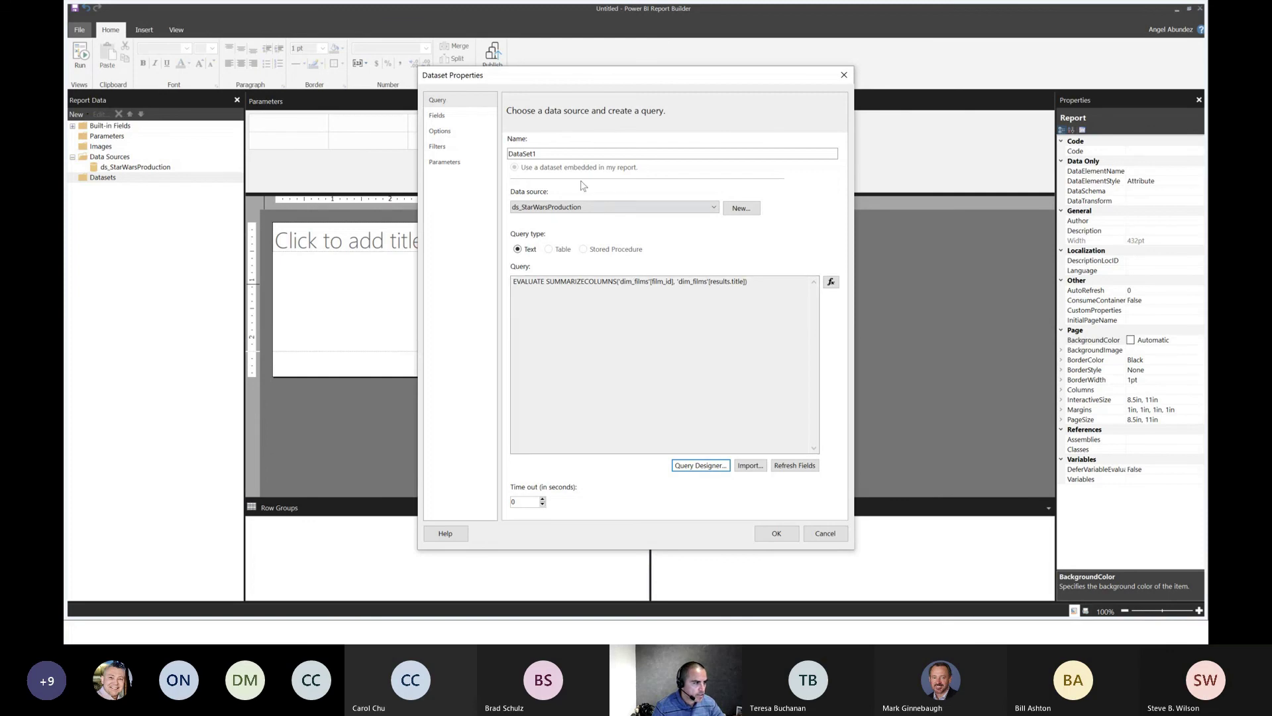
Name the dataset ds_films and save it in the report.
{"action": "left_click_drag", "start_coordinate": [541, 153], "coordinate": [464, 152]}
{"action": "type", "text": "ds_fi"}
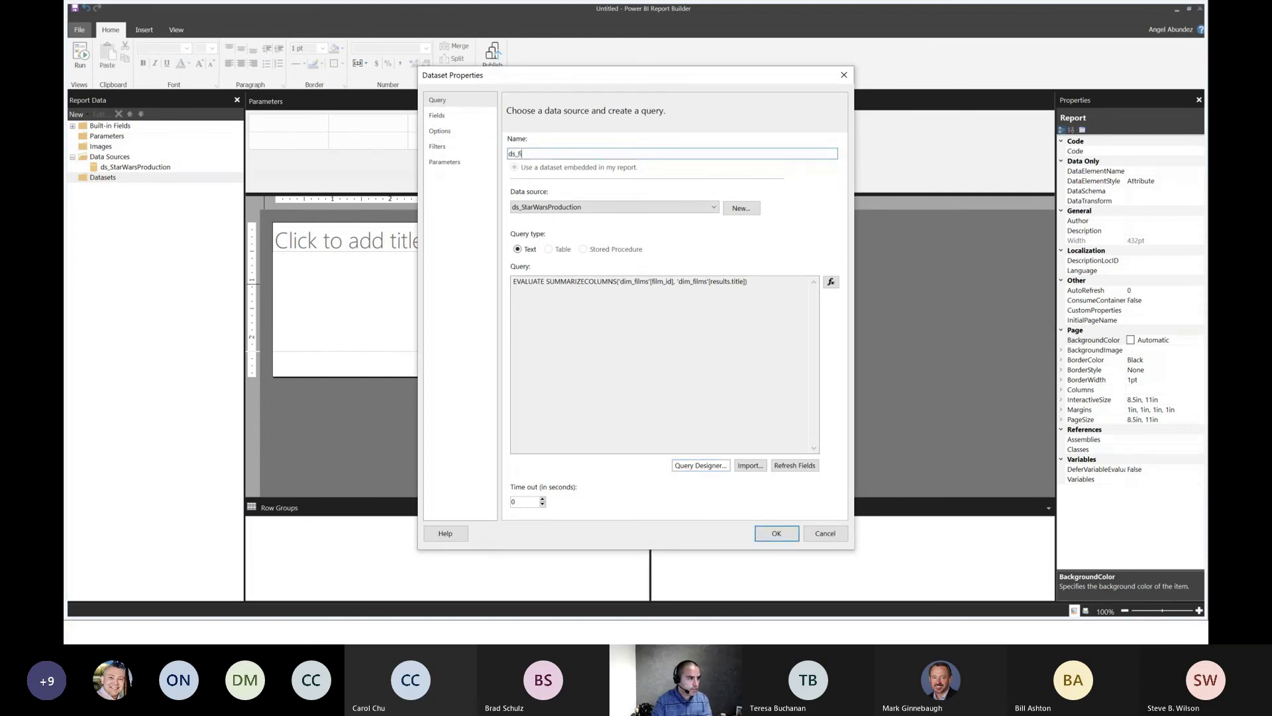
{"action": "type", "text": "lms"}
{"action": "left_click", "coordinate": [785, 537]}
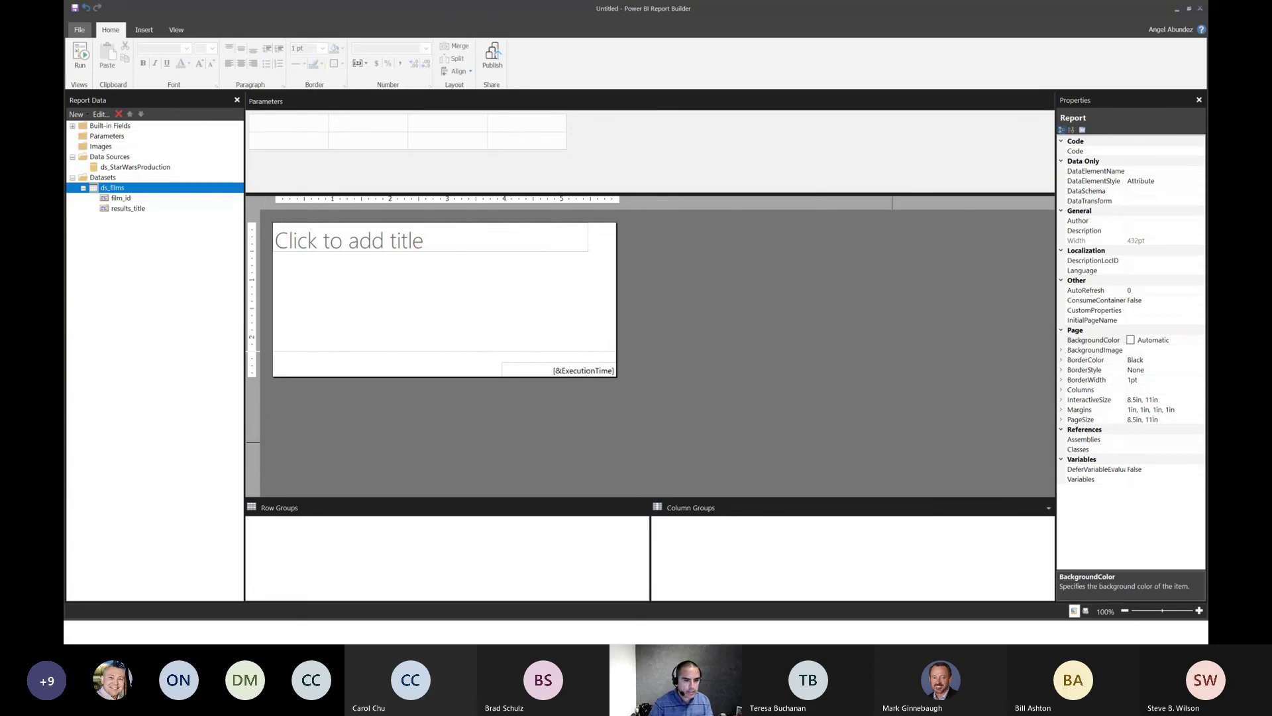
Switch to Star Wars SWAPI Data in Power BI Desktop and record a refresh of the Film Production visuals with Performance Analyzer.
{"action": "key", "text": "alt+Tab"}
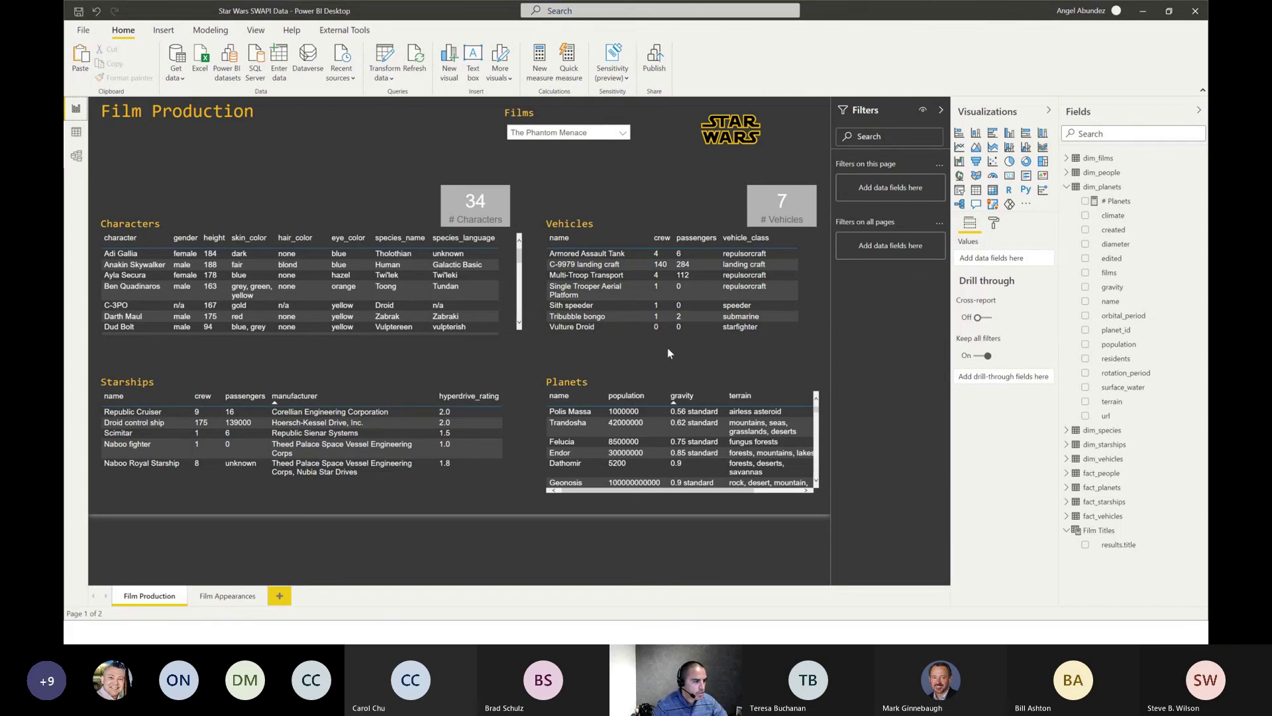
{"action": "left_click", "coordinate": [767, 201]}
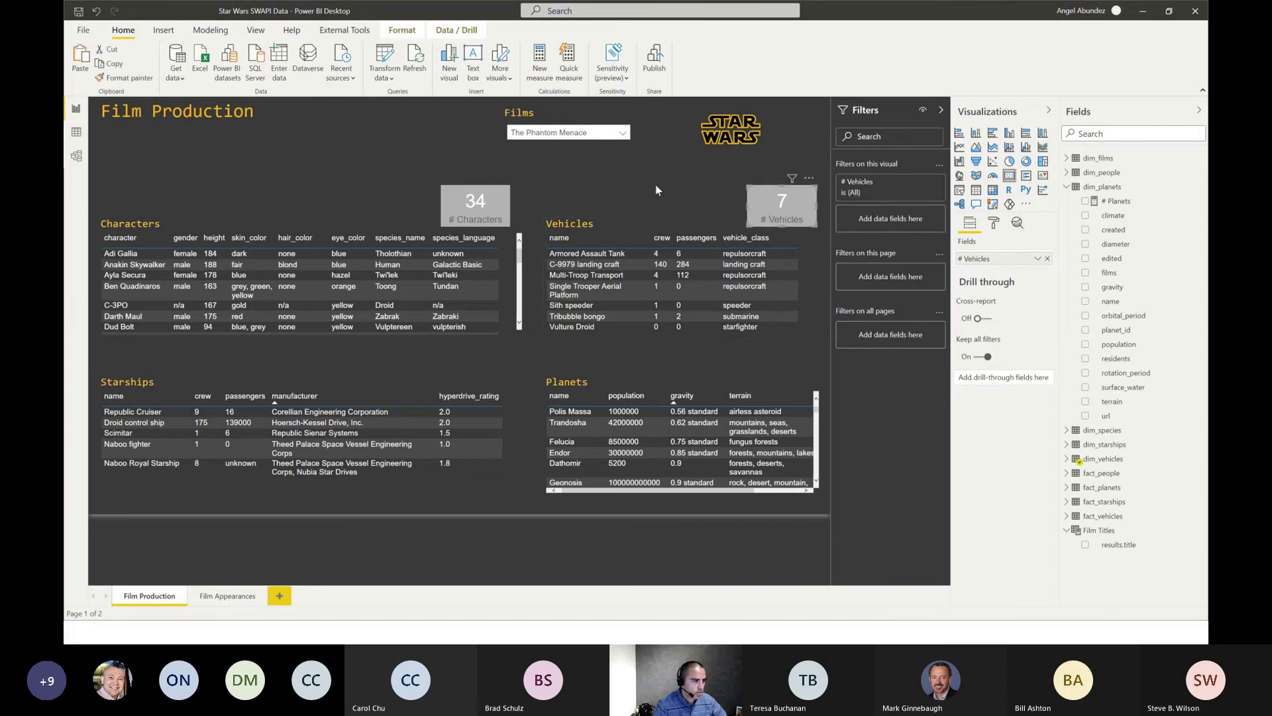
{"action": "left_click", "coordinate": [633, 358]}
{"action": "mouse_move", "coordinate": [786, 384]}
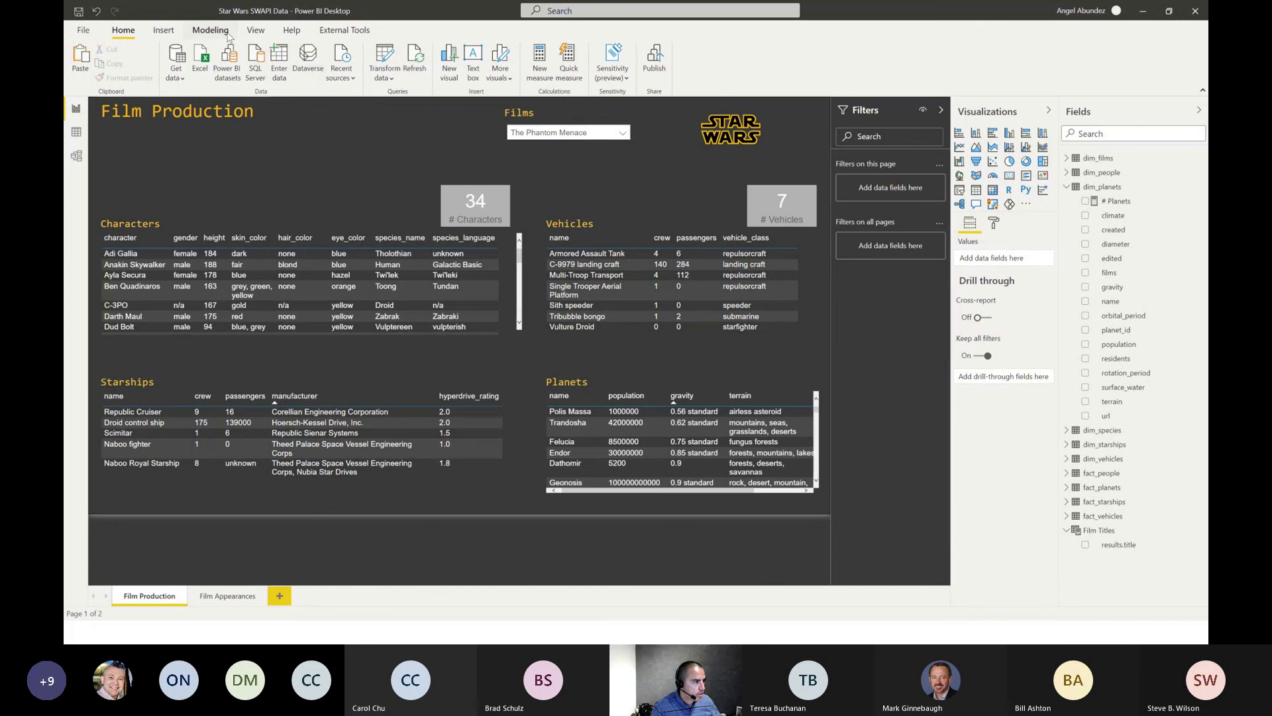
{"action": "left_click", "coordinate": [256, 31]}
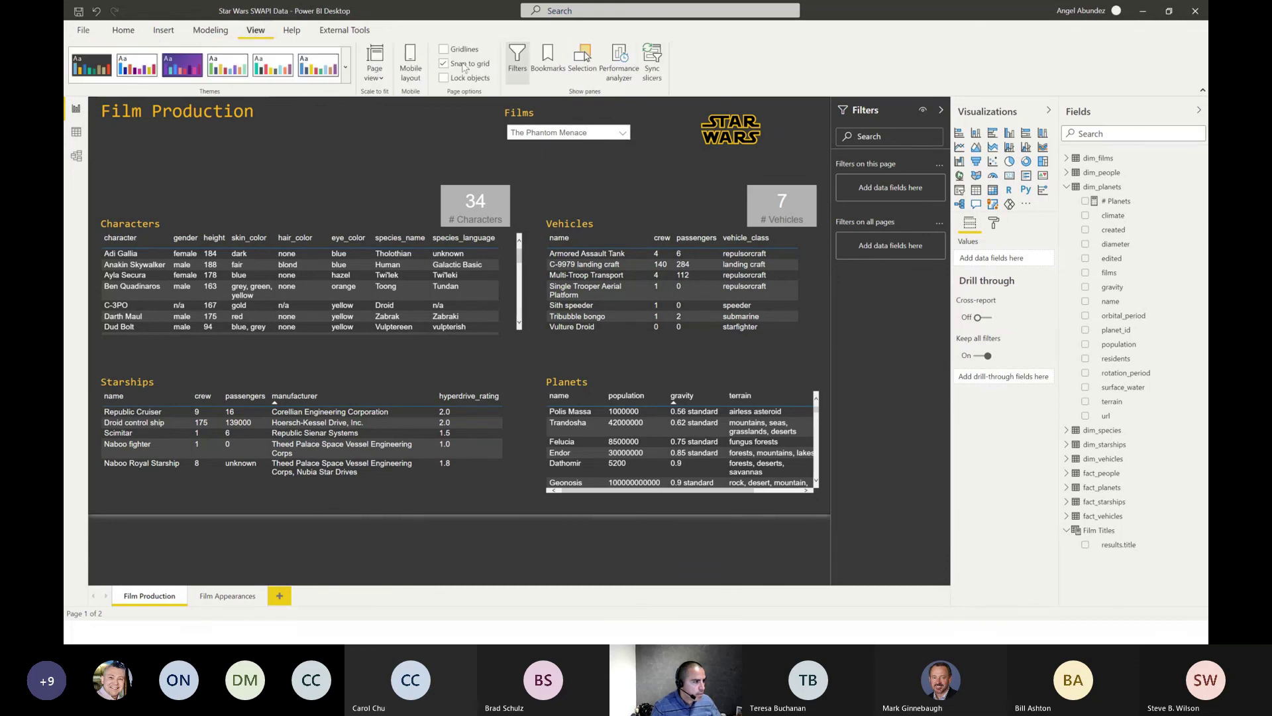
{"action": "left_click", "coordinate": [618, 70]}
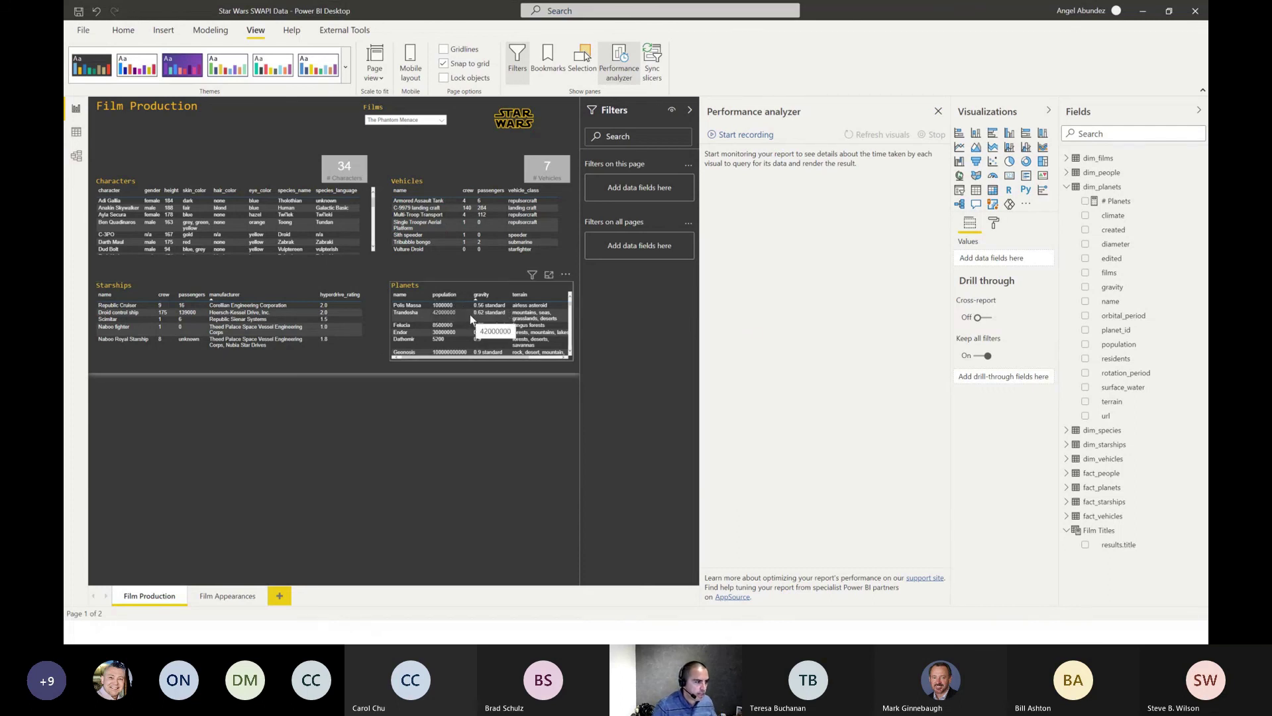
{"action": "left_click", "coordinate": [744, 135]}
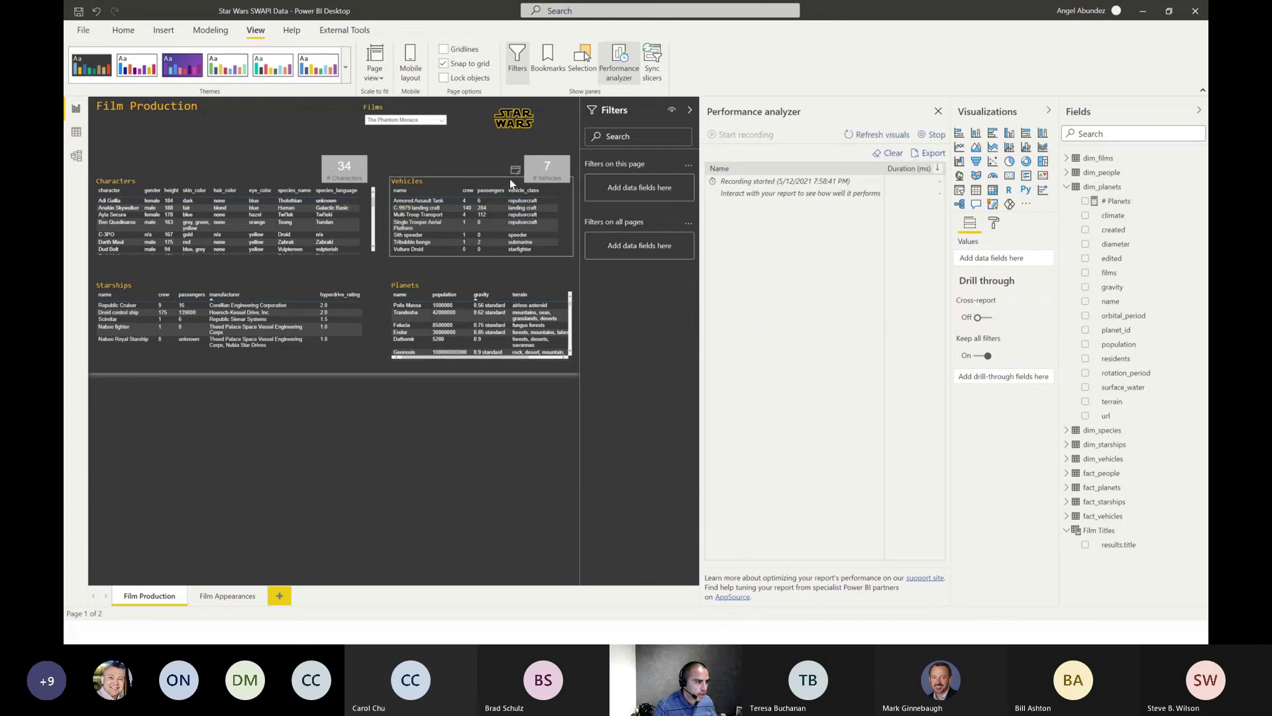
{"action": "left_click", "coordinate": [874, 136]}
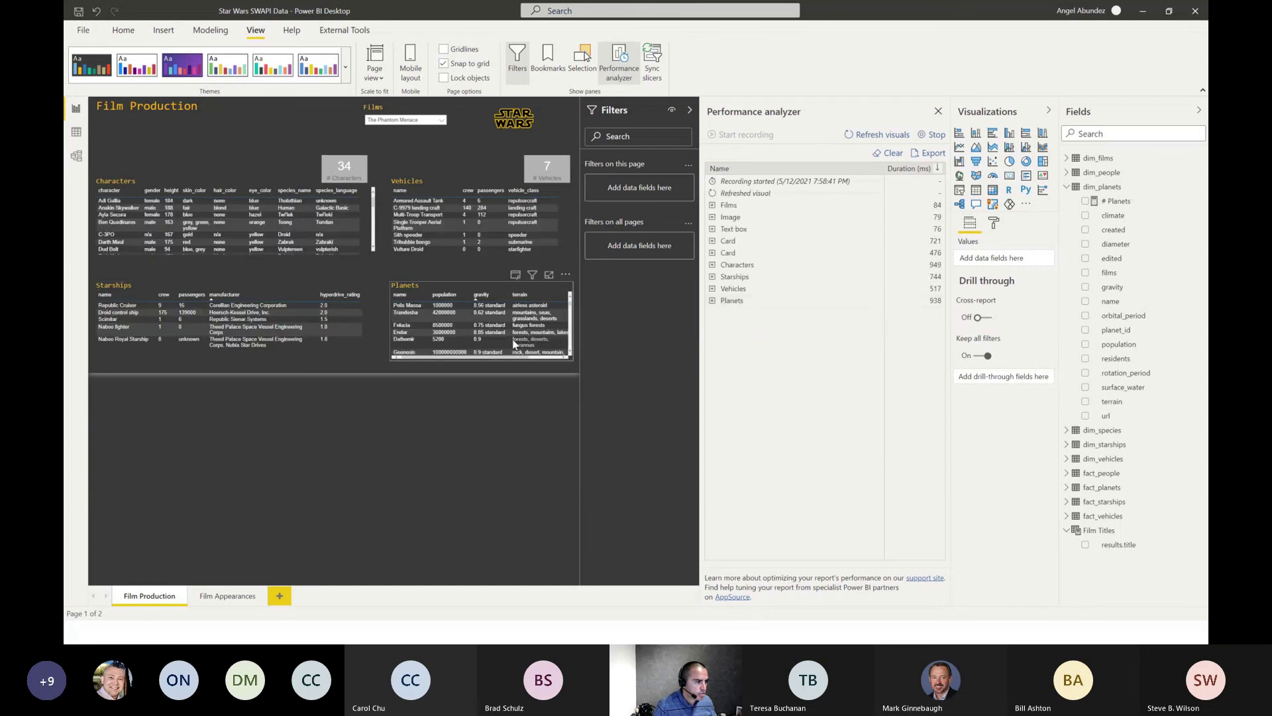
Copy the Planets visual's DAX query into an empty query in DAX Studio and try to run it.
{"action": "left_click", "coordinate": [735, 302]}
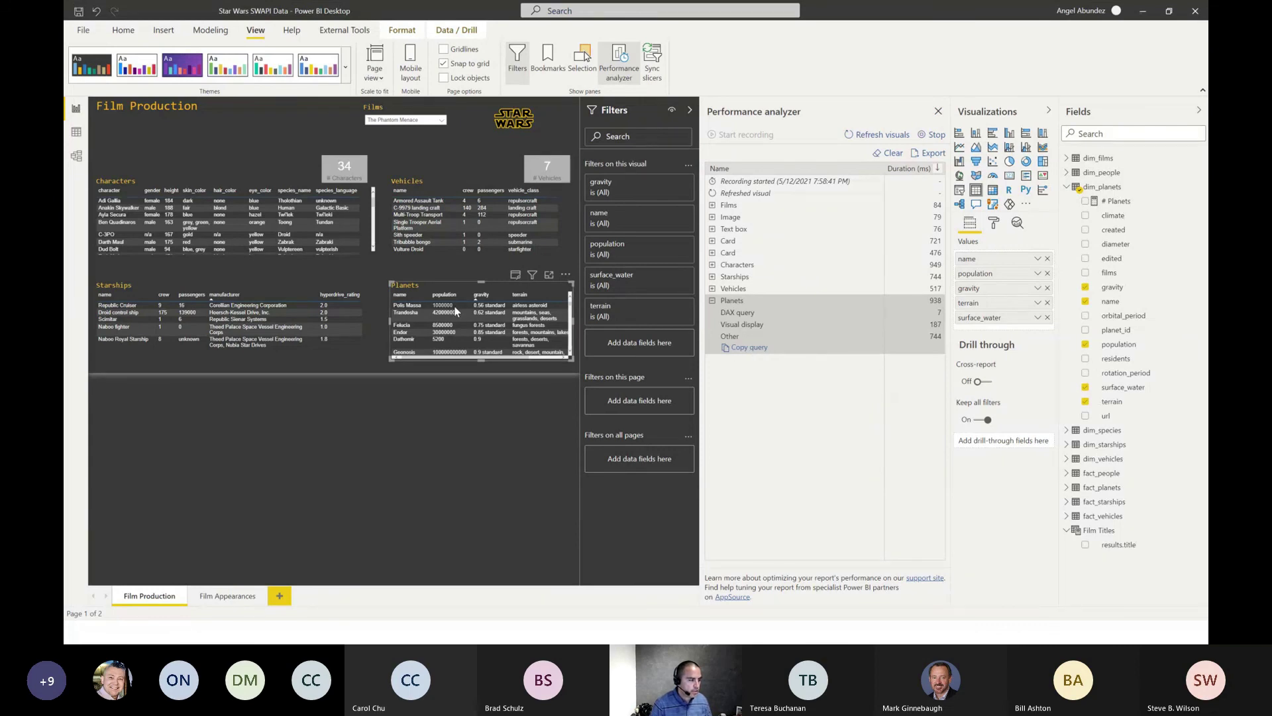
{"action": "left_click", "coordinate": [748, 349]}
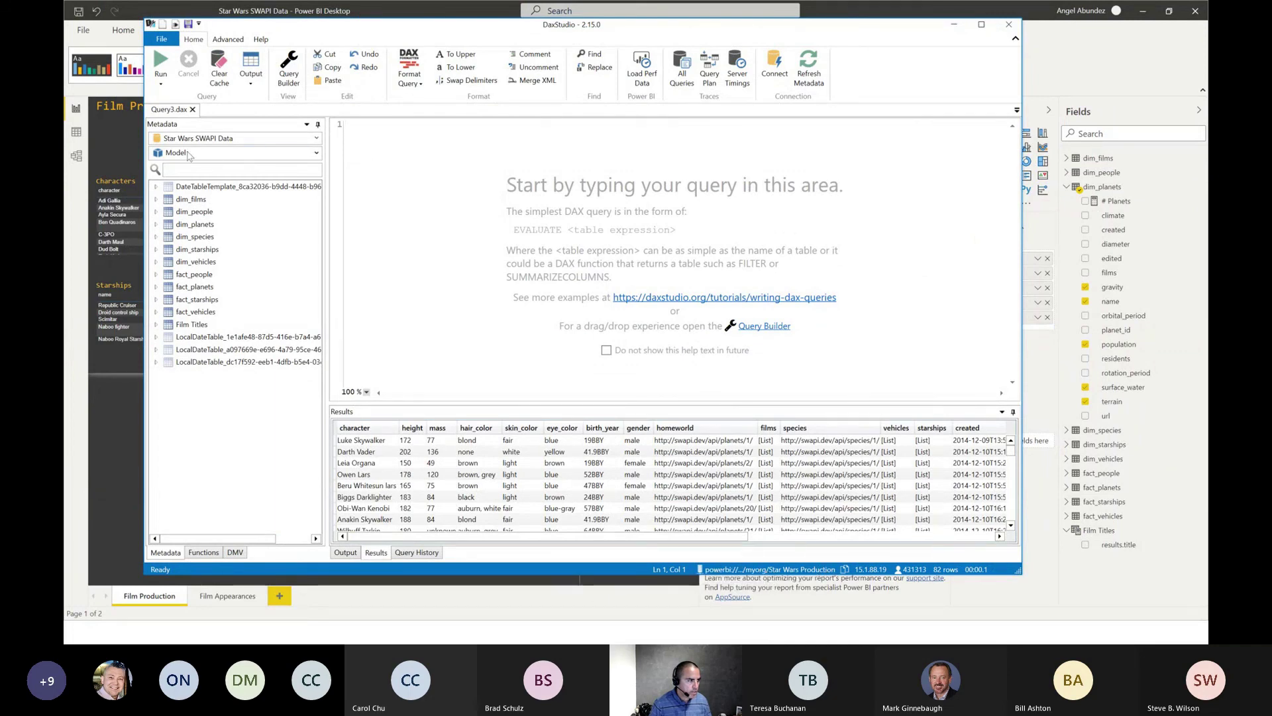
{"action": "mouse_move", "coordinate": [210, 142]}
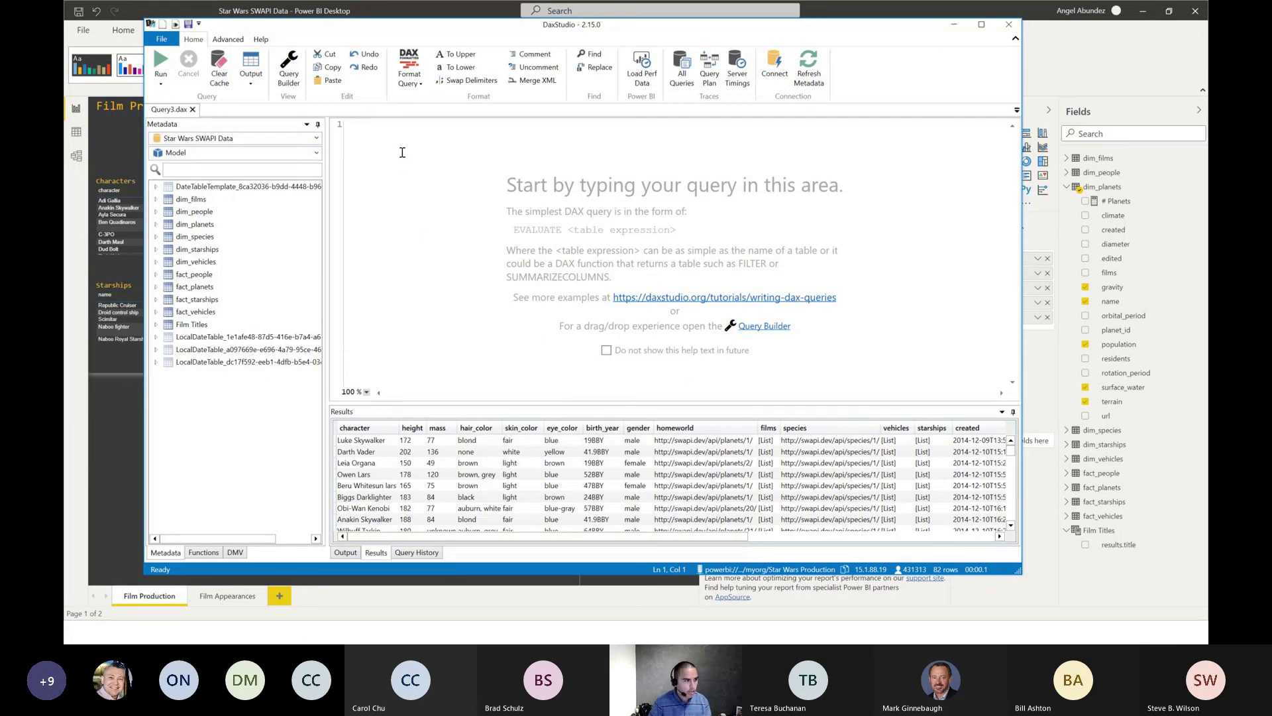
{"action": "key", "text": "ctrl+v"}
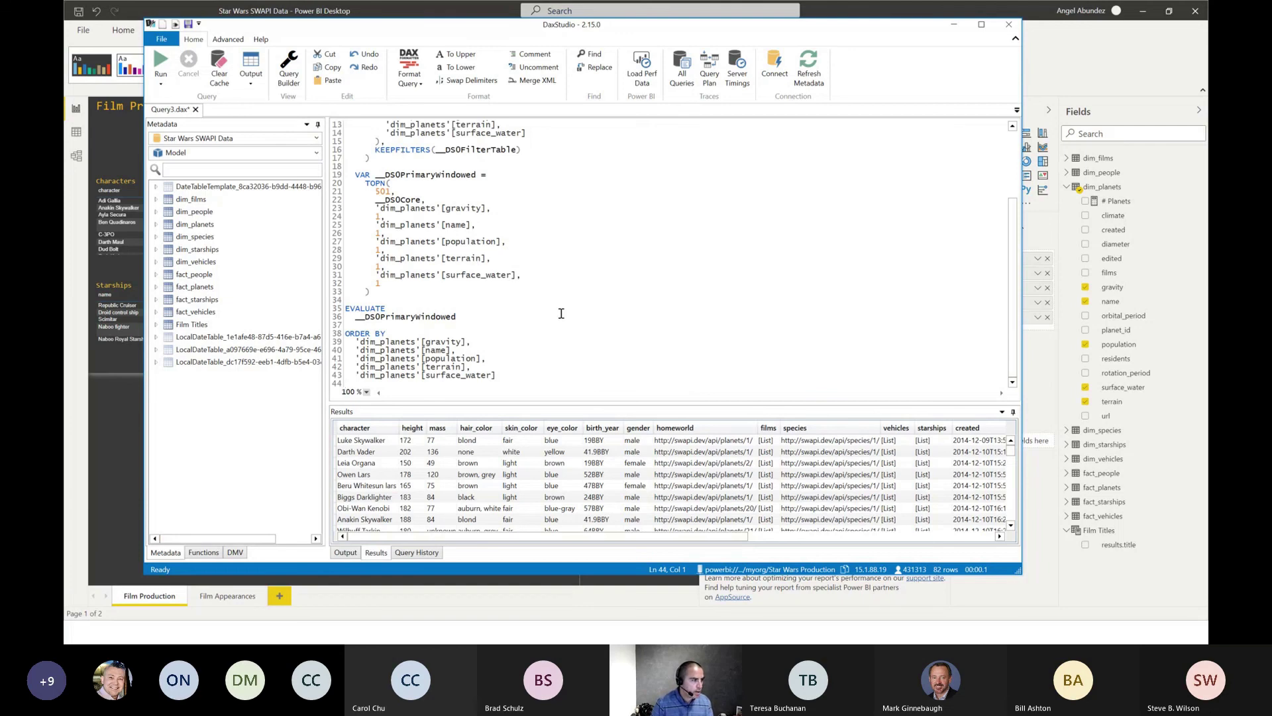
{"action": "scroll", "coordinate": [561, 314], "scroll_direction": "up", "scroll_amount": 4}
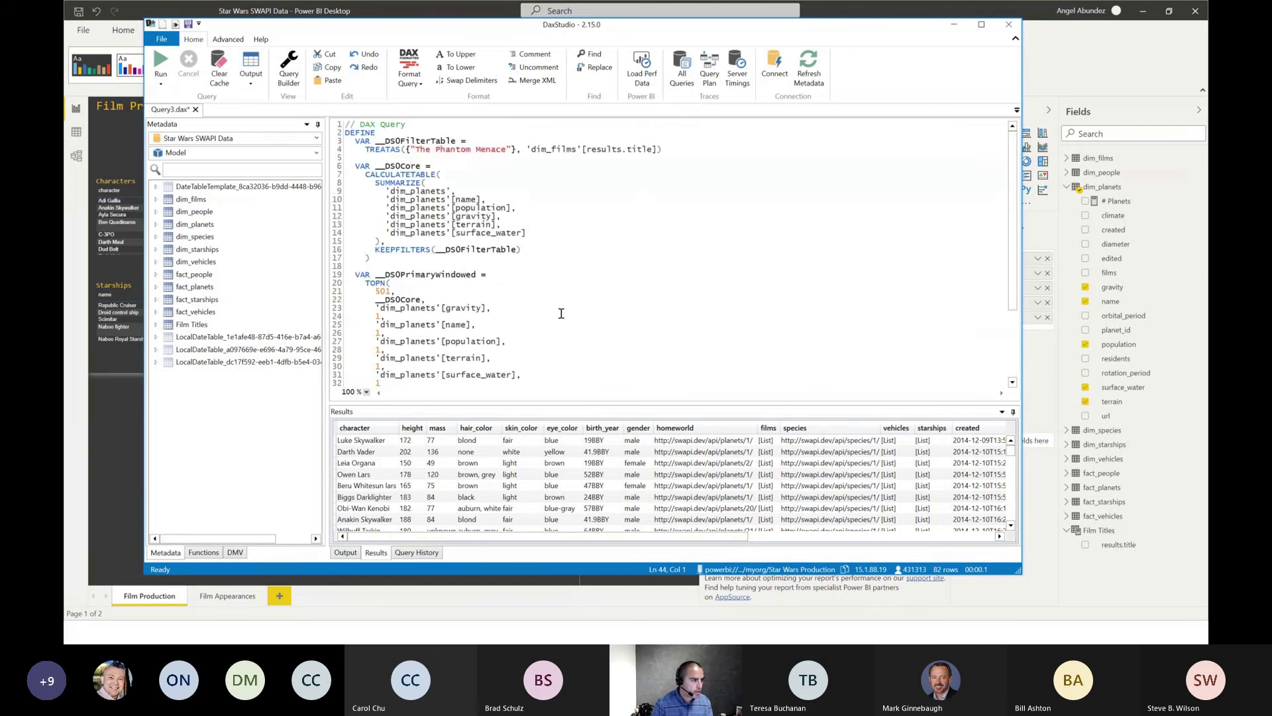
{"action": "left_click", "coordinate": [162, 60]}
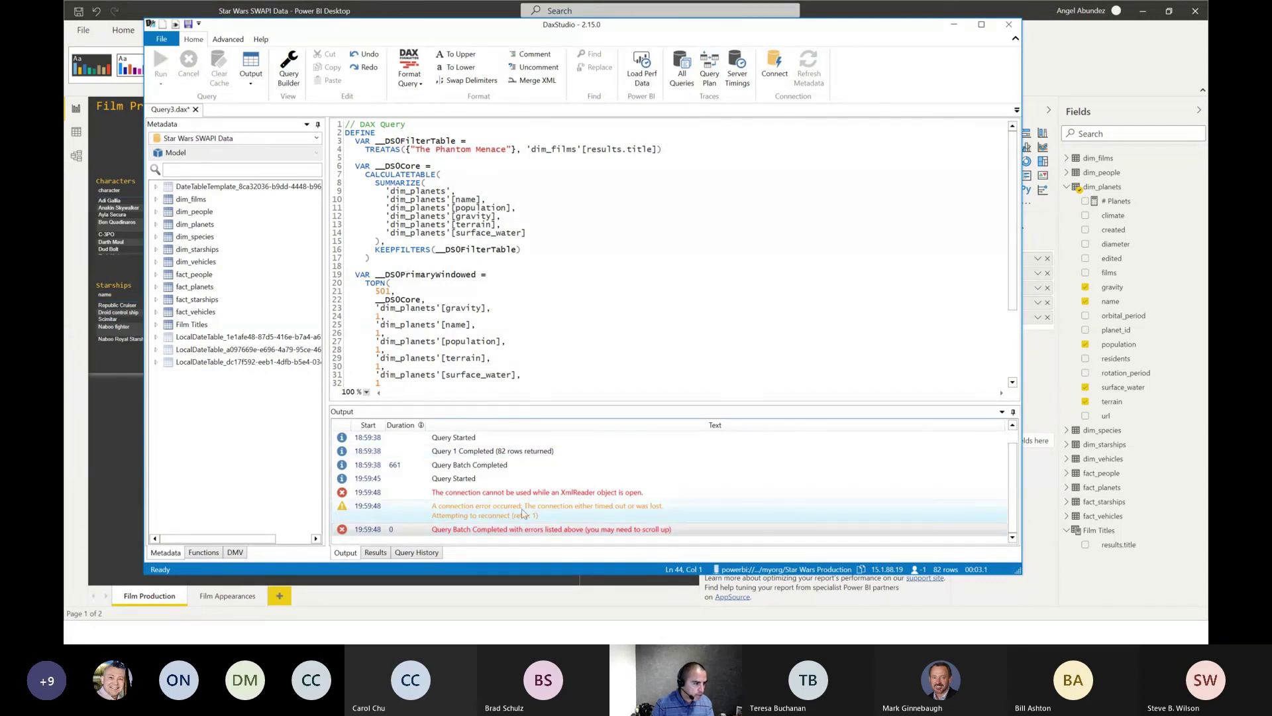
Open DAX Studio's connection settings and check the workspace connection address in the Star Wars Production workspace's Premium settings in the Power BI service.
{"action": "left_click", "coordinate": [779, 69]}
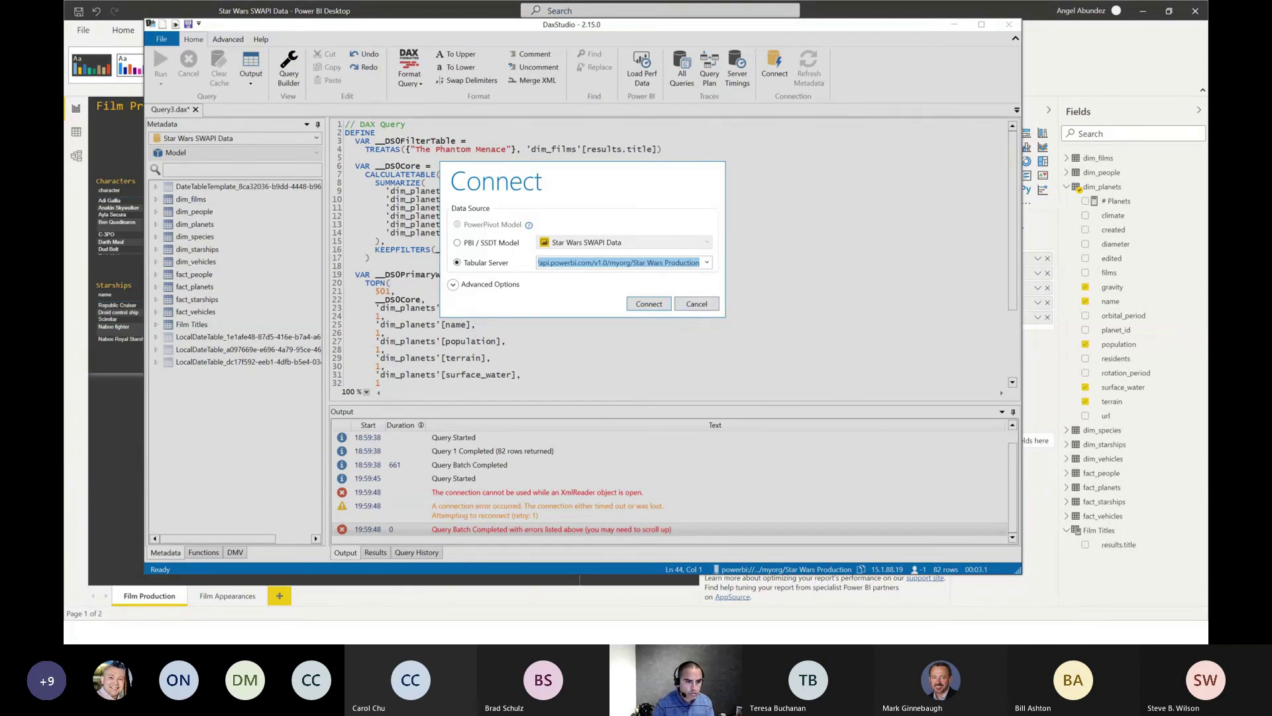
{"action": "key", "text": "alt+Tab"}
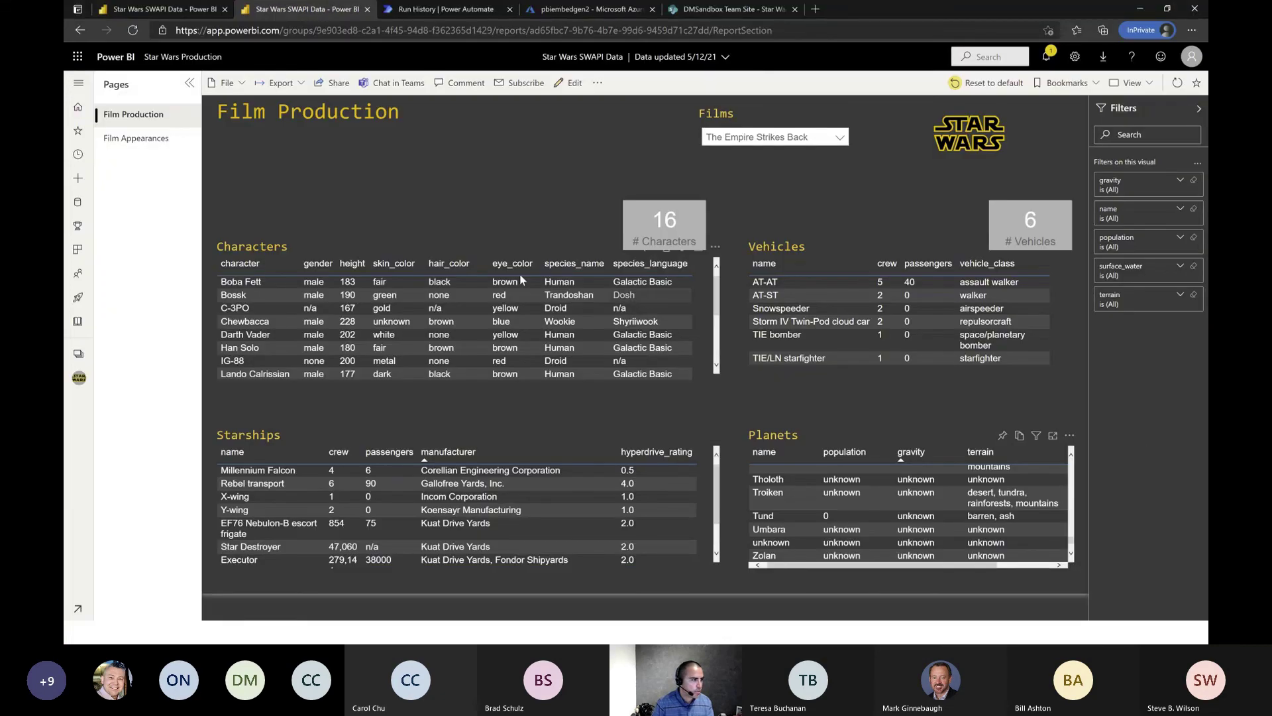
{"action": "left_click", "coordinate": [190, 56]}
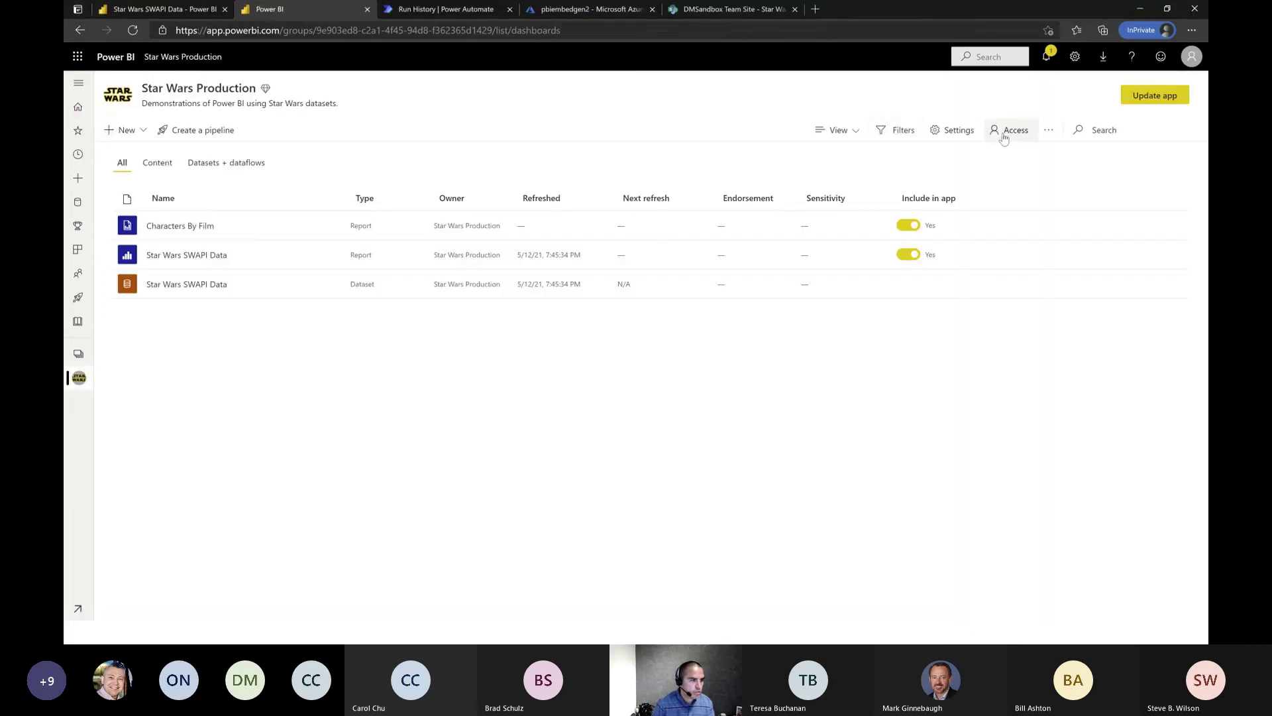
{"action": "left_click", "coordinate": [954, 131]}
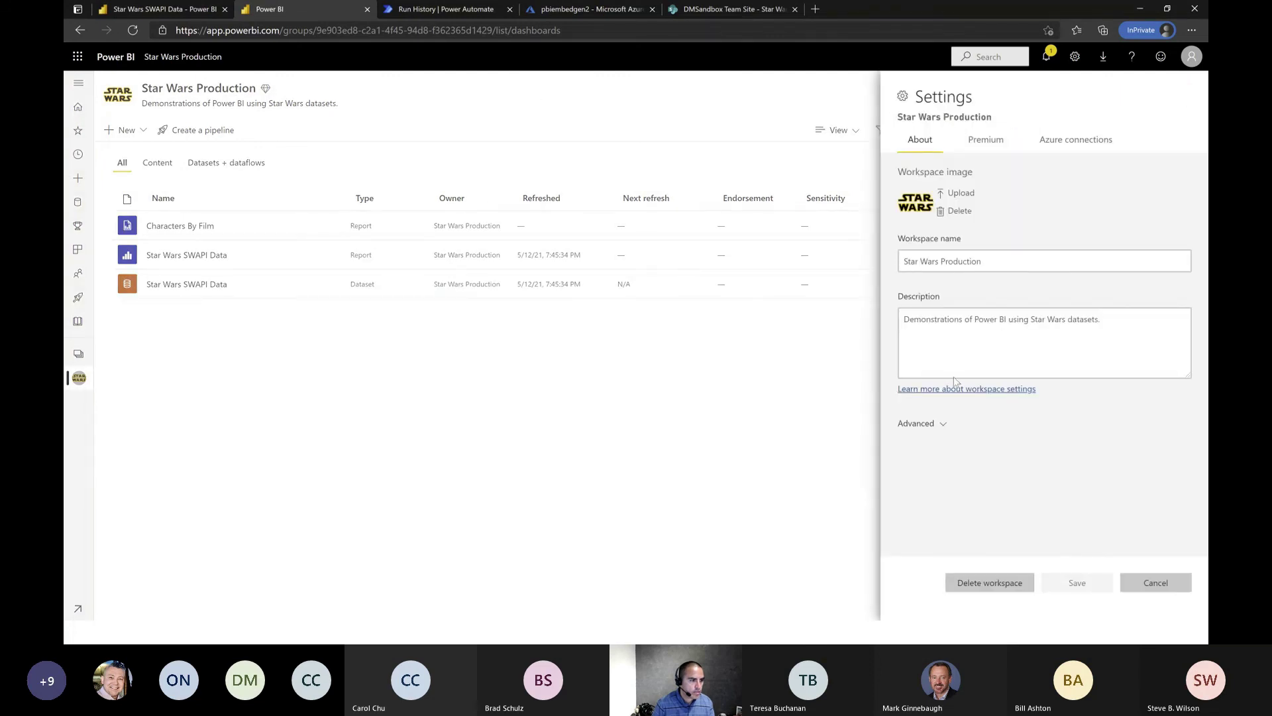
{"action": "left_click", "coordinate": [983, 141]}
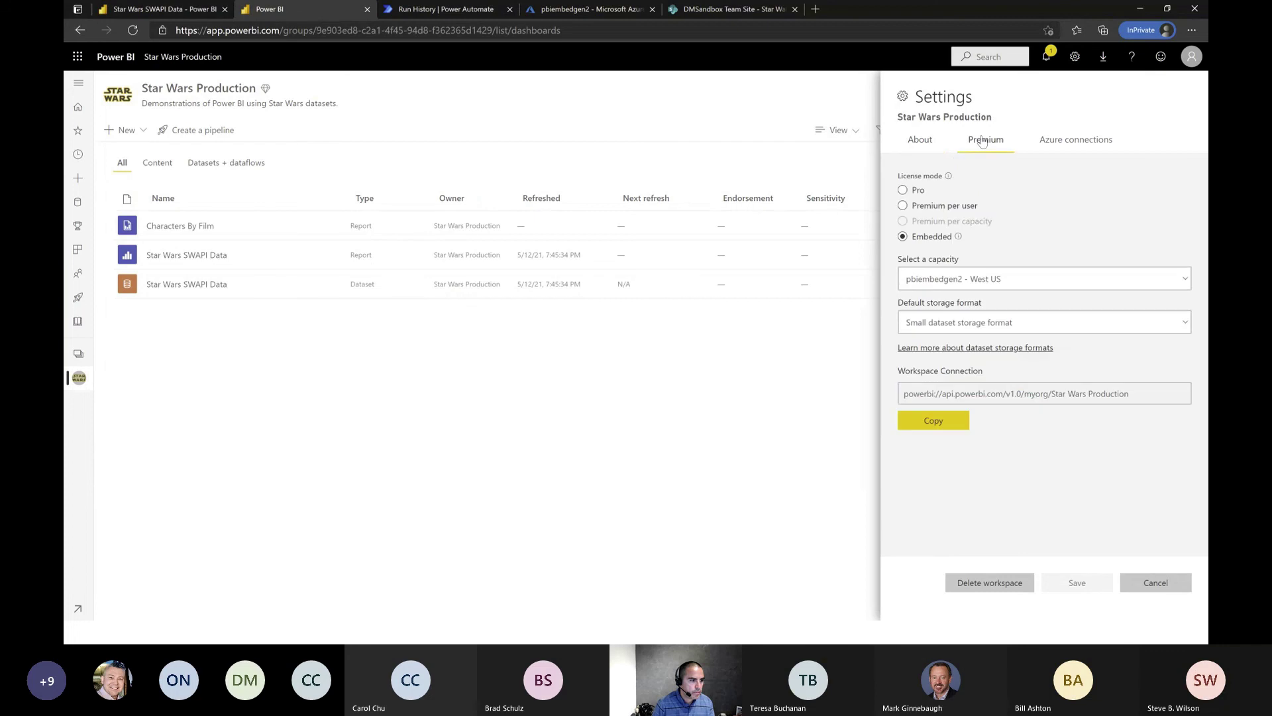
{"action": "double_click", "coordinate": [1131, 395]}
{"action": "left_click_drag", "start_coordinate": [1015, 399], "coordinate": [869, 401]}
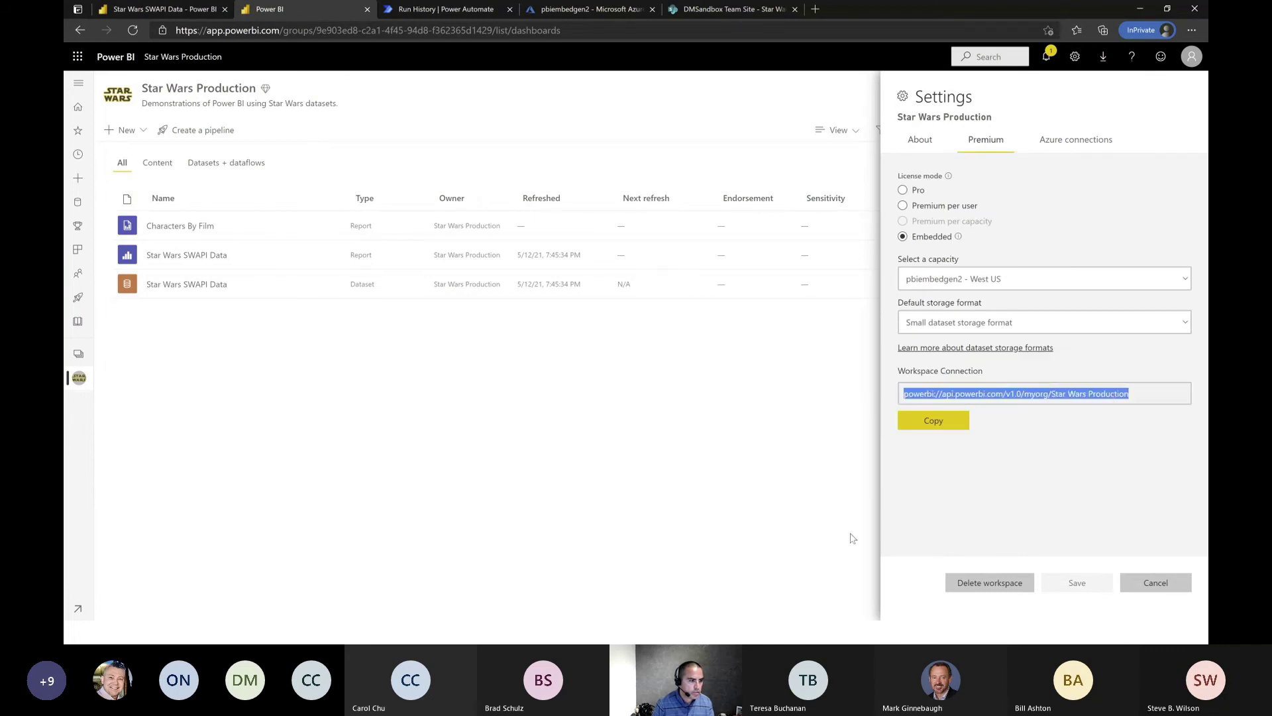
{"action": "left_click", "coordinate": [1143, 8]}
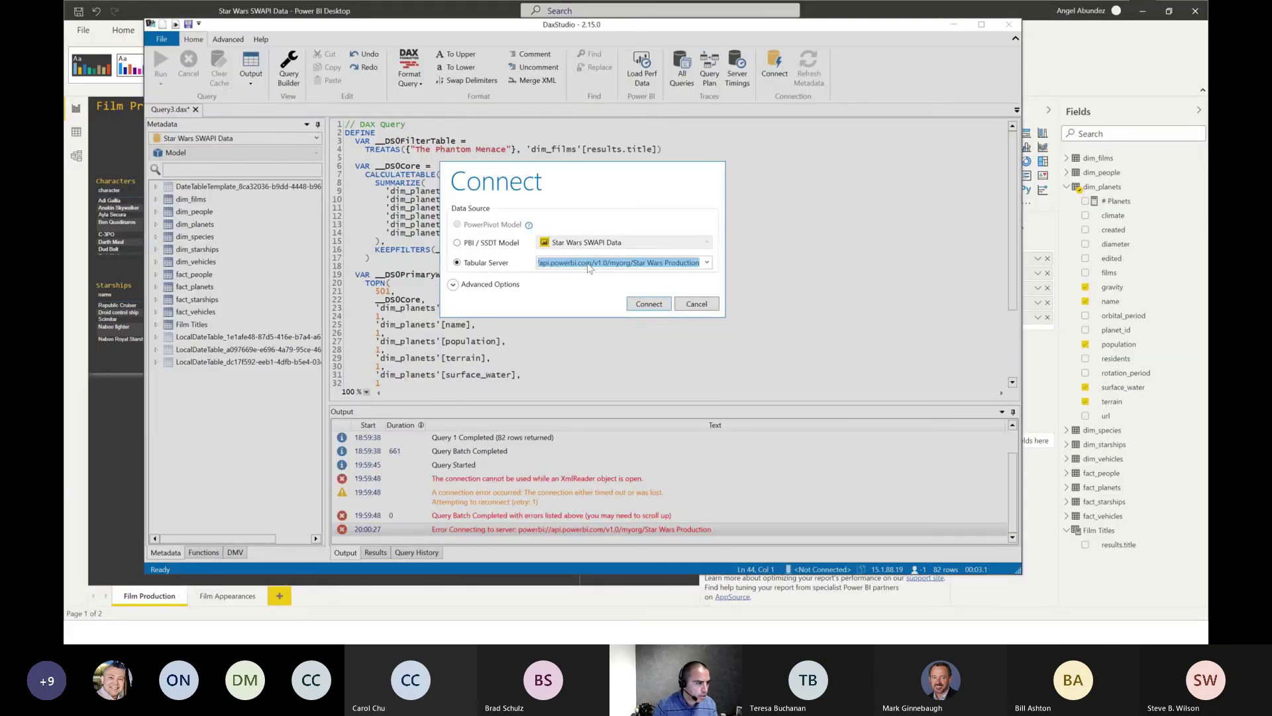
Reconnect DAX Studio to the Star Wars Production tabular server and run the planets query.
{"action": "left_click", "coordinate": [651, 305]}
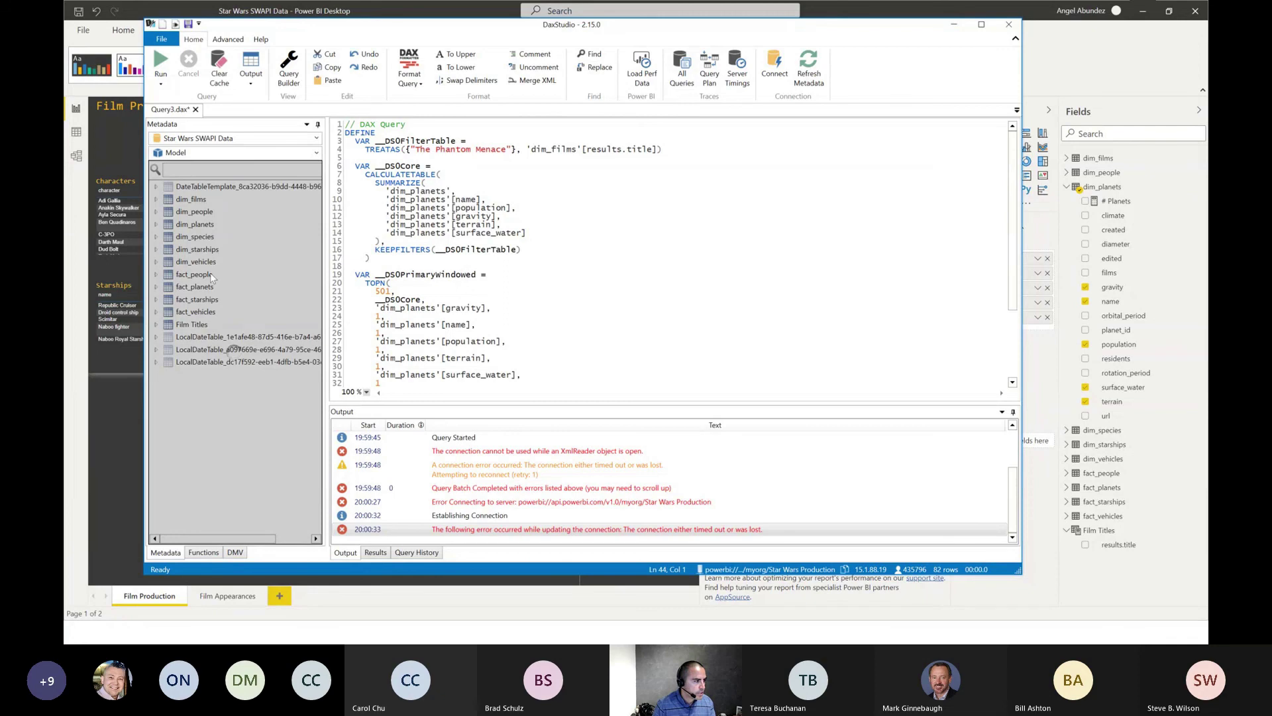
{"action": "left_click", "coordinate": [162, 64]}
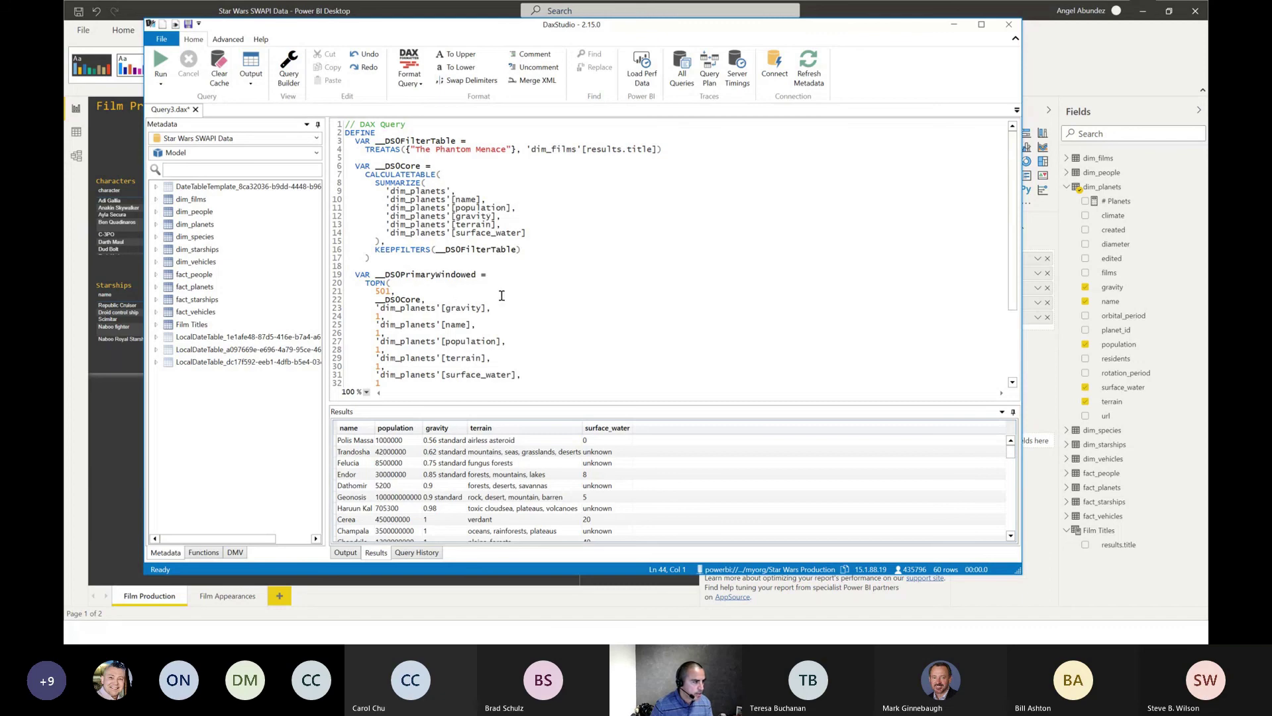
Examine the planets query's filter, core and windowed variables and the table its EVALUATE clause returns.
{"action": "left_click_drag", "start_coordinate": [354, 140], "coordinate": [427, 141]}
{"action": "left_click_drag", "start_coordinate": [359, 165], "coordinate": [467, 172]}
{"action": "left_click_drag", "start_coordinate": [351, 274], "coordinate": [346, 309]}
{"action": "scroll", "coordinate": [427, 326], "scroll_direction": "down", "scroll_amount": 4}
{"action": "left_click_drag", "start_coordinate": [455, 317], "coordinate": [357, 319]}
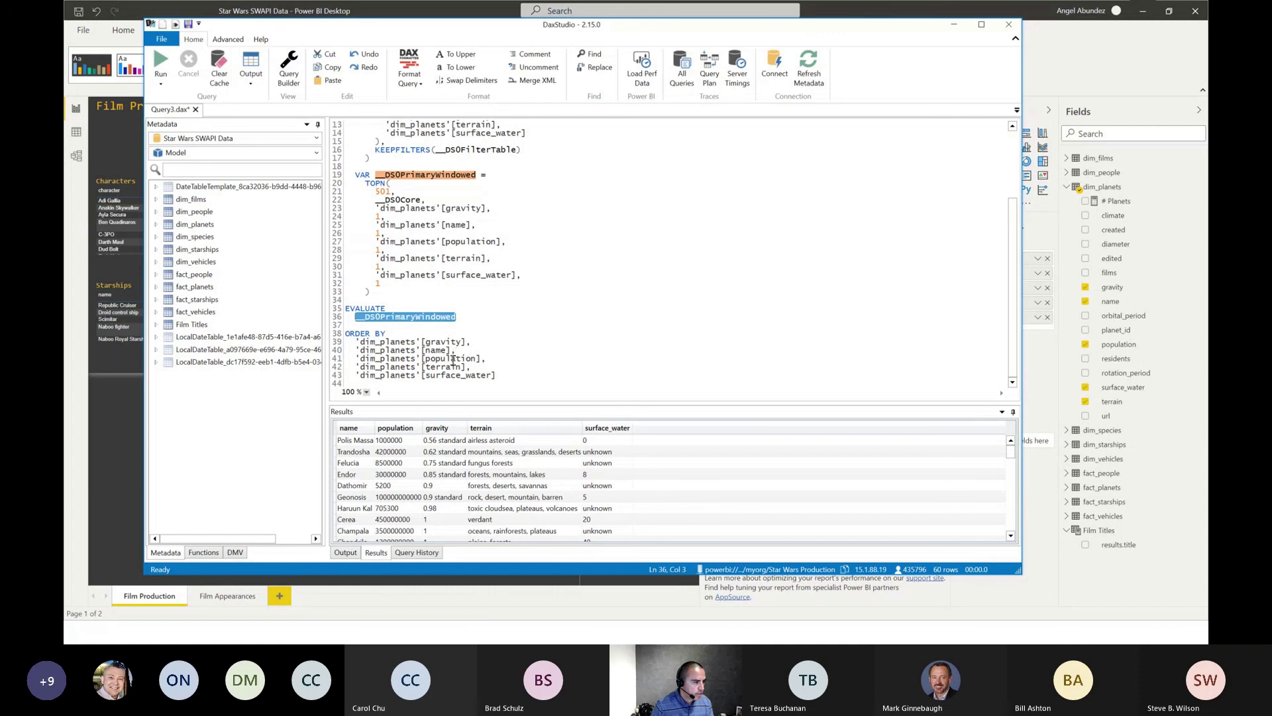
{"action": "scroll", "coordinate": [453, 354], "scroll_direction": "up", "scroll_amount": 4}
{"action": "scroll", "coordinate": [453, 353], "scroll_direction": "down", "scroll_amount": 1}
{"action": "scroll", "coordinate": [453, 353], "scroll_direction": "up", "scroll_amount": 1}
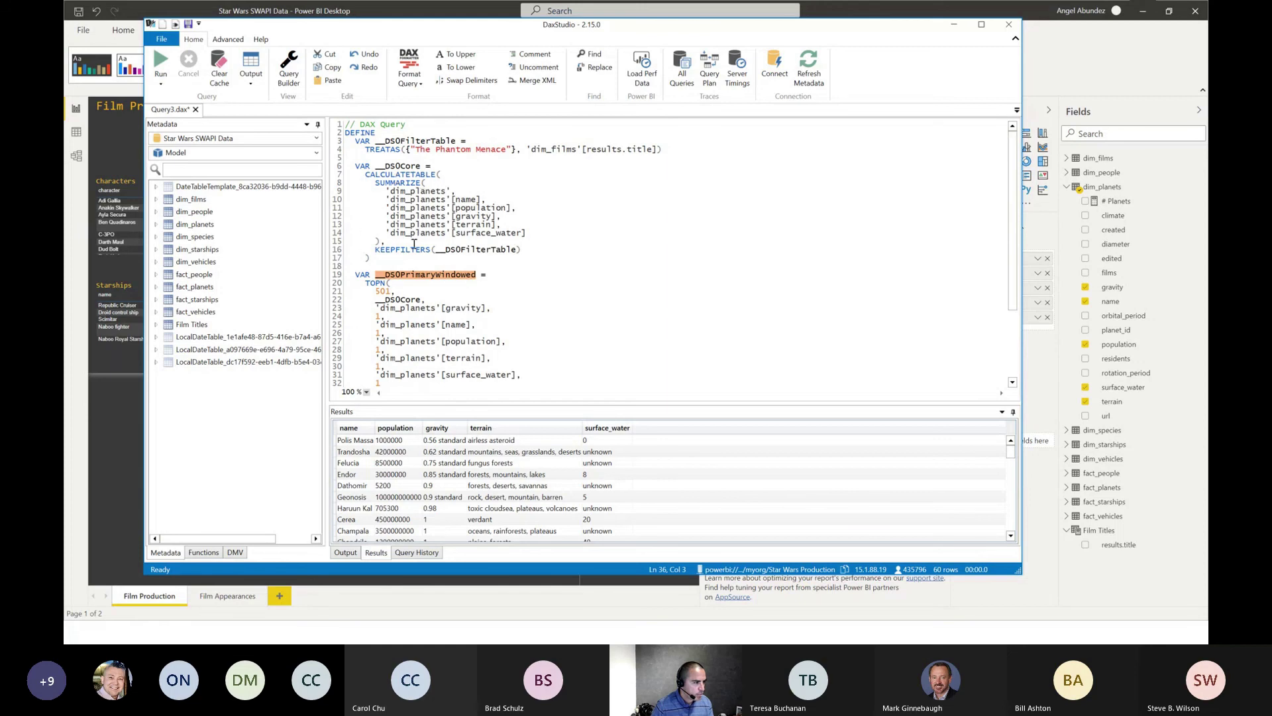
Copy the CALCULATETABLE expression of the __DSOCore variable and paste it below the ORDER BY clause.
{"action": "left_click", "coordinate": [378, 257]}
{"action": "left_click_drag", "start_coordinate": [379, 256], "coordinate": [366, 176]}
{"action": "key", "text": "ctrl+c"}
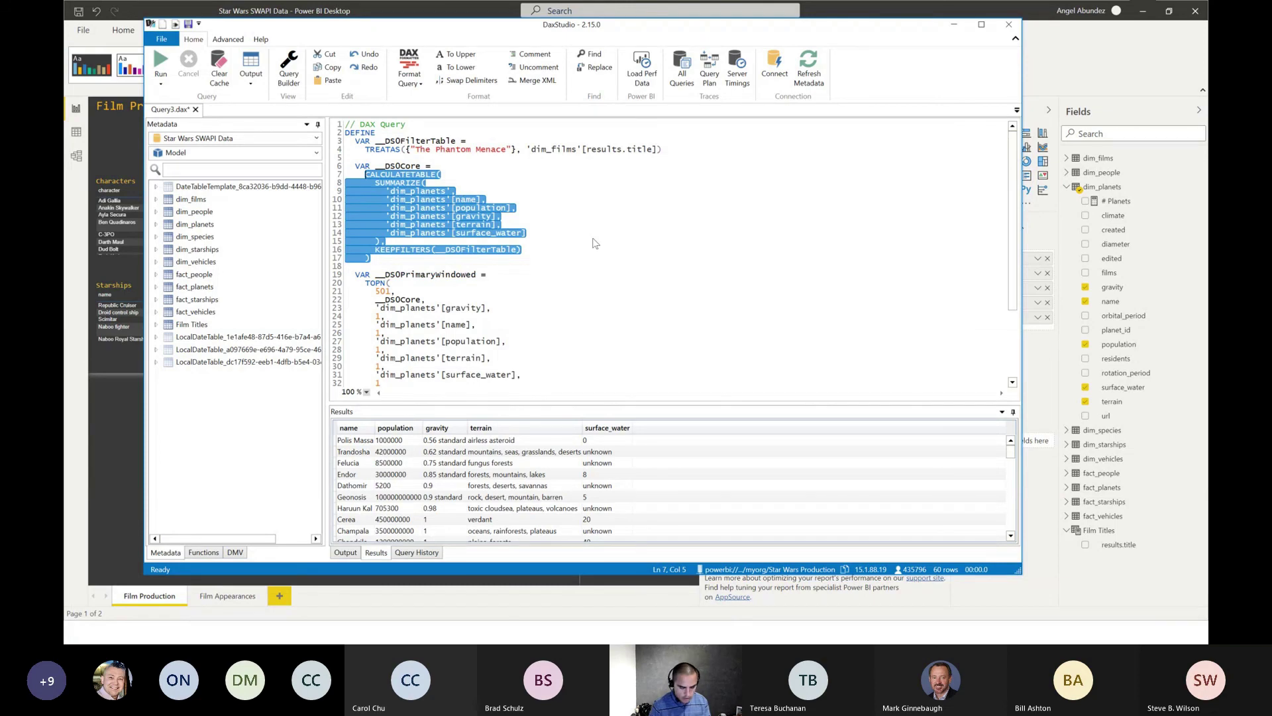
{"action": "scroll", "coordinate": [512, 334], "scroll_direction": "down", "scroll_amount": 4}
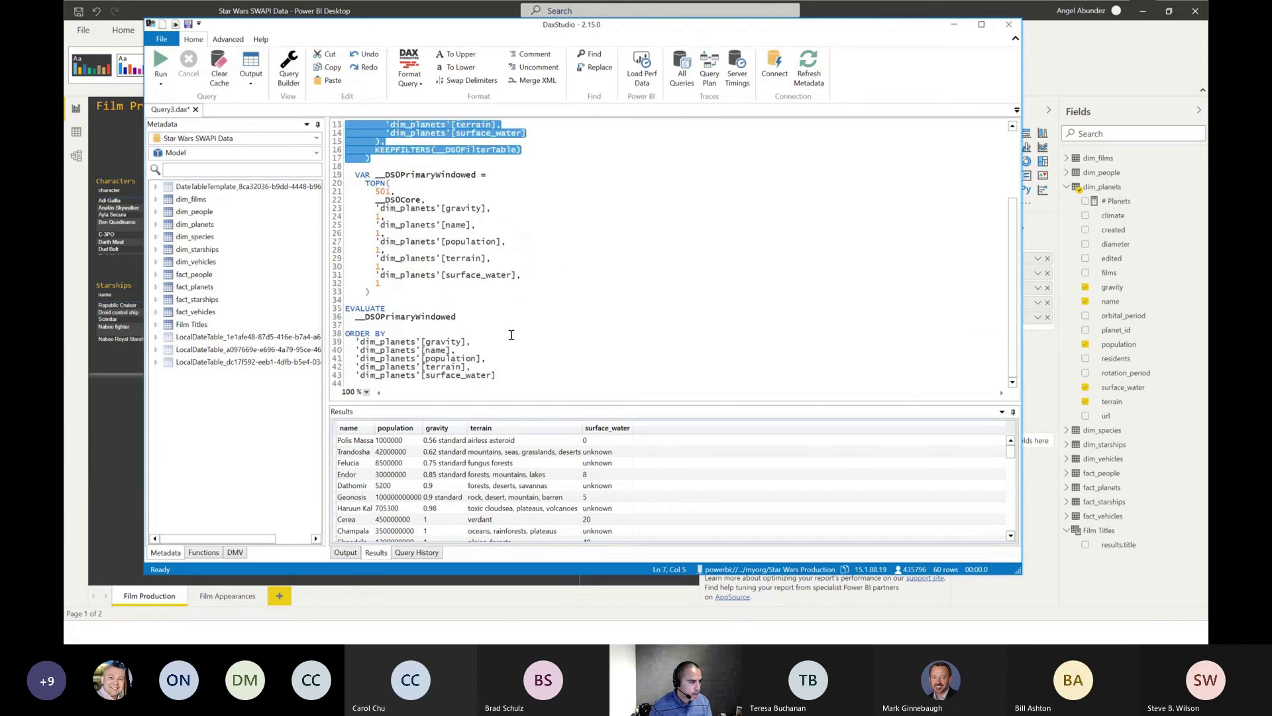
{"action": "left_click", "coordinate": [508, 366]}
{"action": "key", "text": "Return"}
{"action": "key", "text": "Return"}
{"action": "key", "text": "Return"}
{"action": "key", "text": "Return"}
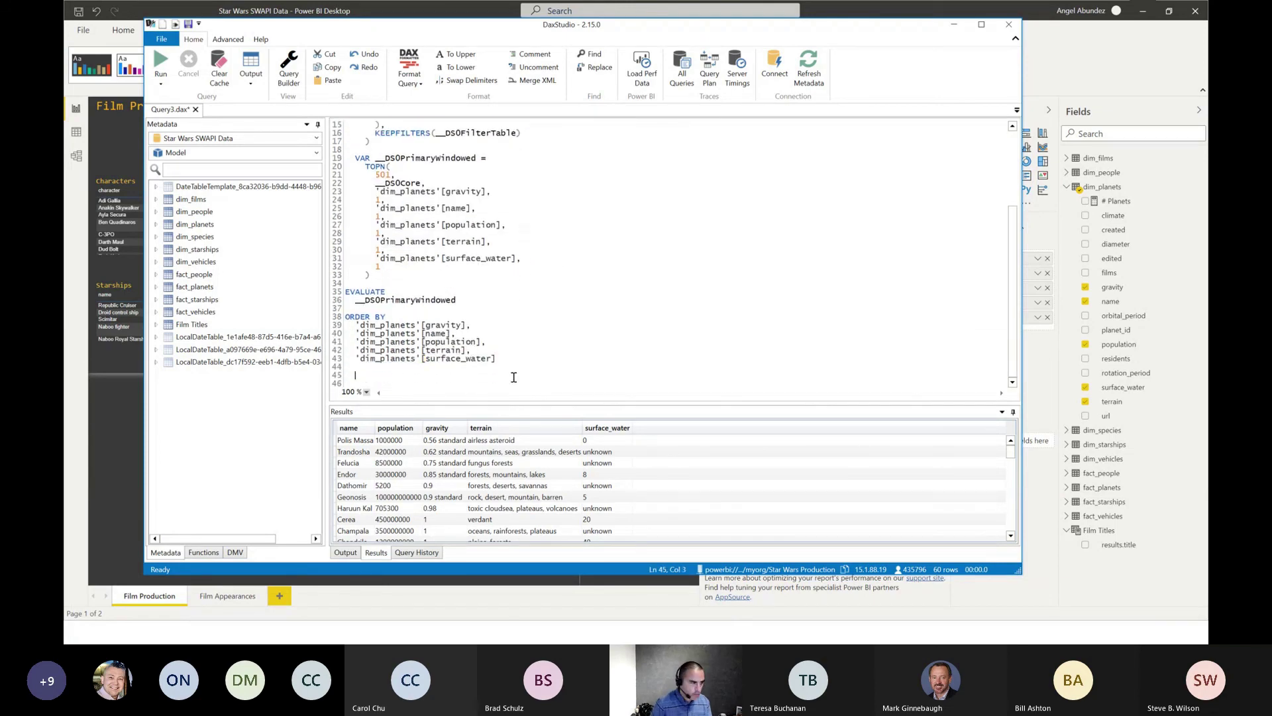
{"action": "key", "text": "ctrl+v"}
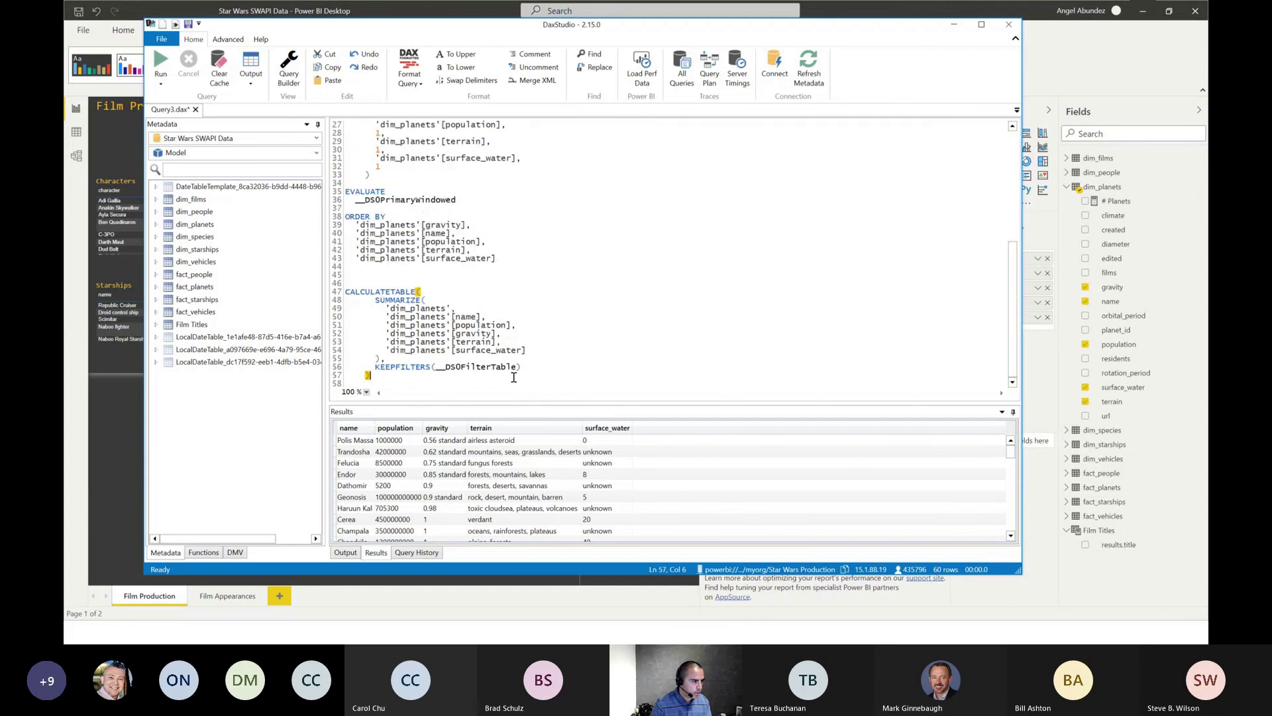
Replace __DSOFilterTable in the pasted expression's KEEPFILTERS with the TREATAS expression that defines the "The Phantom Menace" filter.
{"action": "left_click_drag", "start_coordinate": [435, 368], "coordinate": [512, 370]}
{"action": "scroll", "coordinate": [422, 262], "scroll_direction": "up", "scroll_amount": 9}
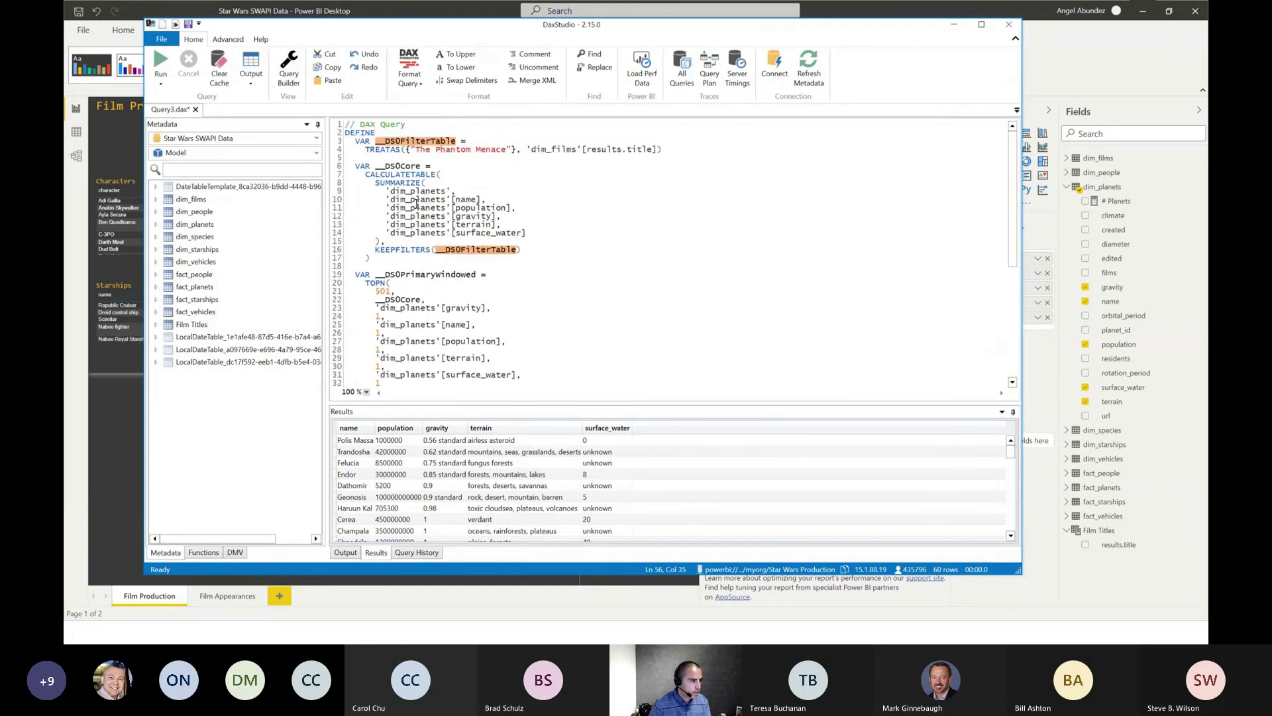
{"action": "left_click", "coordinate": [367, 148]}
{"action": "left_click_drag", "start_coordinate": [366, 150], "coordinate": [676, 151]}
{"action": "key", "text": "ctrl+c"}
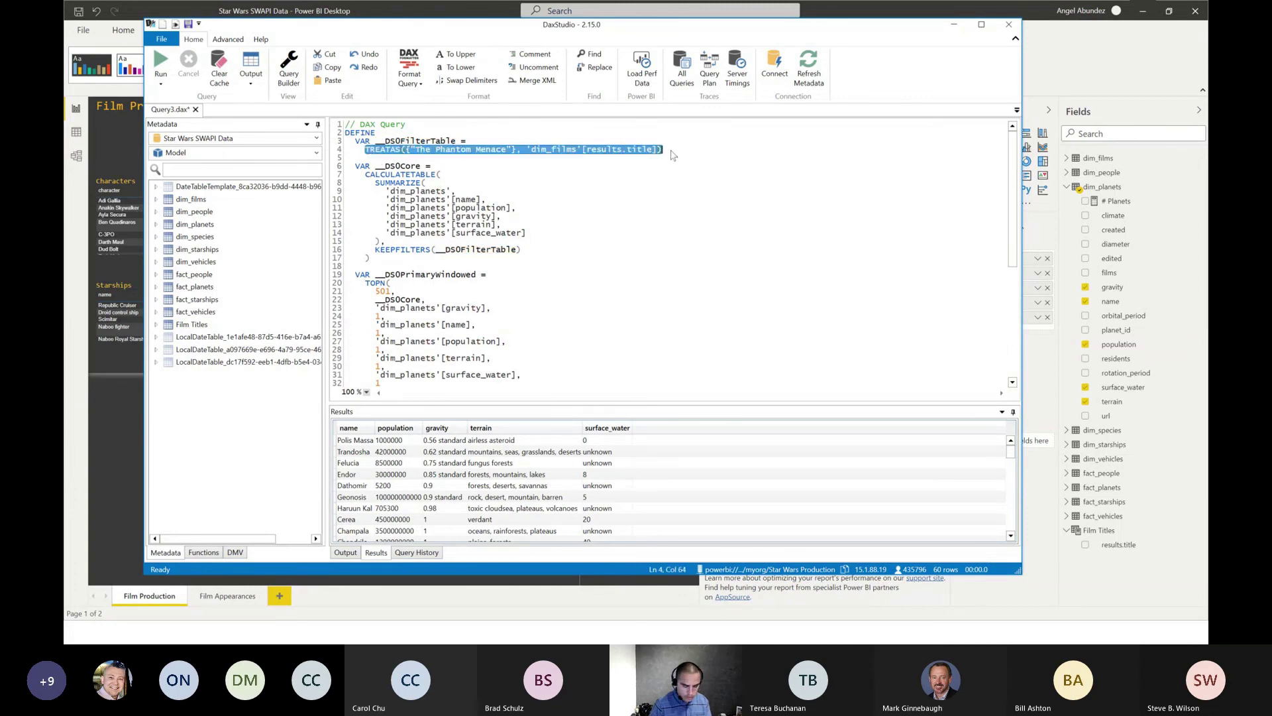
{"action": "scroll", "coordinate": [573, 288], "scroll_direction": "down", "scroll_amount": 9}
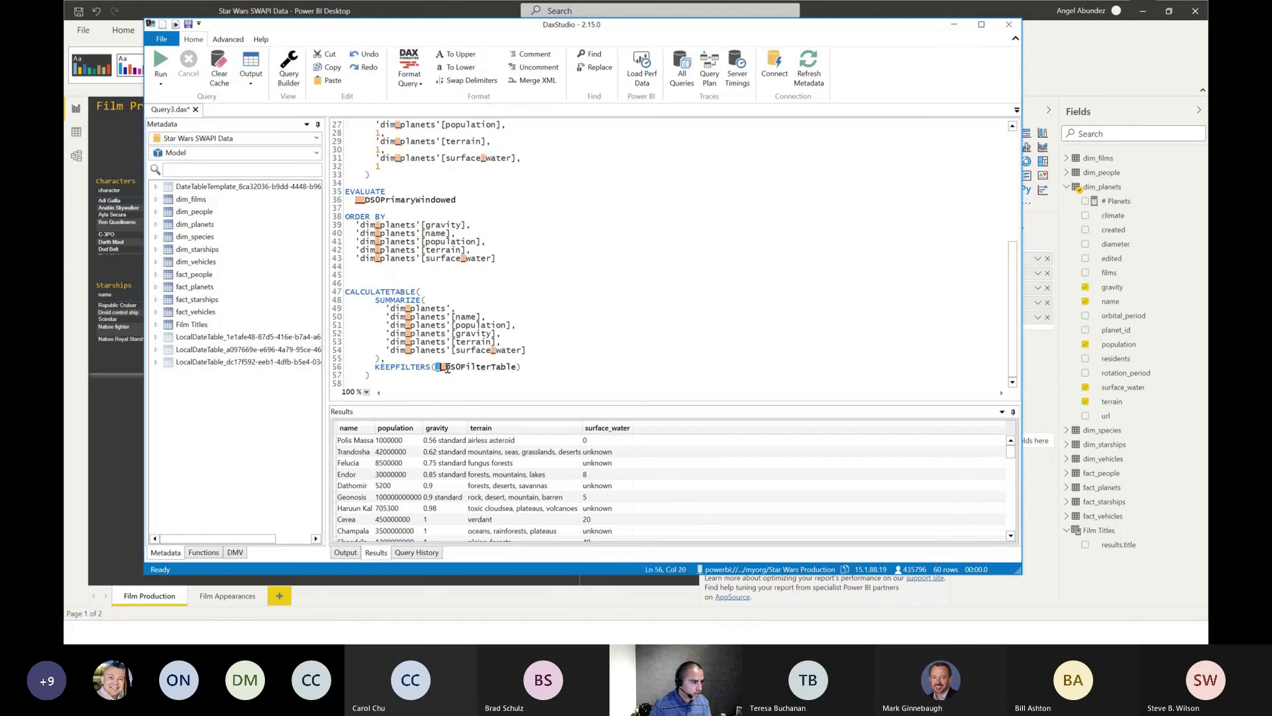
{"action": "left_click_drag", "start_coordinate": [434, 370], "coordinate": [516, 369]}
{"action": "key", "text": "ctrl+v"}
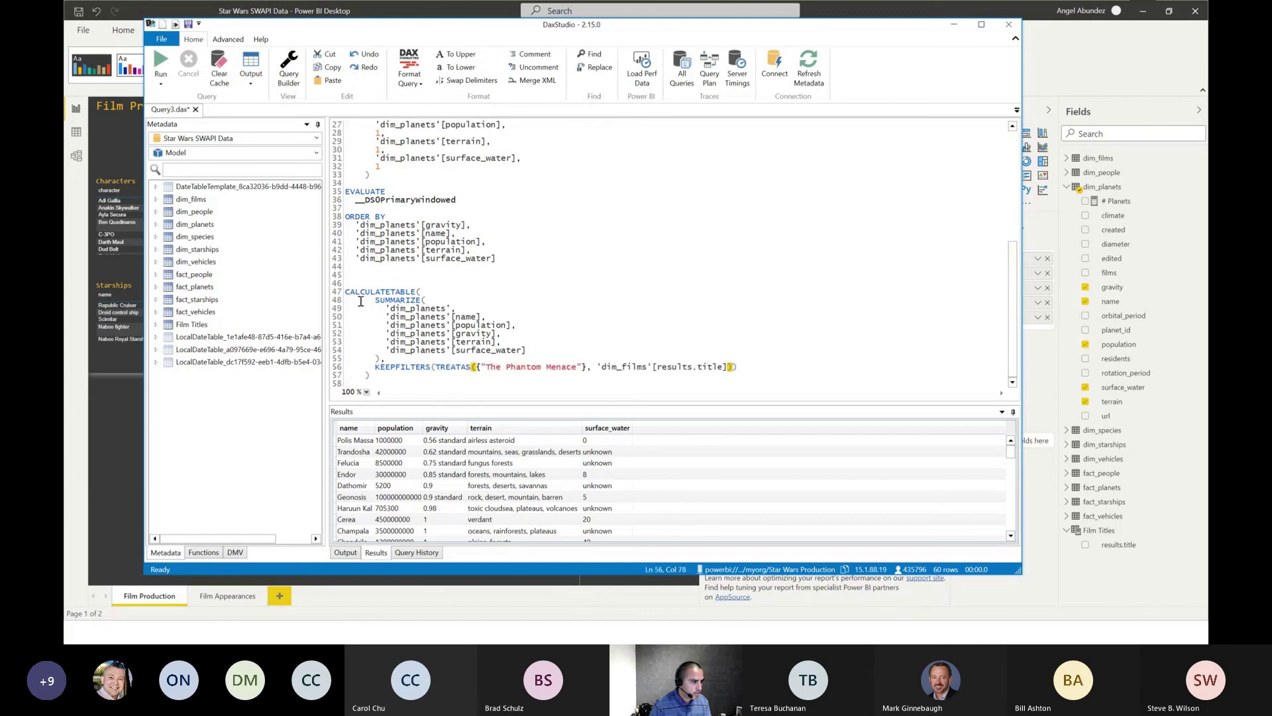
Try to run only the pasted CALCULATETABLE expression, and check the output and the expression's parentheses for the cause of problems.
{"action": "left_click_drag", "start_coordinate": [404, 390], "coordinate": [336, 296]}
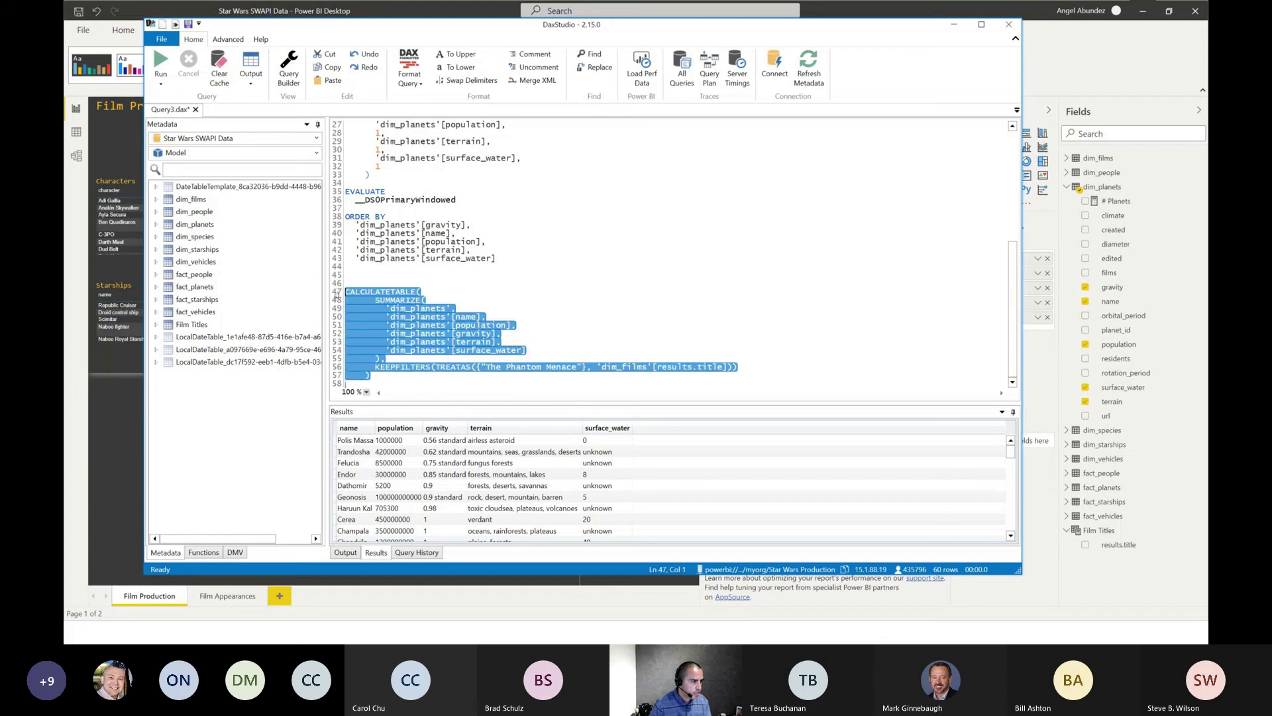
{"action": "left_click", "coordinate": [160, 65]}
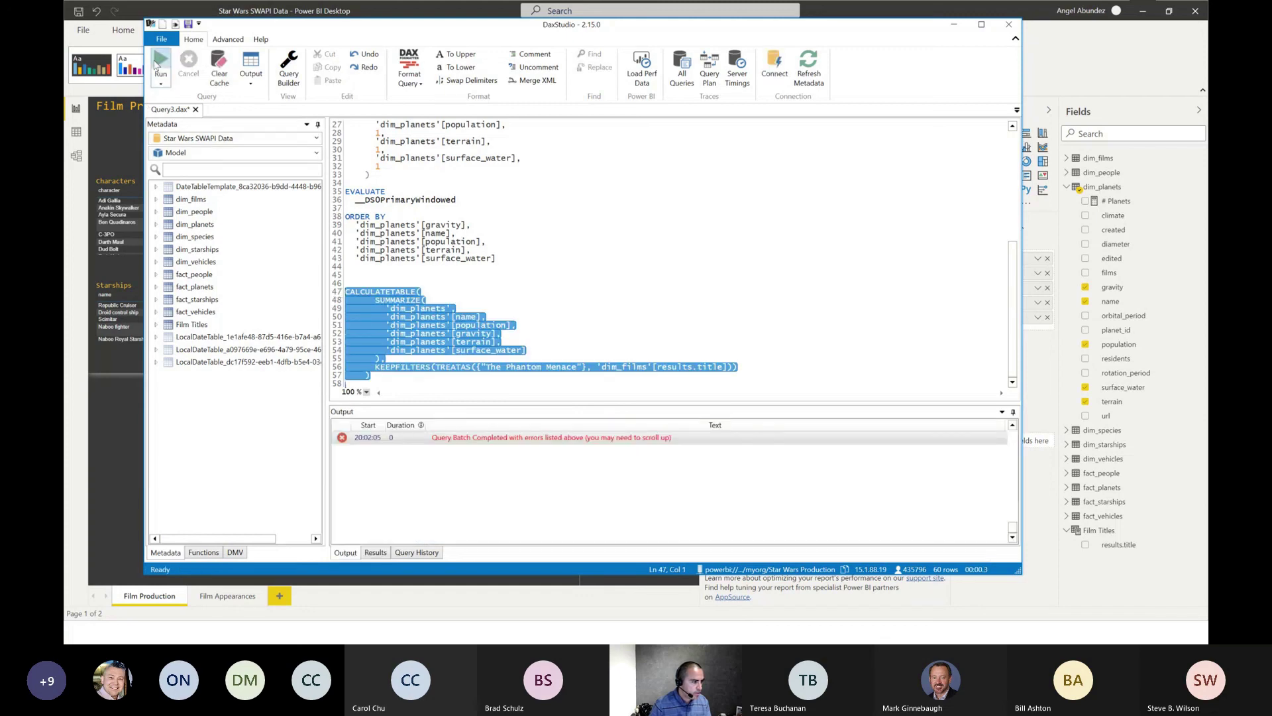
{"action": "scroll", "coordinate": [542, 528], "scroll_direction": "up", "scroll_amount": 3}
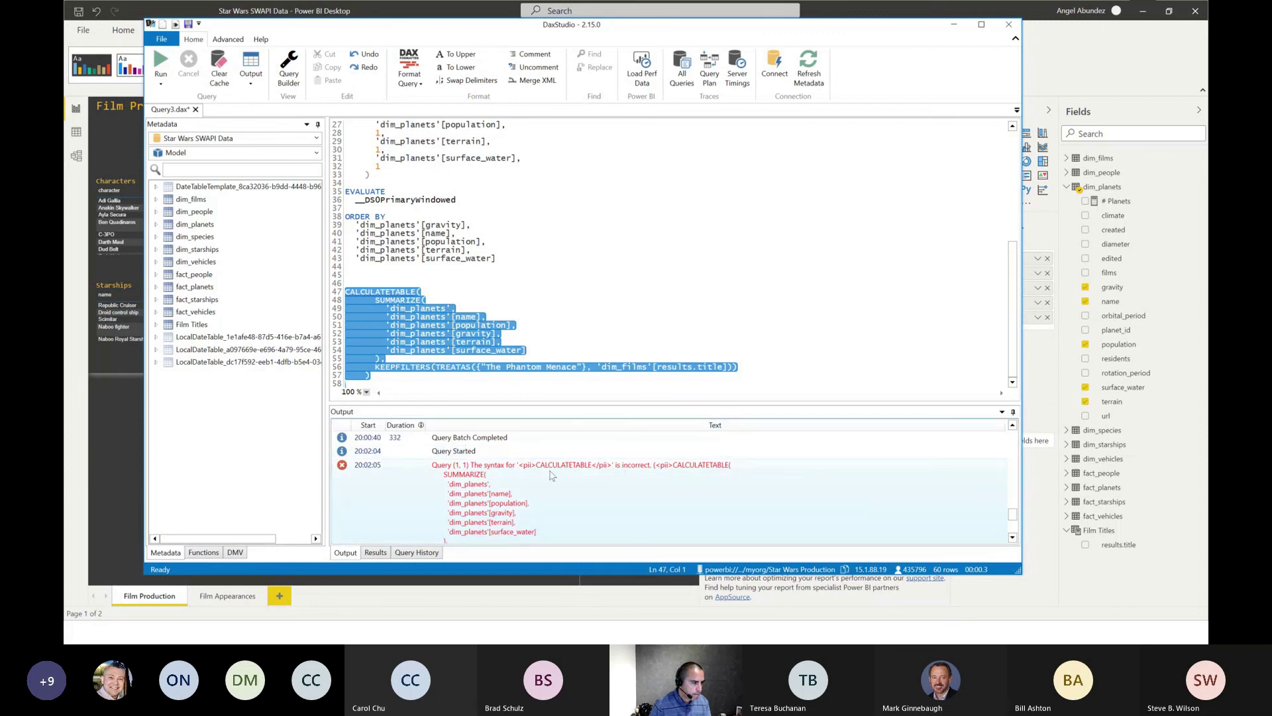
{"action": "left_click", "coordinate": [446, 336]}
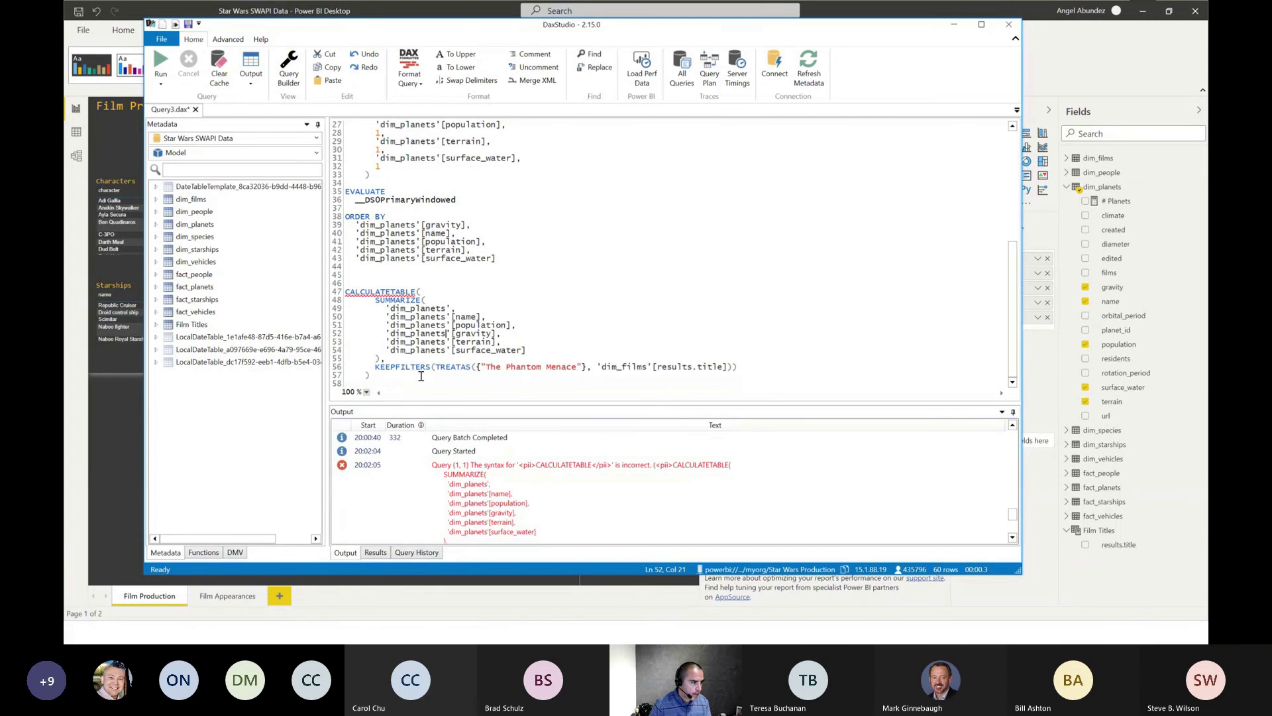
{"action": "left_click", "coordinate": [749, 366]}
{"action": "left_click", "coordinate": [747, 378]}
{"action": "left_click", "coordinate": [380, 359]}
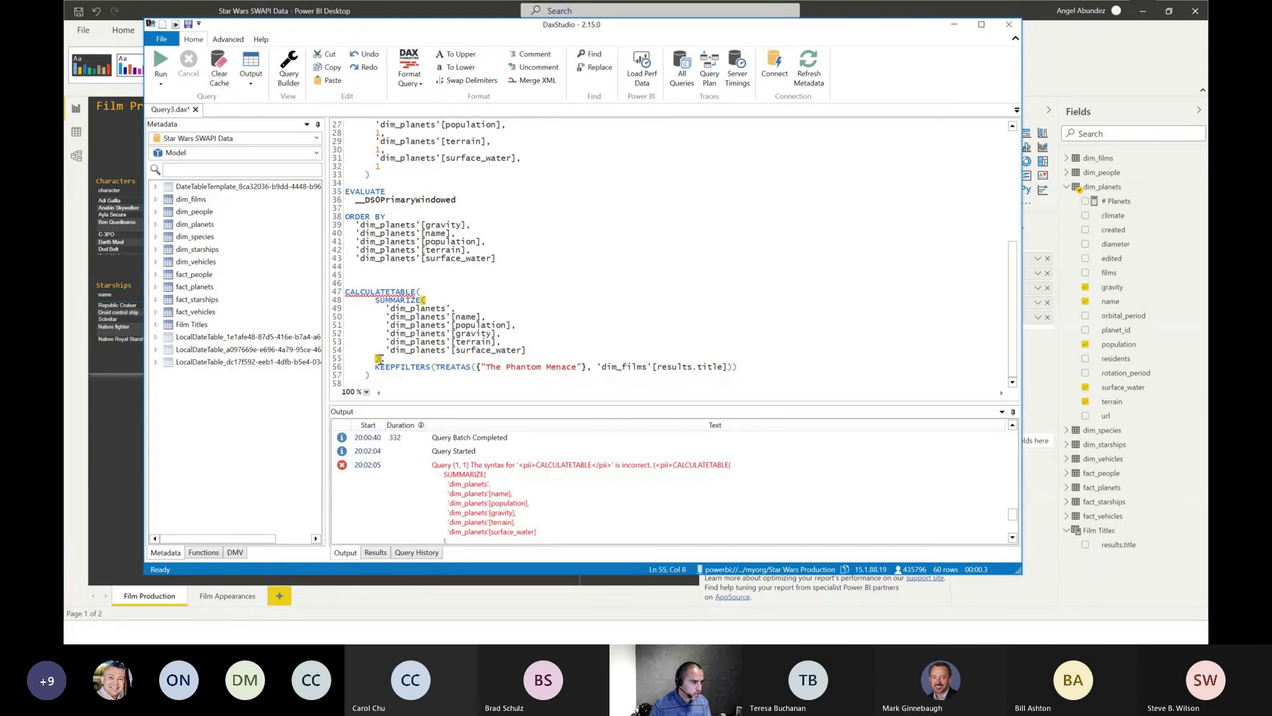
{"action": "left_click", "coordinate": [733, 367]}
{"action": "left_click", "coordinate": [744, 369]}
{"action": "left_click", "coordinate": [401, 385]}
{"action": "left_click", "coordinate": [393, 376]}
Add the keyword evaluate on the line above the pasted CALCULATETABLE expression and run only that statement.
{"action": "left_click", "coordinate": [383, 284]}
{"action": "type", "text": "evalu"}
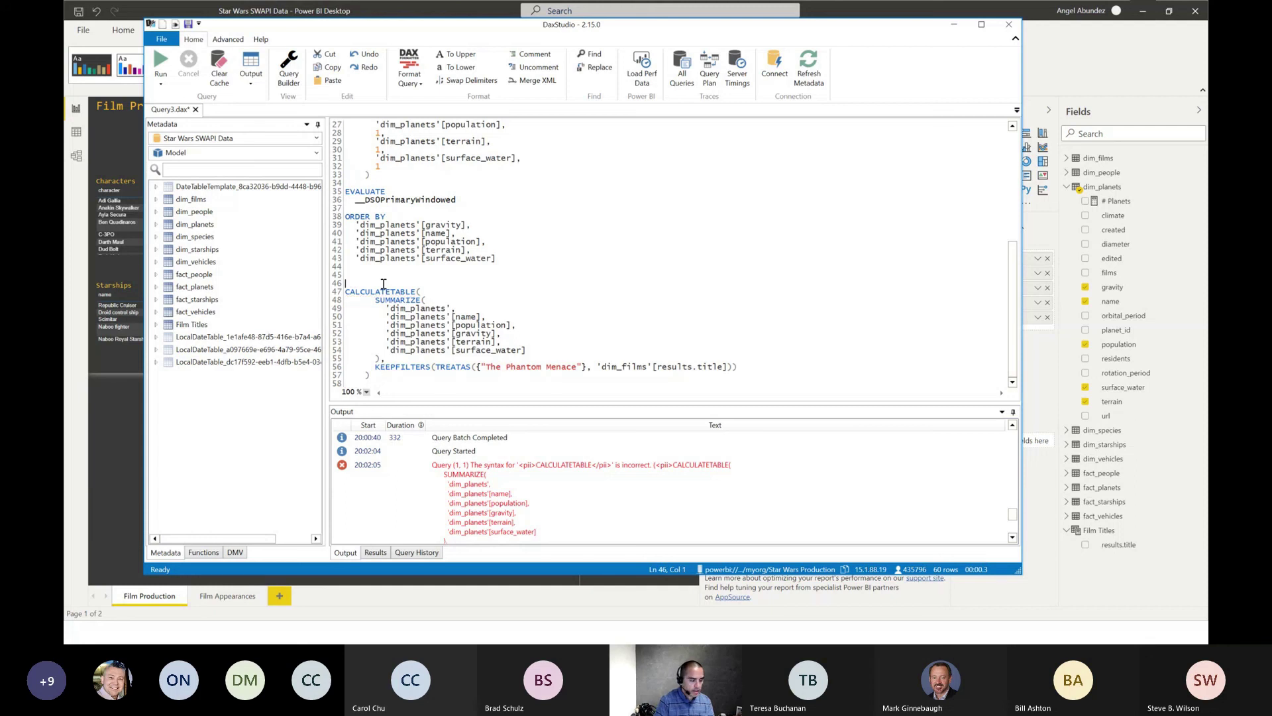
{"action": "type", "text": "ate"}
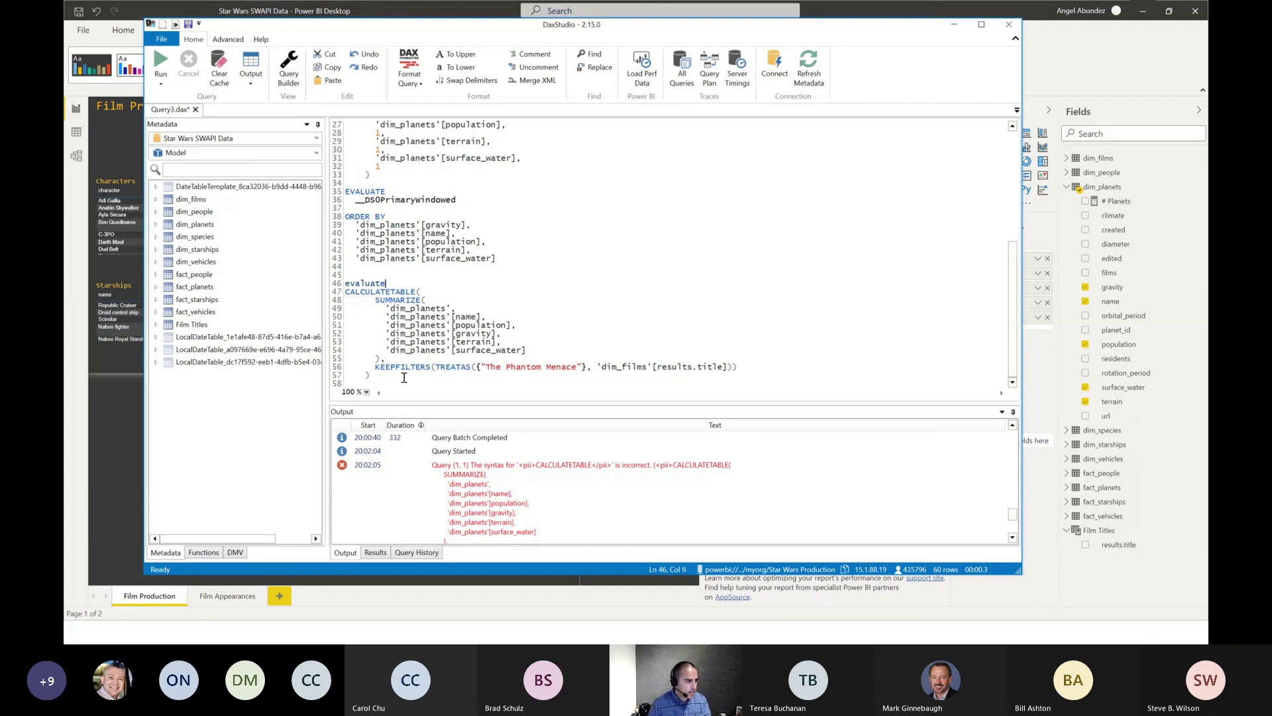
{"action": "left_click_drag", "start_coordinate": [369, 376], "coordinate": [333, 285]}
{"action": "key", "text": "super+c"}
{"action": "left_click", "coordinate": [164, 61]}
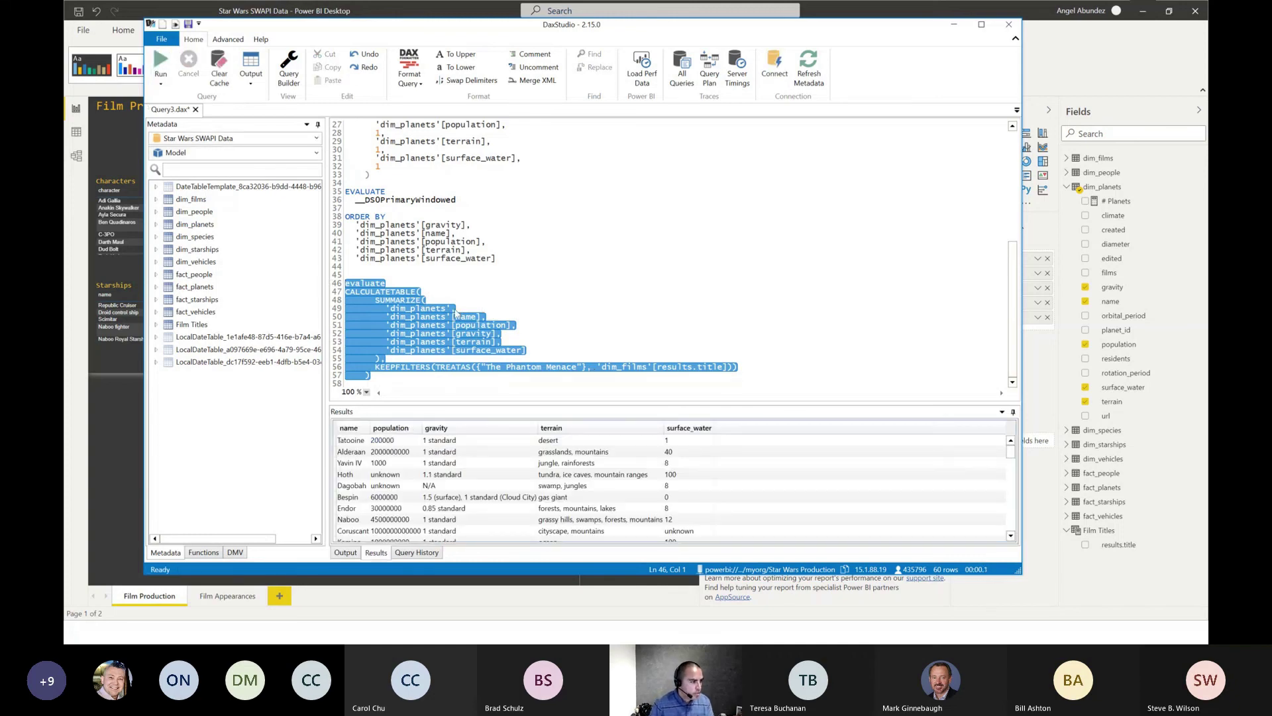
Delete the entire original DAX query above the new evaluate statement, from the DAX Query comment through the ORDER BY clause.
{"action": "left_click", "coordinate": [465, 379]}
{"action": "left_click_drag", "start_coordinate": [507, 264], "coordinate": [356, 141]}
{"action": "left_click_drag", "start_coordinate": [297, 72], "coordinate": [199, 20]}
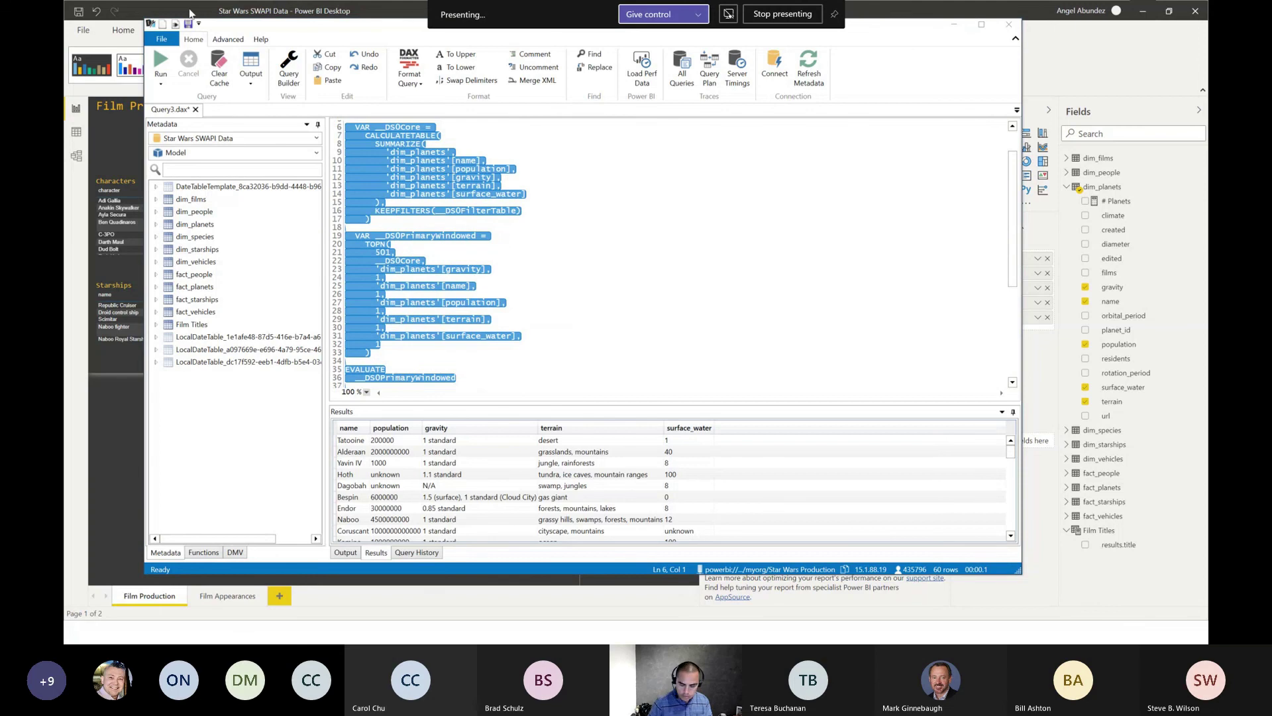
{"action": "left_click", "coordinate": [477, 185]}
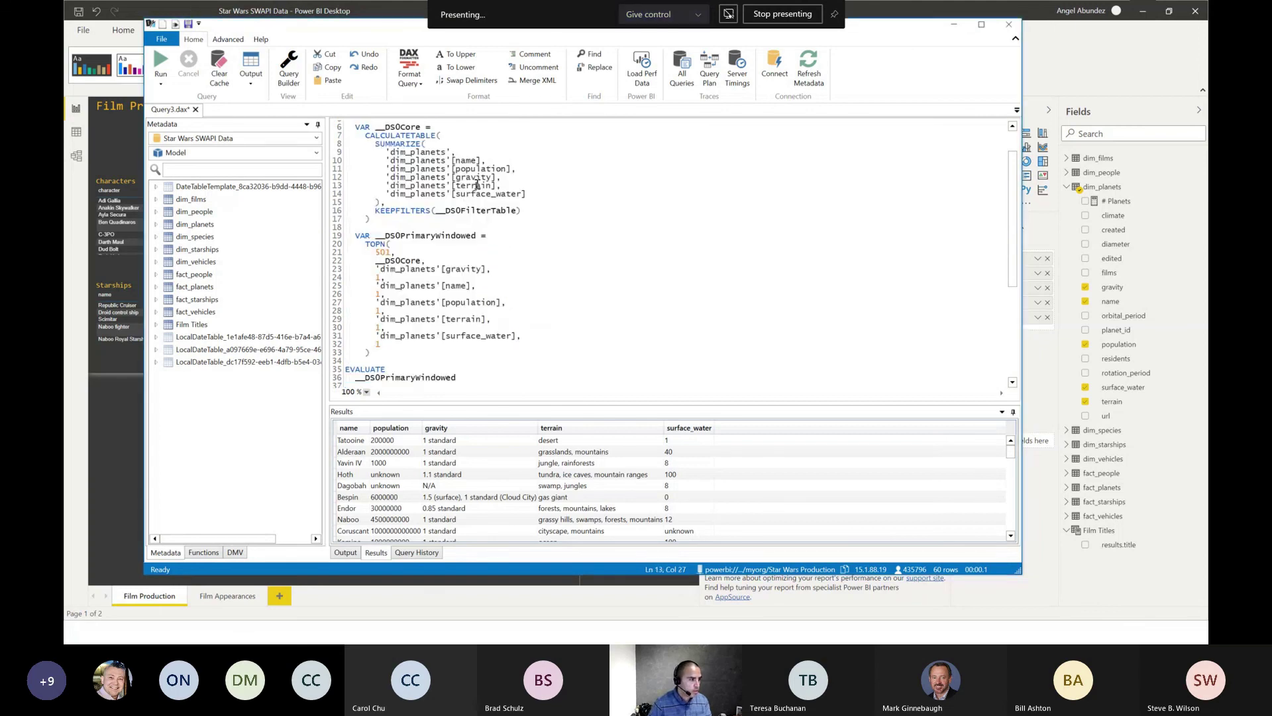
{"action": "left_click_drag", "start_coordinate": [356, 127], "coordinate": [381, 261]}
{"action": "scroll", "coordinate": [397, 298], "scroll_direction": "down", "scroll_amount": 6}
{"action": "scroll", "coordinate": [409, 335], "scroll_direction": "down", "scroll_amount": 1}
{"action": "left_click_drag", "start_coordinate": [501, 261], "coordinate": [305, 61]}
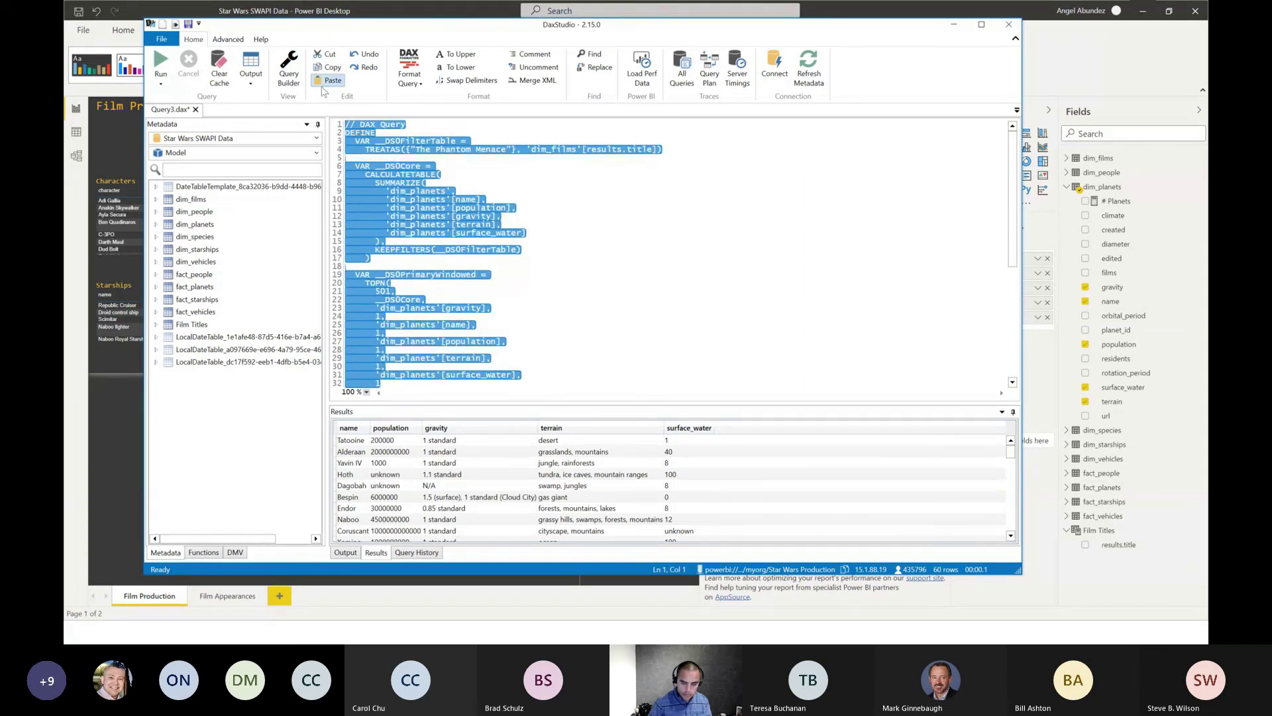
{"action": "left_click", "coordinate": [325, 82]}
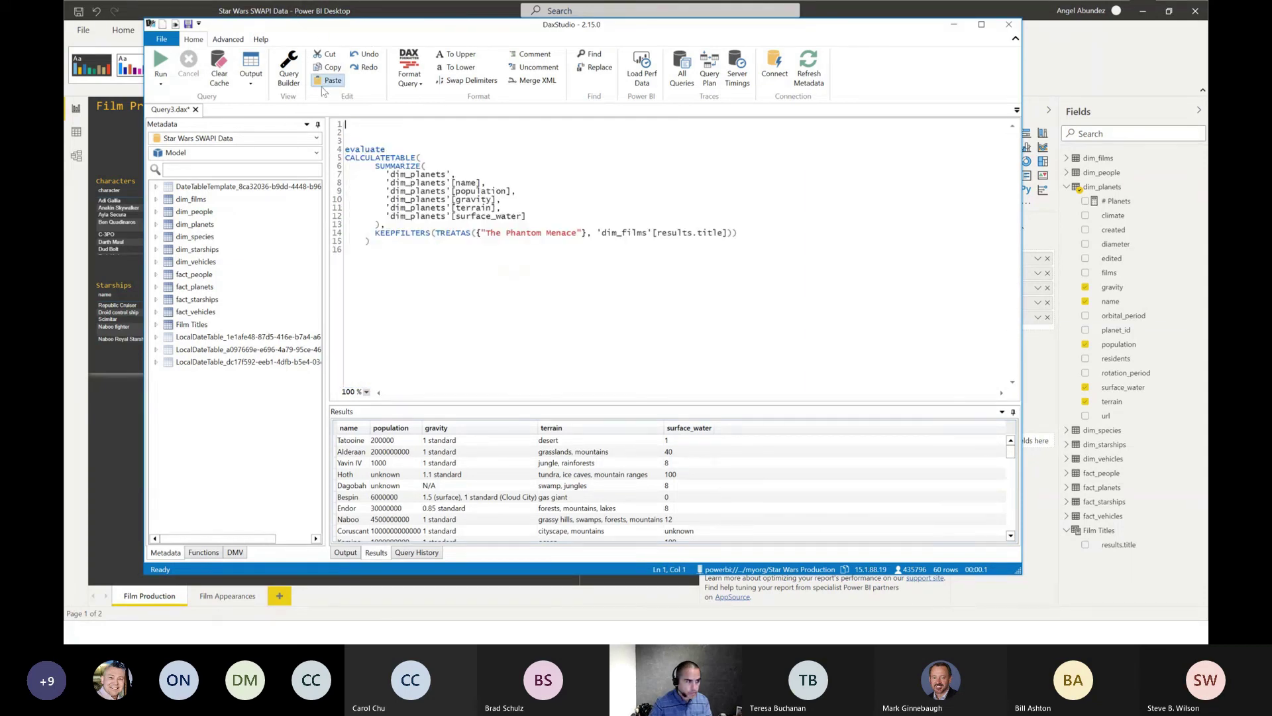
Rewrite the evaluate keyword in uppercase as EVALUATE.
{"action": "double_click", "coordinate": [369, 149]}
{"action": "type", "text": "EVALUAT"}
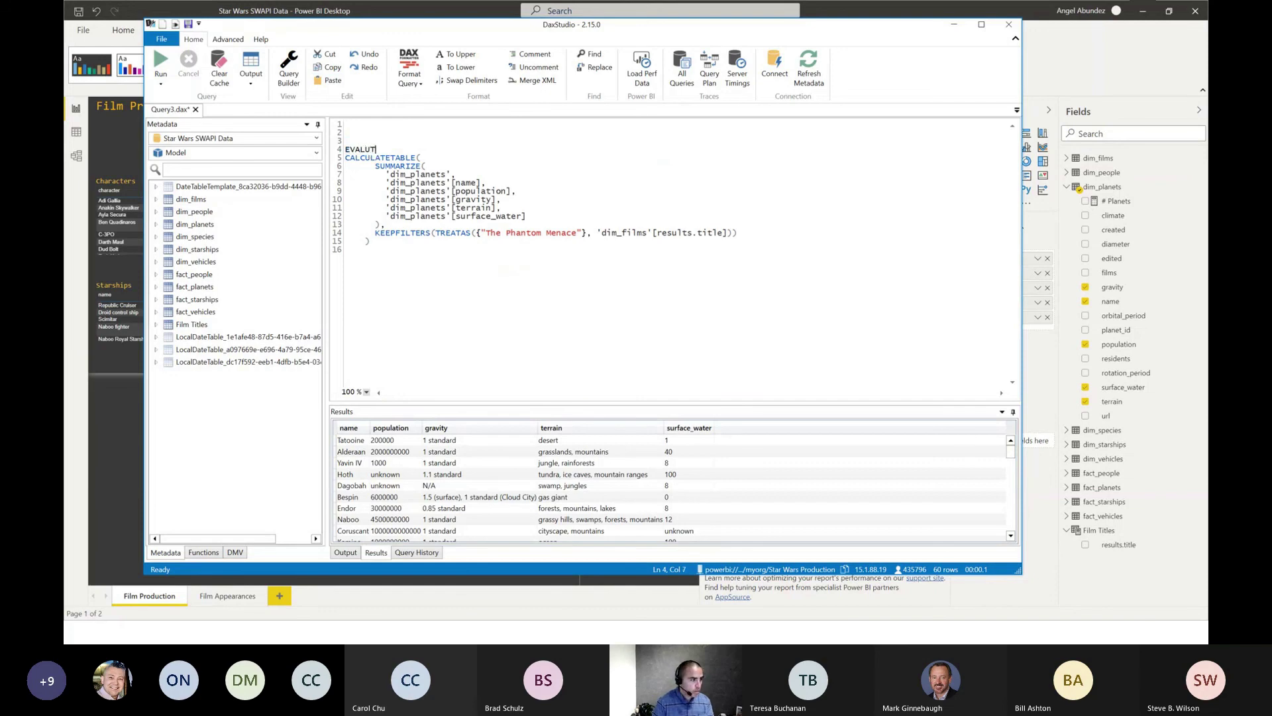
{"action": "type", "text": "E"}
{"action": "left_click", "coordinate": [554, 273]}
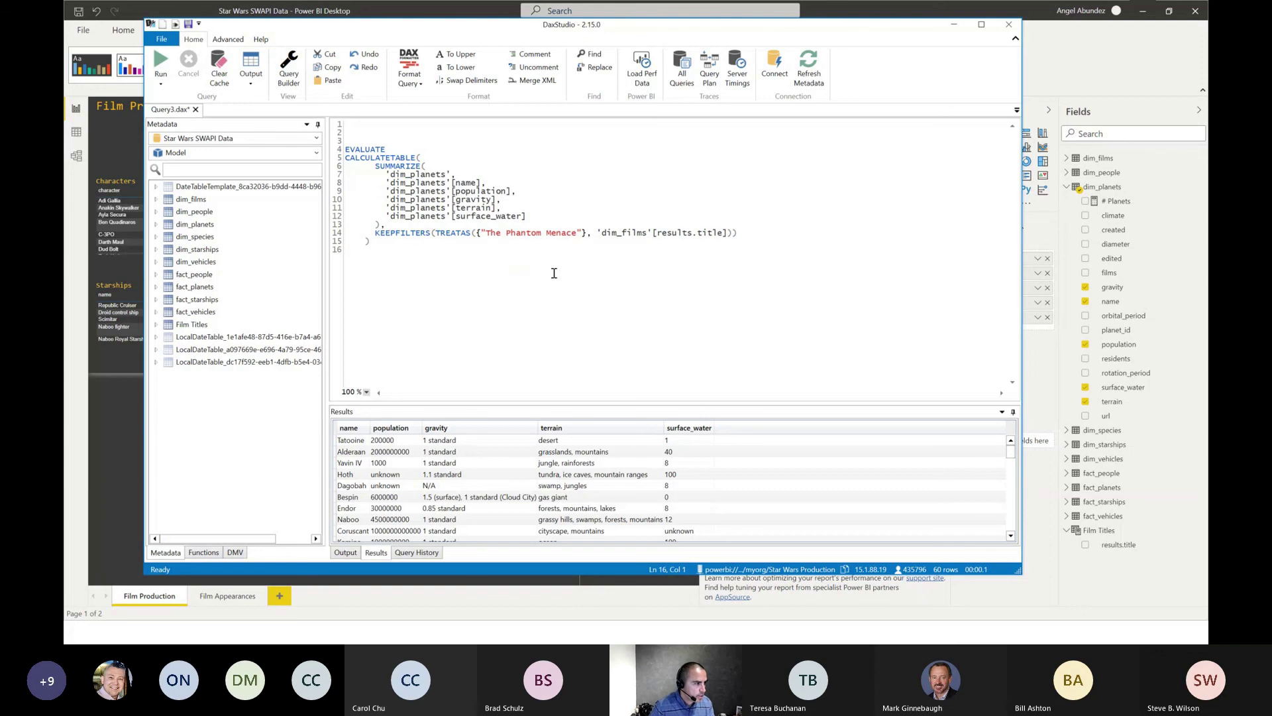
Replace the 'dim_films'[results.title] column in the TREATAS filter with dim_films[film_id] from the model's metadata.
{"action": "left_click_drag", "start_coordinate": [375, 232], "coordinate": [698, 232]}
{"action": "left_click_drag", "start_coordinate": [486, 233], "coordinate": [577, 234]}
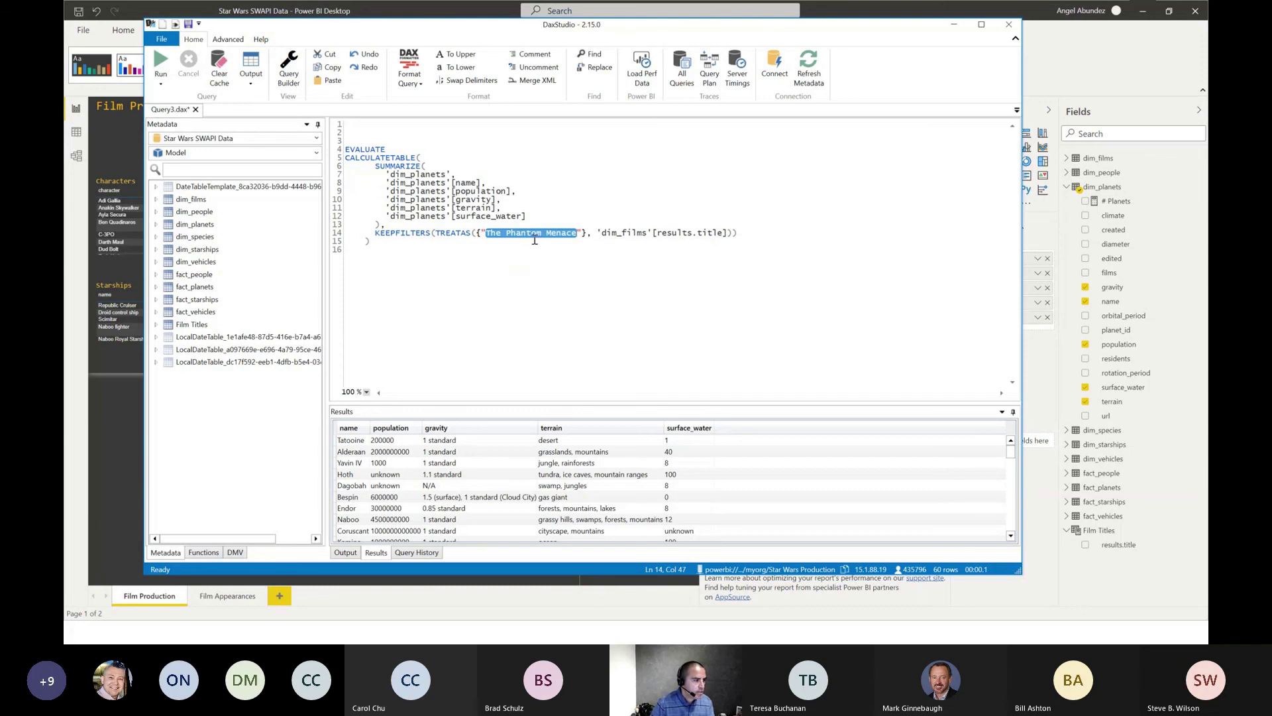
{"action": "left_click", "coordinate": [157, 200]}
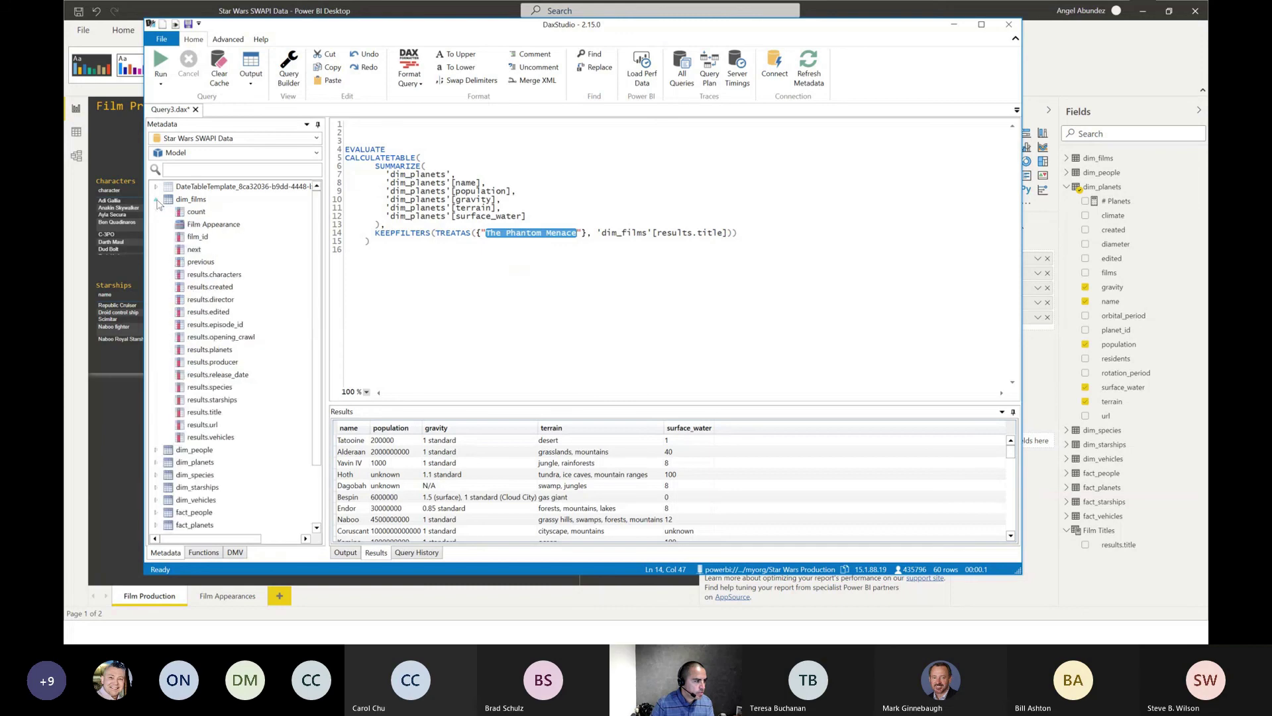
{"action": "left_click", "coordinate": [196, 237]}
{"action": "left_click_drag", "start_coordinate": [194, 241], "coordinate": [599, 242]}
{"action": "left_click", "coordinate": [716, 236]}
{"action": "left_click_drag", "start_coordinate": [689, 233], "coordinate": [820, 233]}
{"action": "key", "text": "Delete"}
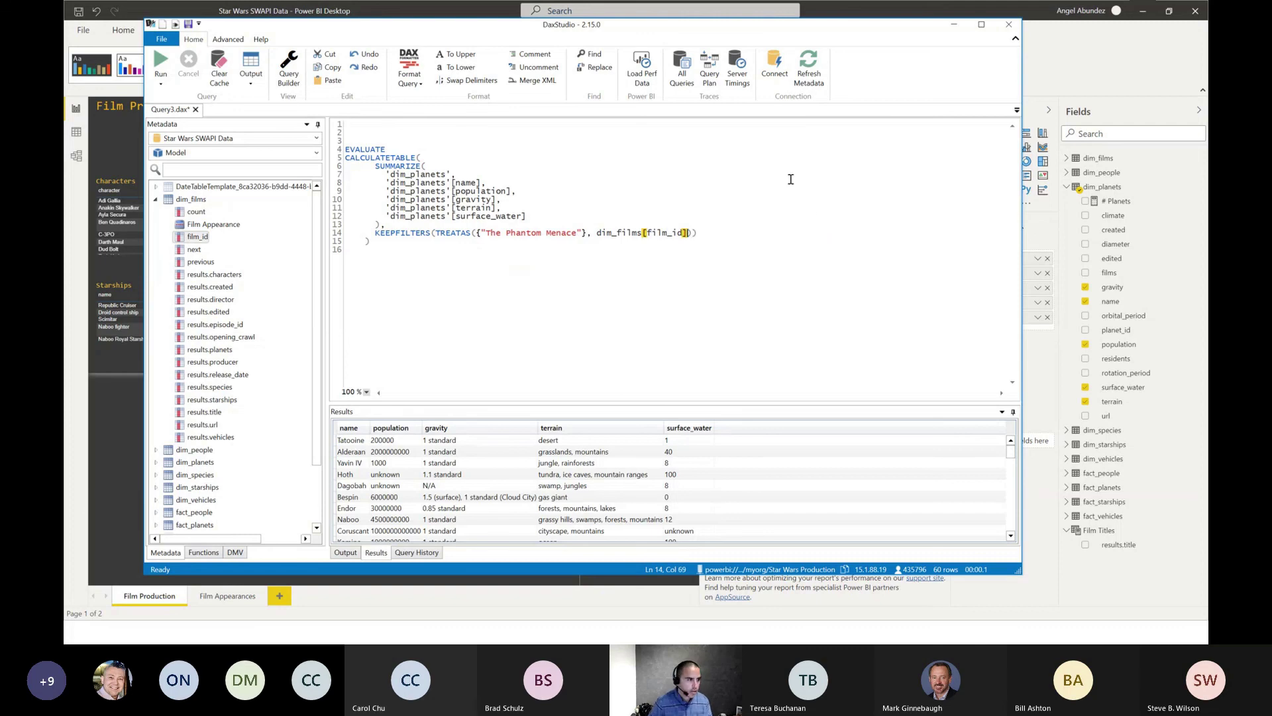
Run the query with the TREATAS film value set to 1, and again with it set to 2.
{"action": "left_click_drag", "start_coordinate": [482, 234], "coordinate": [583, 234]}
{"action": "type", "text": "1"}
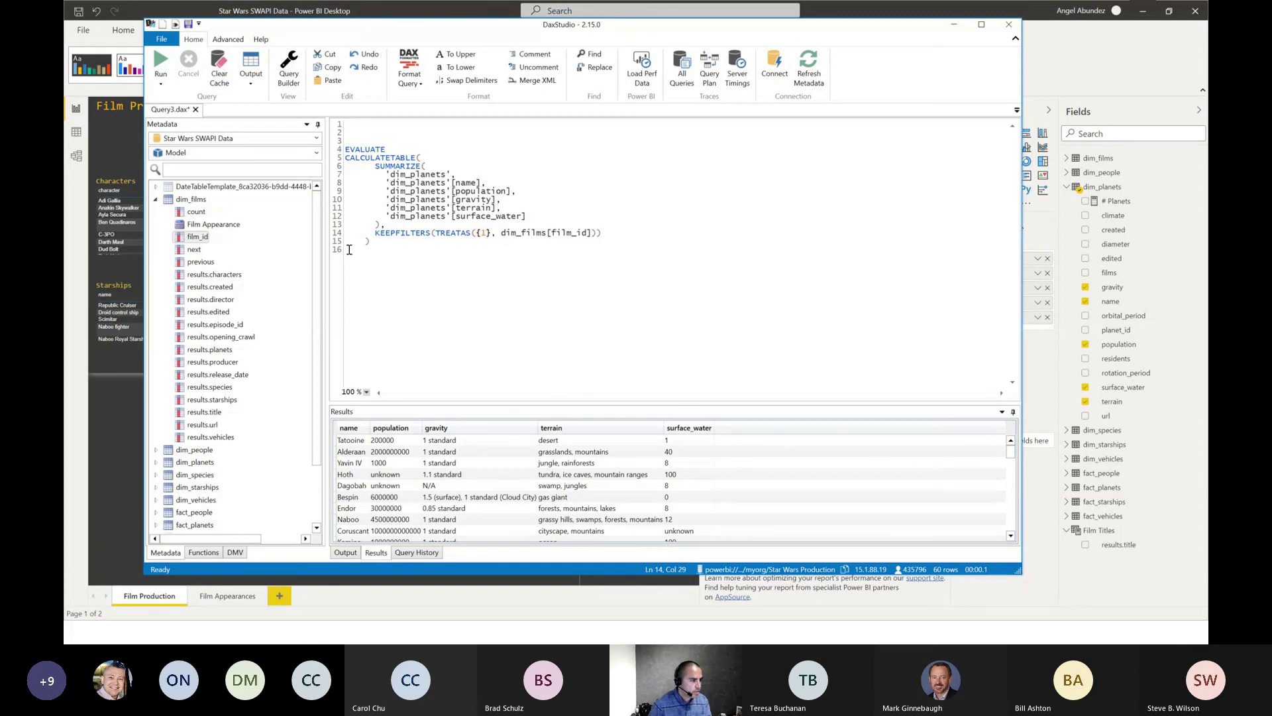
{"action": "left_click", "coordinate": [160, 61]}
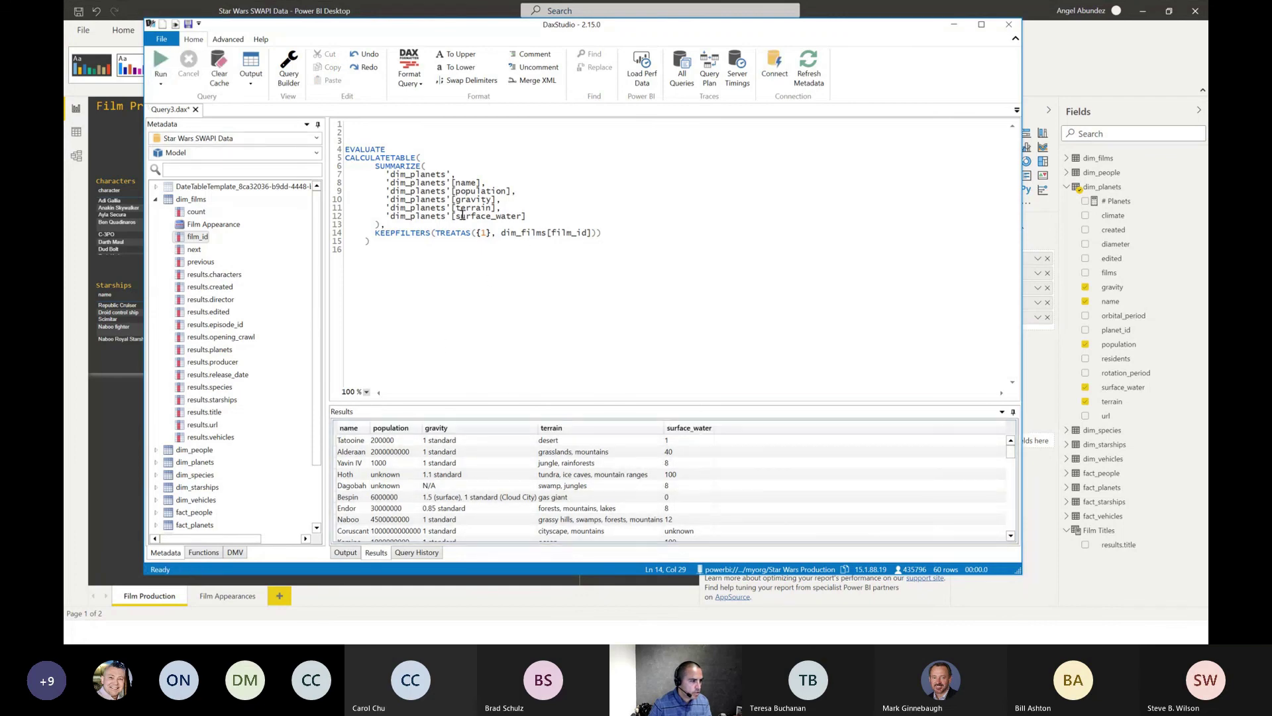
{"action": "double_click", "coordinate": [484, 232]}
{"action": "type", "text": "2"}
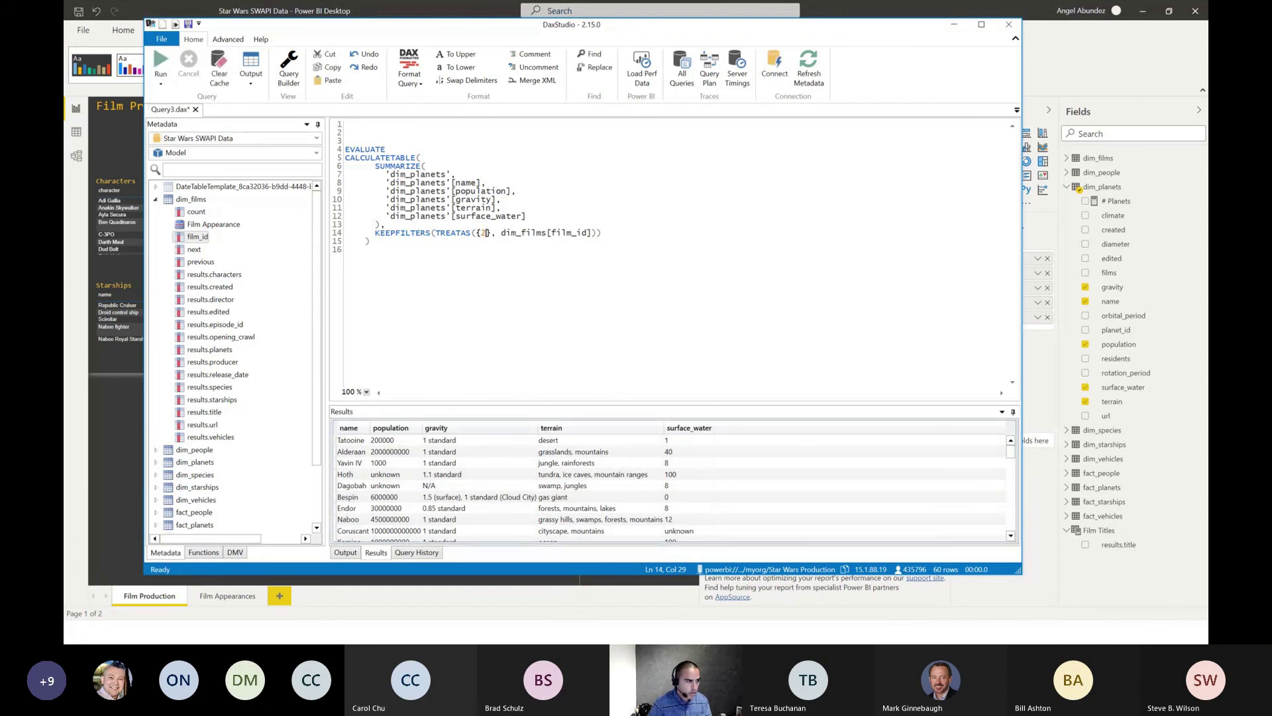
{"action": "left_click", "coordinate": [156, 61]}
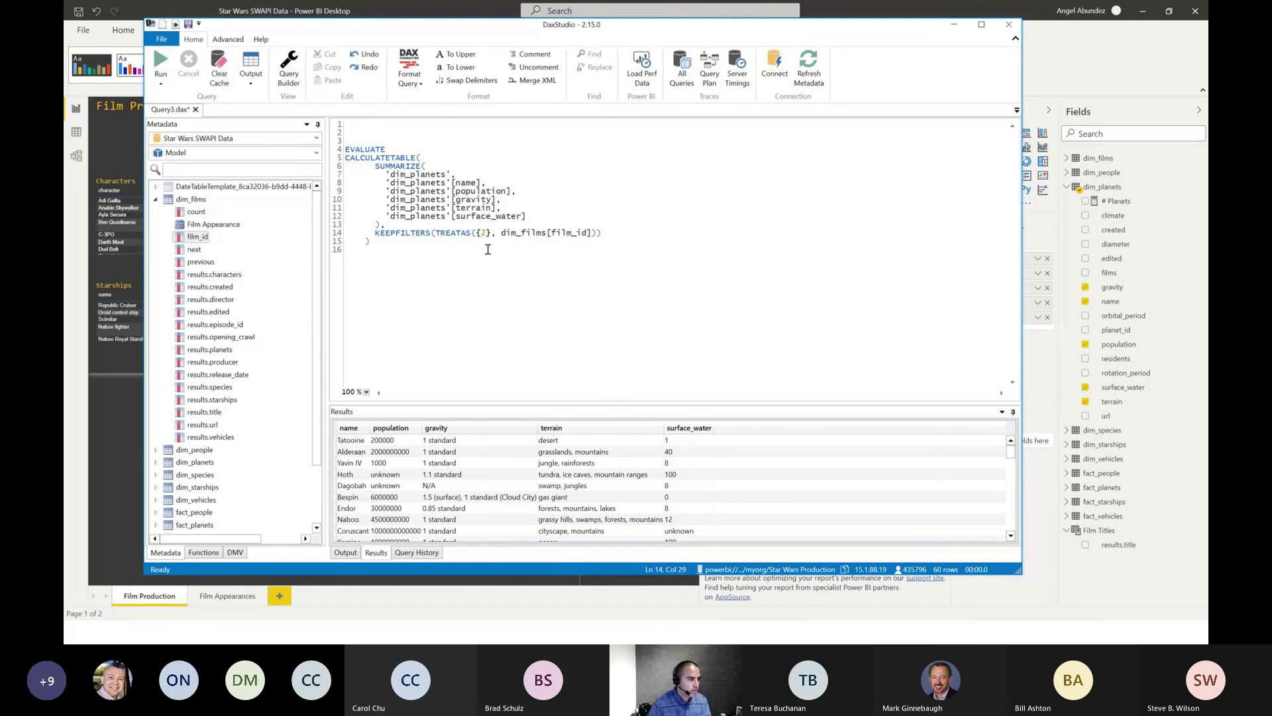
Copy the complete EVALUATE statement for the planets and switch to Power BI Report Builder.
{"action": "left_click_drag", "start_coordinate": [412, 248], "coordinate": [338, 144]}
{"action": "key", "text": "ctrl+c"}
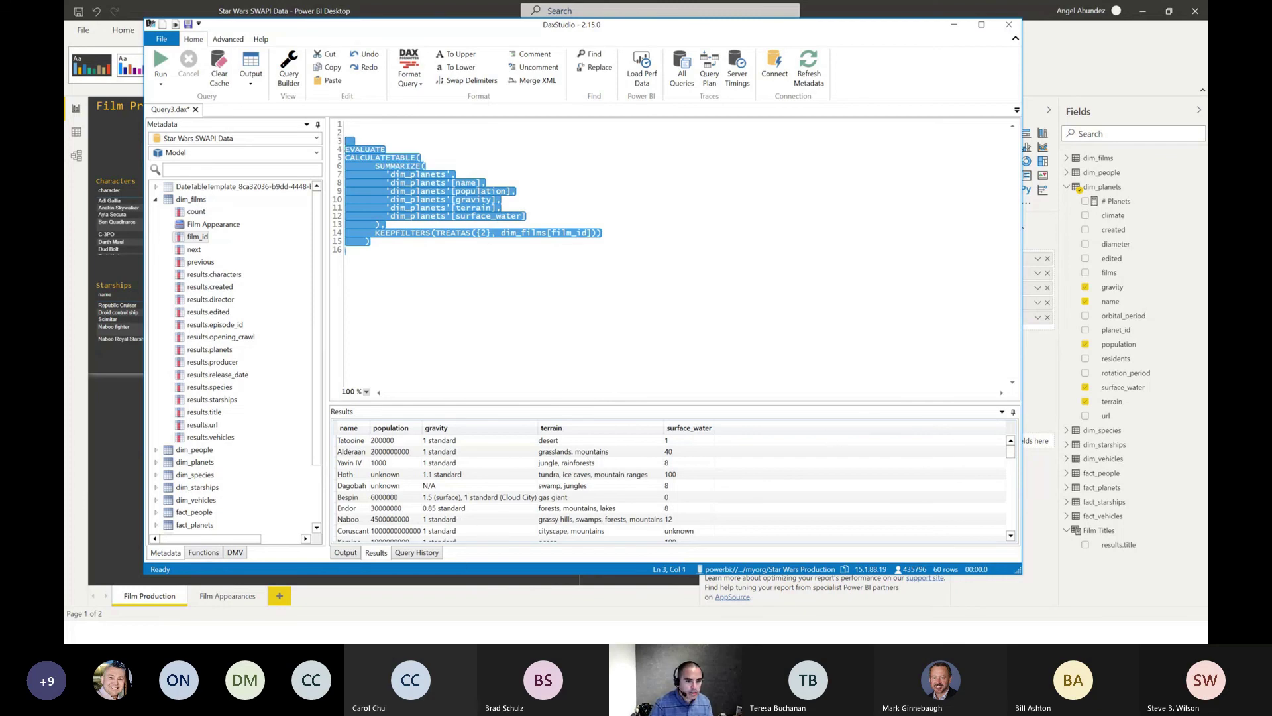
{"action": "key", "text": "alt+Tab"}
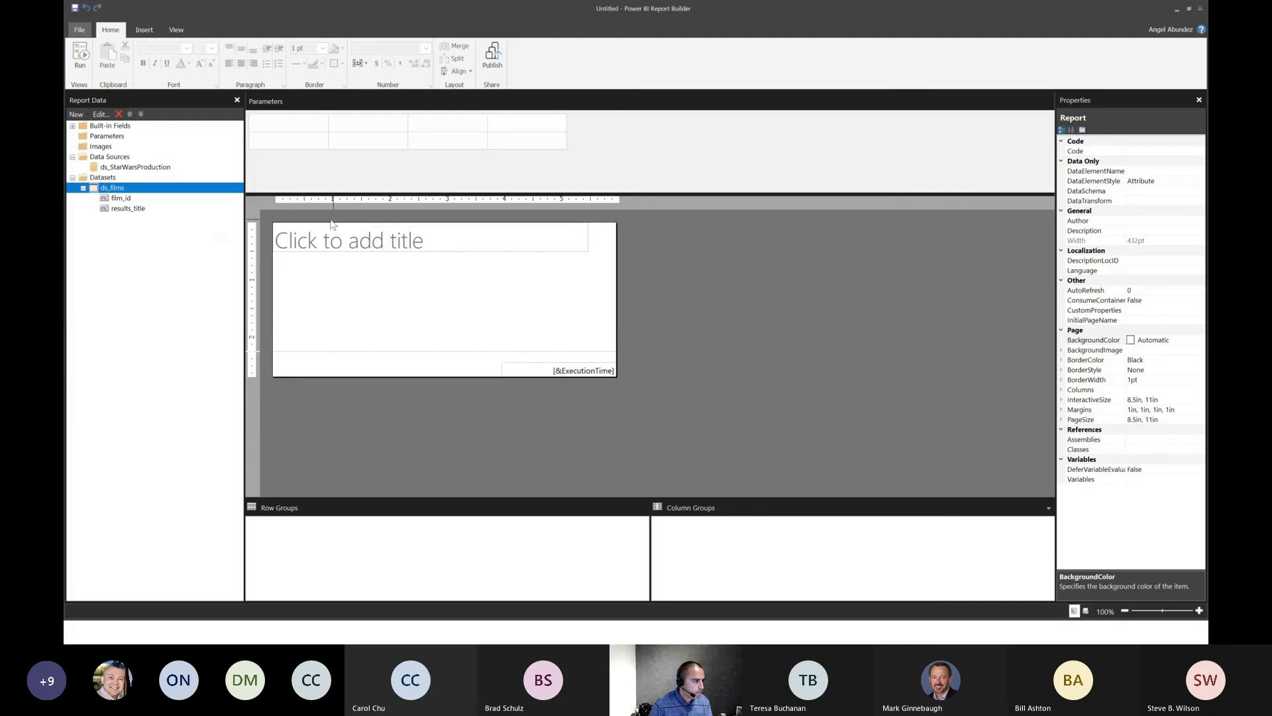
Add a dataset named ds_planets that uses the ds_StarWarsProduction data source.
{"action": "right_click", "coordinate": [122, 179]}
{"action": "left_click", "coordinate": [156, 189]}
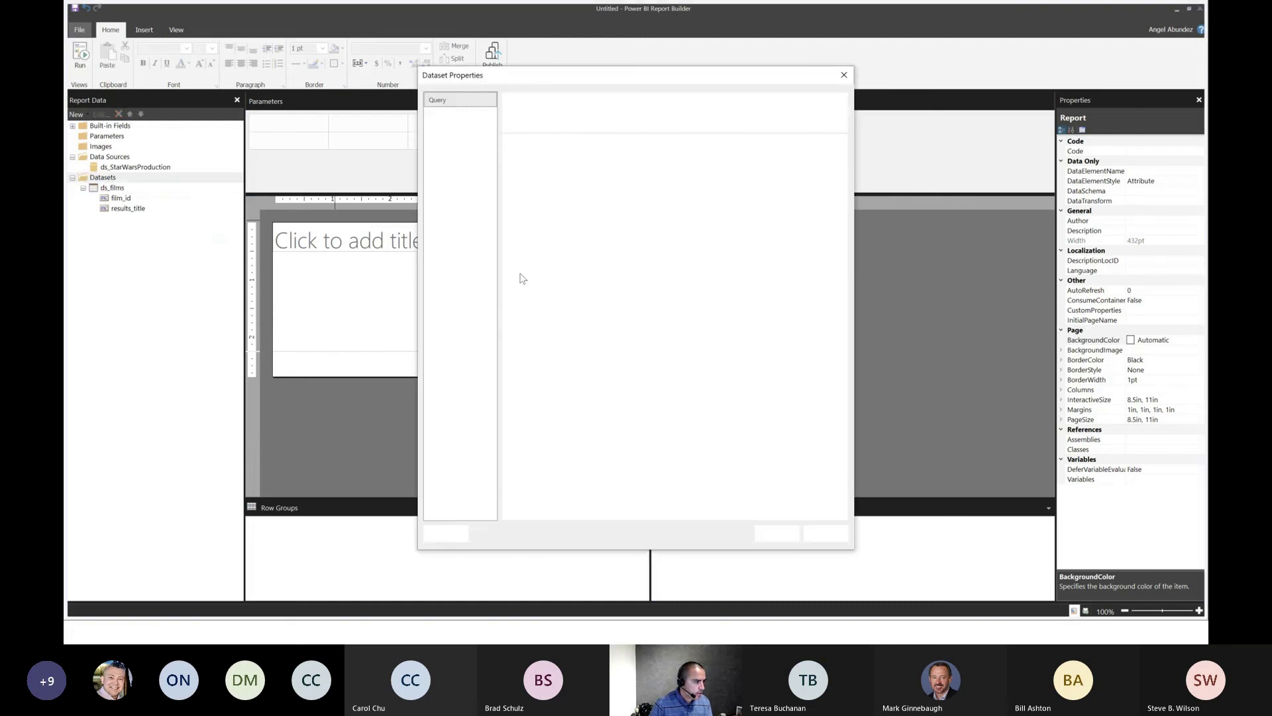
{"action": "type", "text": "DS_"}
{"action": "key", "text": "BackSpace"}
{"action": "type", "text": "ds_planets"}
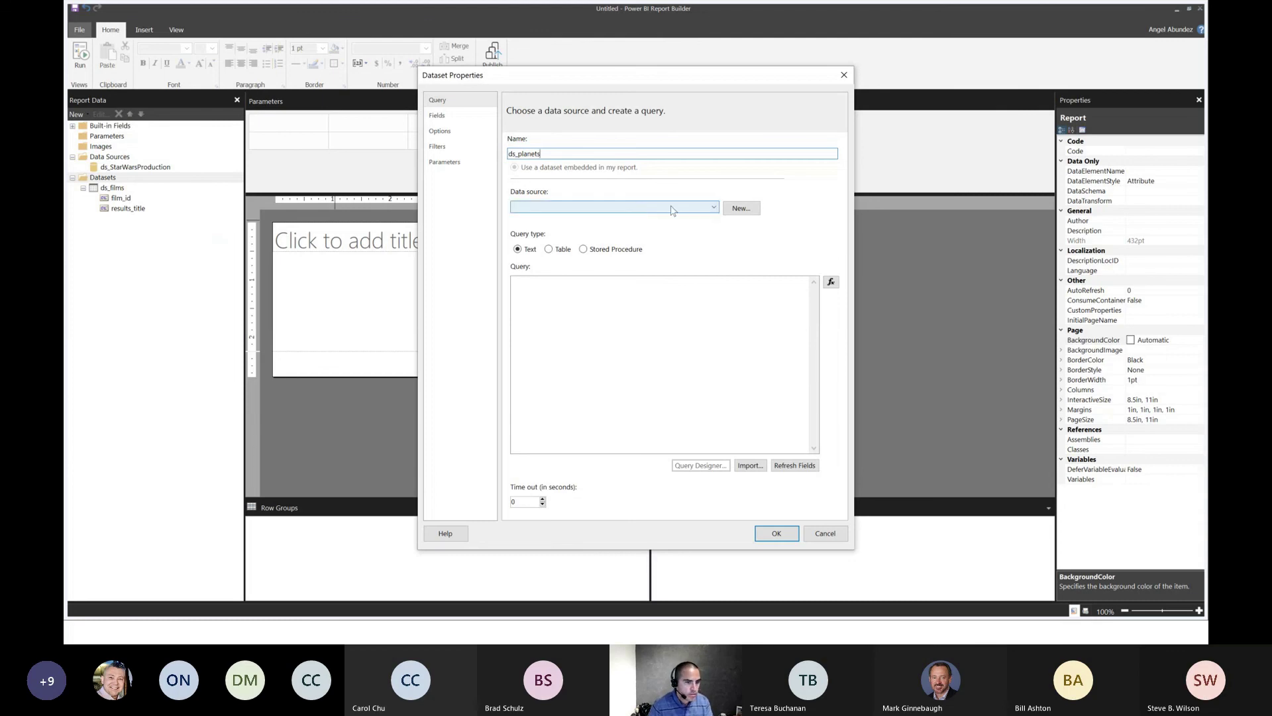
{"action": "key", "text": "alt+Tab"}
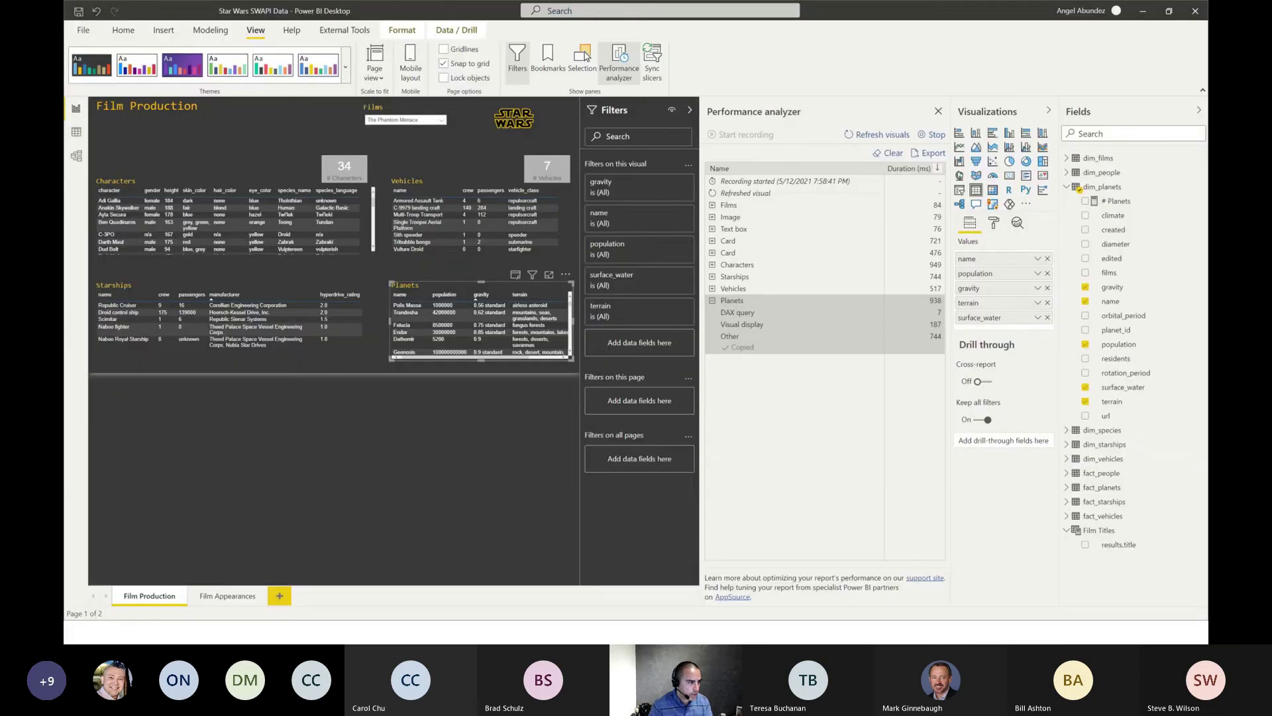
{"action": "key", "text": "alt+Tab"}
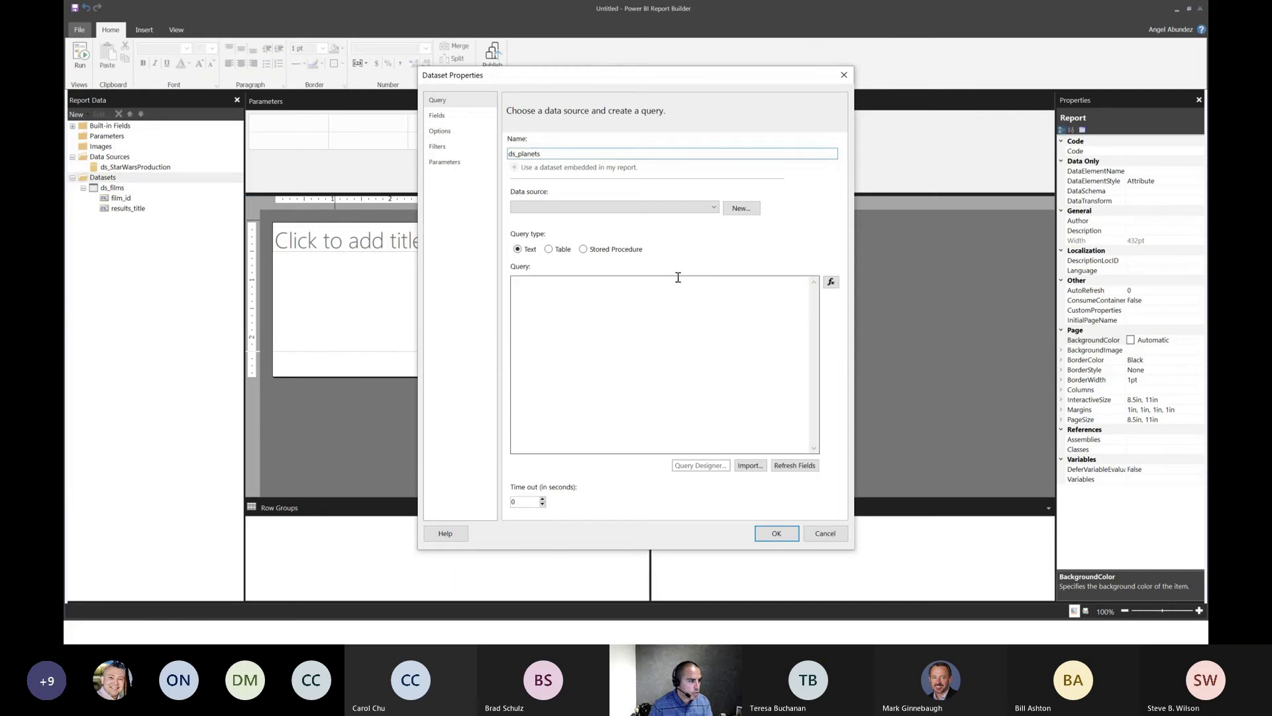
{"action": "left_click", "coordinate": [684, 211]}
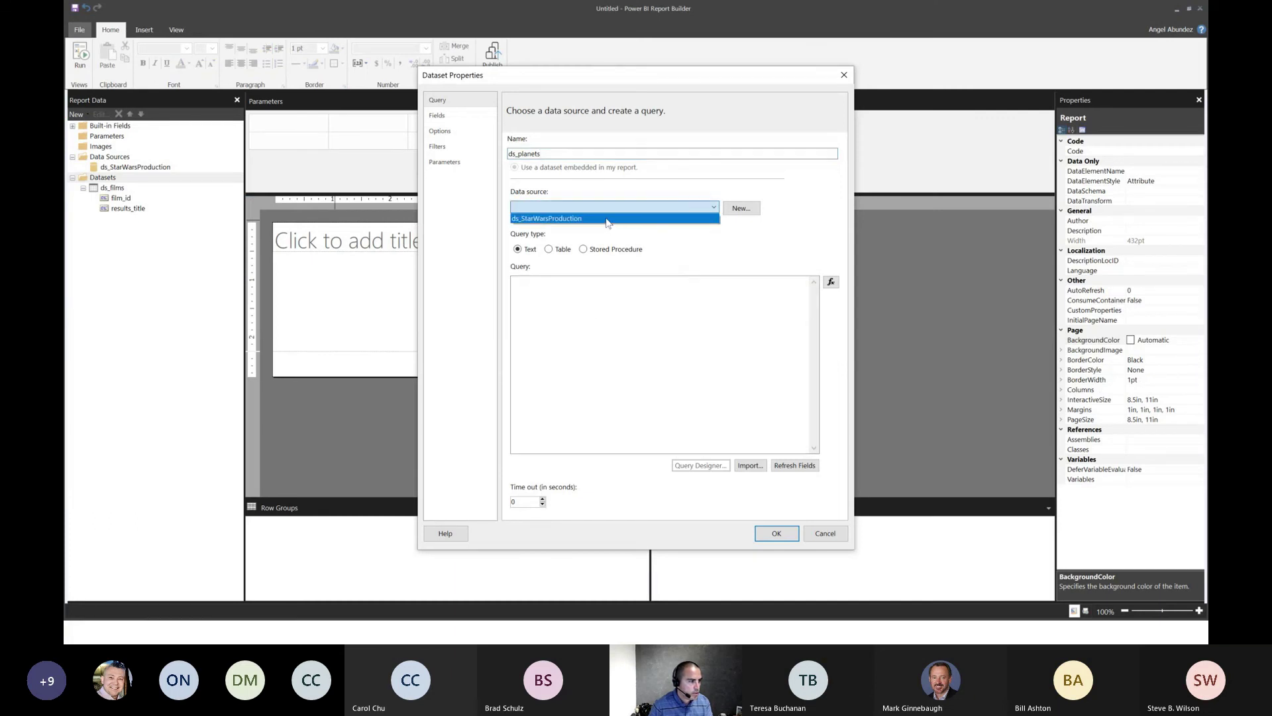
{"action": "left_click", "coordinate": [608, 221]}
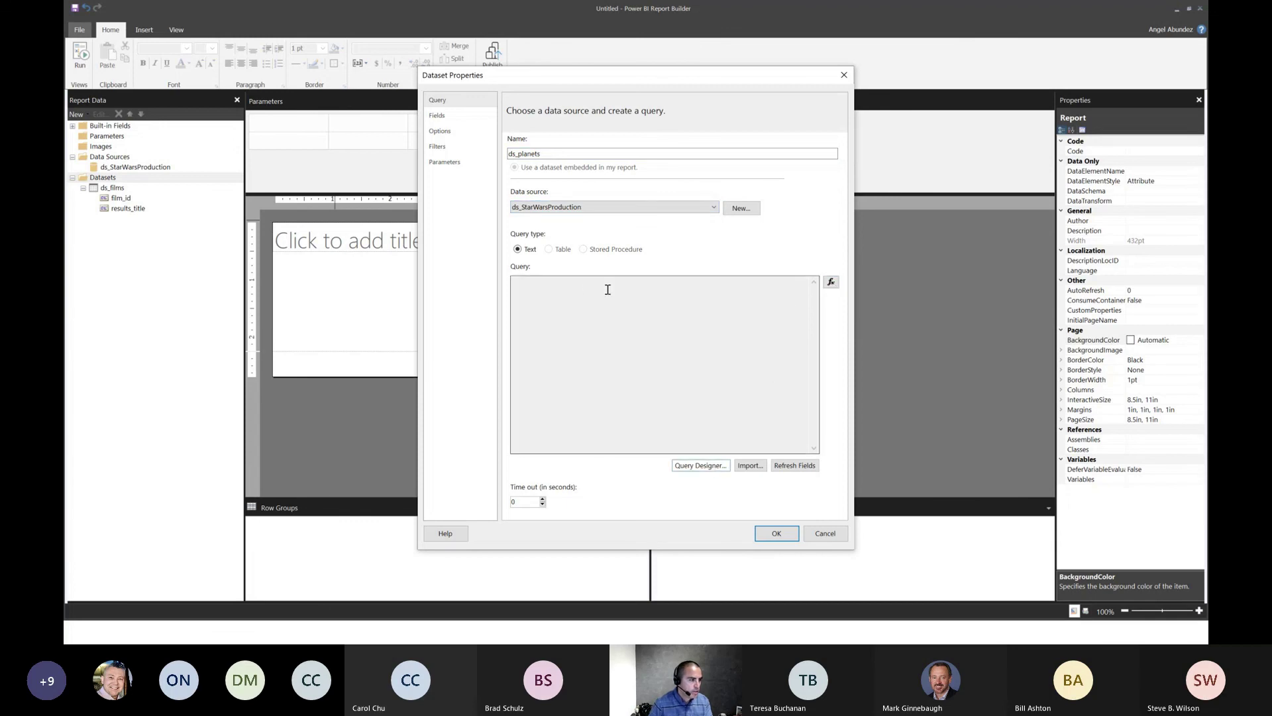
Paste the copied planets EVALUATE statement as the dataset's query expression without its blank first line, and create the dataset.
{"action": "left_click", "coordinate": [832, 282]}
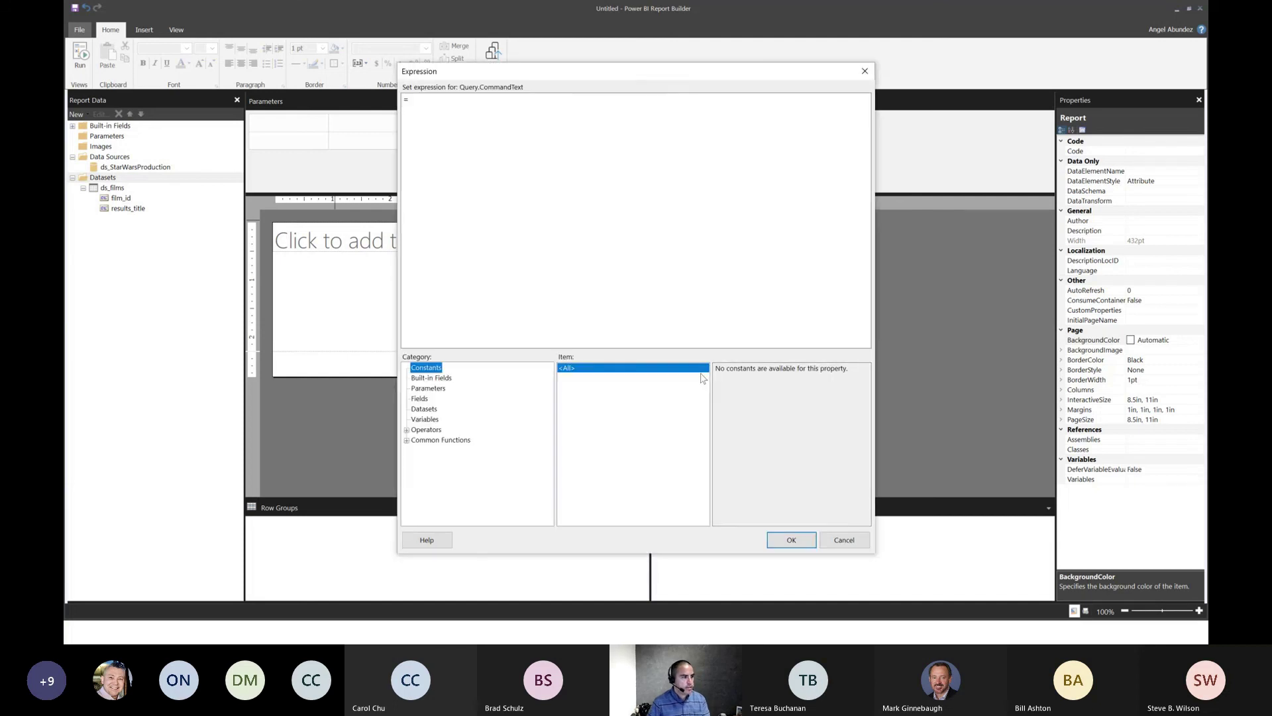
{"action": "left_click", "coordinate": [418, 102]}
{"action": "key", "text": "ctrl+a"}
{"action": "key", "text": "ctrl+v"}
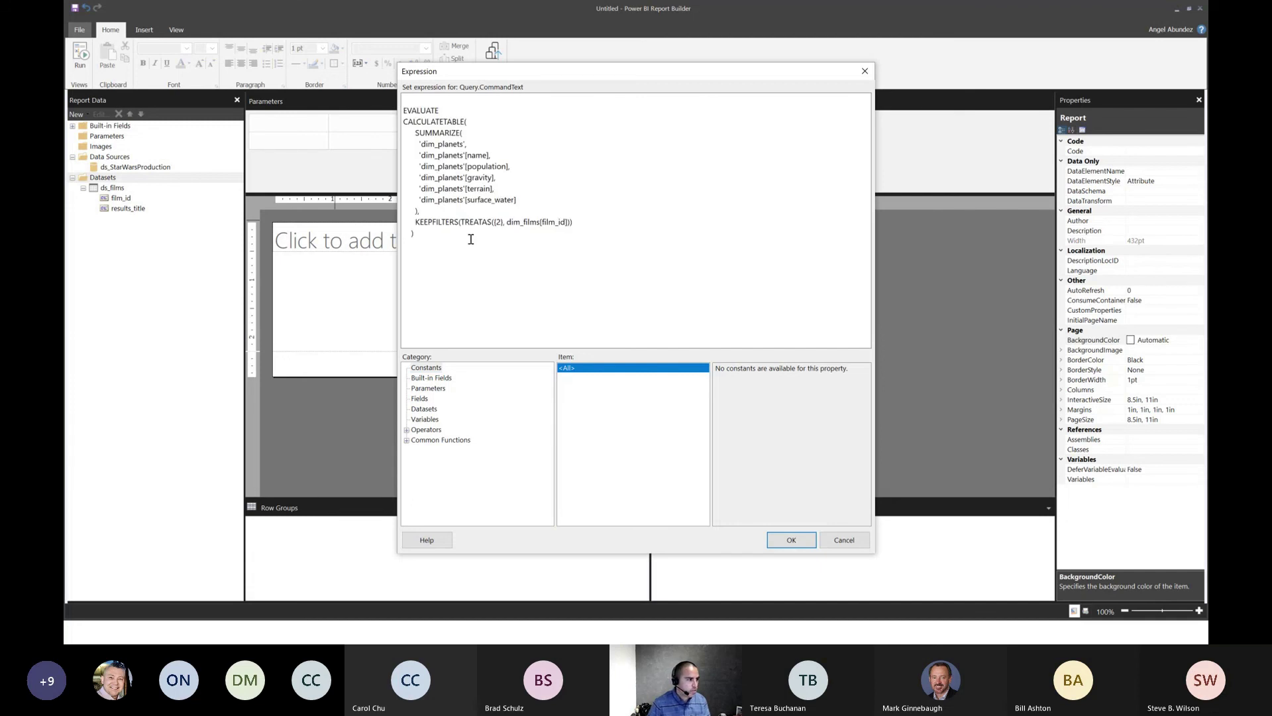
{"action": "left_click", "coordinate": [426, 98]}
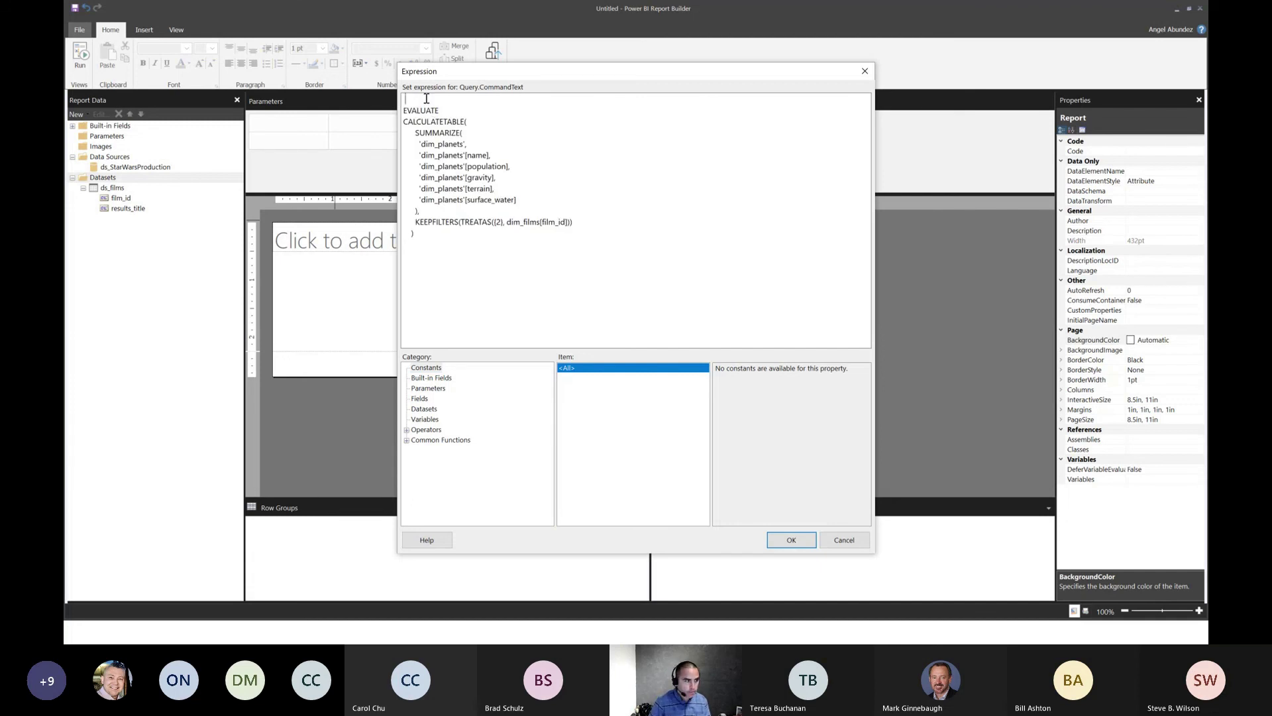
{"action": "key", "text": "Delete"}
{"action": "key", "text": "Delete"}
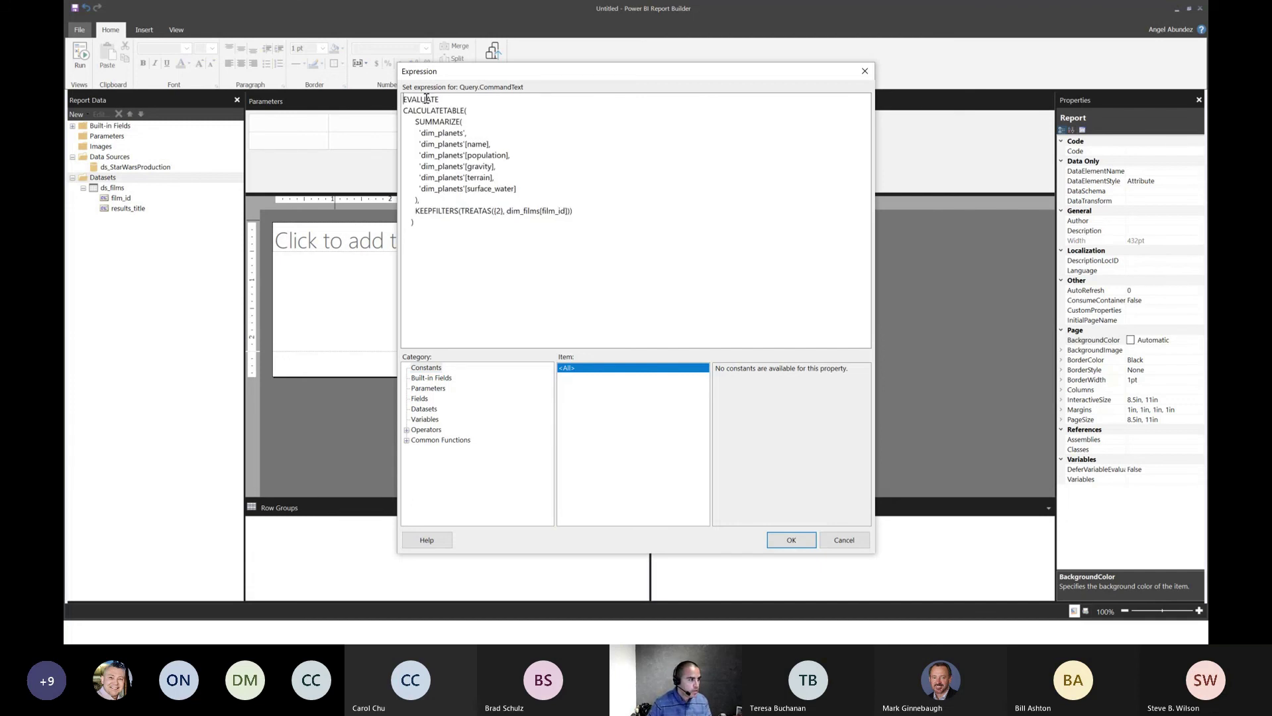
{"action": "left_click", "coordinate": [793, 542]}
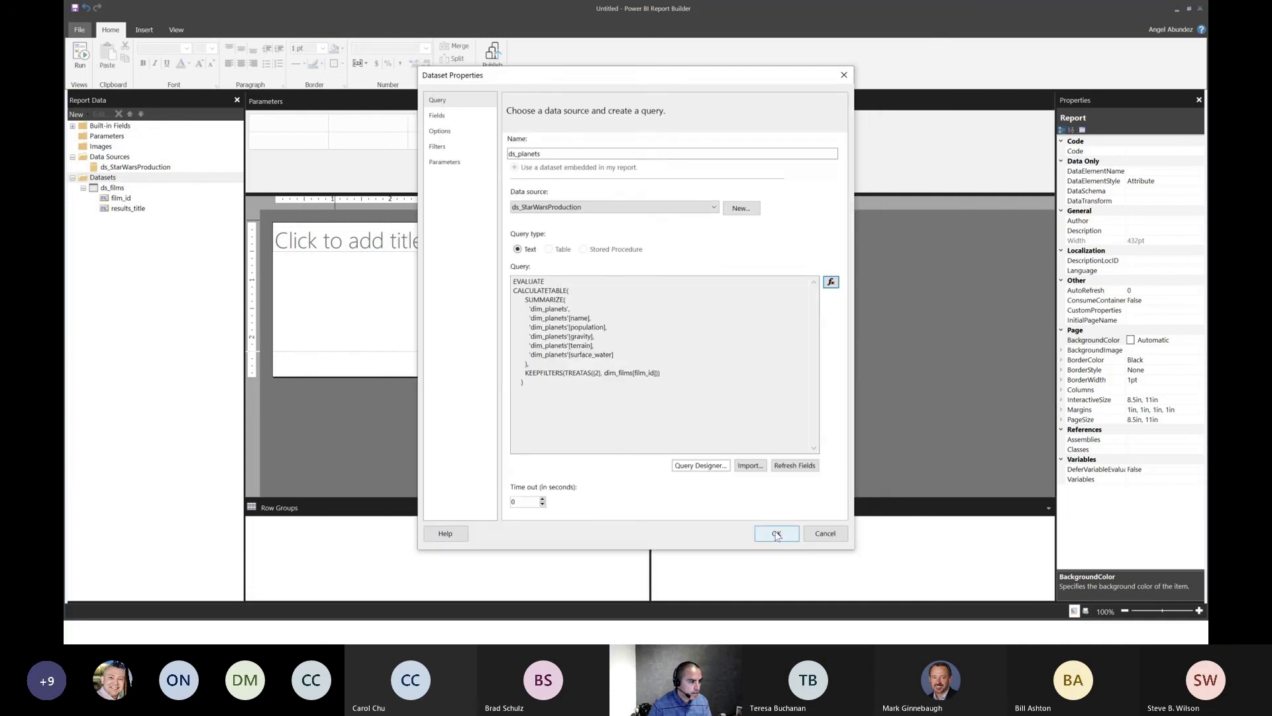
{"action": "double_click", "coordinate": [597, 373]}
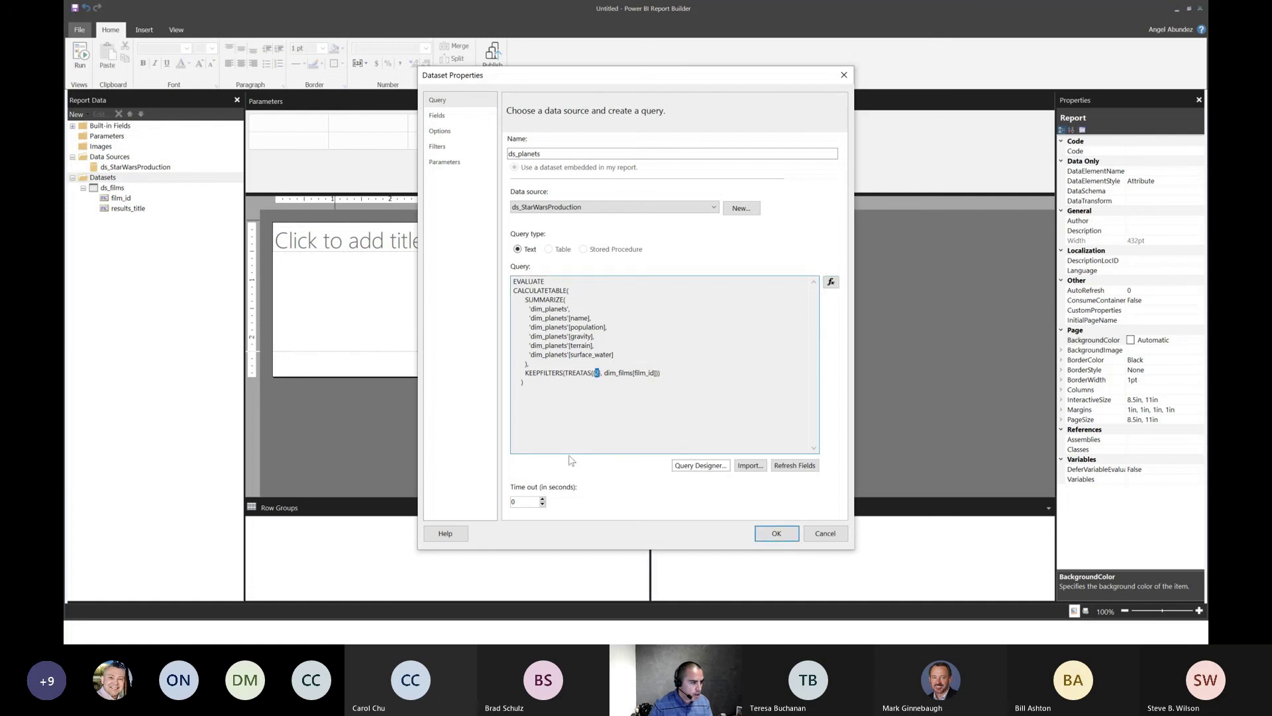
{"action": "left_click", "coordinate": [783, 536]}
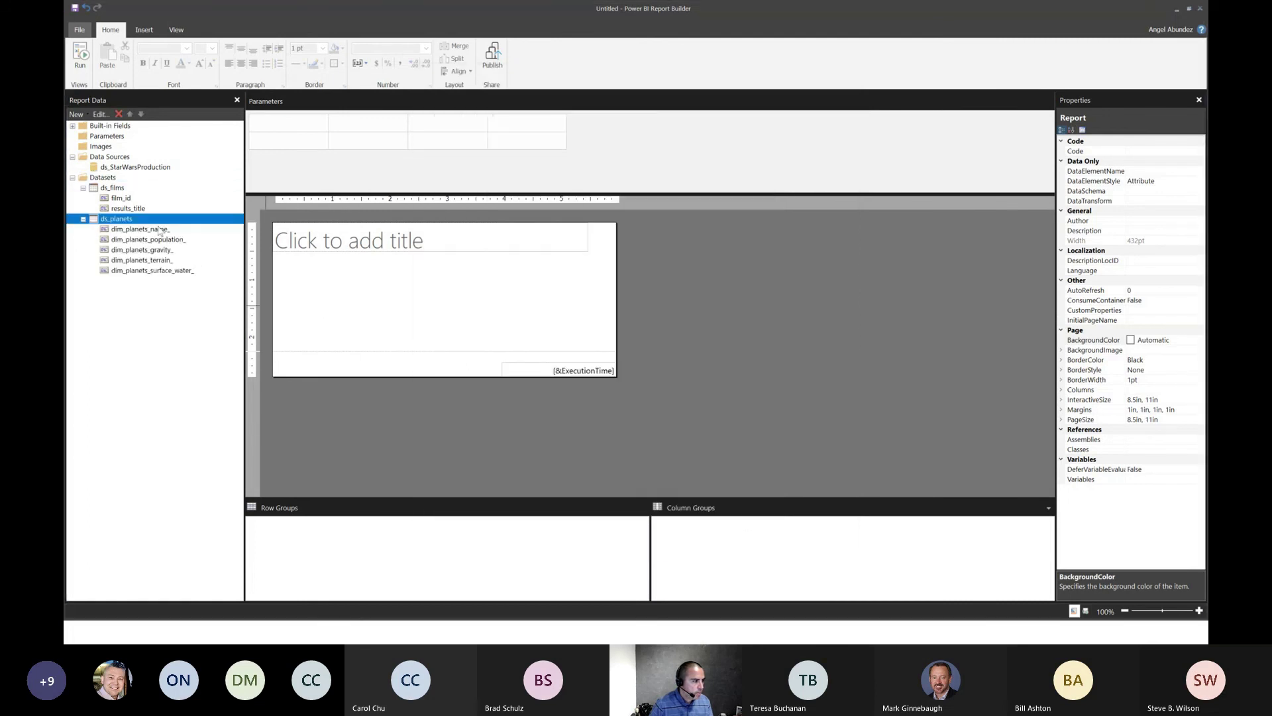
Insert a blank table in the report body directly below the title, spanning almost the full body width.
{"action": "left_click", "coordinate": [144, 29]}
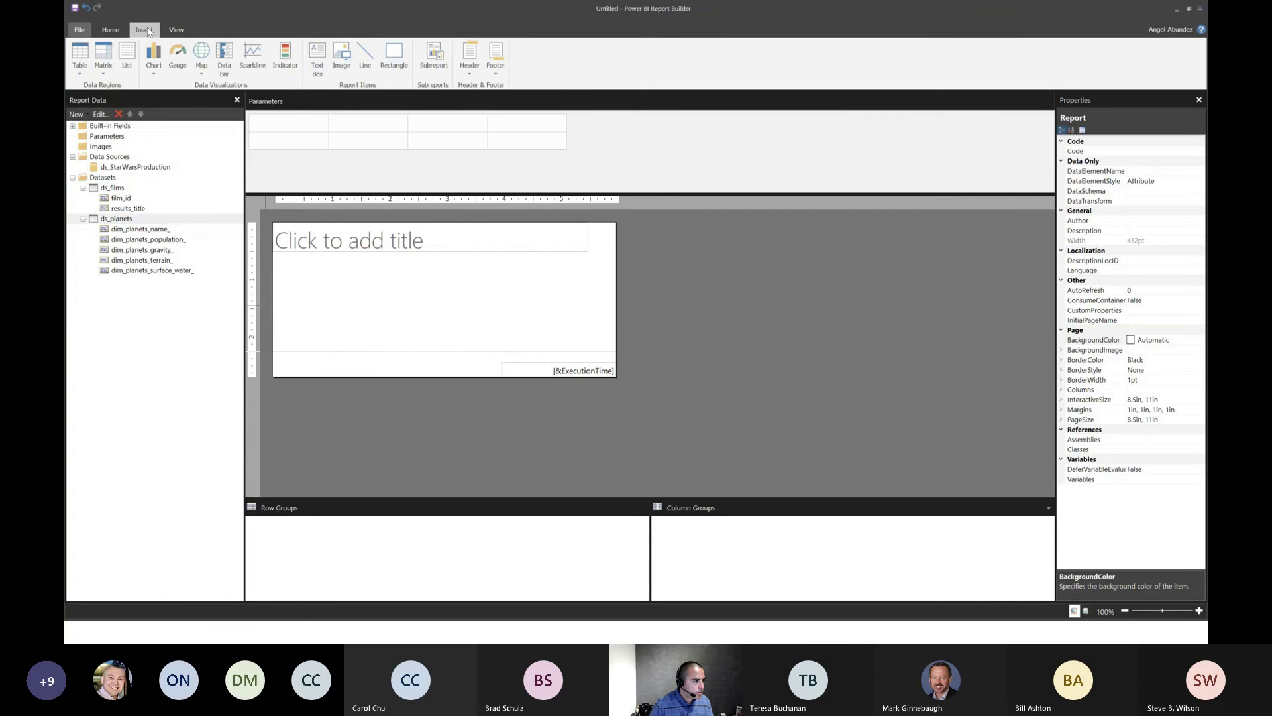
{"action": "left_click", "coordinate": [77, 65]}
{"action": "left_click", "coordinate": [93, 92]}
{"action": "mouse_move", "coordinate": [278, 260]}
{"action": "left_mouse_down"}
{"action": "mouse_move", "coordinate": [358, 281]}
{"action": "mouse_move", "coordinate": [605, 286]}
{"action": "left_mouse_up"}
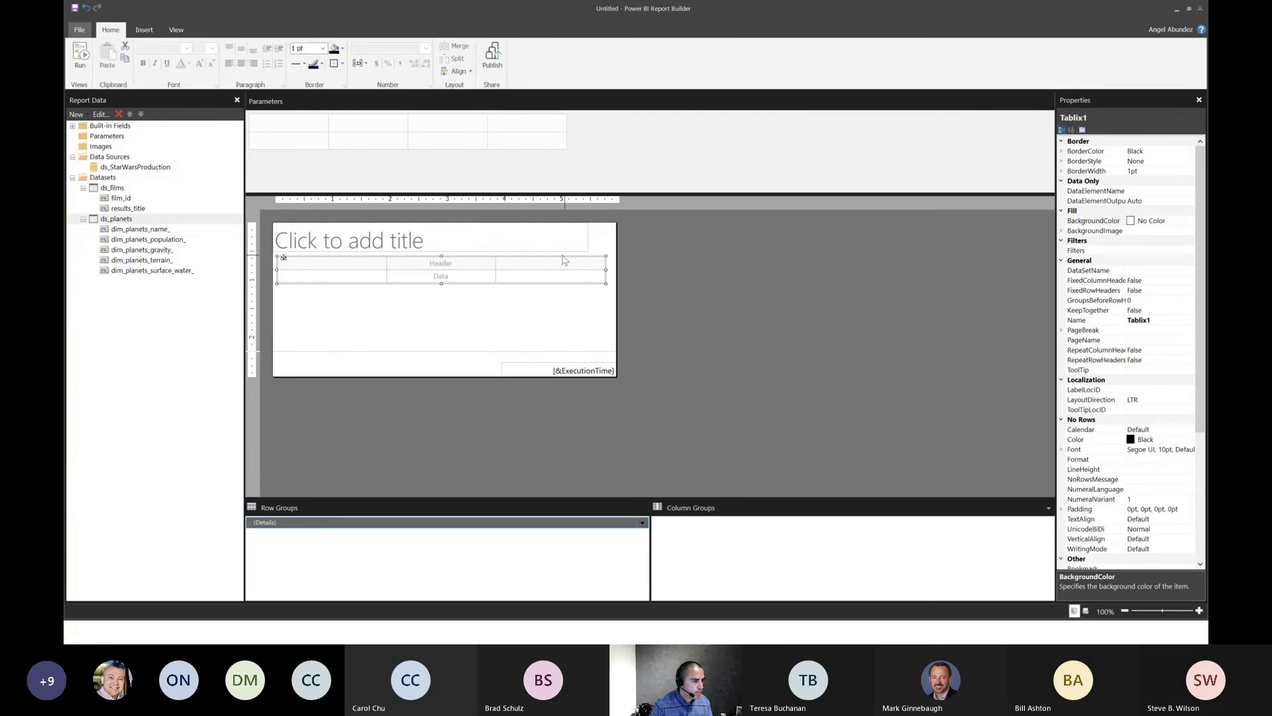
Fill the table columns with the ds_planets fields for name, population, gravity, terrain and surface water.
{"action": "left_click_drag", "start_coordinate": [139, 230], "coordinate": [335, 285]}
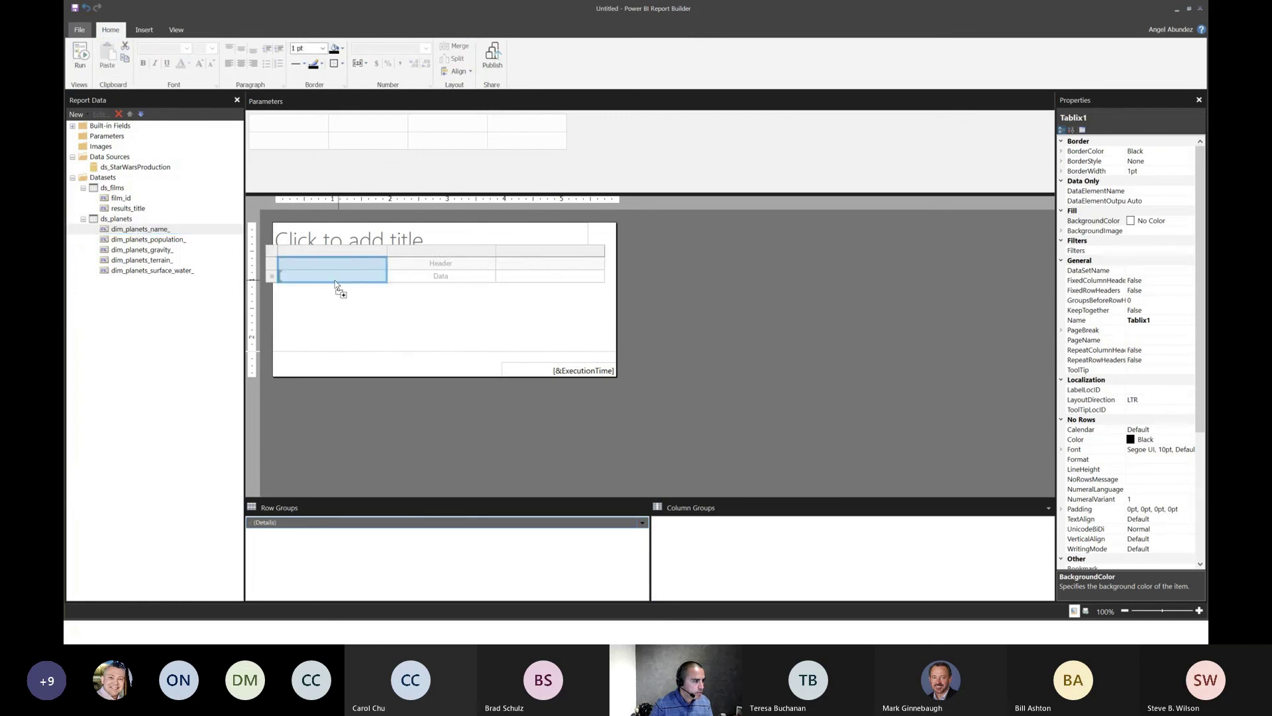
{"action": "left_click_drag", "start_coordinate": [173, 240], "coordinate": [544, 285]}
{"action": "left_click_drag", "start_coordinate": [157, 260], "coordinate": [602, 277]}
{"action": "left_click_drag", "start_coordinate": [152, 272], "coordinate": [662, 273]}
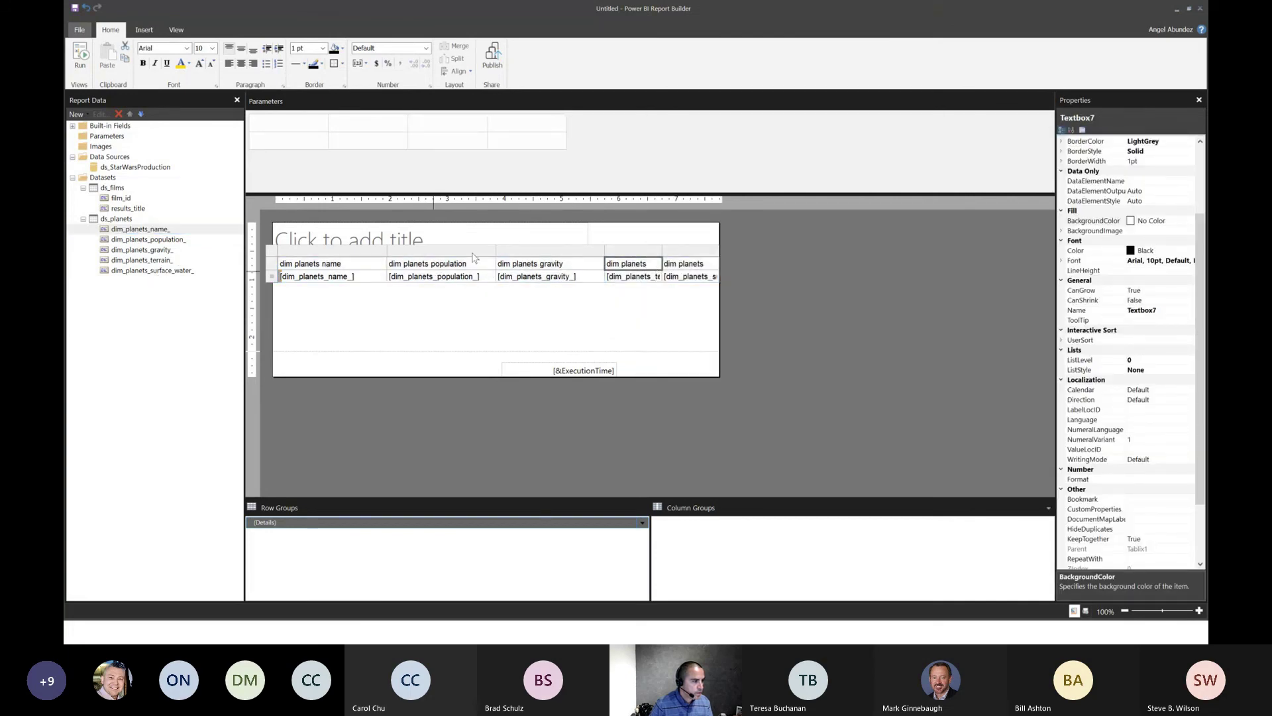
Add a page header to the report and move the title text box into its upper left corner.
{"action": "left_click", "coordinate": [764, 285]}
{"action": "right_click", "coordinate": [754, 278]}
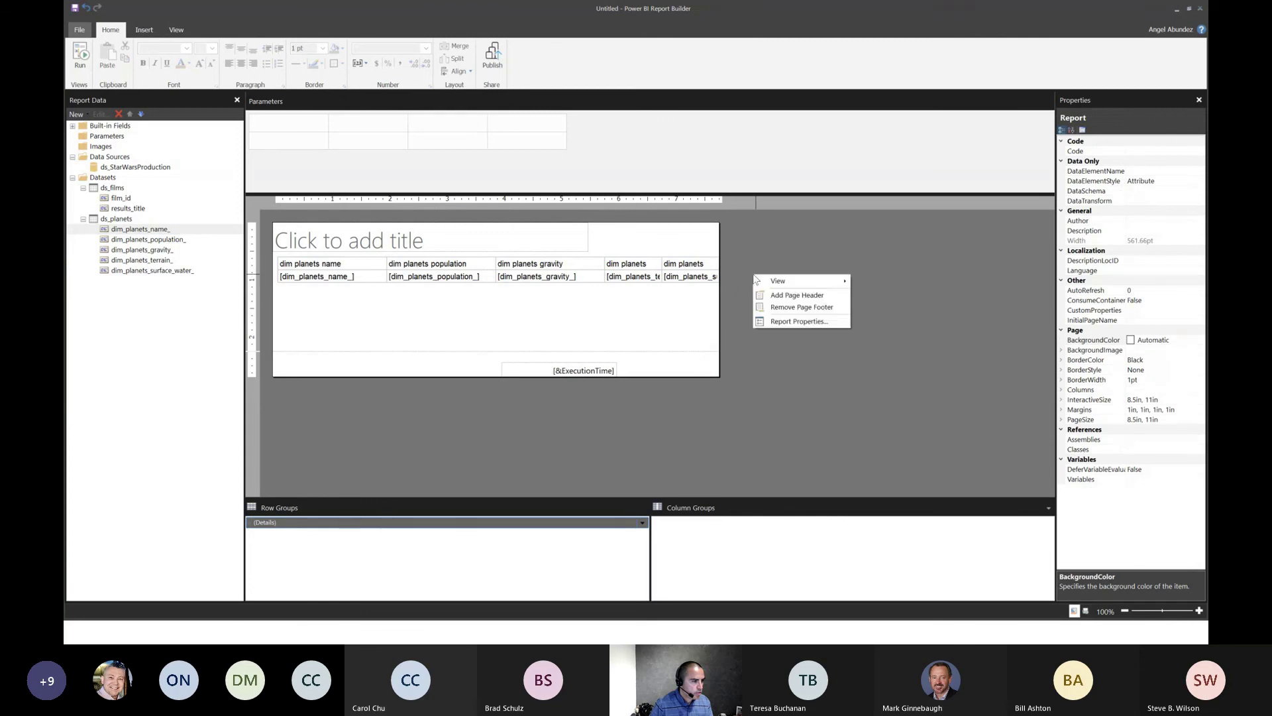
{"action": "left_click", "coordinate": [793, 295]}
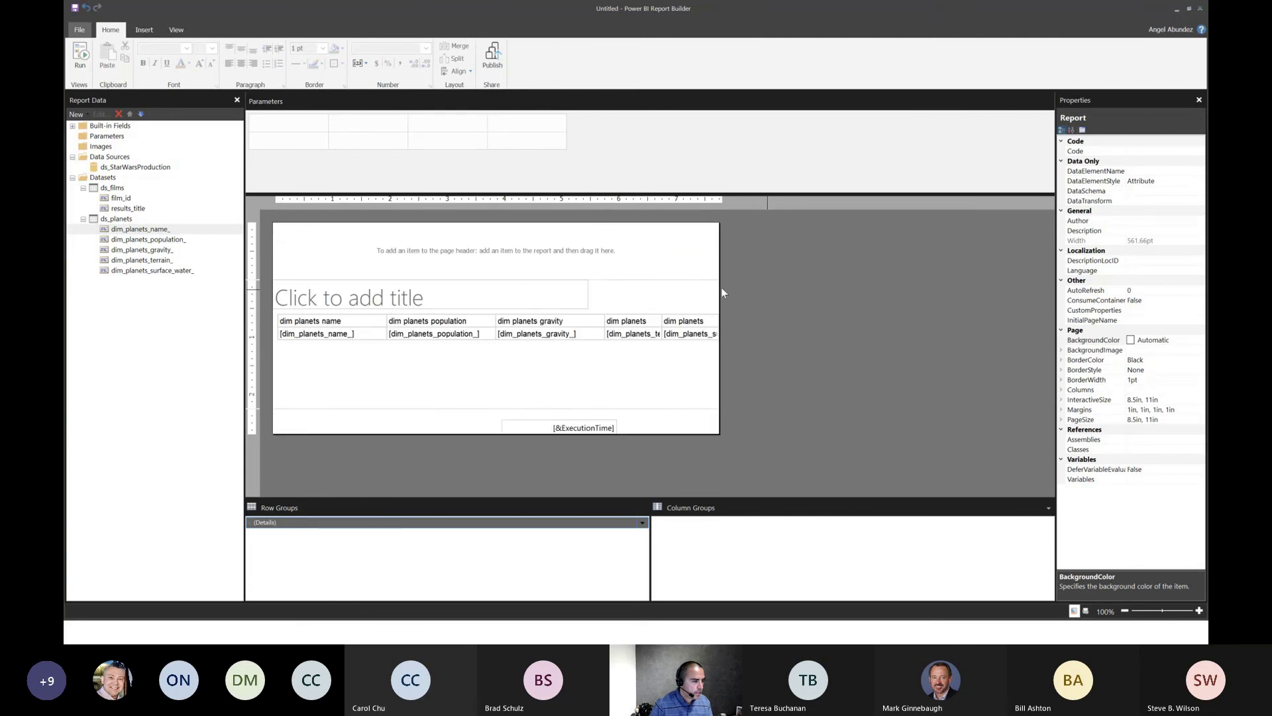
{"action": "left_click", "coordinate": [574, 306]}
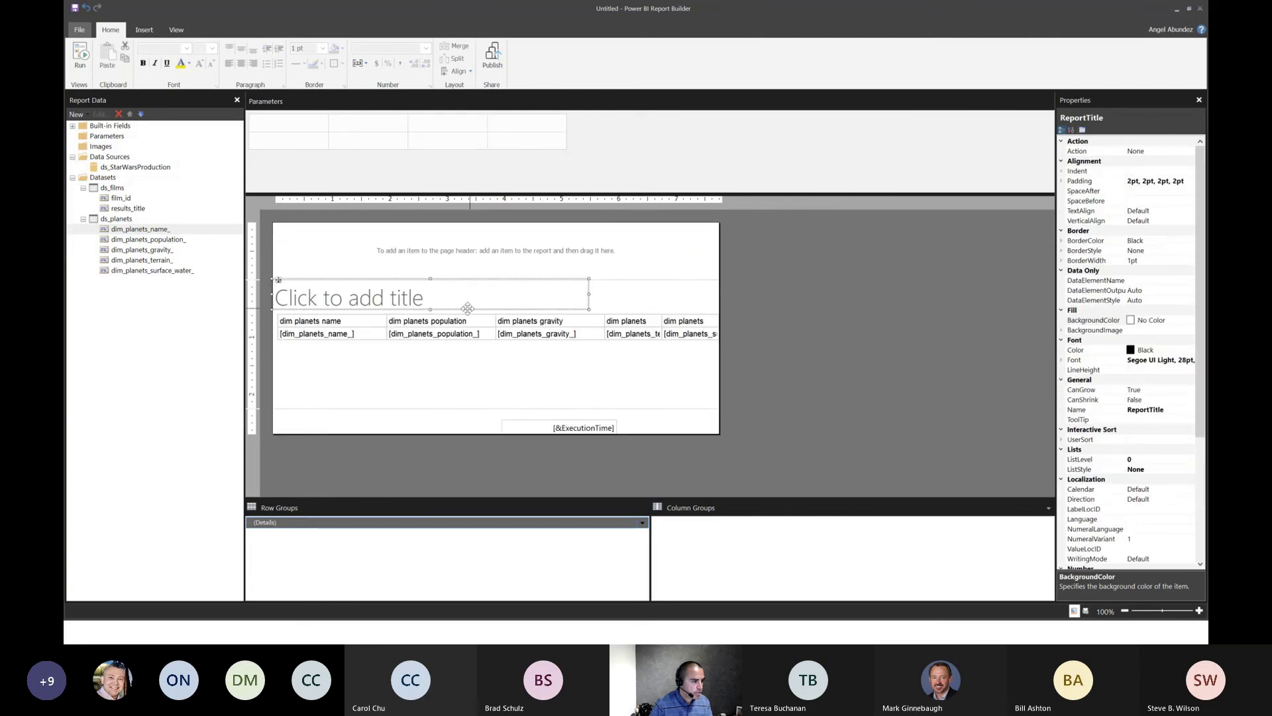
{"action": "left_click_drag", "start_coordinate": [468, 308], "coordinate": [467, 256]}
Enter Planets as the report title and reduce the page header's height to 0.5 in.
{"action": "left_click", "coordinate": [427, 235]}
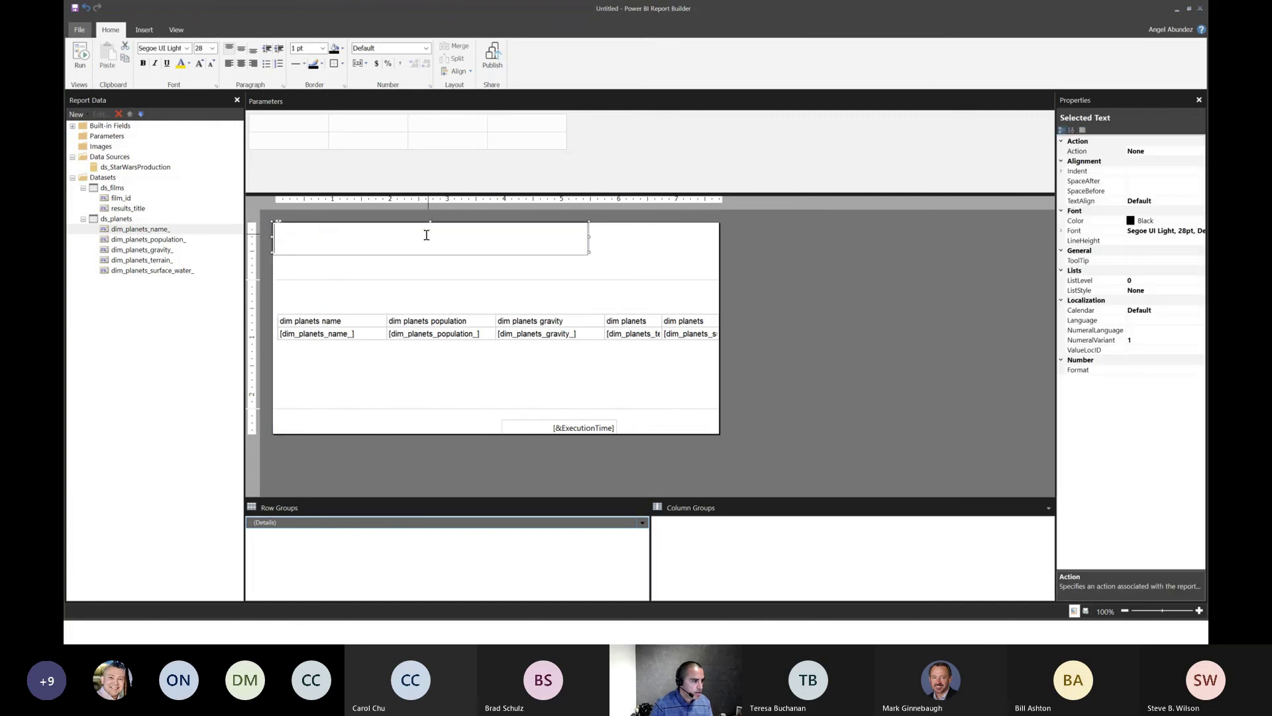
{"action": "type", "text": "Planets"}
{"action": "left_click", "coordinate": [611, 282]}
{"action": "left_click_drag", "start_coordinate": [611, 281], "coordinate": [608, 252]}
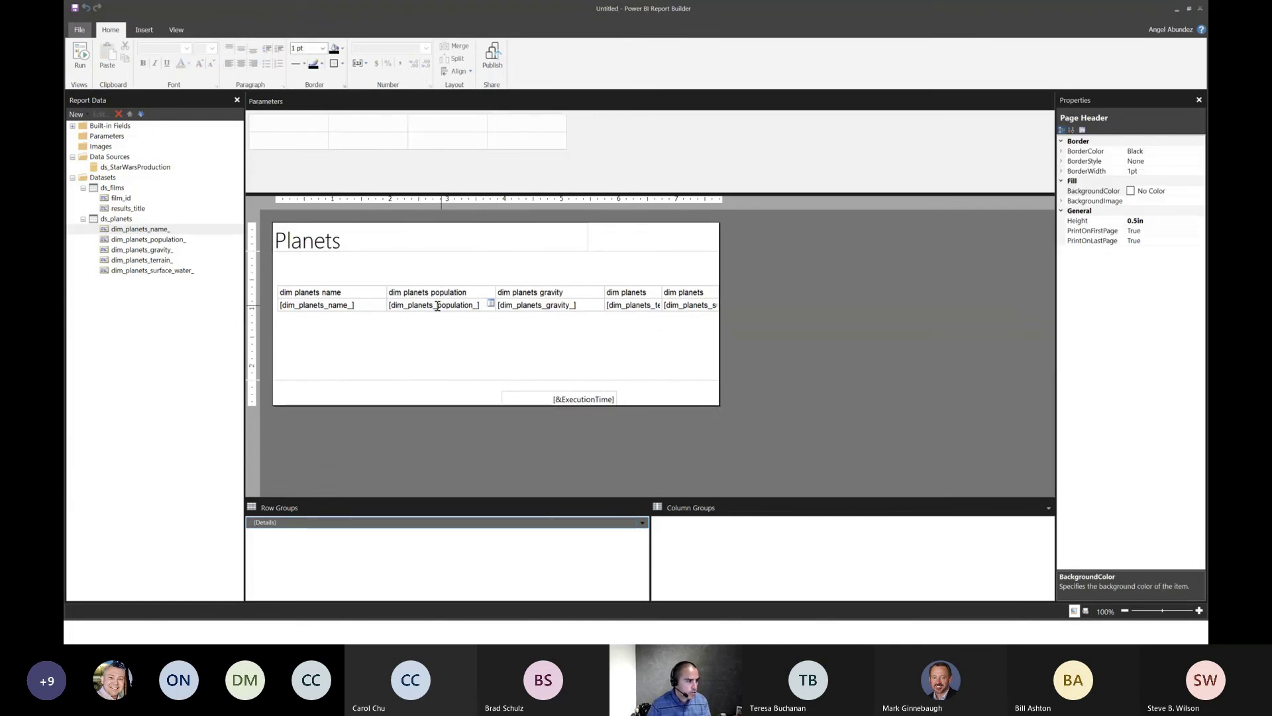
Move the table to the upper left corner of the body and shrink the body height to fit it.
{"action": "left_click", "coordinate": [294, 291]}
{"action": "left_click_drag", "start_coordinate": [274, 285], "coordinate": [272, 247]}
{"action": "left_click", "coordinate": [406, 361]}
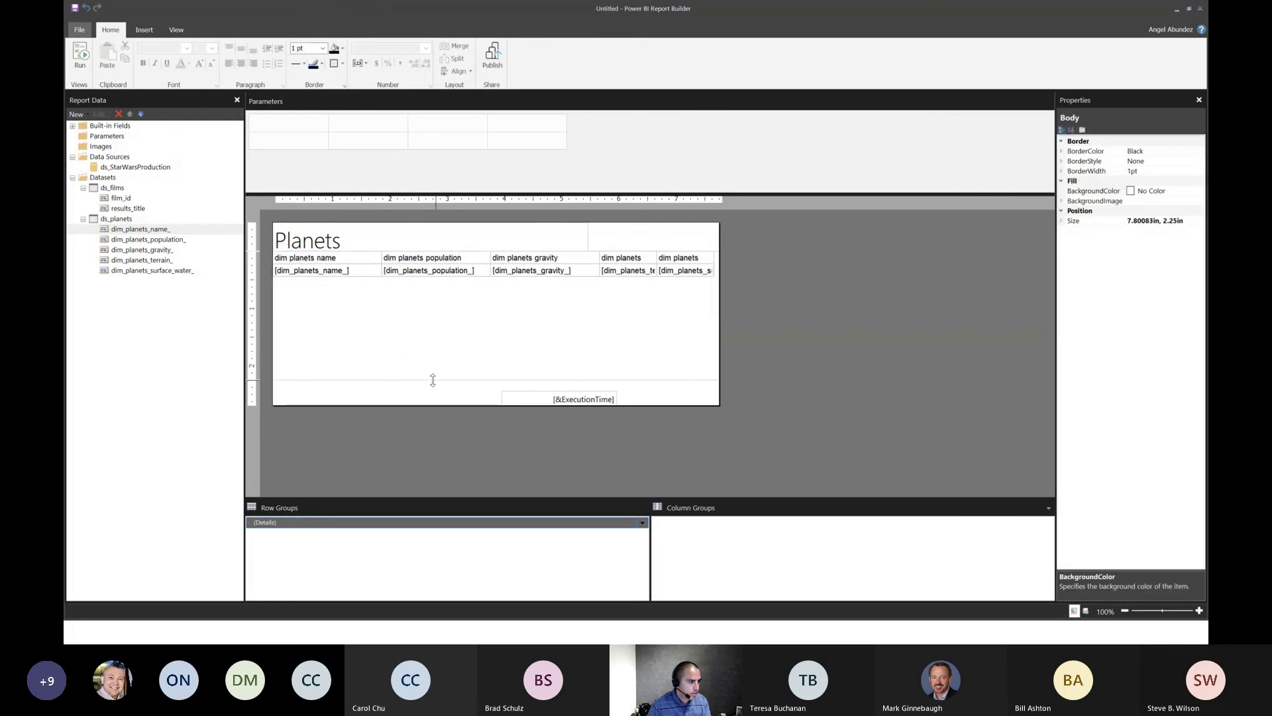
{"action": "left_click", "coordinate": [433, 380]}
{"action": "left_click_drag", "start_coordinate": [433, 380], "coordinate": [428, 277]}
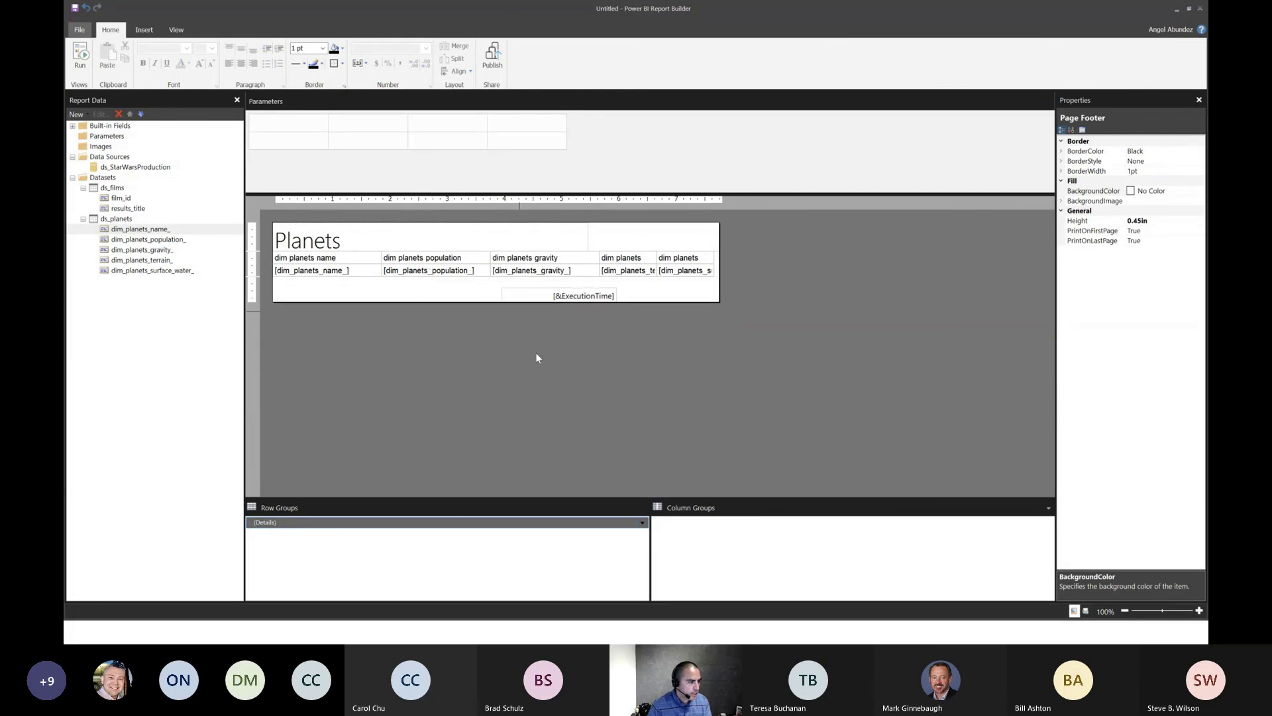
Narrow the title box to the width of the name column and trim the report width to the table's edge, about 555 pt.
{"action": "left_click", "coordinate": [586, 238]}
{"action": "left_click_drag", "start_coordinate": [588, 237], "coordinate": [383, 236]}
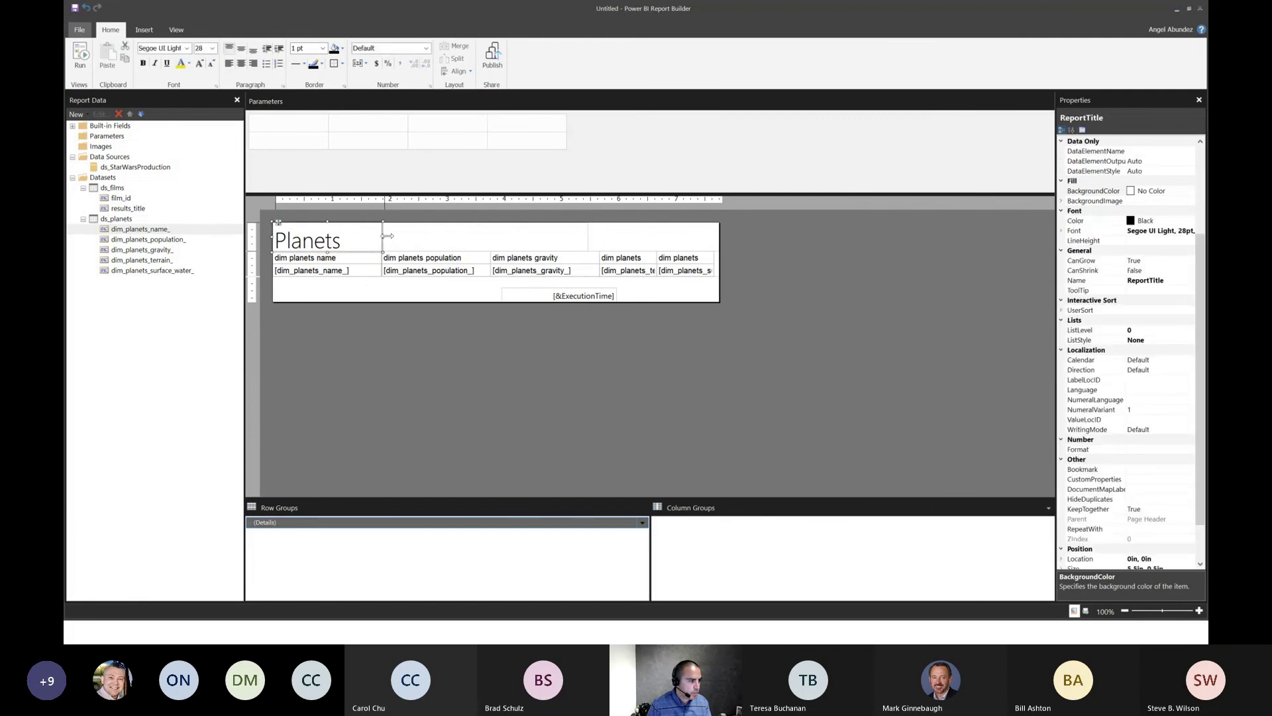
{"action": "left_click", "coordinate": [466, 347]}
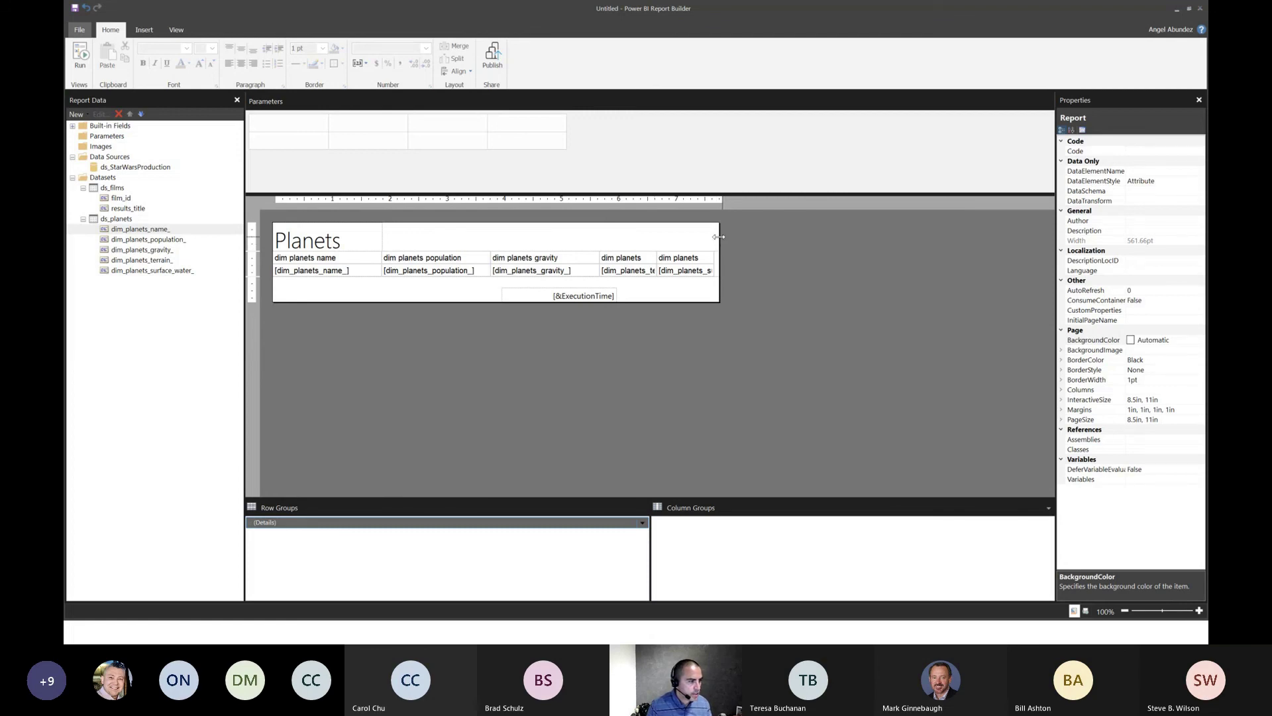
{"action": "left_click_drag", "start_coordinate": [718, 237], "coordinate": [713, 236]}
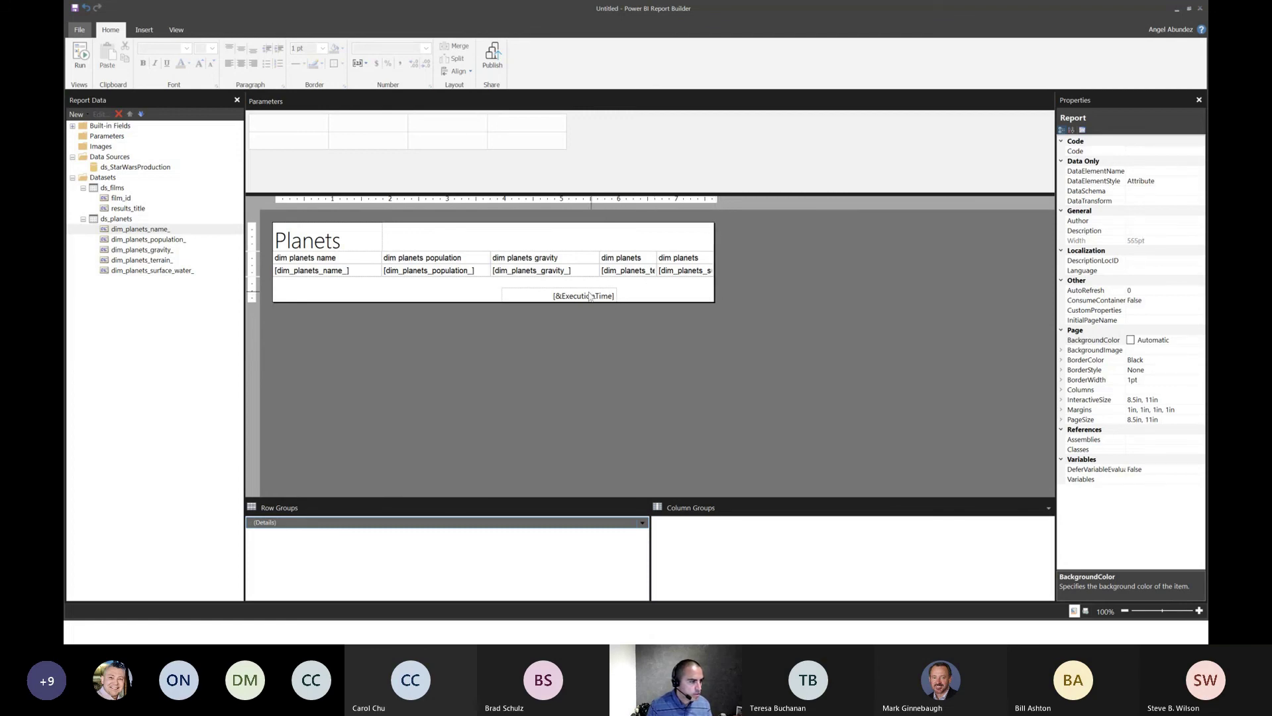
Move the execution time box to the right edge of the page footer and run the report.
{"action": "left_click_drag", "start_coordinate": [506, 287], "coordinate": [629, 295]}
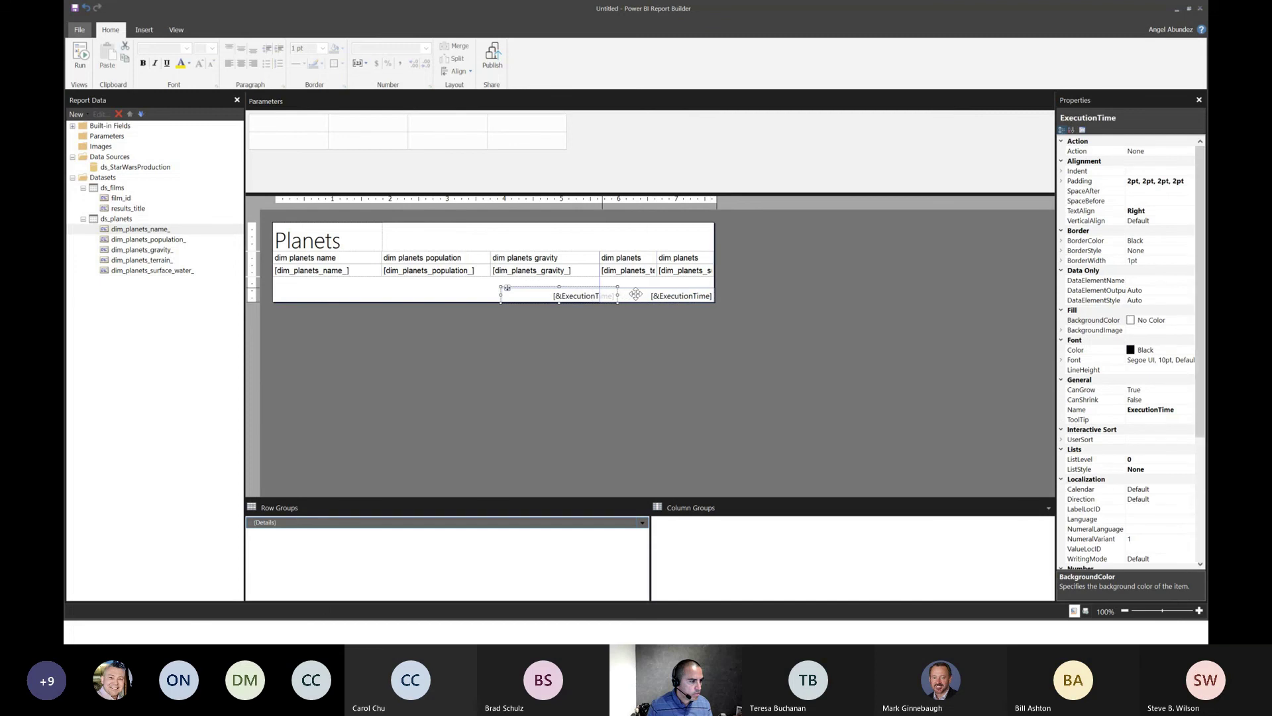
{"action": "left_click", "coordinate": [623, 345]}
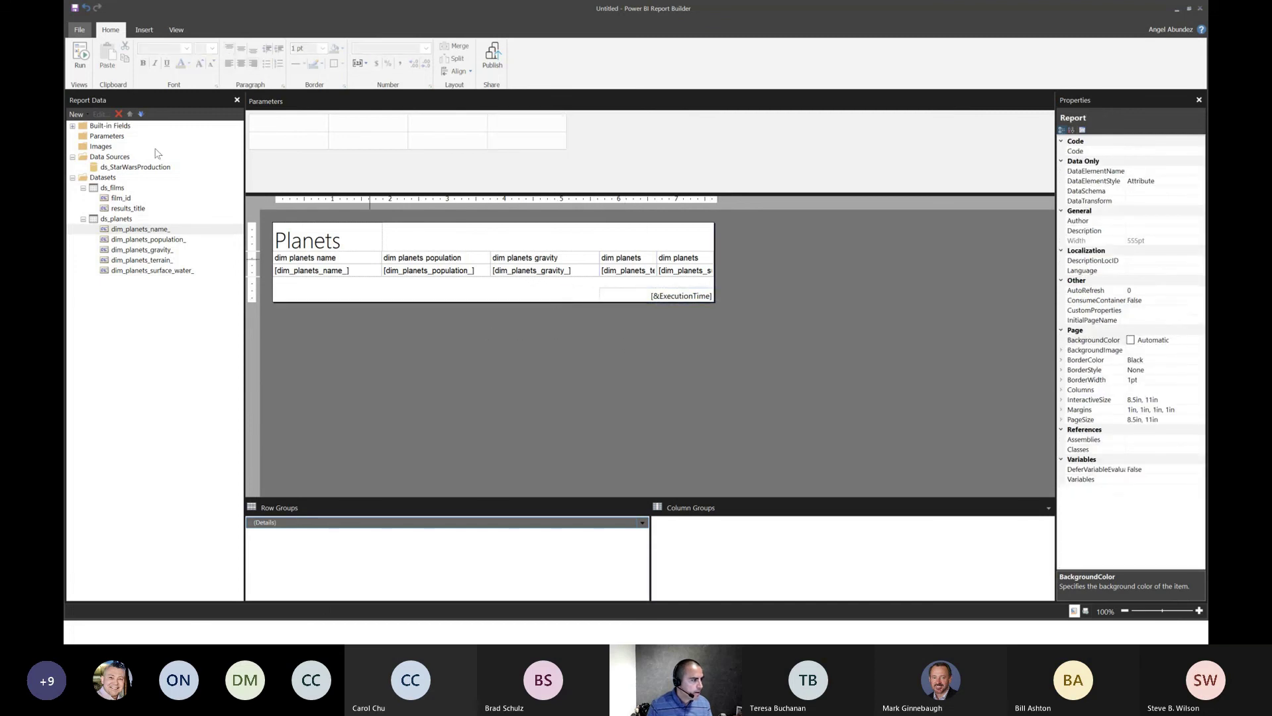
{"action": "left_click", "coordinate": [79, 57]}
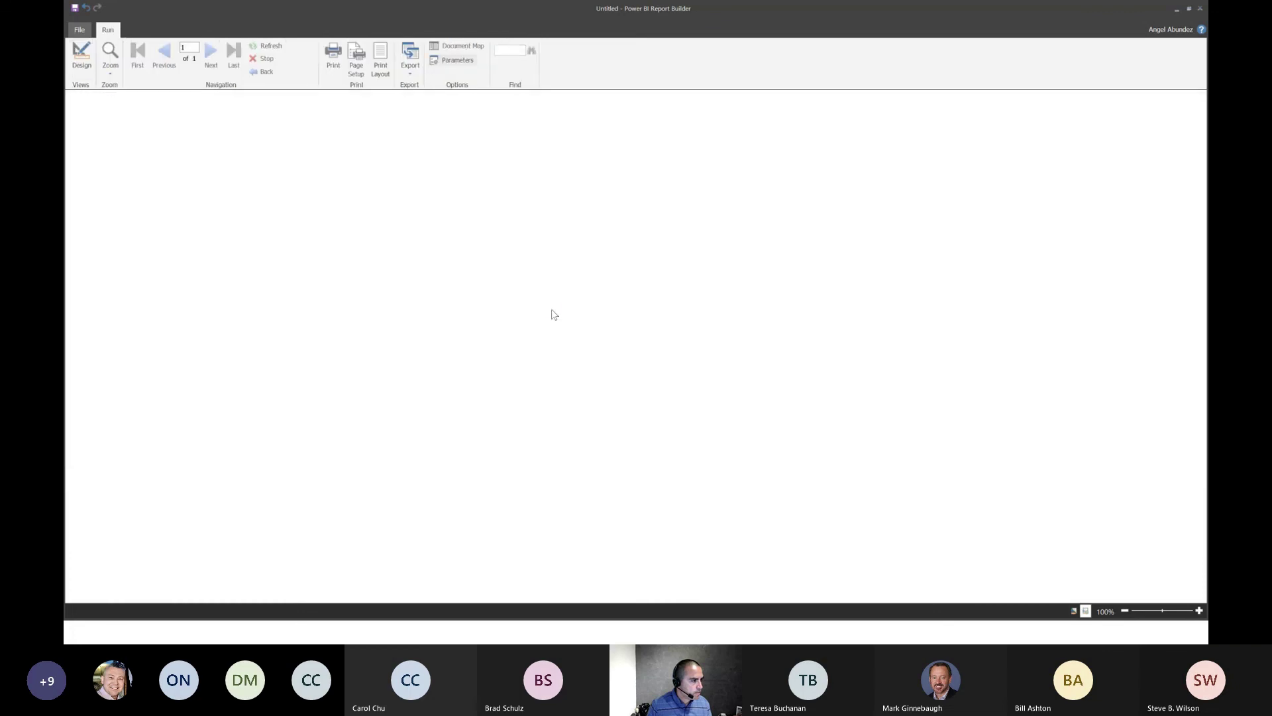
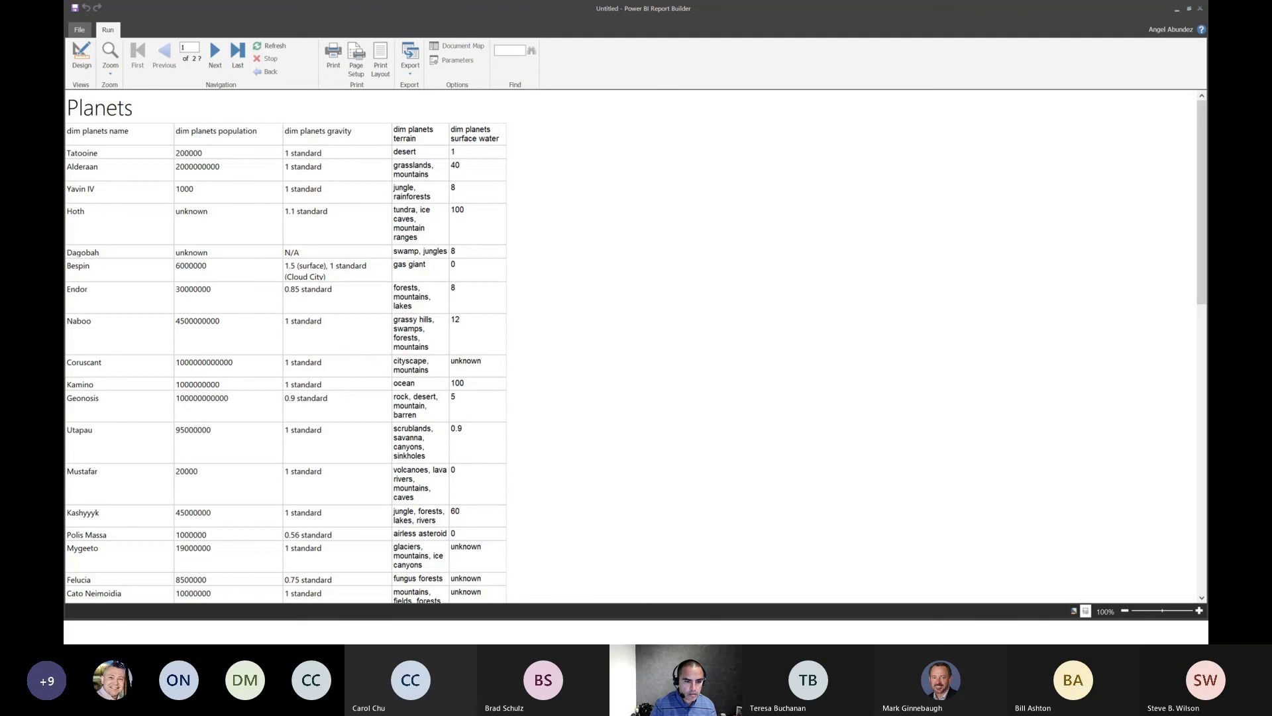
Switch to DAX Studio, maximize its window and turn on the Server Timings trace.
{"action": "key", "text": "alt+Tab"}
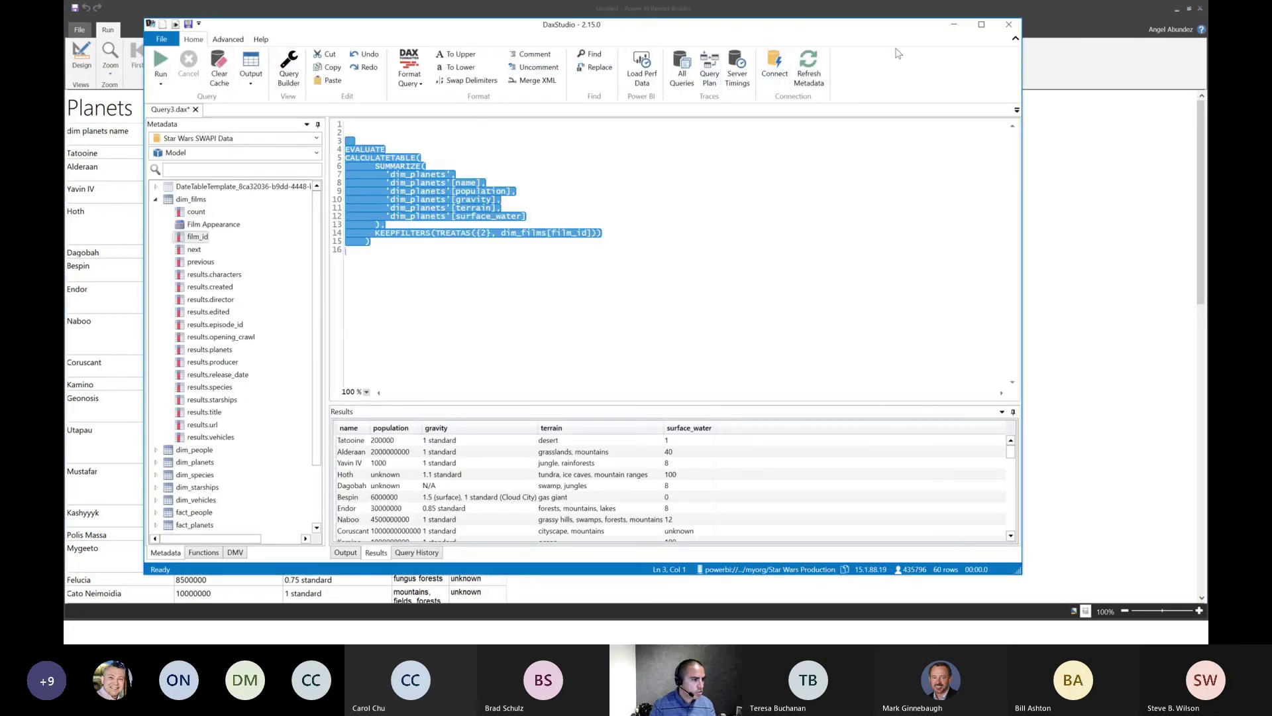
{"action": "left_click_drag", "start_coordinate": [982, 24], "coordinate": [901, 7]}
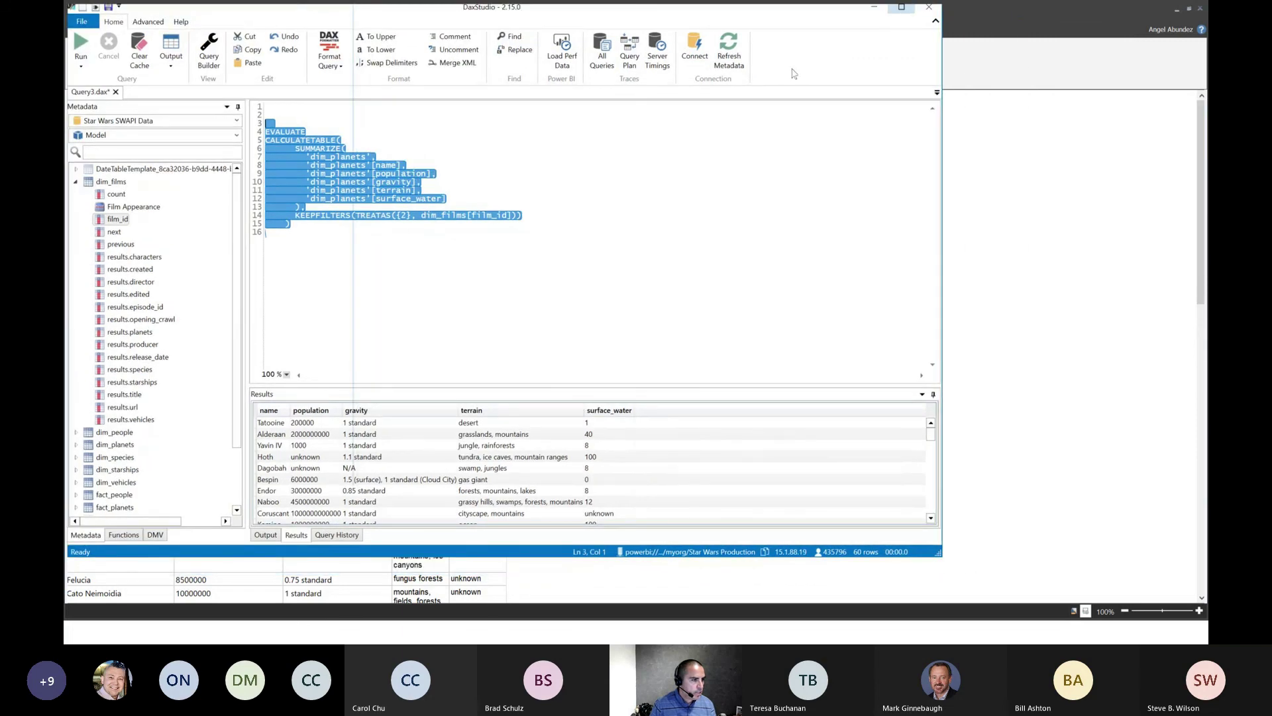
{"action": "key", "text": "super+Up"}
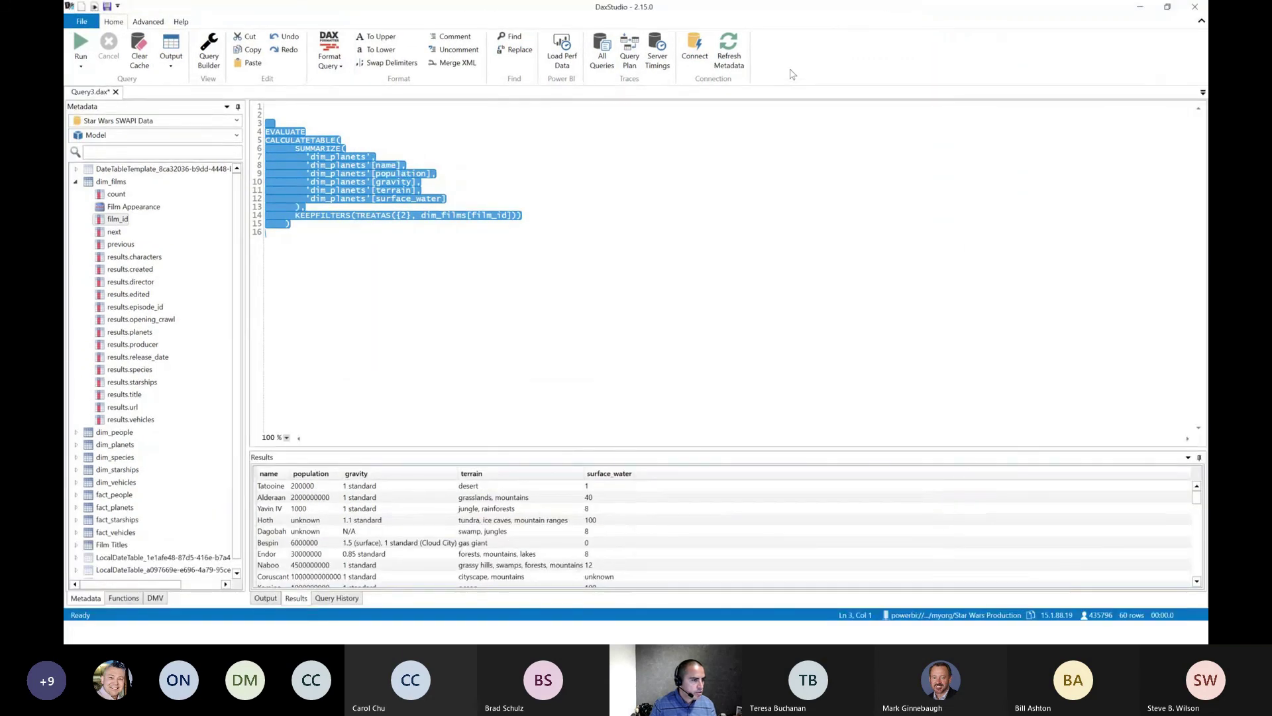
{"action": "left_click", "coordinate": [654, 61]}
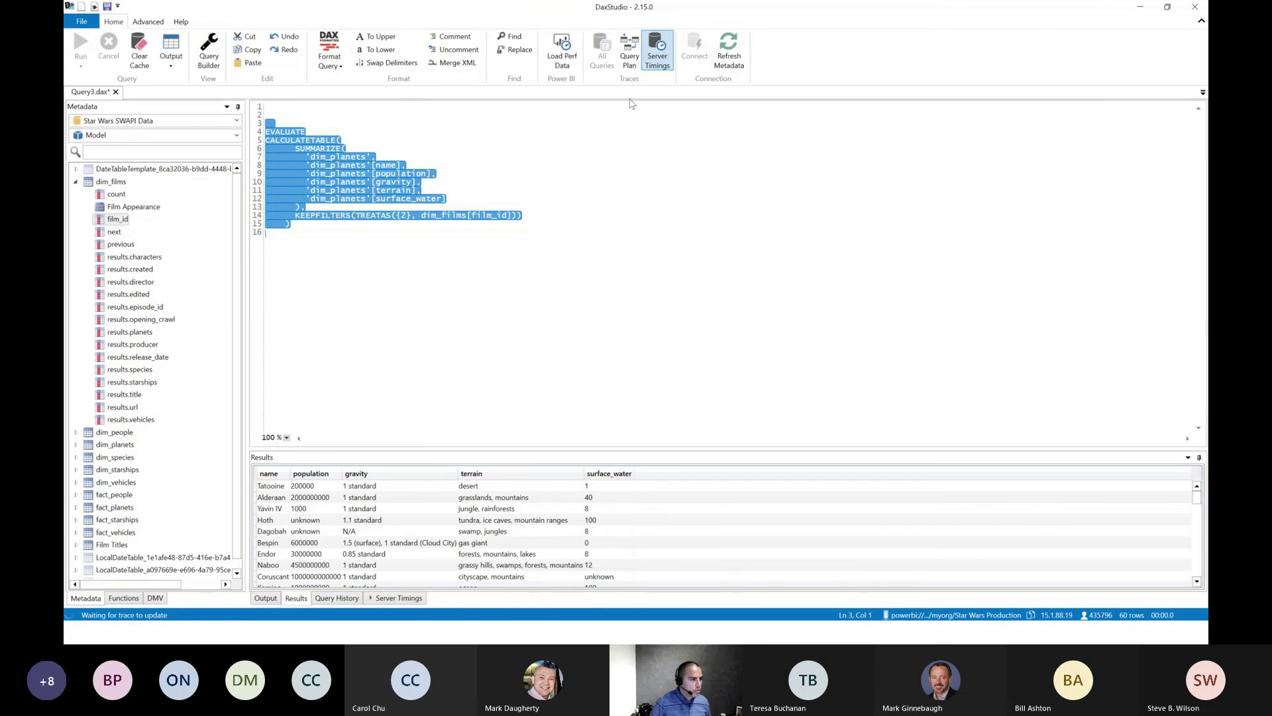
Turn on the Query Plan trace, clear the query text selection and minimize DAX Studio.
{"action": "left_click", "coordinate": [630, 62]}
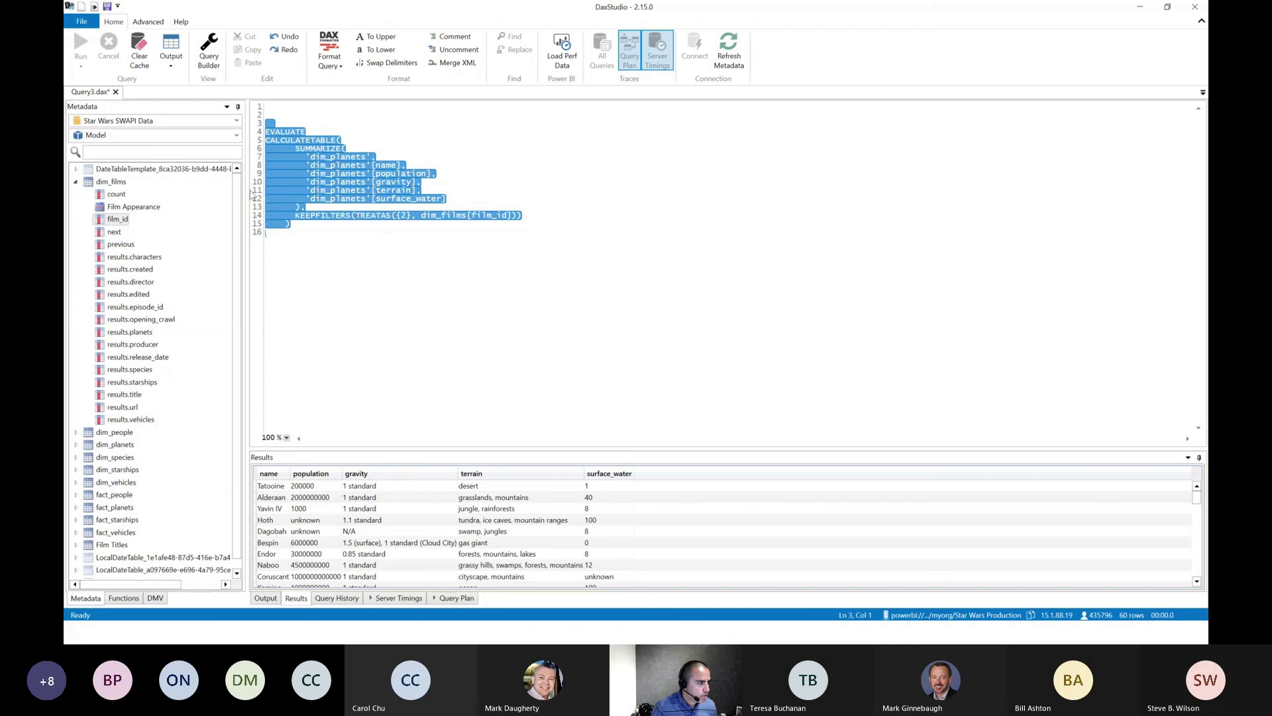
{"action": "left_click", "coordinate": [351, 215]}
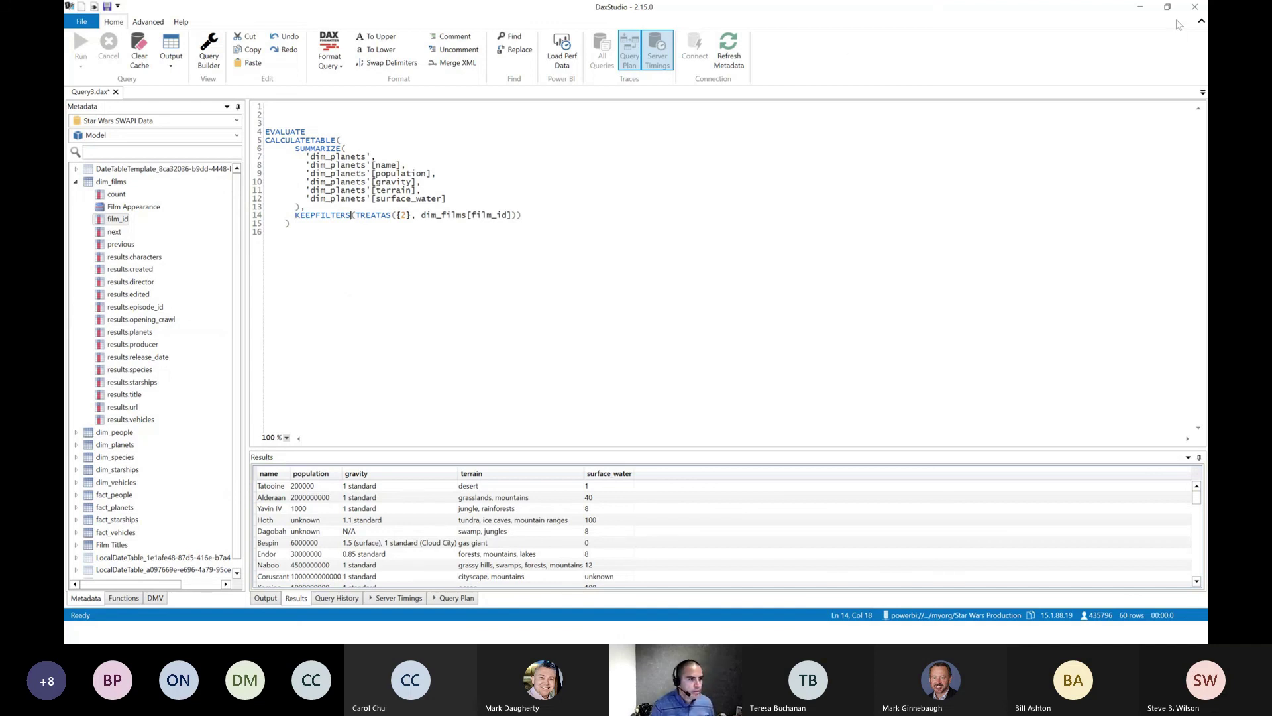
{"action": "left_click", "coordinate": [1140, 7]}
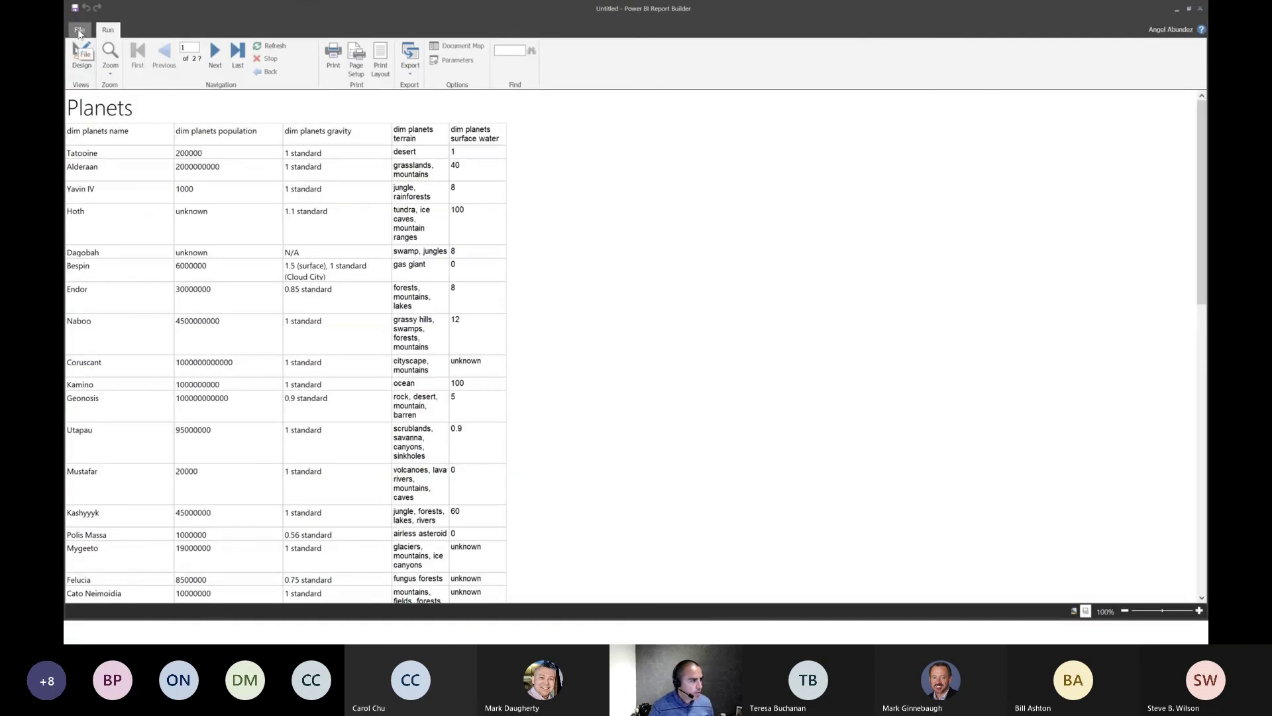
Return the Planets report to design view and save it locally as "Planets by Film" in the PBI Paginated Reports folder.
{"action": "left_click", "coordinate": [81, 56]}
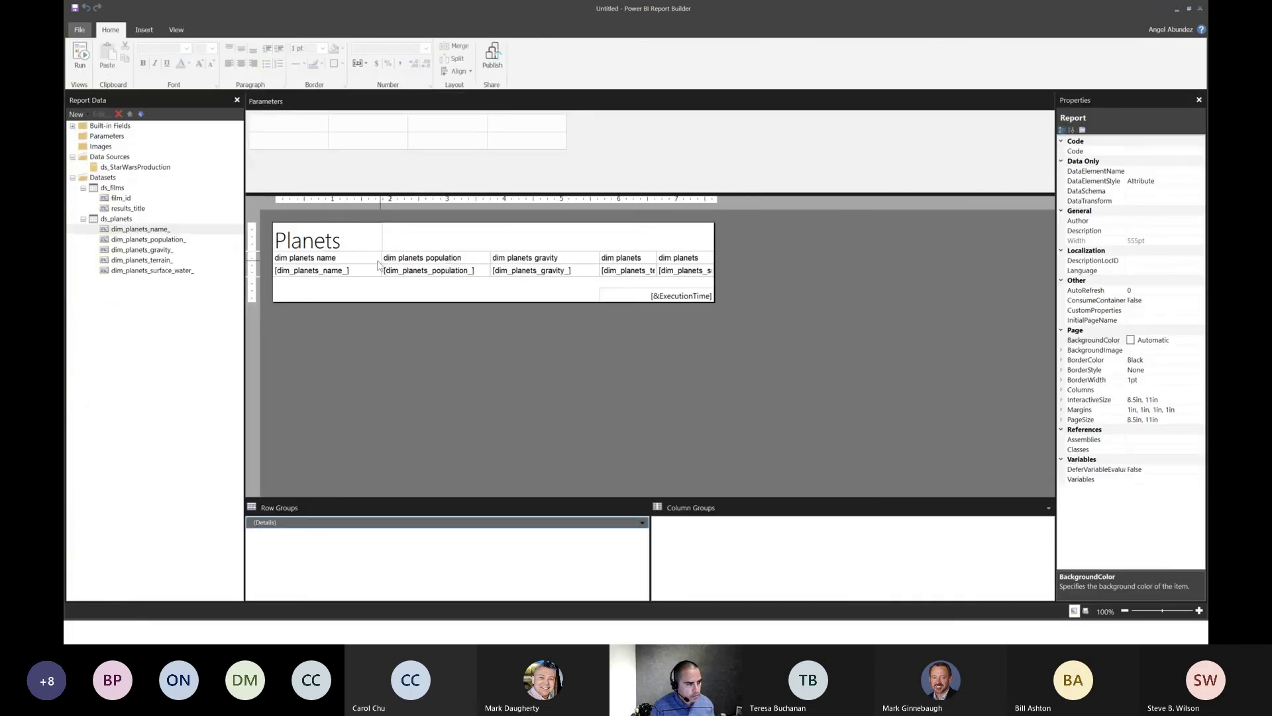
{"action": "left_click", "coordinate": [79, 30]}
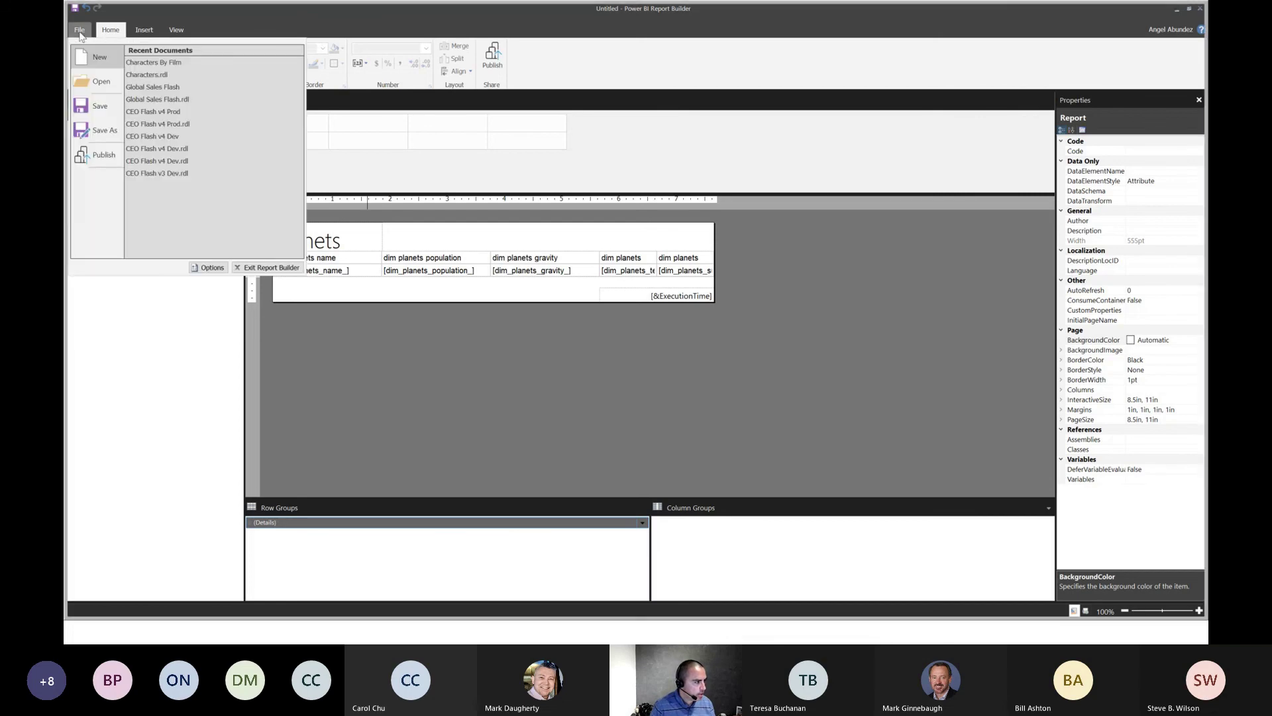
{"action": "left_click", "coordinate": [101, 130]}
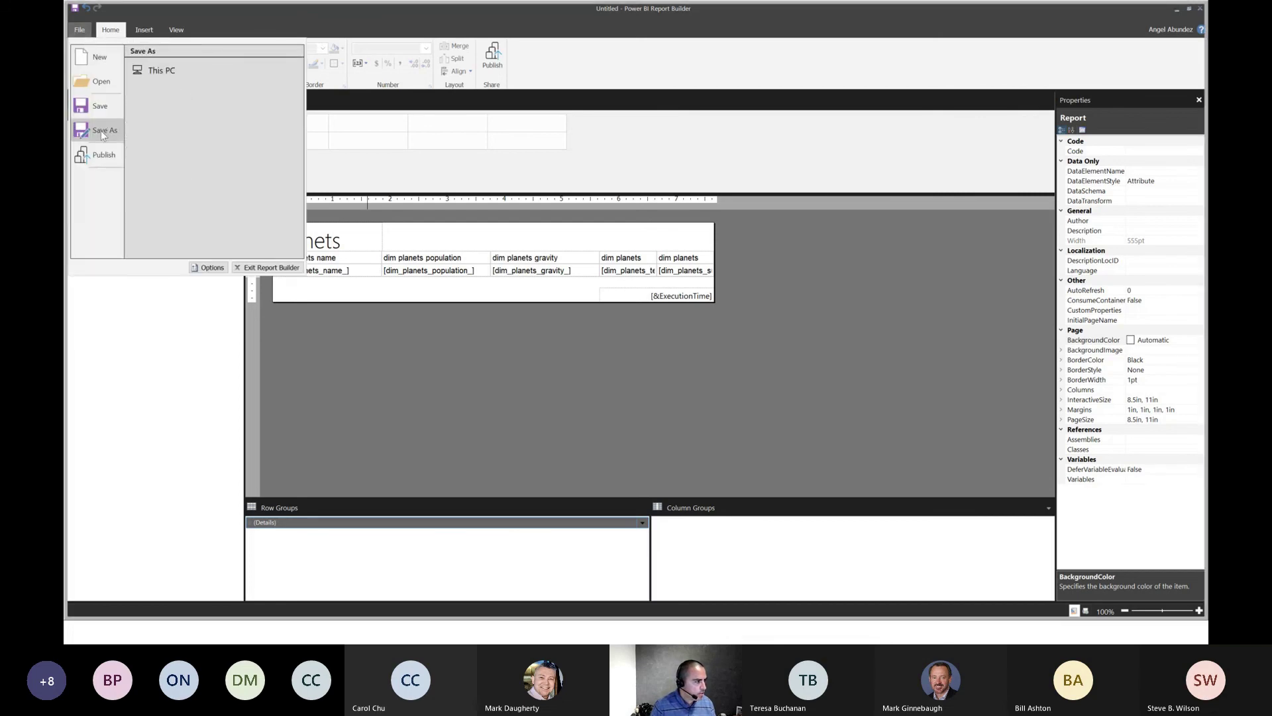
{"action": "left_click", "coordinate": [161, 70]}
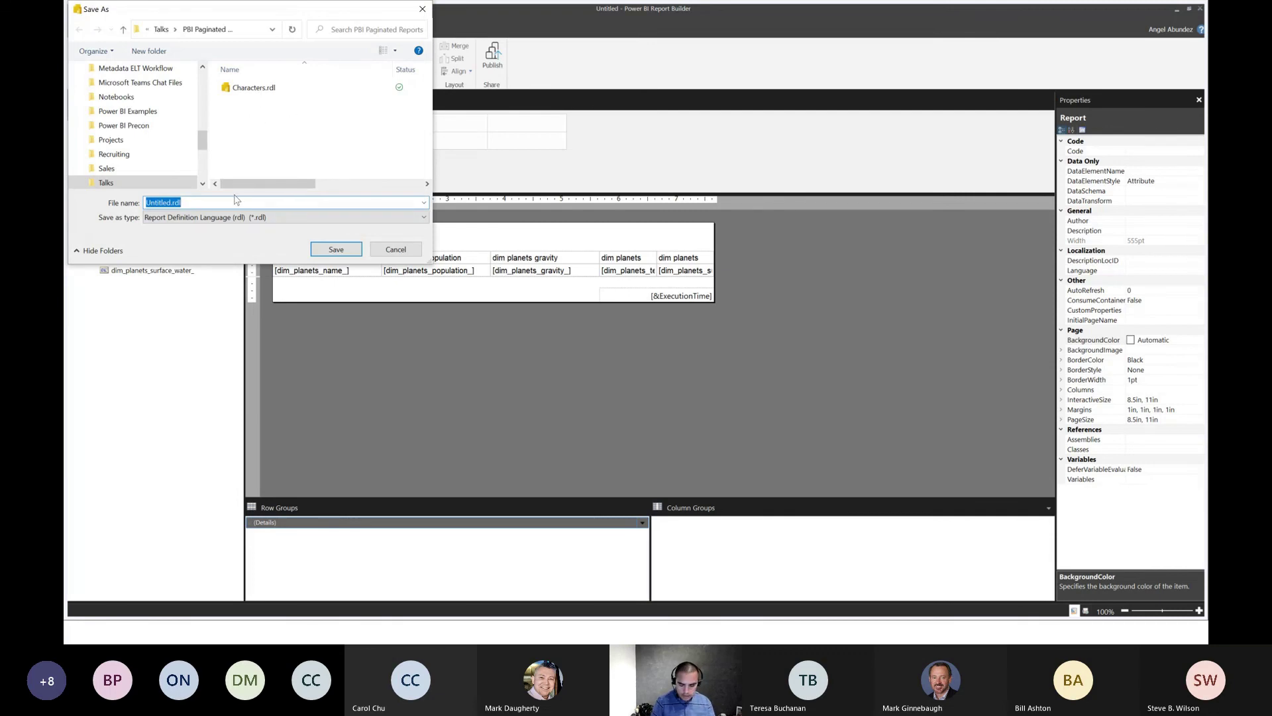
{"action": "type", "text": "Planets"}
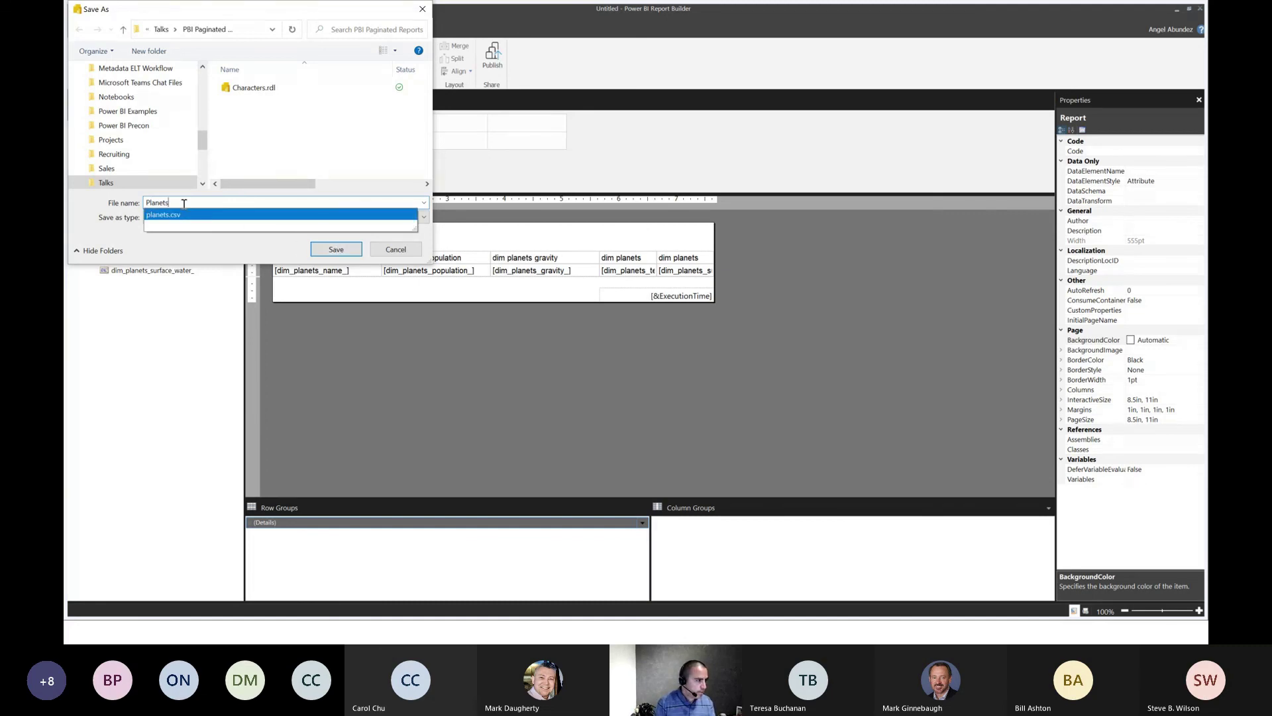
{"action": "type", "text": "by Film"}
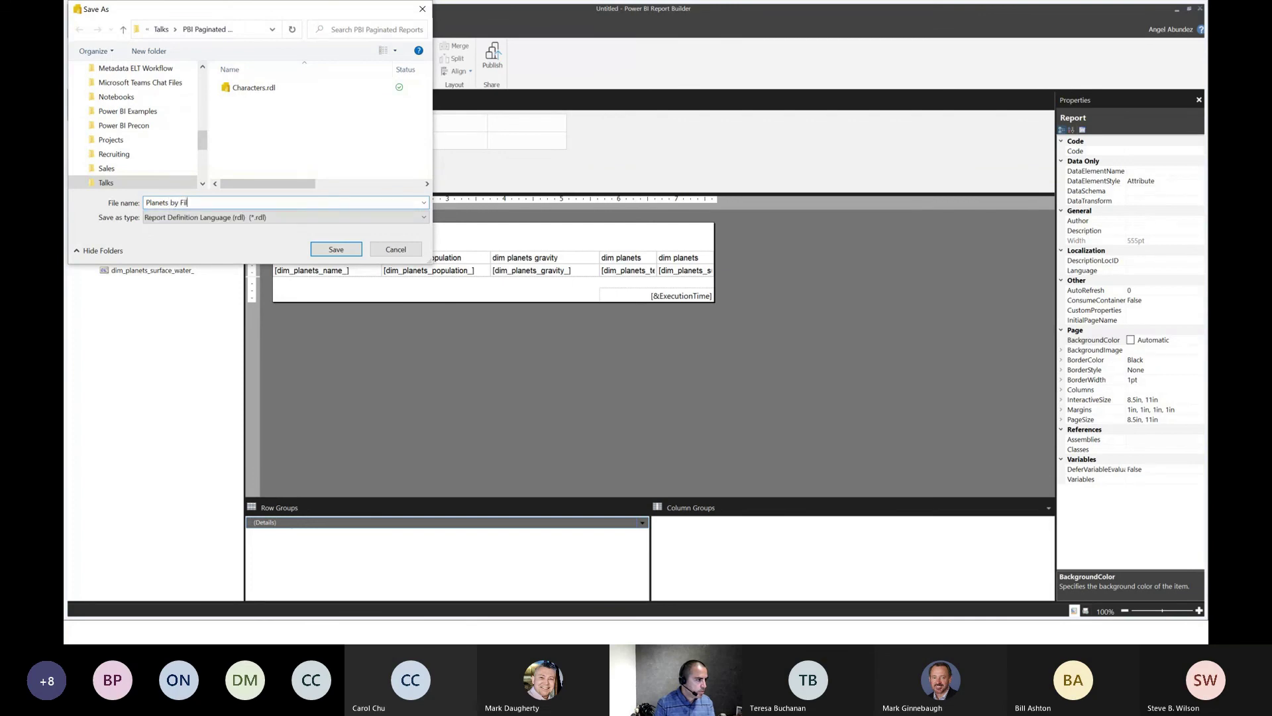
{"action": "left_click", "coordinate": [350, 255]}
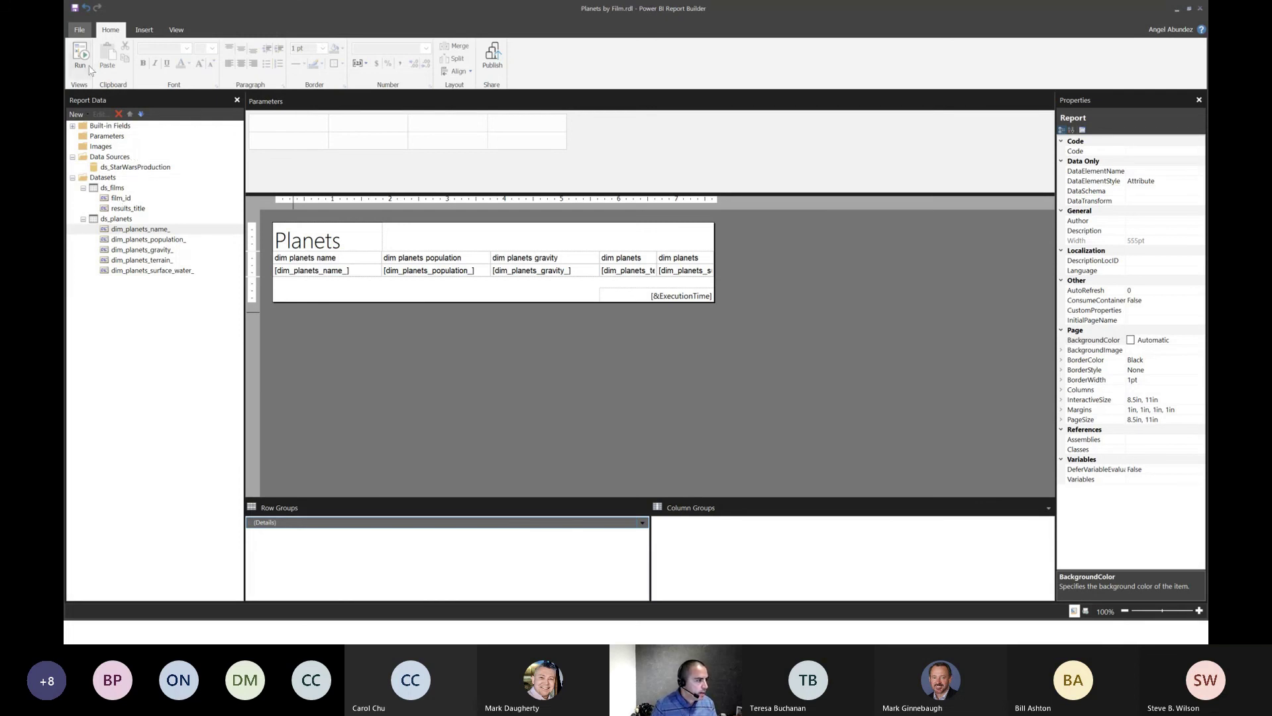
Publish the report to the Star Wars Production workspace under the file name "Planets by Film".
{"action": "left_click", "coordinate": [80, 31]}
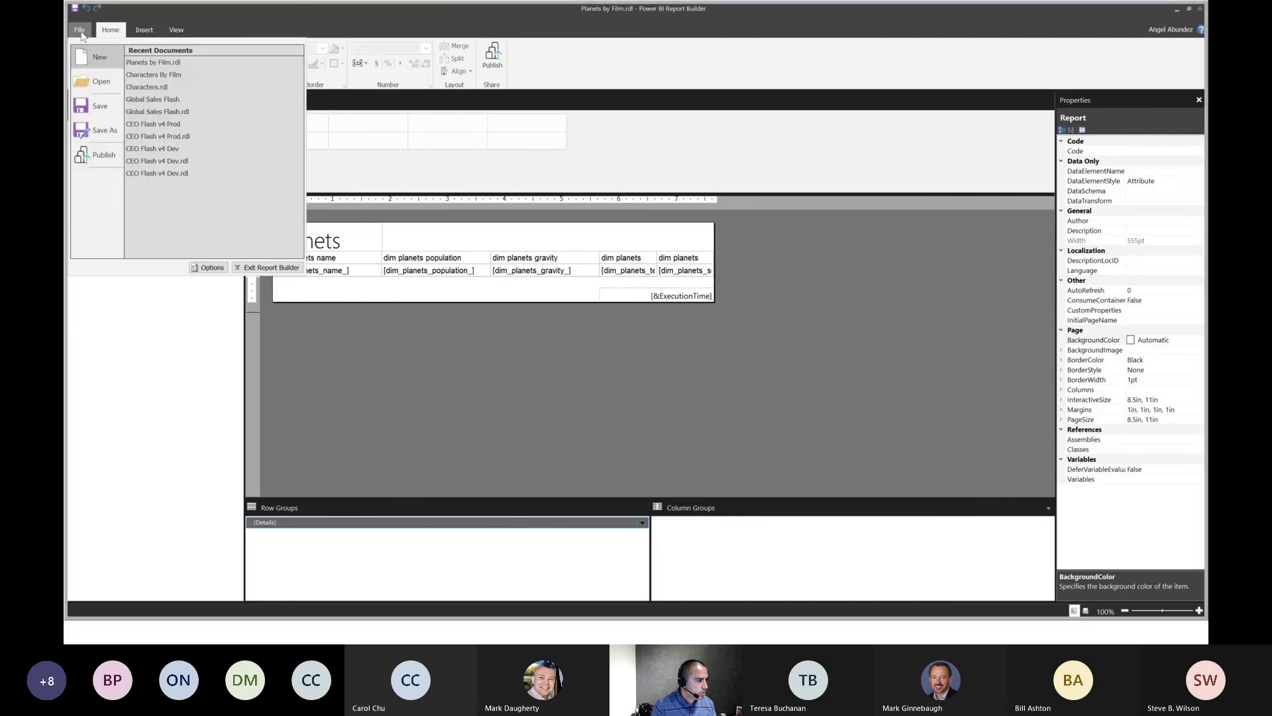
{"action": "left_click", "coordinate": [100, 158]}
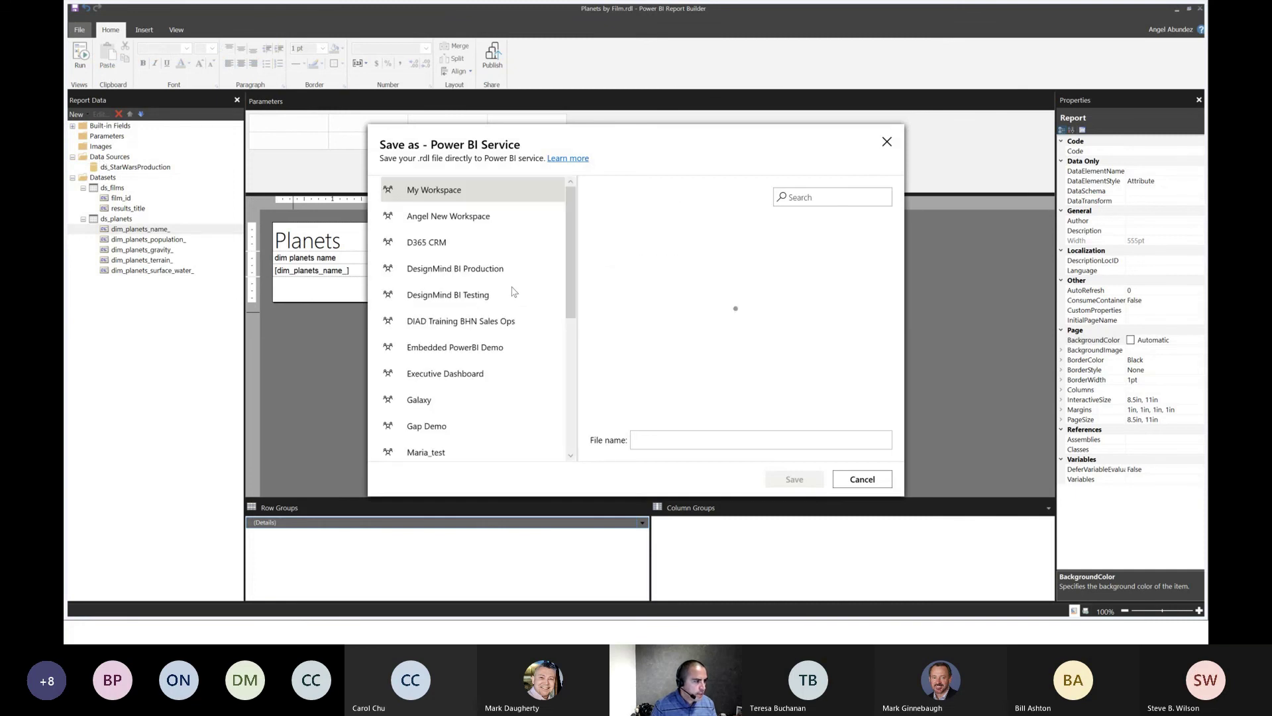
{"action": "left_click_drag", "start_coordinate": [574, 315], "coordinate": [573, 475]}
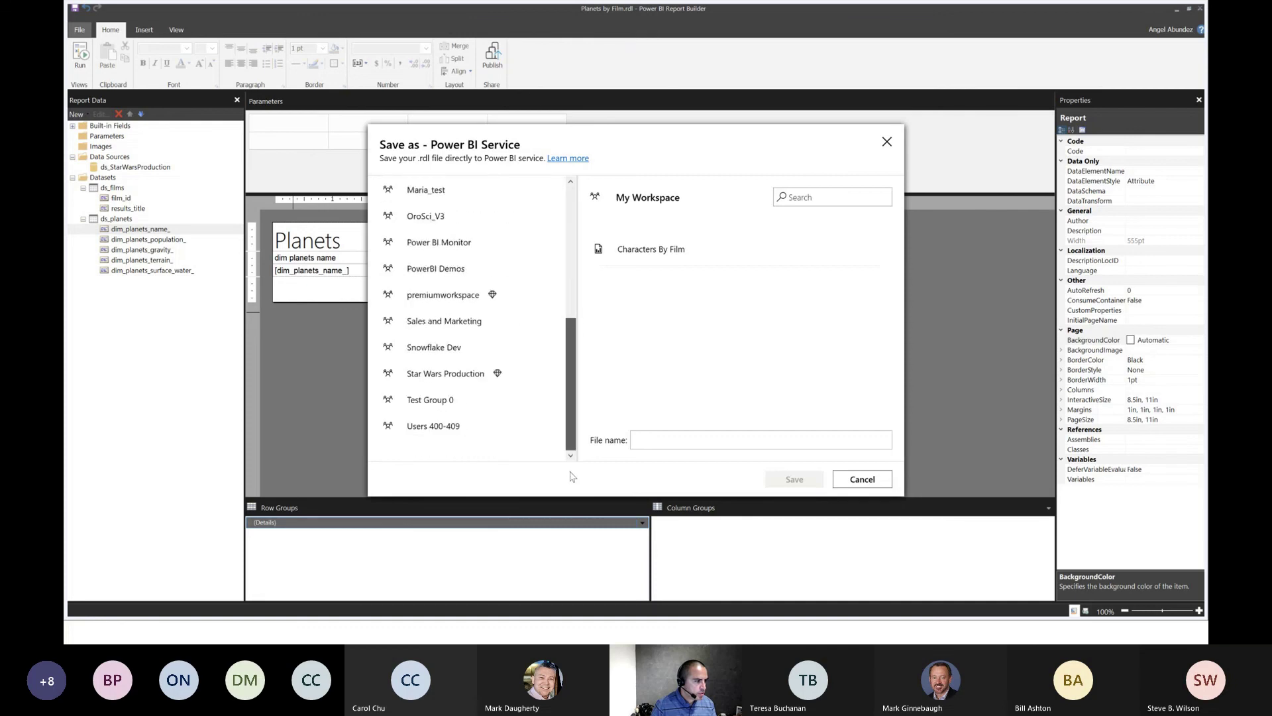
{"action": "left_click", "coordinate": [463, 380]}
{"action": "left_click", "coordinate": [666, 440]}
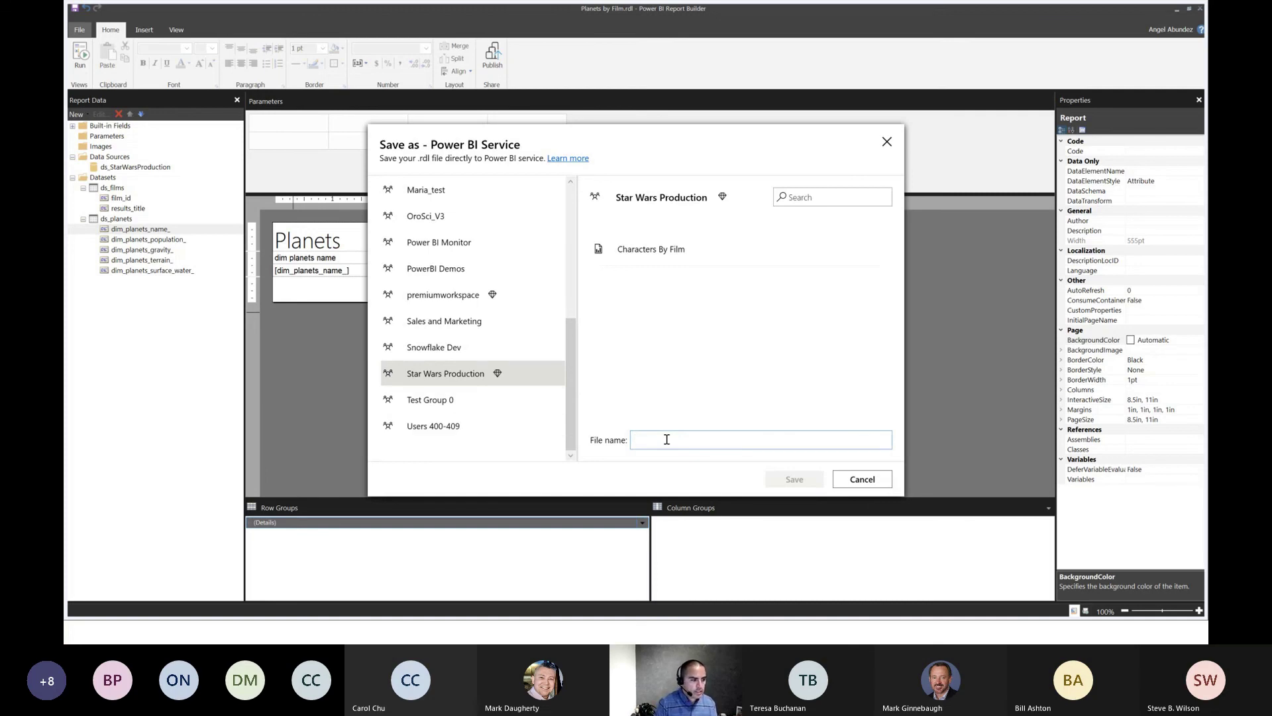
{"action": "type", "text": "Planets "}
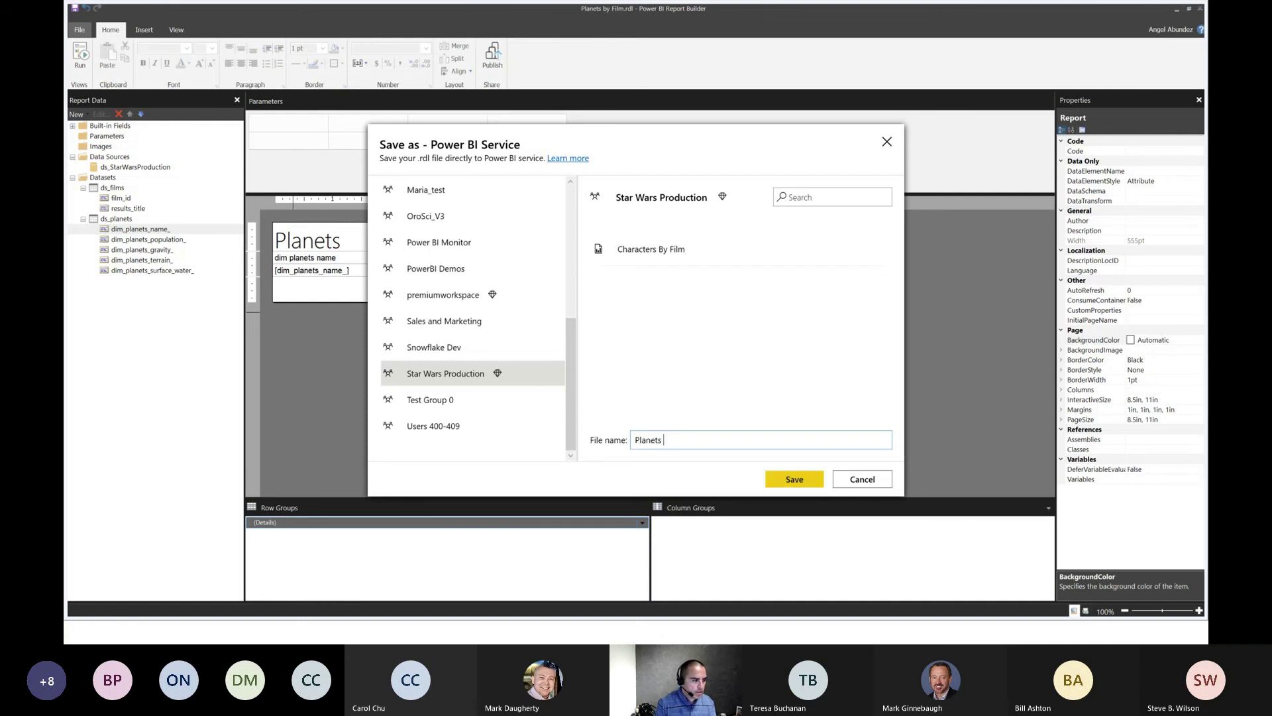
{"action": "type", "text": "by Film"}
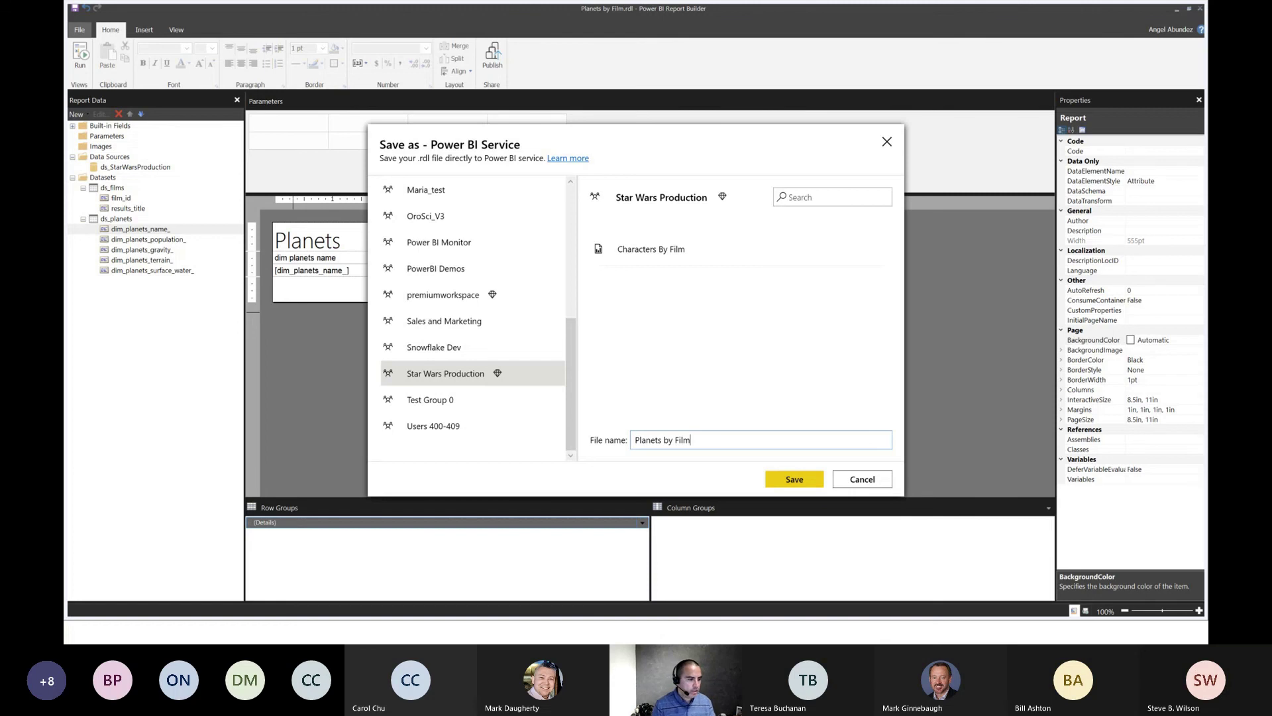
{"action": "left_click", "coordinate": [805, 486]}
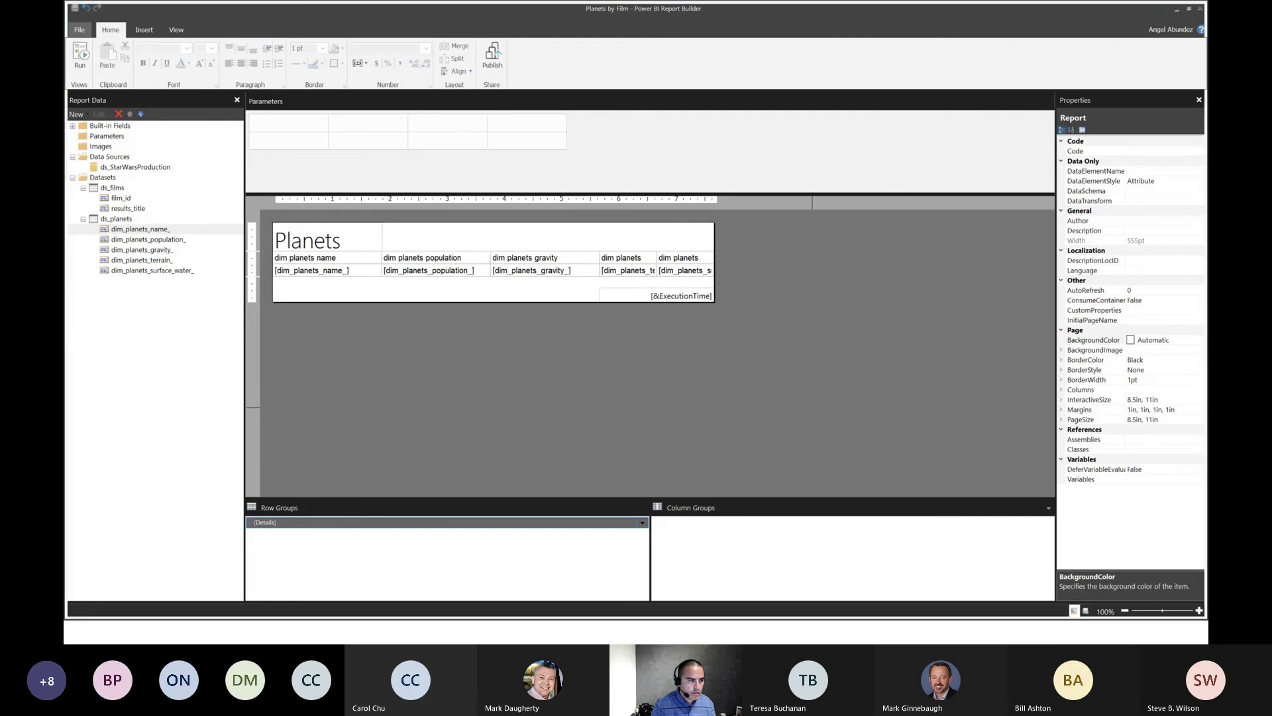
Switch to the Power BI service in the browser, close the workspace settings and open the Planets by Film report.
{"action": "key", "text": "alt+Tab"}
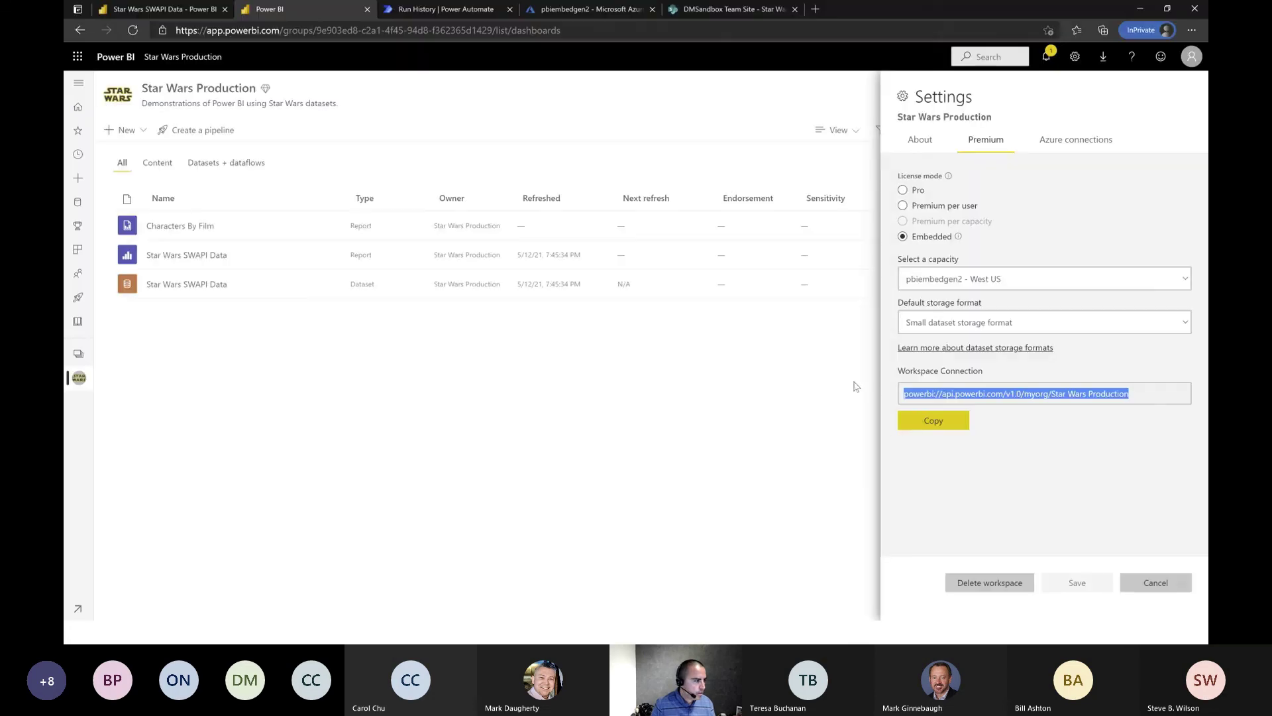
{"action": "left_click", "coordinate": [1158, 581]}
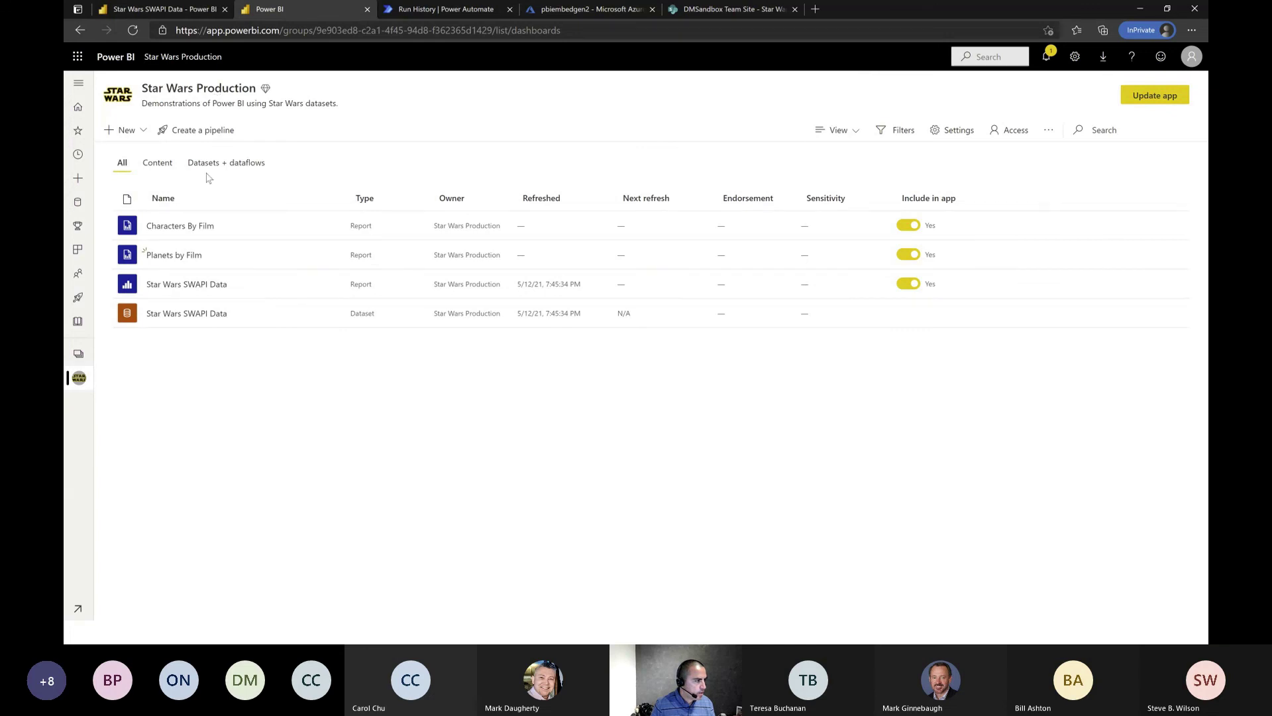
{"action": "left_click", "coordinate": [175, 257]}
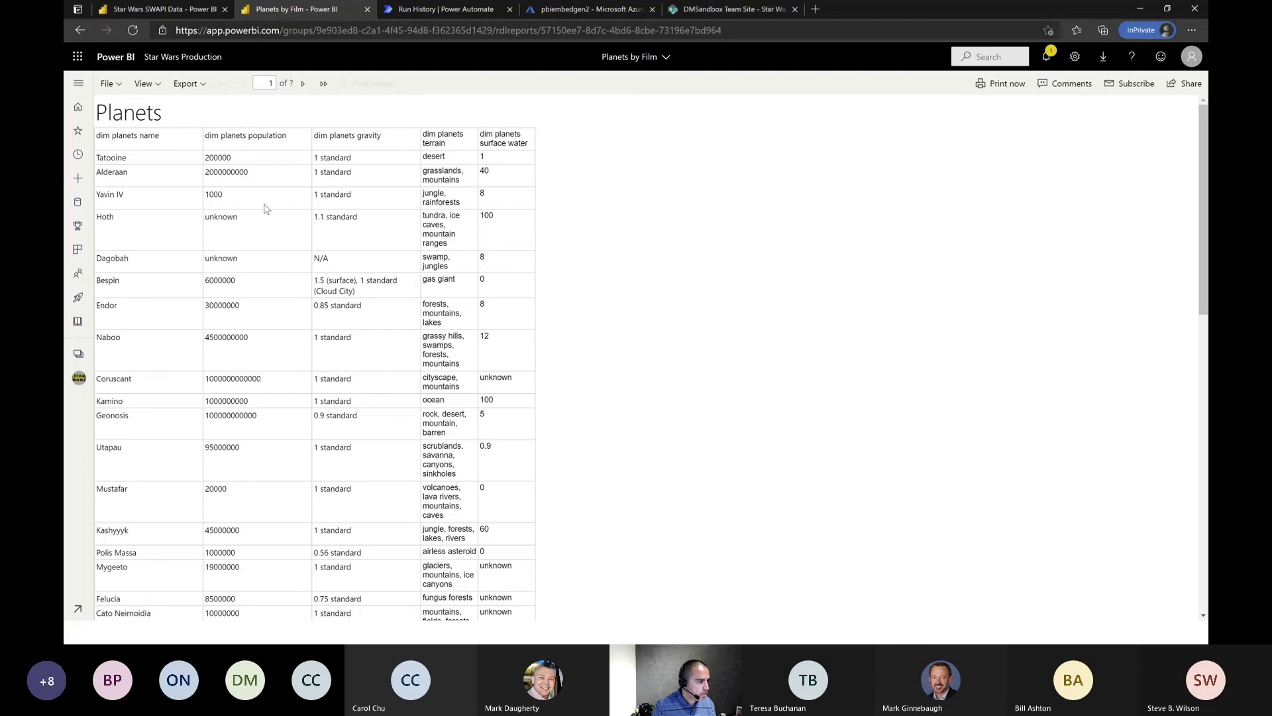
Export the Planets by Film report to Microsoft Excel (.xlsx) and open the downloaded workbook.
{"action": "left_click", "coordinate": [190, 84]}
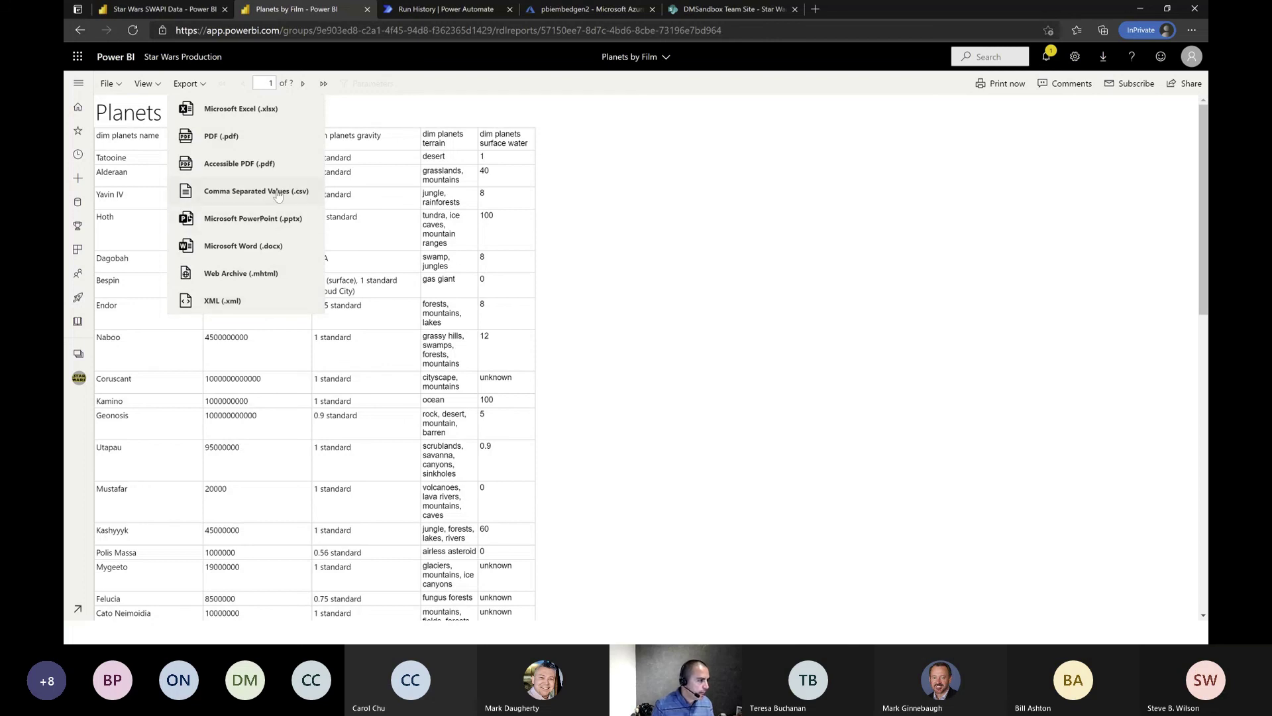
{"action": "left_click", "coordinate": [265, 110]}
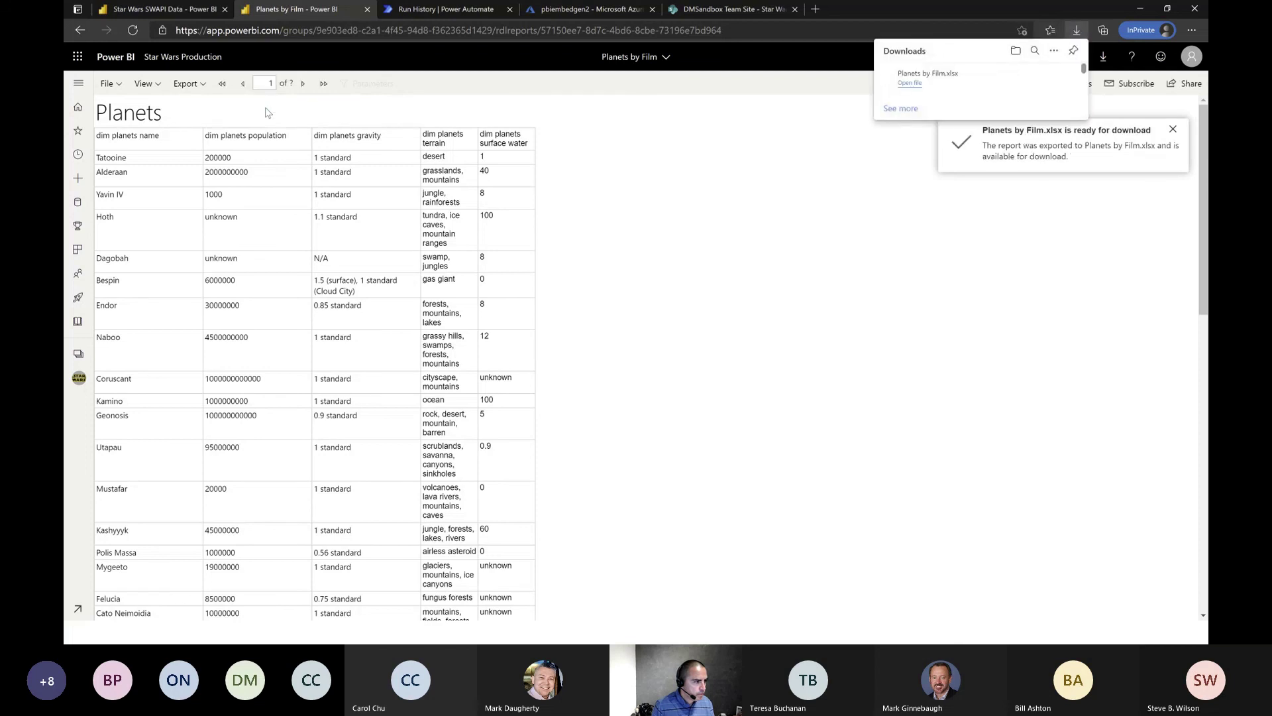
{"action": "left_click", "coordinate": [918, 88]}
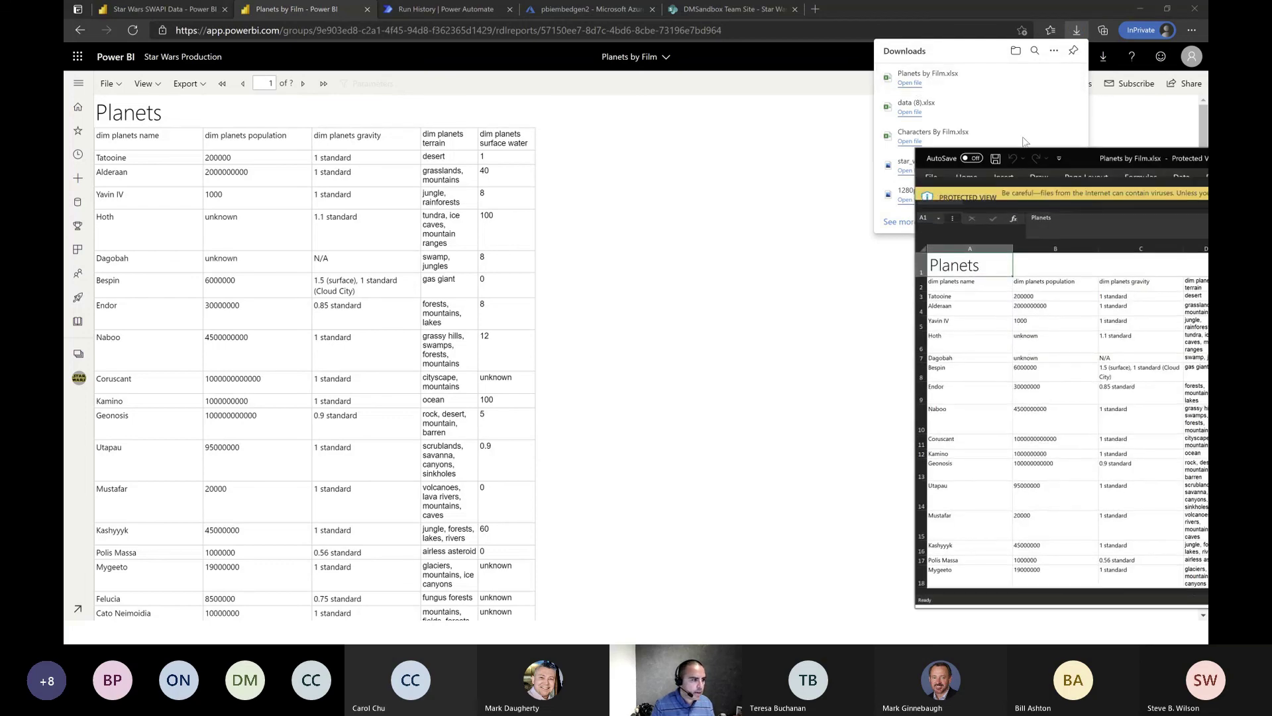
{"action": "key", "text": "super+Left"}
Examine the Characters By Film workbook at 110% zoom, checking the table cells and the film heading, and return to the browser.
{"action": "left_click_drag", "start_coordinate": [531, 69], "coordinate": [799, 49]}
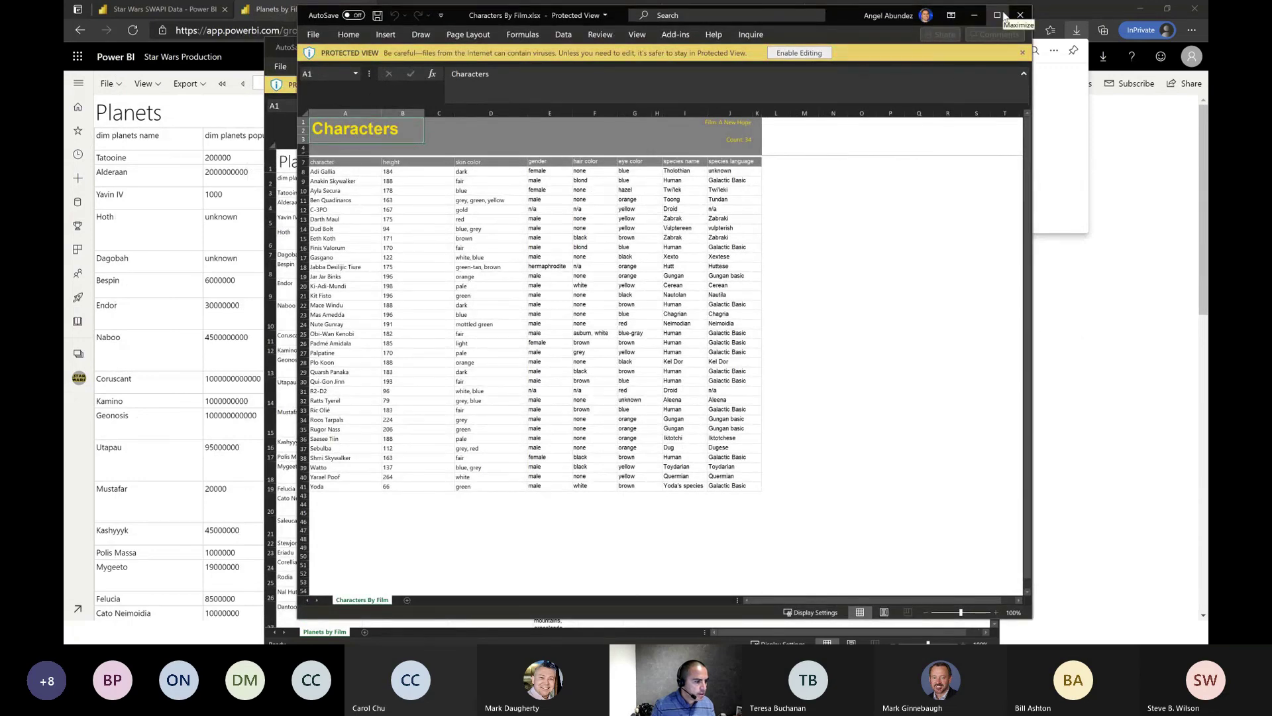
{"action": "left_click", "coordinate": [997, 612]}
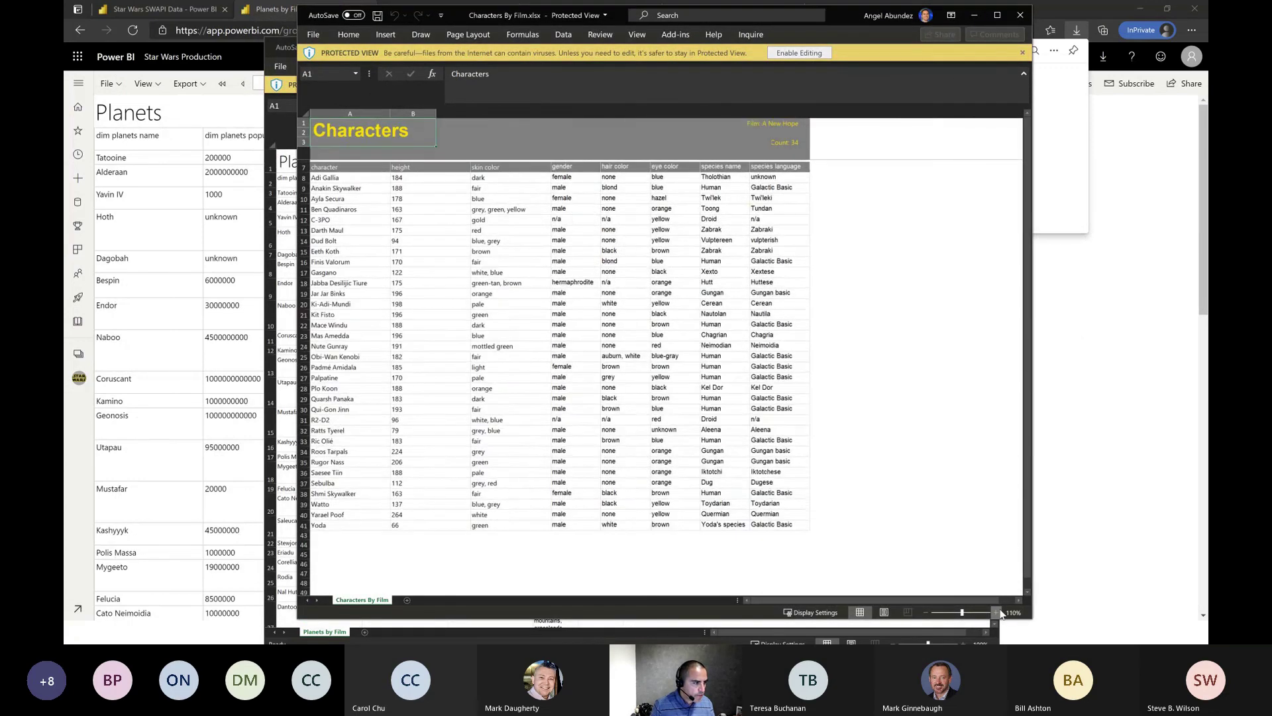
{"action": "left_click", "coordinate": [571, 177]}
{"action": "left_click", "coordinate": [537, 180]}
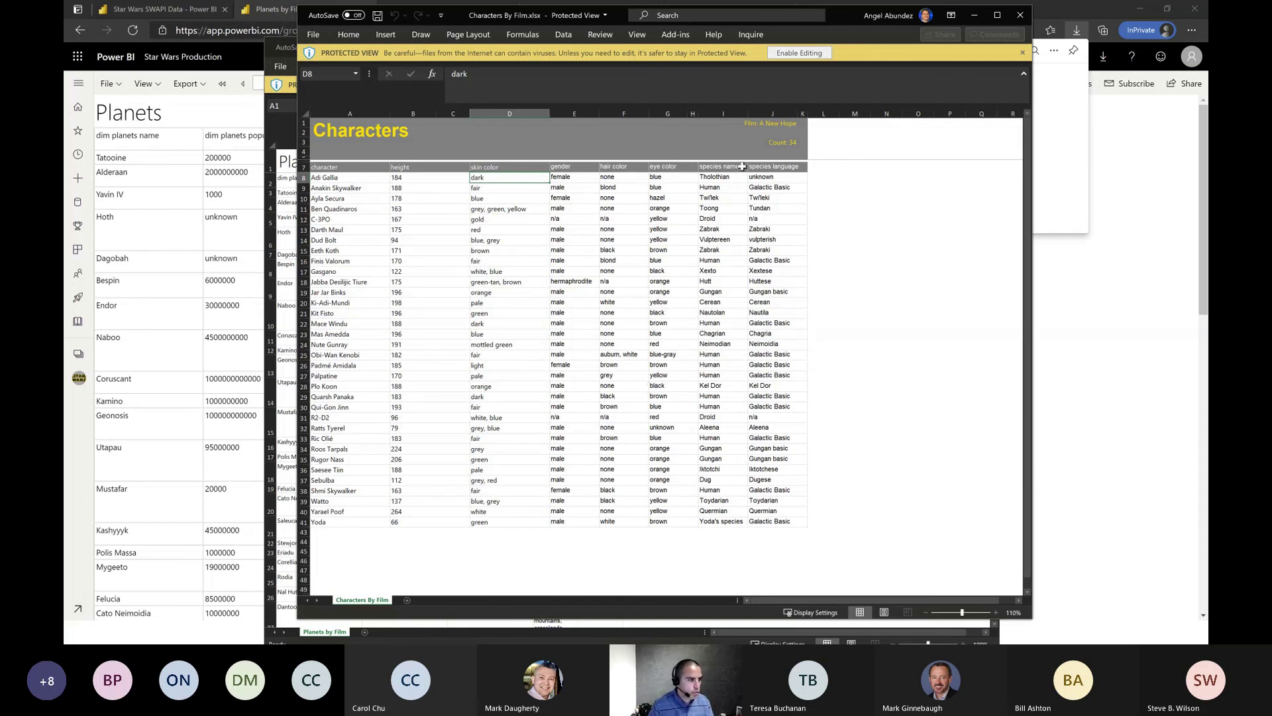
{"action": "left_click", "coordinate": [790, 123]}
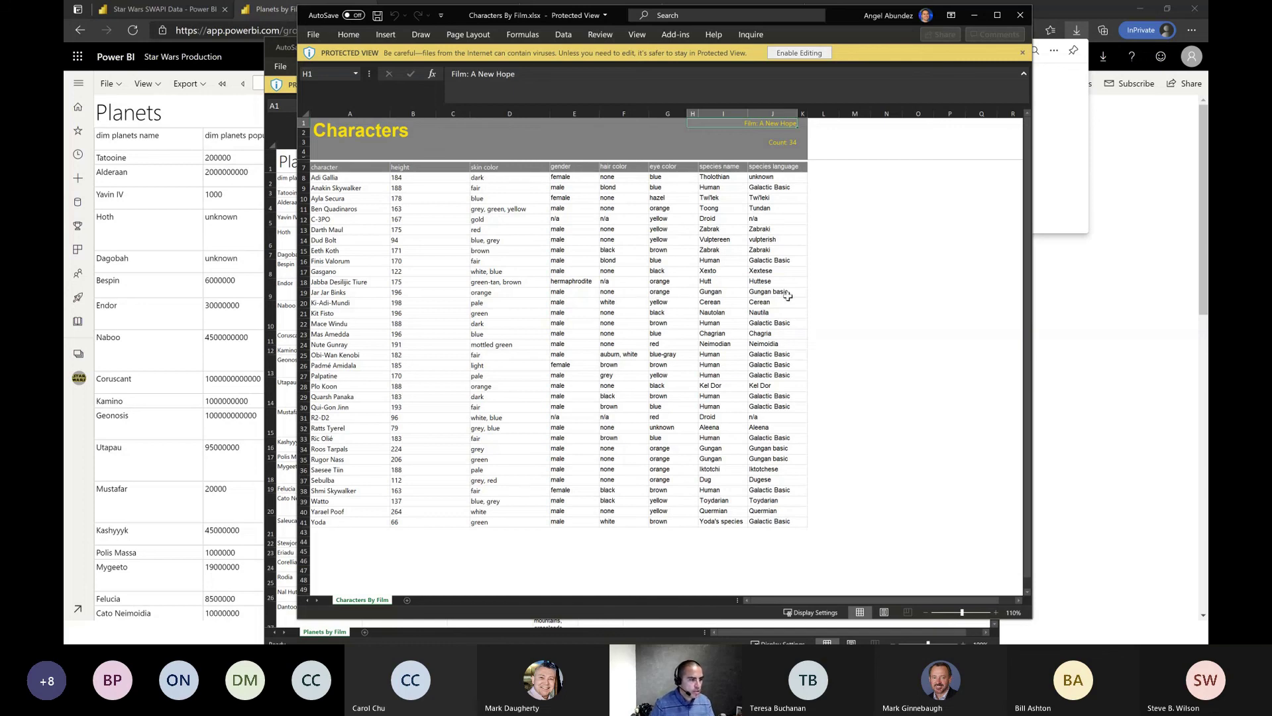
{"action": "left_click", "coordinate": [1120, 363]}
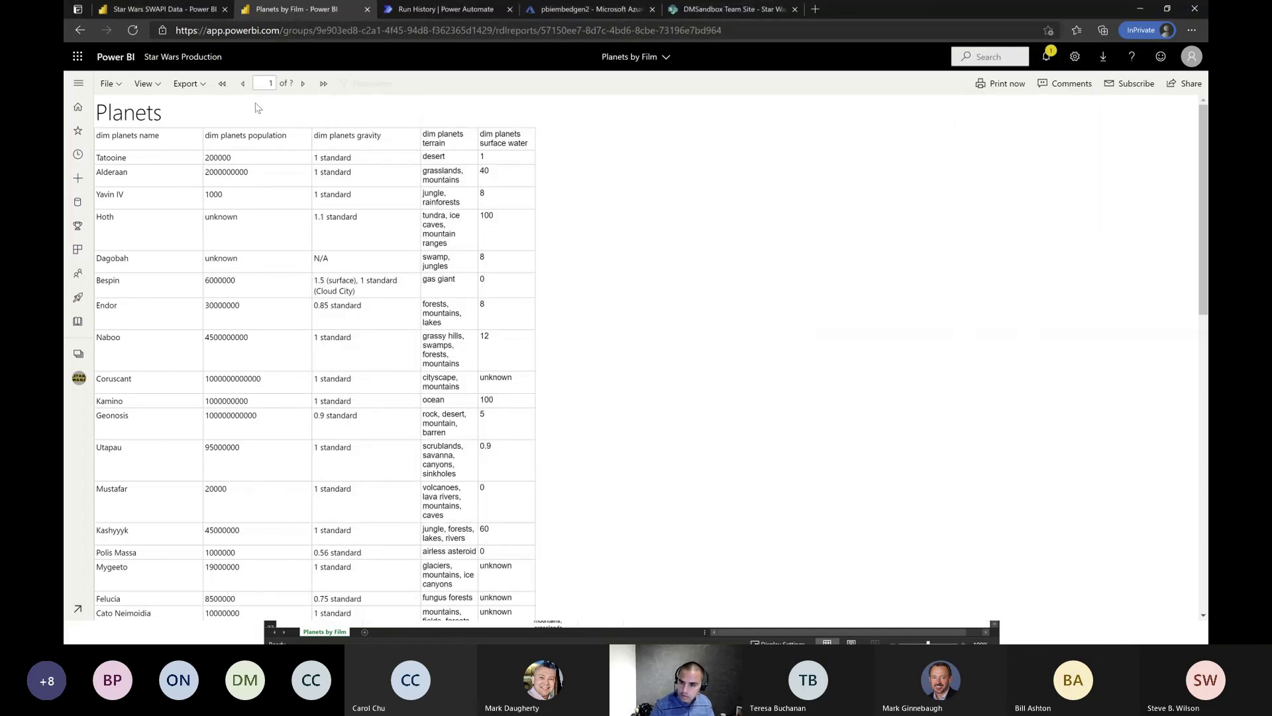
Open the Characters By Film report from the Star Wars Production workspace and run it for the film Revenge of the Sith.
{"action": "left_click", "coordinate": [171, 60]}
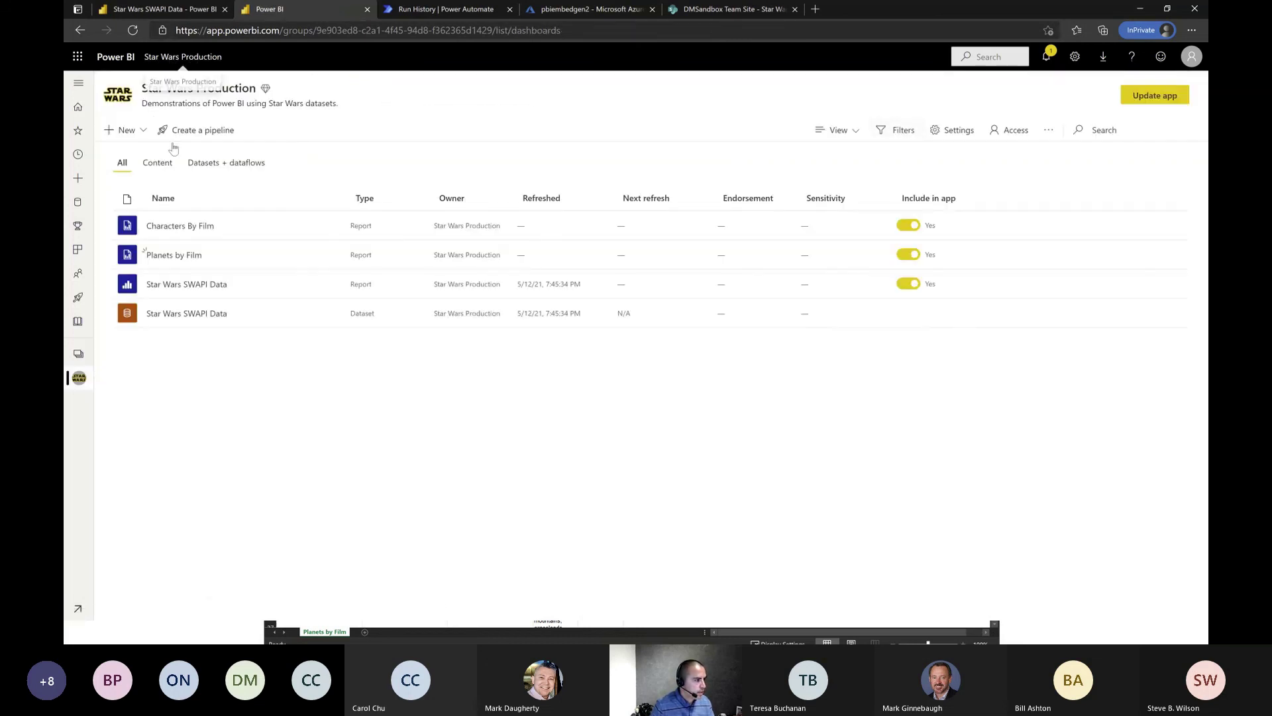
{"action": "left_click", "coordinate": [196, 228]}
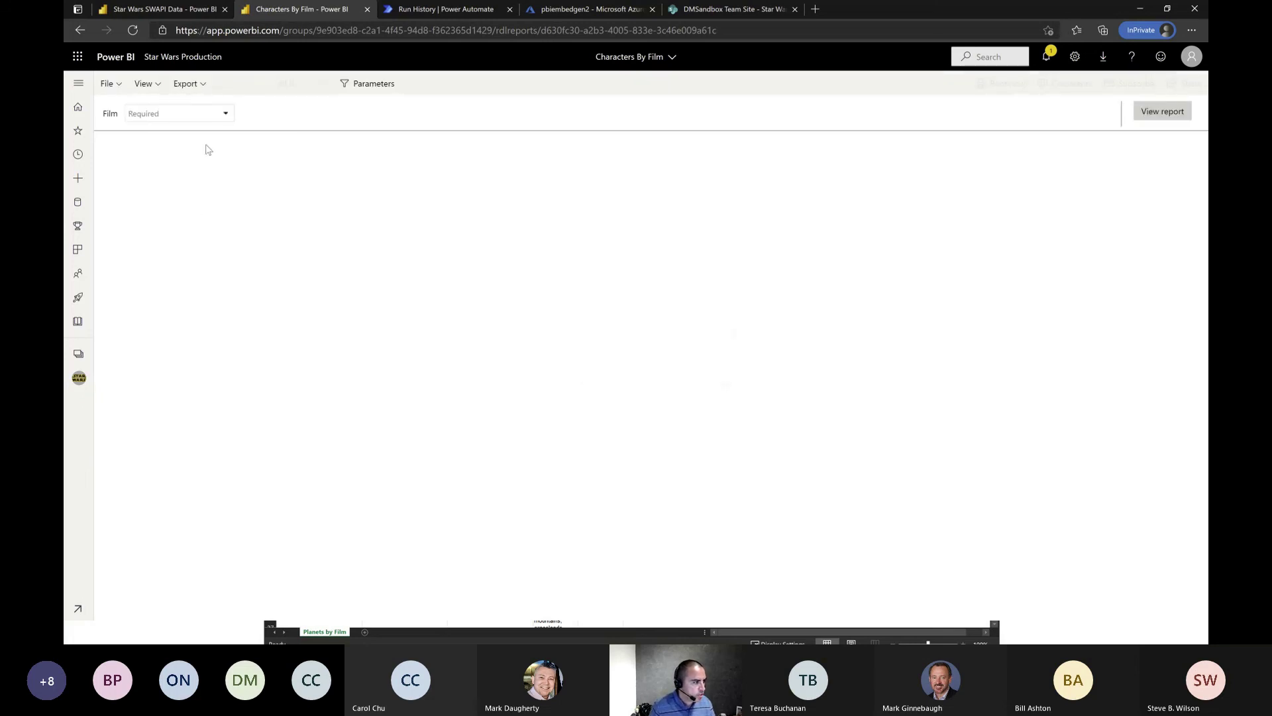
{"action": "left_click", "coordinate": [225, 116]}
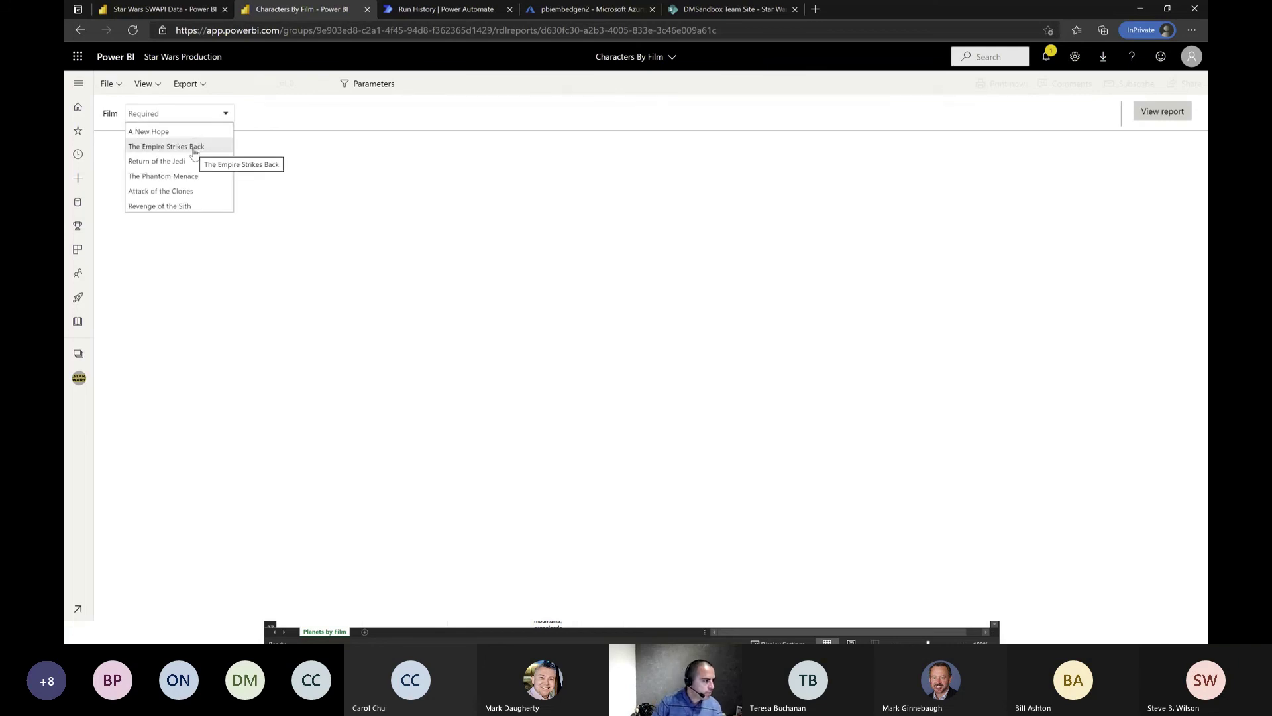
{"action": "left_click", "coordinate": [182, 206]}
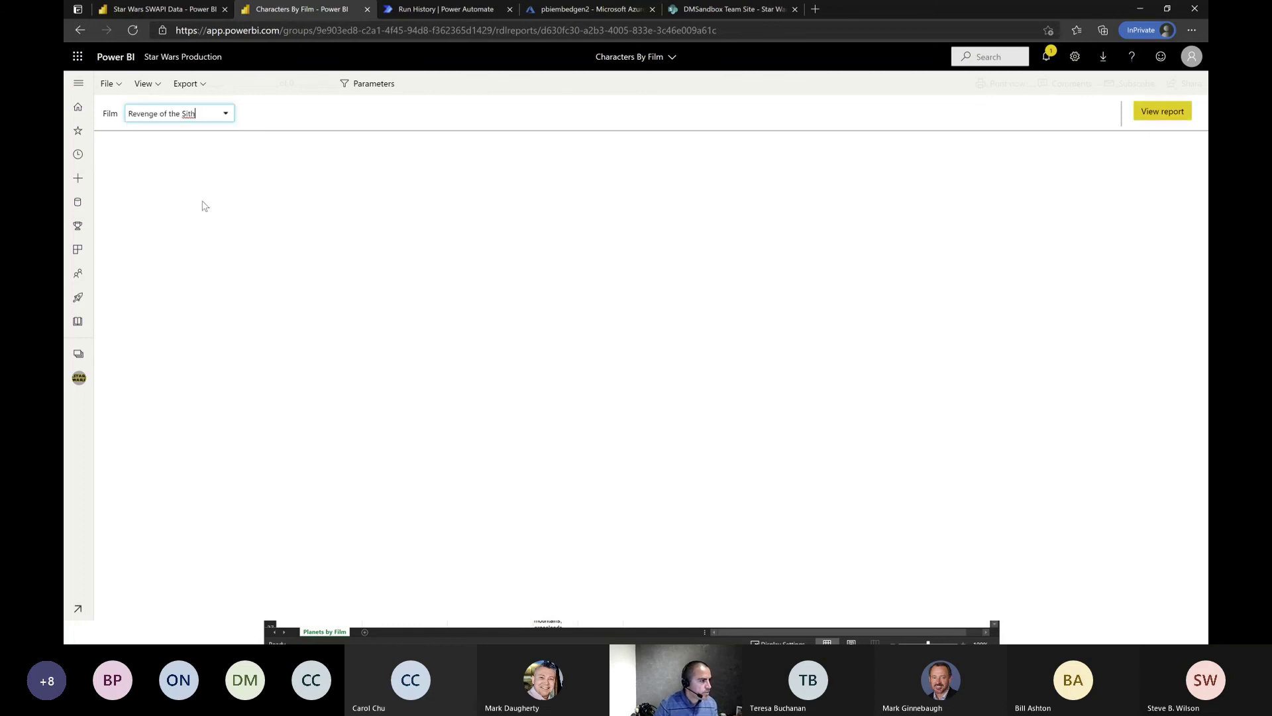
{"action": "left_click", "coordinate": [1145, 110]}
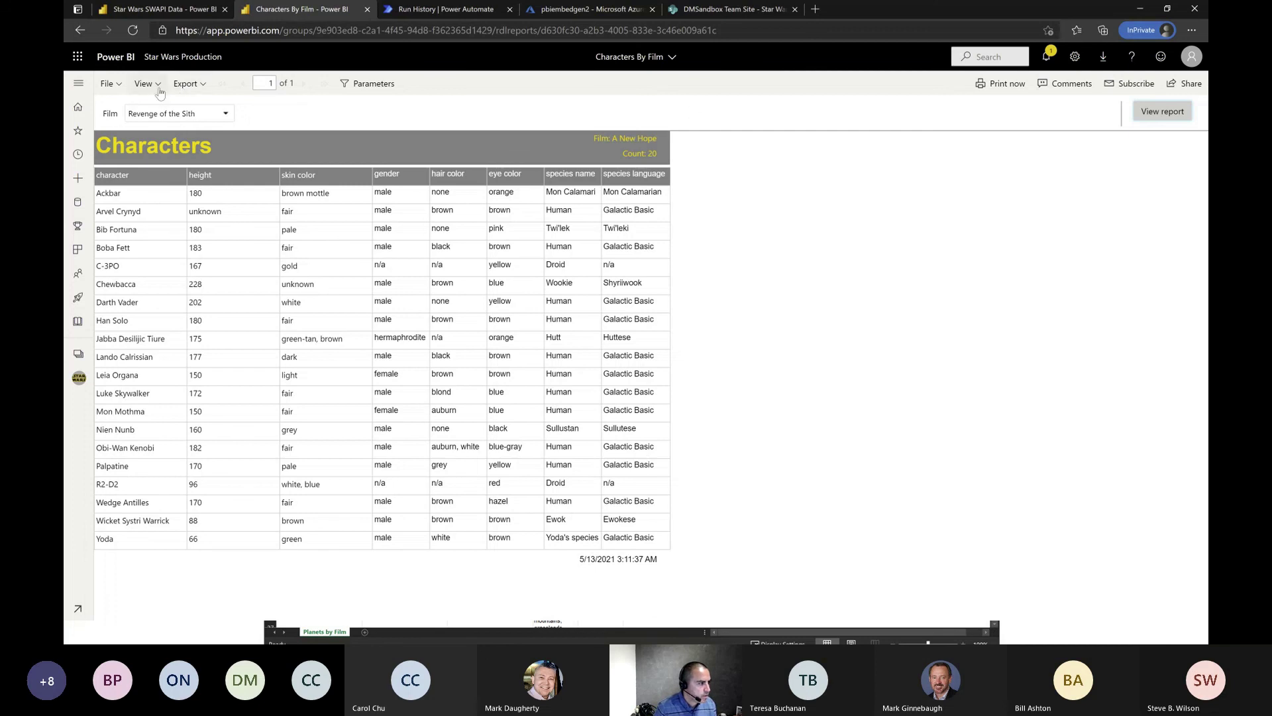
Look over the Characters By Film report's export and file options and run the report again.
{"action": "left_click", "coordinate": [191, 85]}
{"action": "left_click", "coordinate": [114, 87]}
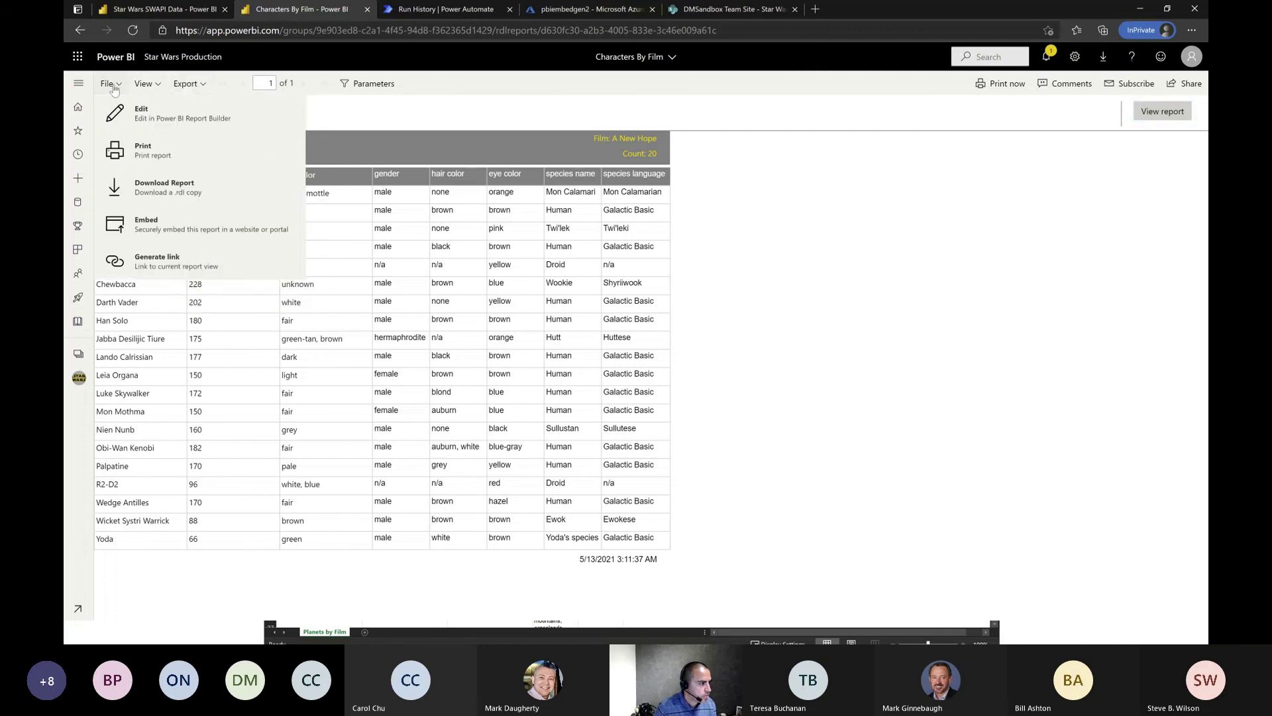
{"action": "left_click", "coordinate": [859, 89]}
{"action": "left_click", "coordinate": [1156, 114]}
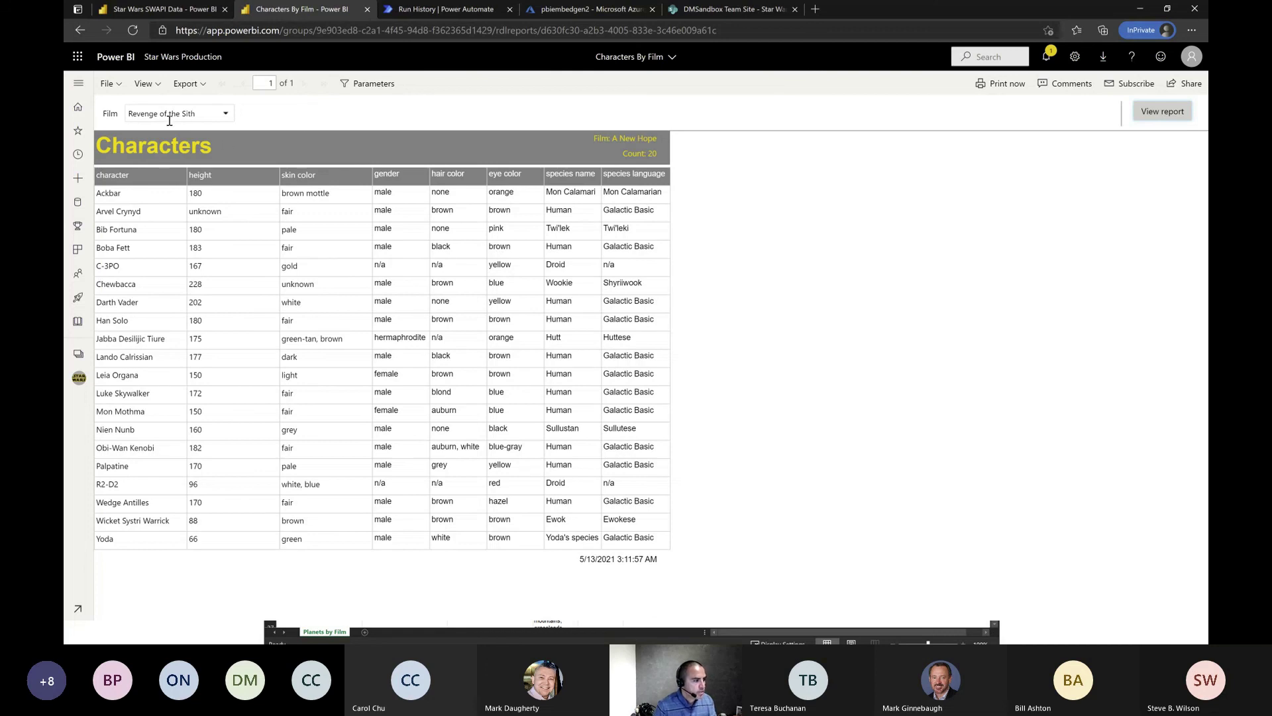
Add a new email subscription to the Characters By Film report with Microsoft Excel (.xlsx) as the attachment format.
{"action": "left_click", "coordinate": [1134, 84]}
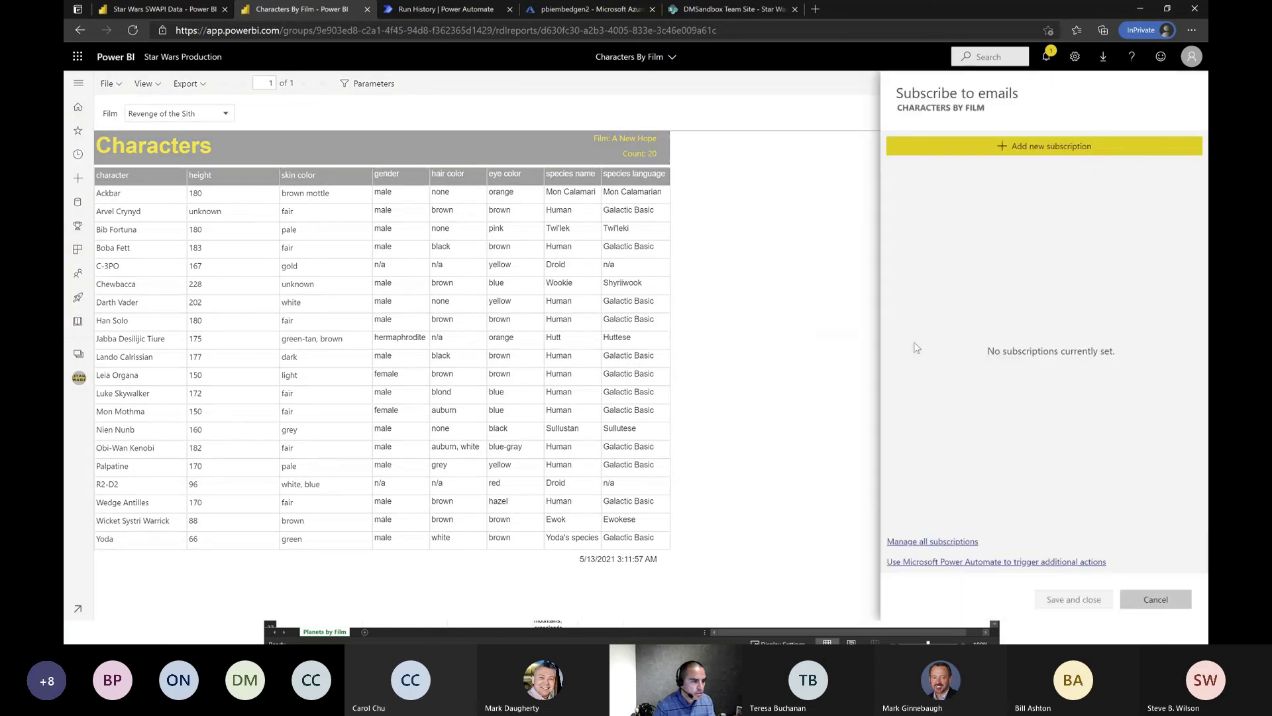
{"action": "left_click", "coordinate": [1021, 149]}
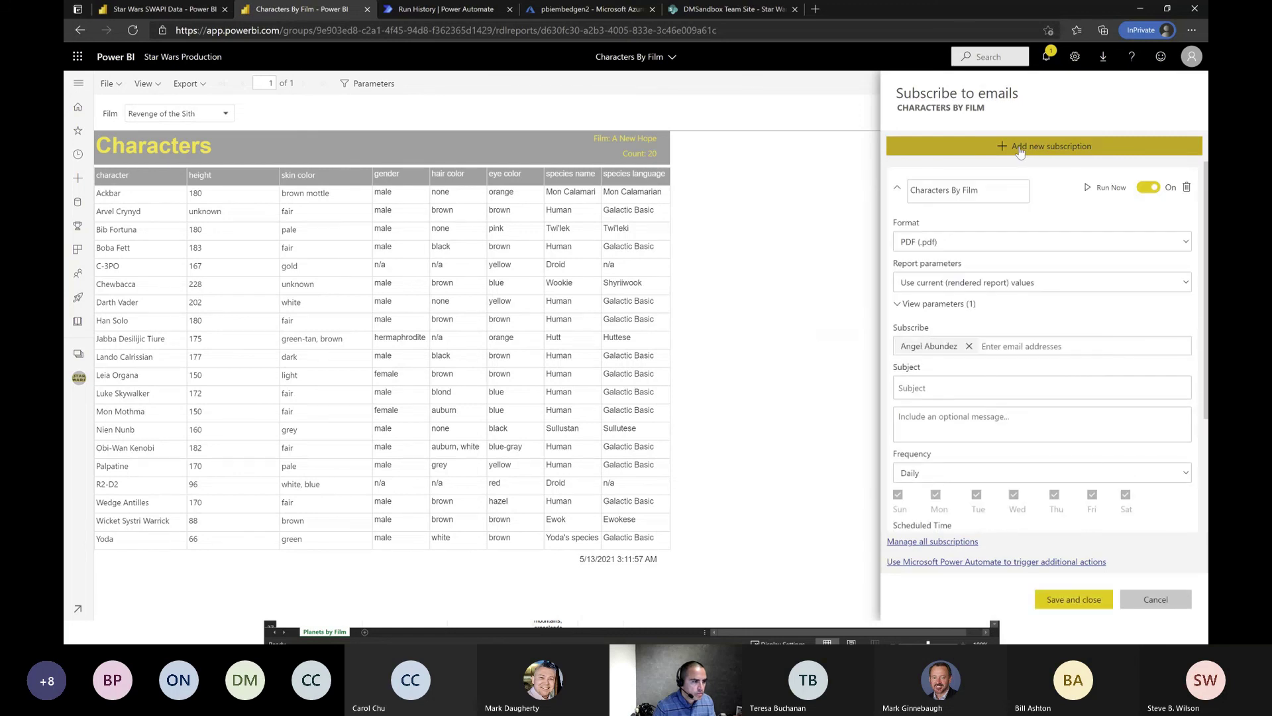
{"action": "left_click", "coordinate": [1030, 247]}
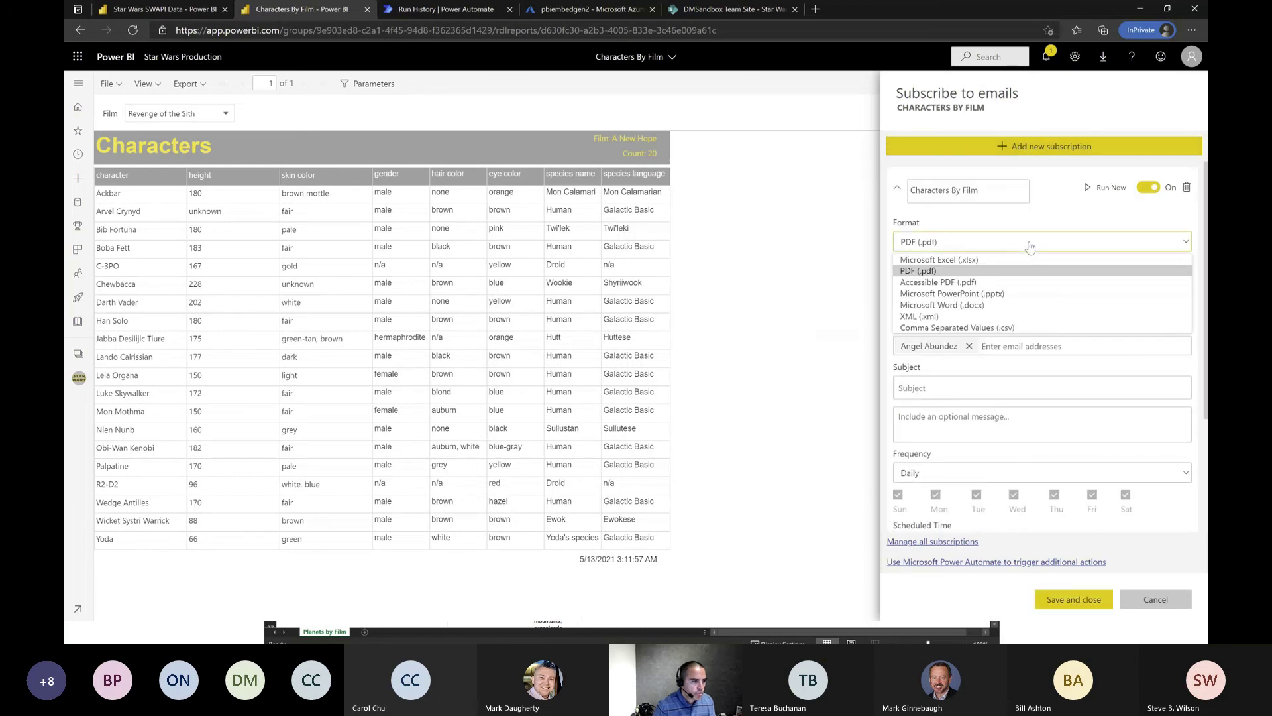
{"action": "left_click", "coordinate": [1011, 259]}
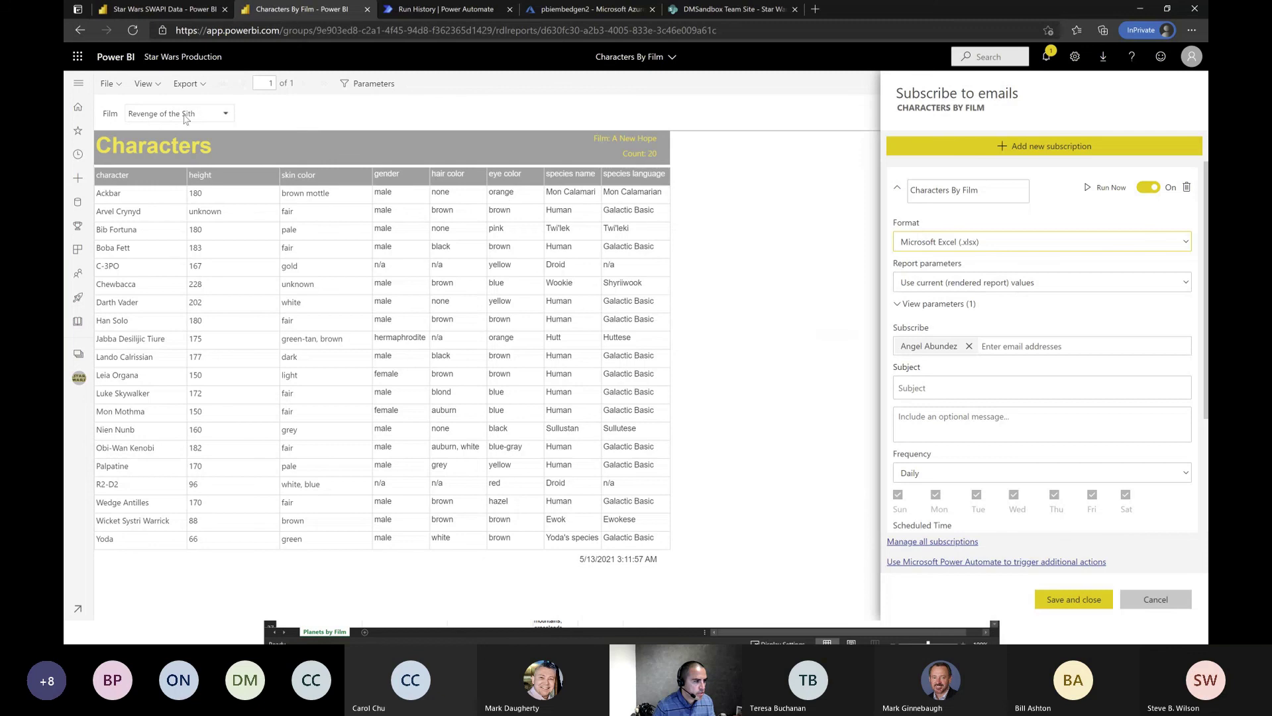
Inspect the subscription's Film parameter and the report parameter options, keeping Use current (rendered report) values.
{"action": "left_click", "coordinate": [902, 306]}
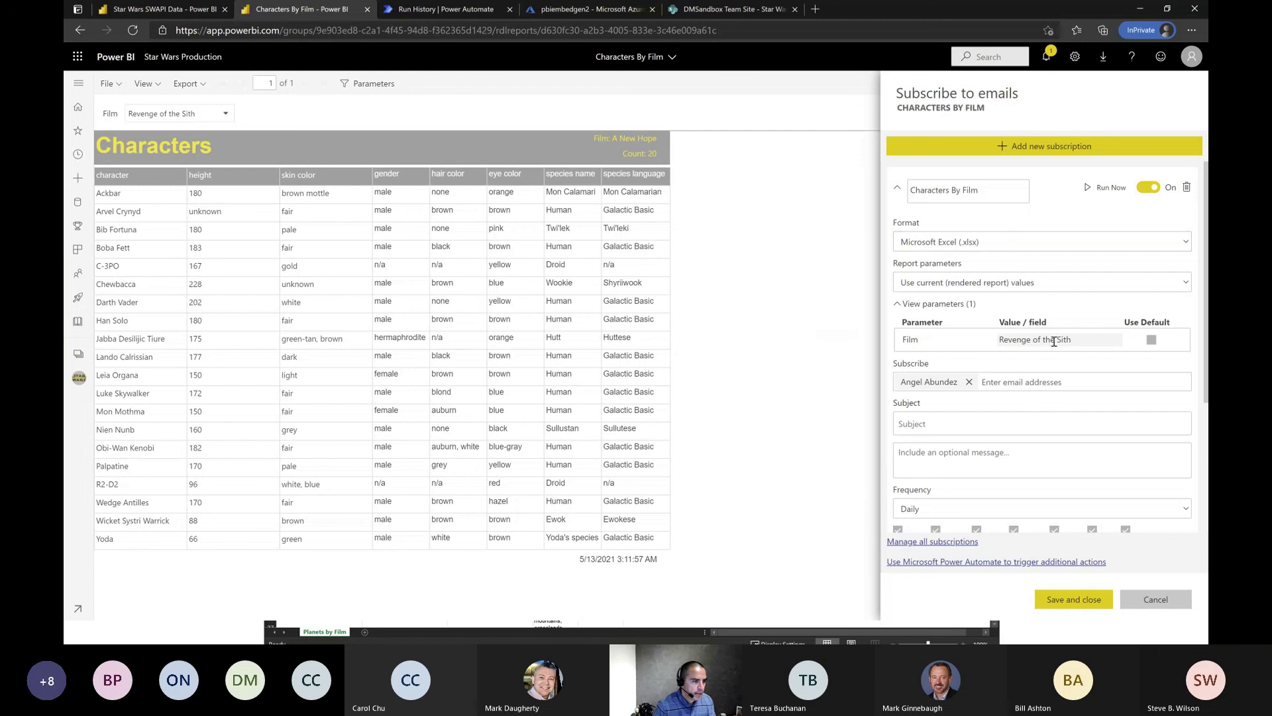
{"action": "left_click_drag", "start_coordinate": [1071, 339], "coordinate": [1024, 342]}
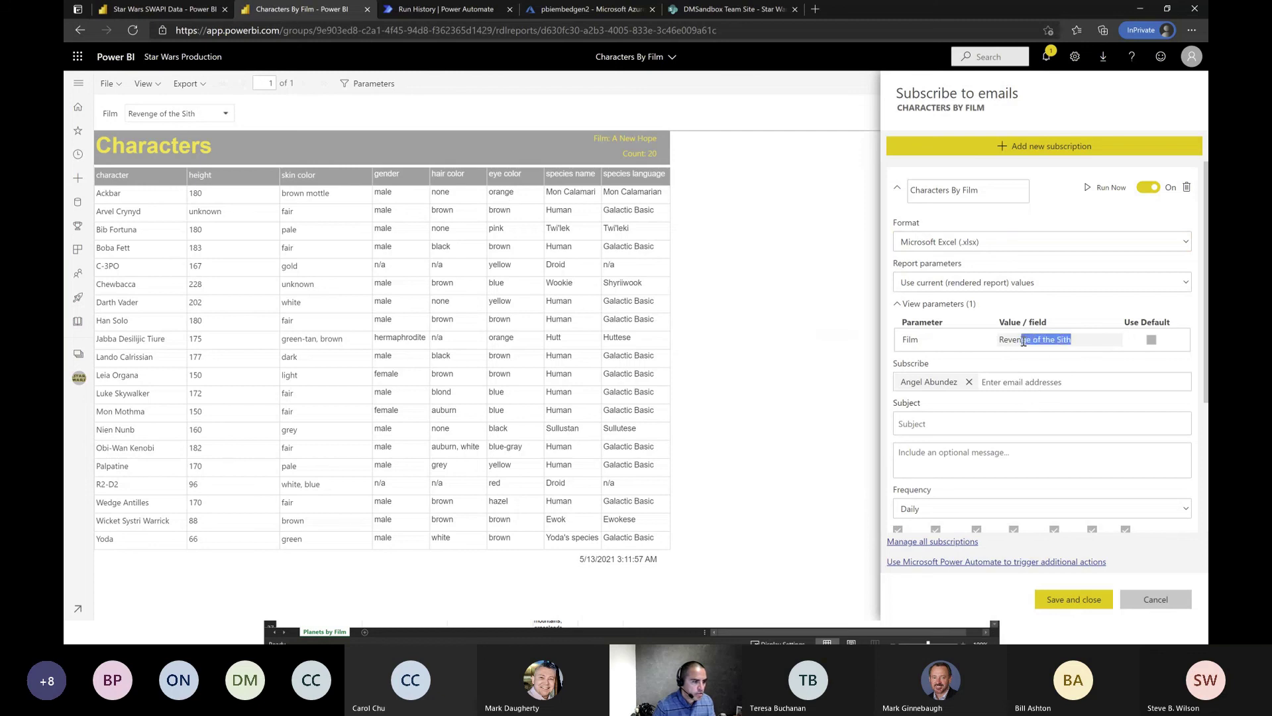
{"action": "left_click", "coordinate": [1001, 288]}
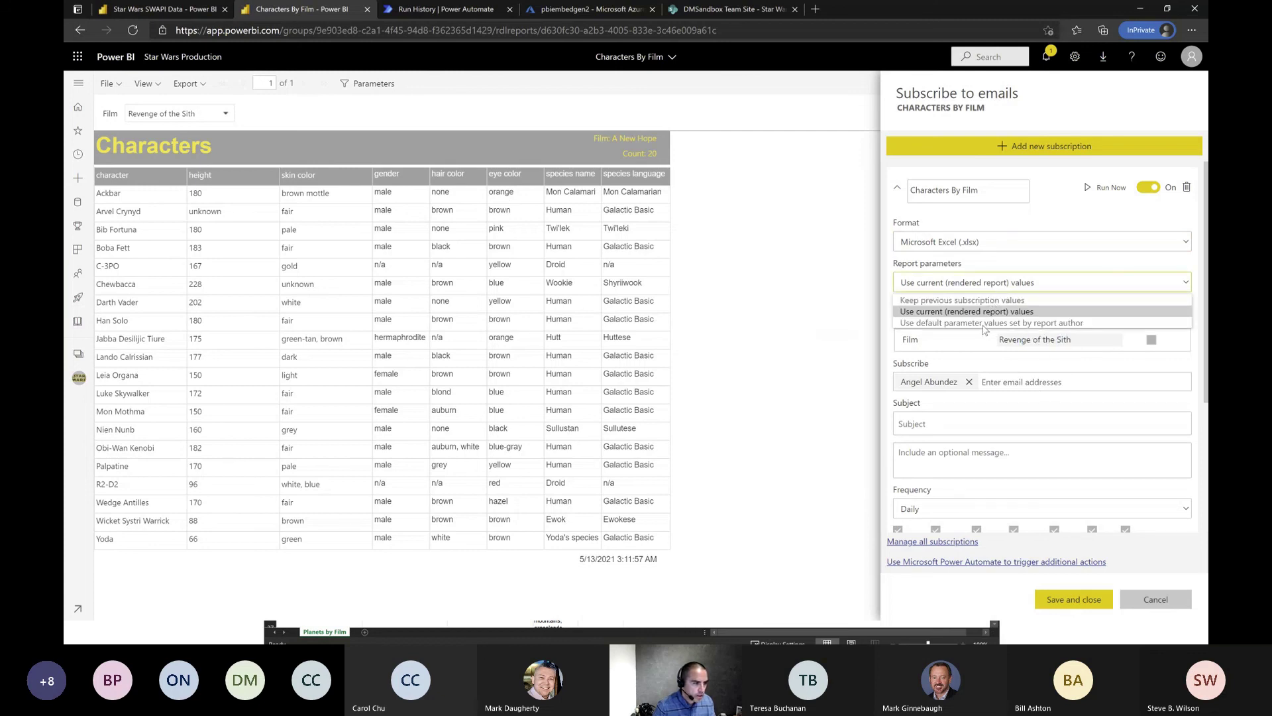
{"action": "left_click", "coordinate": [988, 313]}
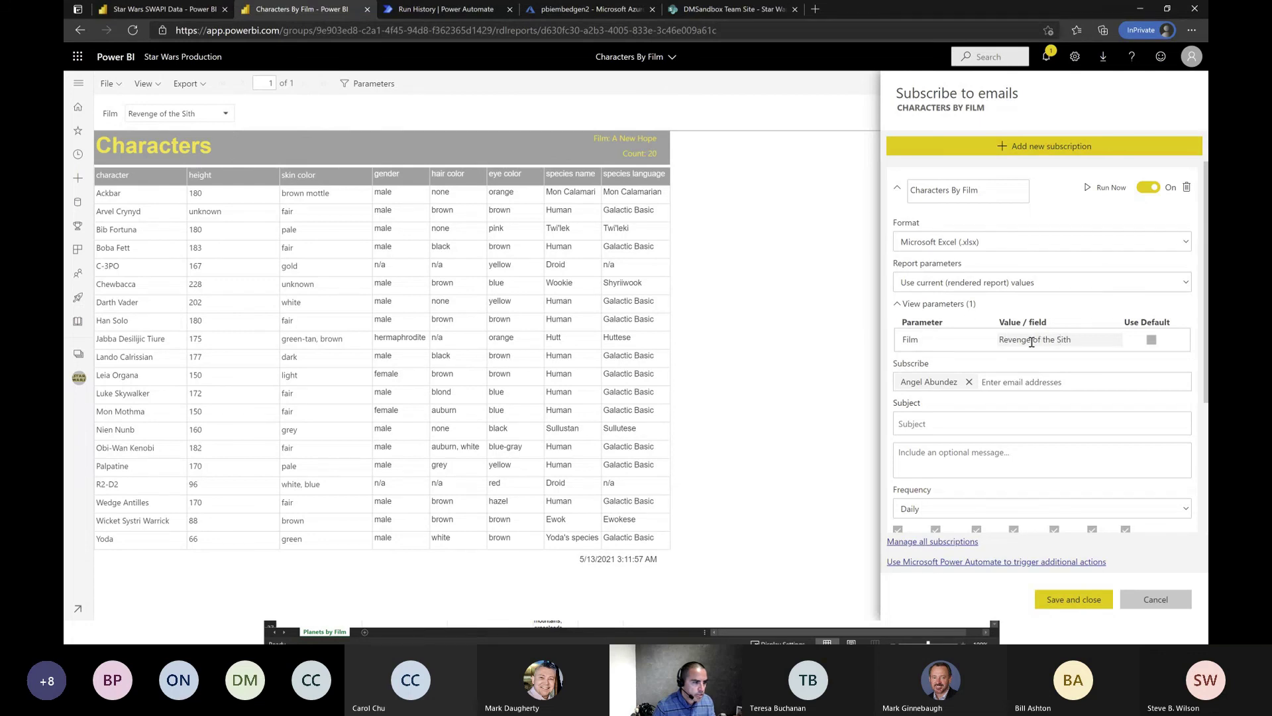
{"action": "left_click", "coordinate": [1012, 381]}
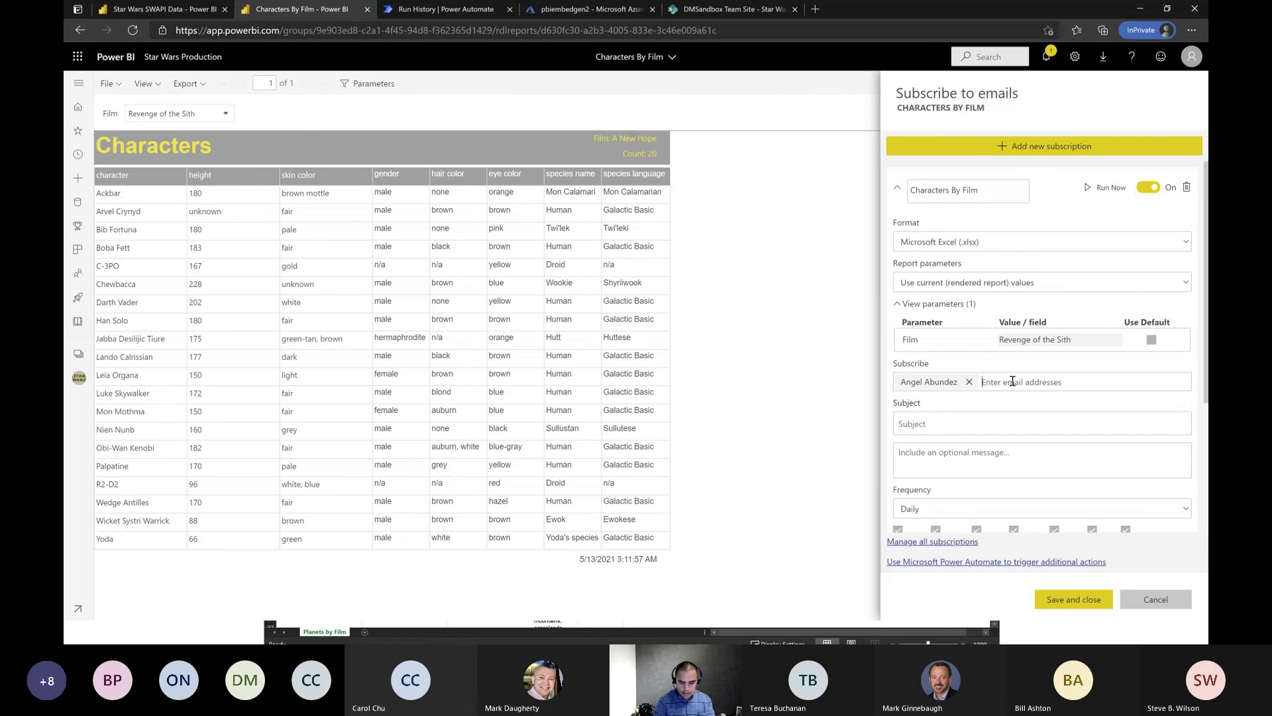
{"action": "type", "text": "parinaz"}
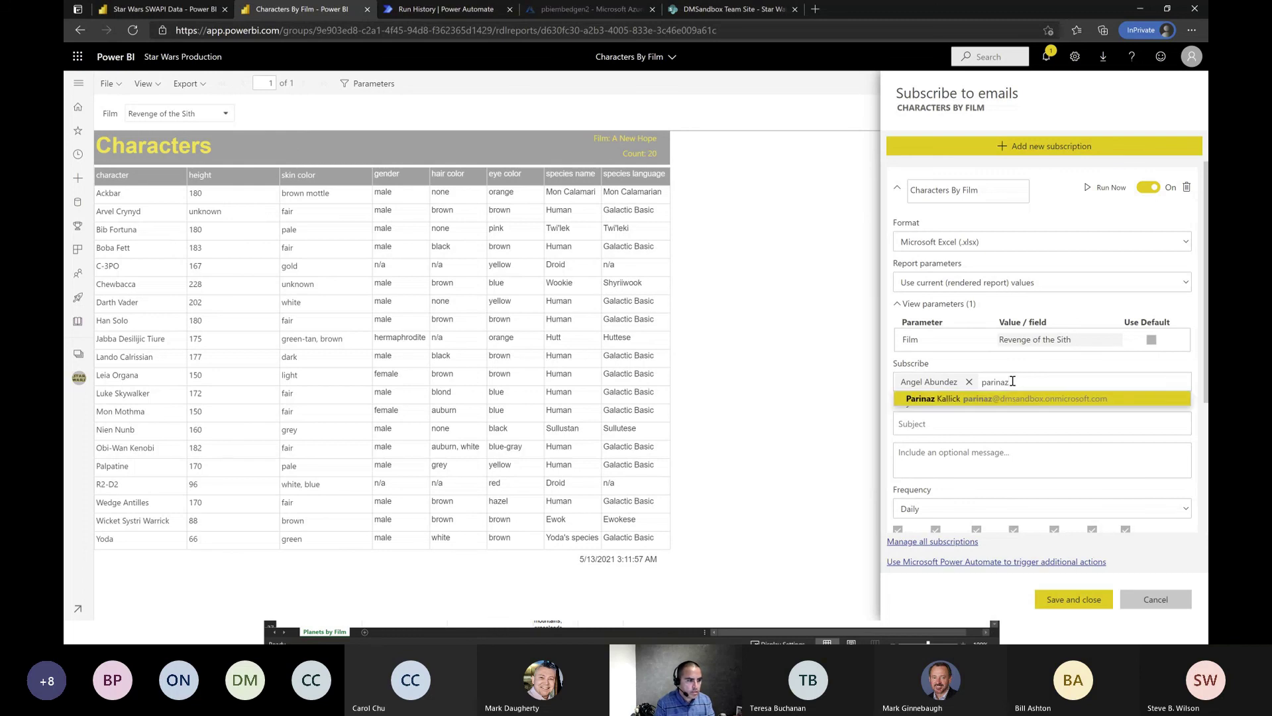
{"action": "key", "text": "BackSpace"}
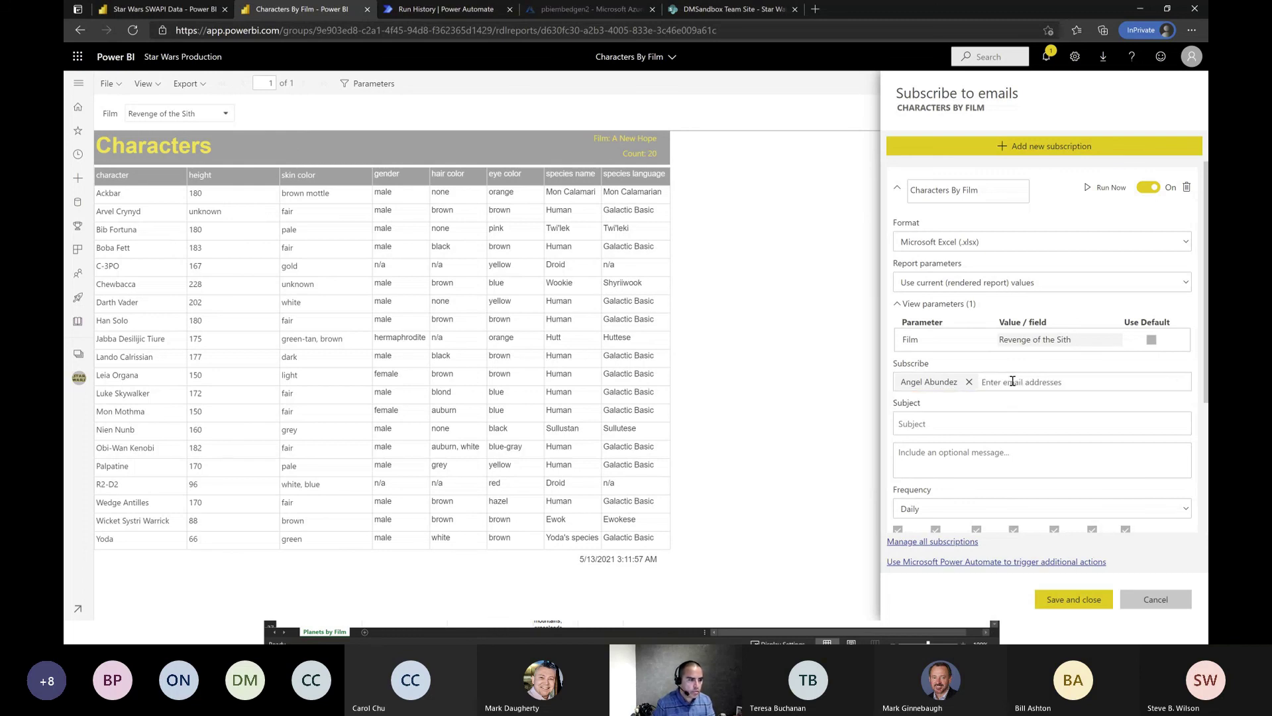
Enter "Characters for Revenge of the Sith - Weekly Report" as the subscription's email subject.
{"action": "left_click", "coordinate": [962, 423]}
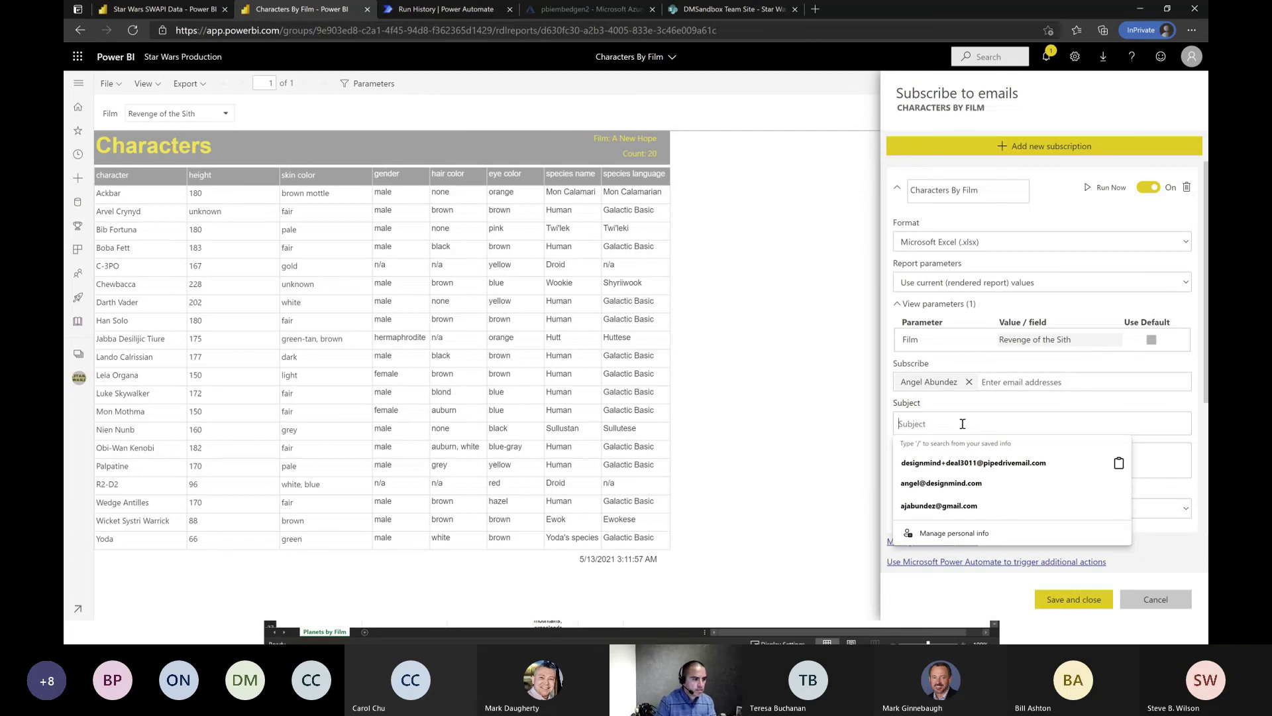
{"action": "type", "text": "Characters for"}
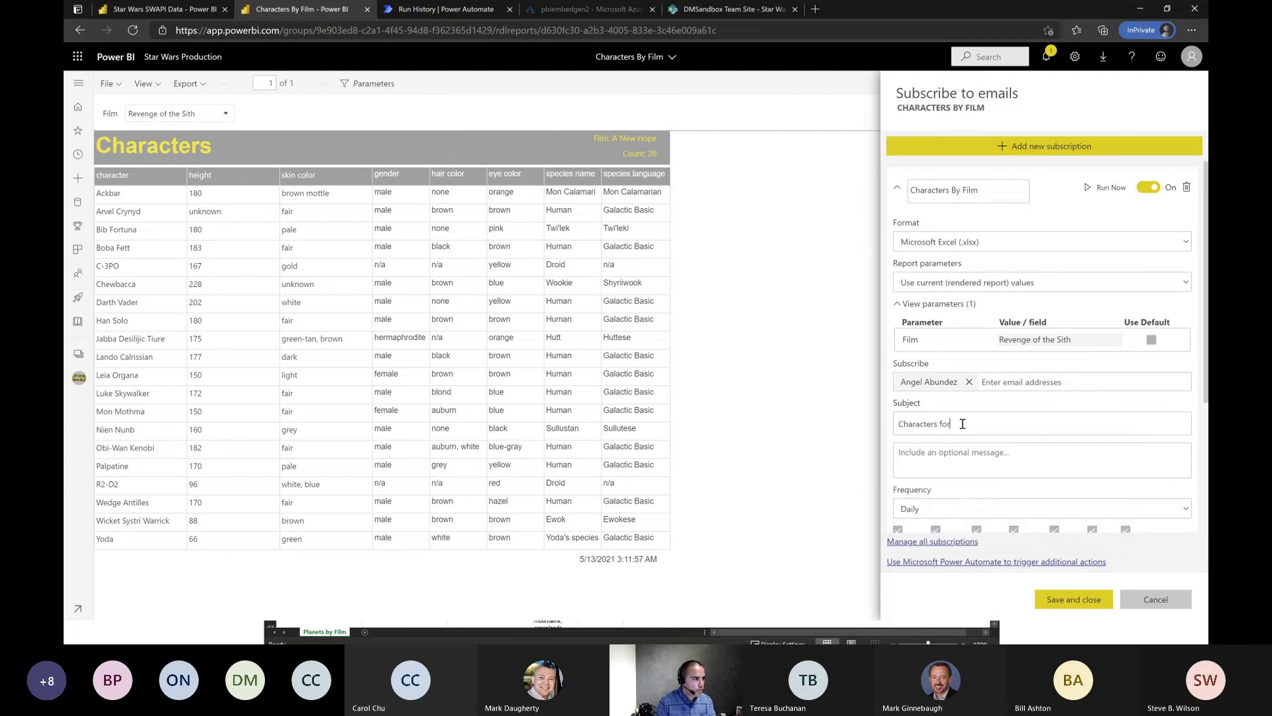
{"action": "type", "text": "ge"}
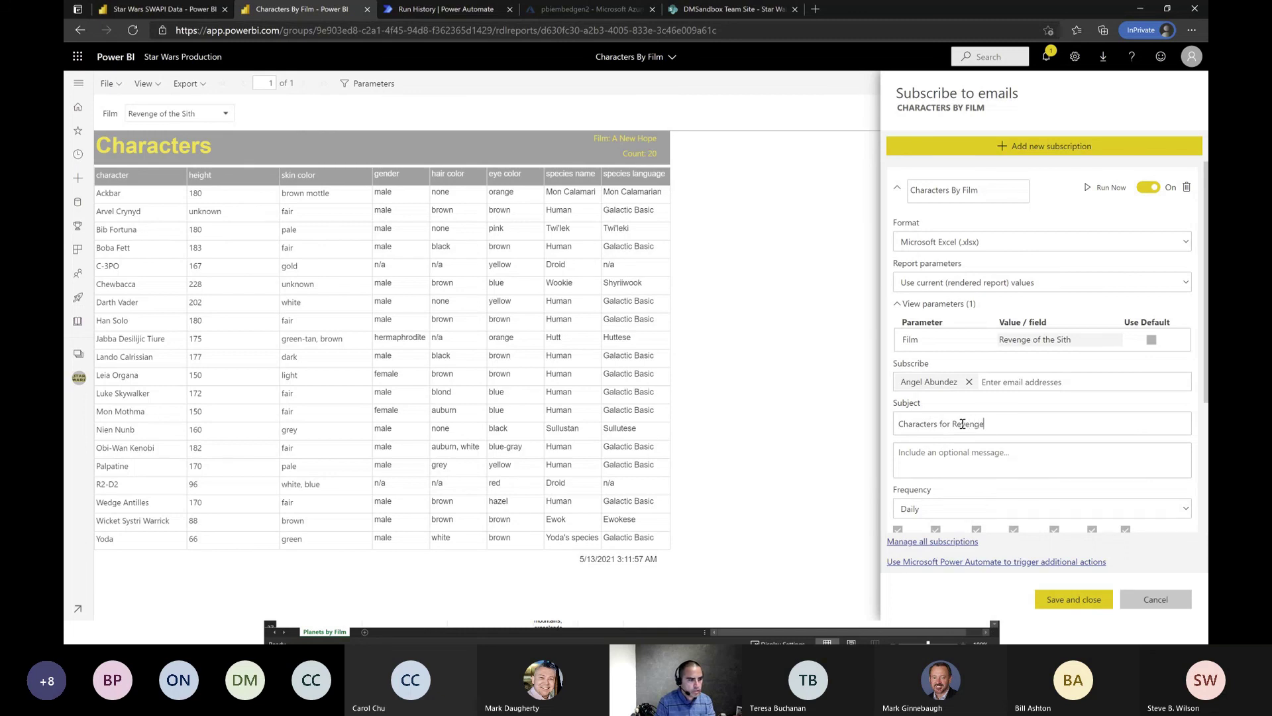
{"action": "type", "text": " of the Sith - Weekly Report"}
{"action": "left_click", "coordinate": [993, 456]}
Check the available frequency options, keep the Daily schedule, and save the subscription.
{"action": "scroll", "coordinate": [1028, 477], "scroll_direction": "down", "scroll_amount": 5}
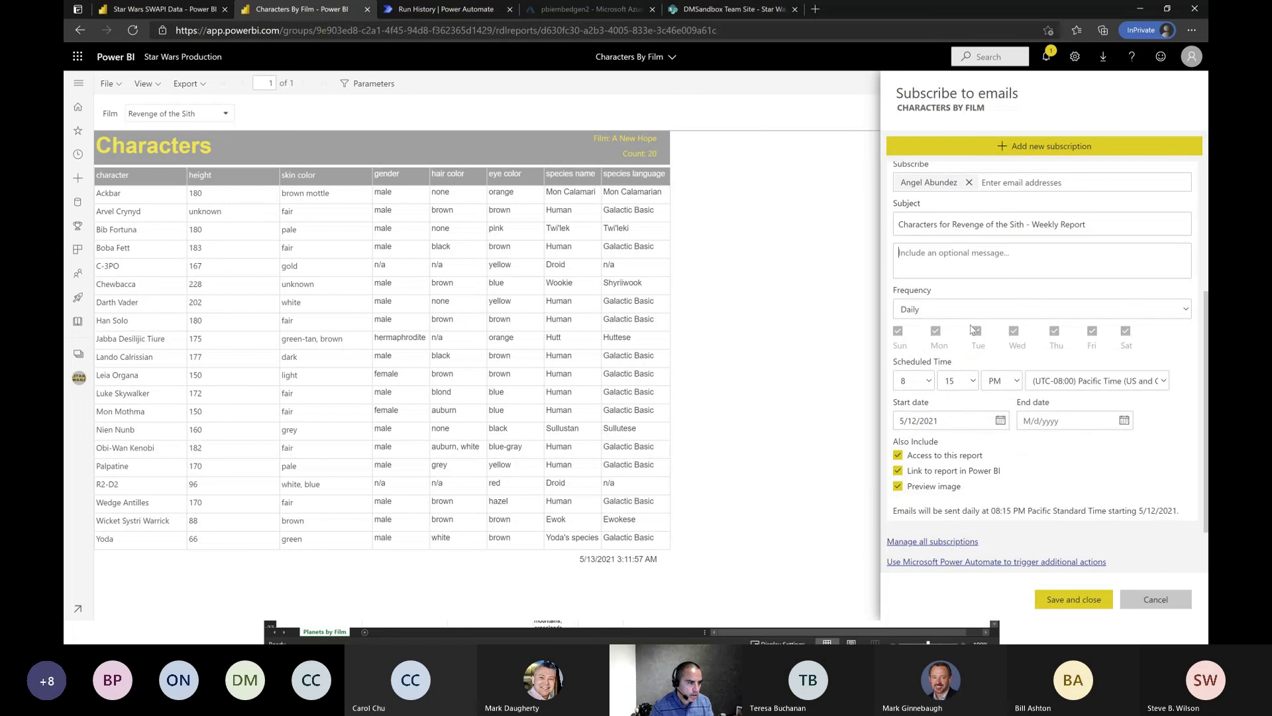
{"action": "left_click", "coordinate": [1029, 310]}
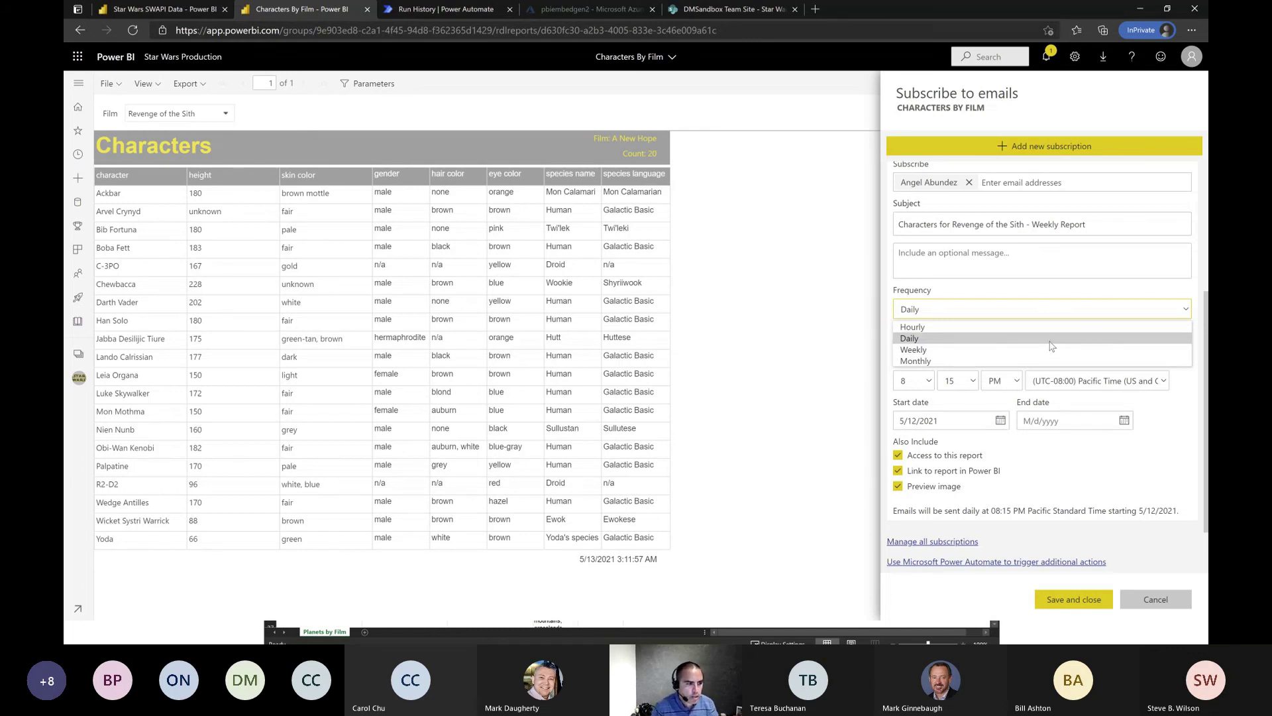
{"action": "left_click", "coordinate": [1191, 440]}
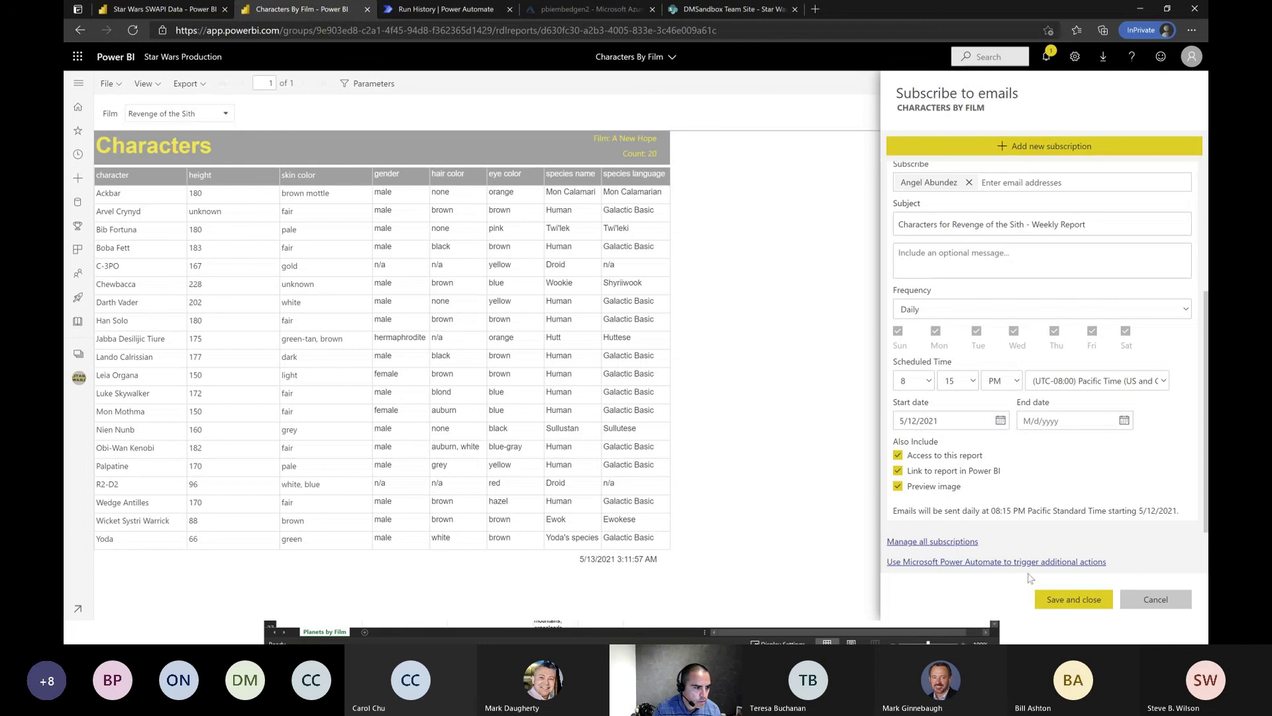
{"action": "left_click", "coordinate": [1074, 600]}
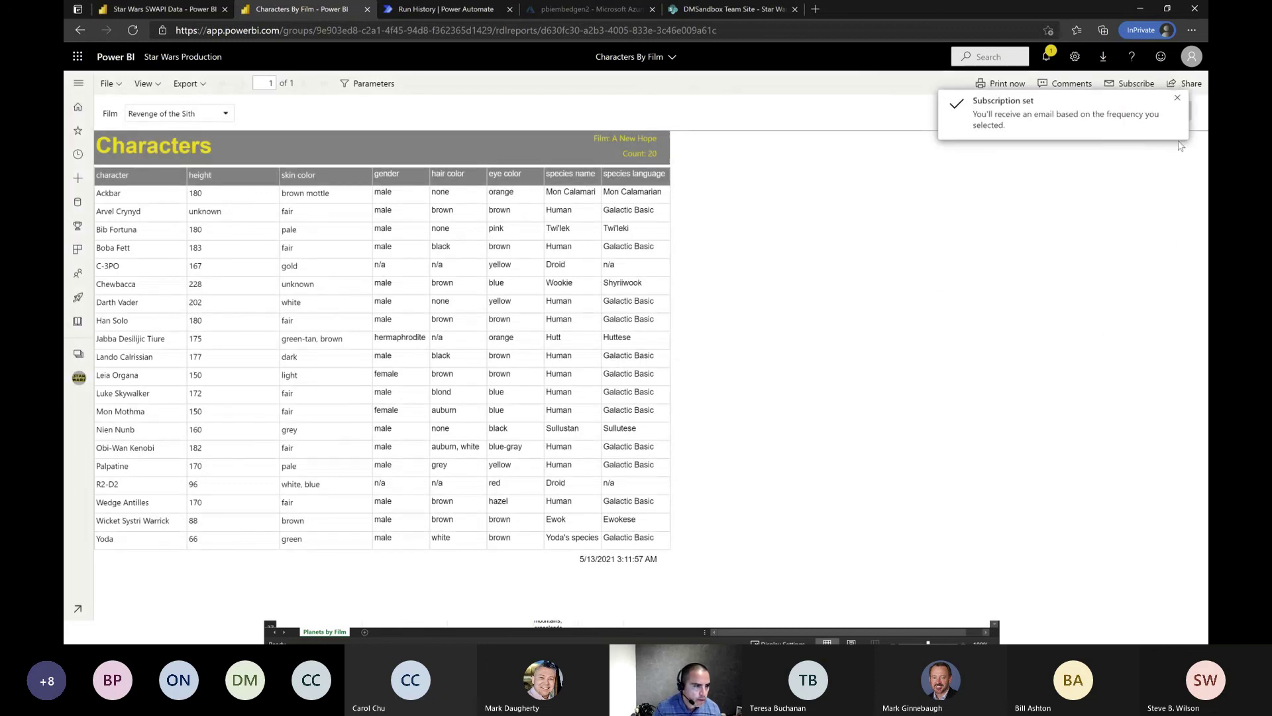
Reopen the report's email subscriptions to view the saved entry and dismiss the notification.
{"action": "left_click", "coordinate": [1135, 84]}
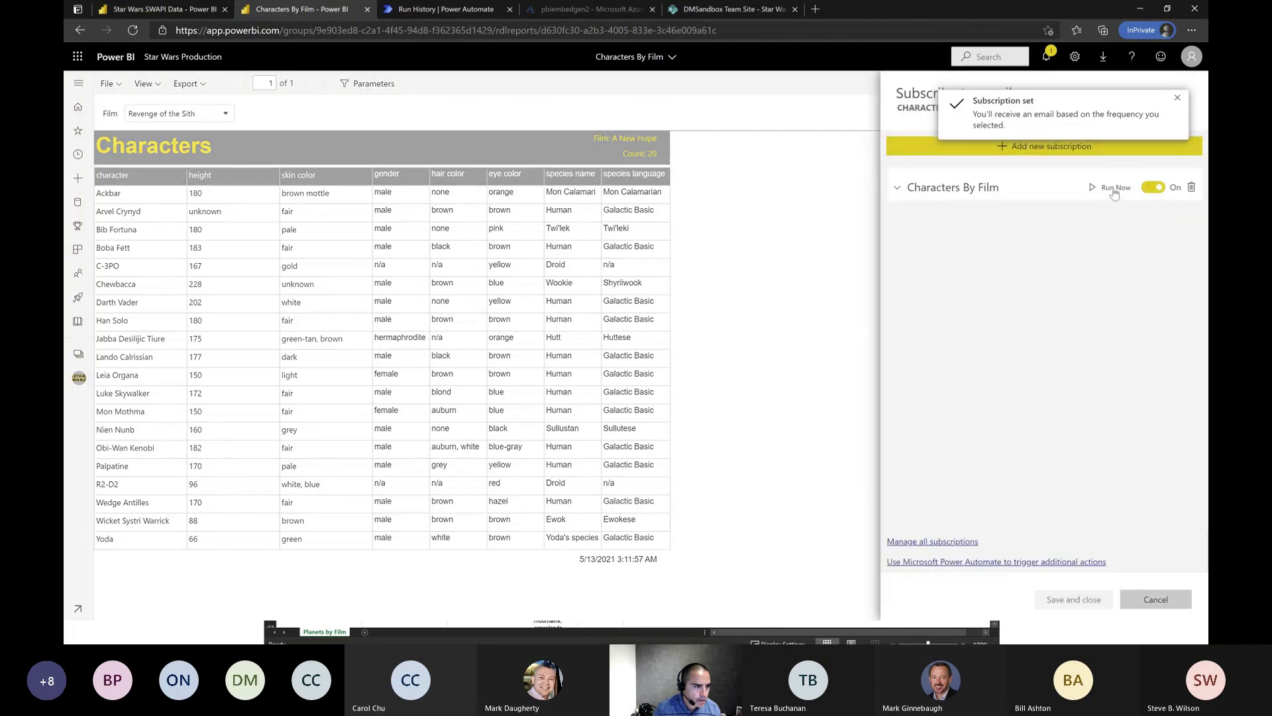
{"action": "left_click", "coordinate": [1177, 99]}
{"action": "left_click", "coordinate": [1177, 101]}
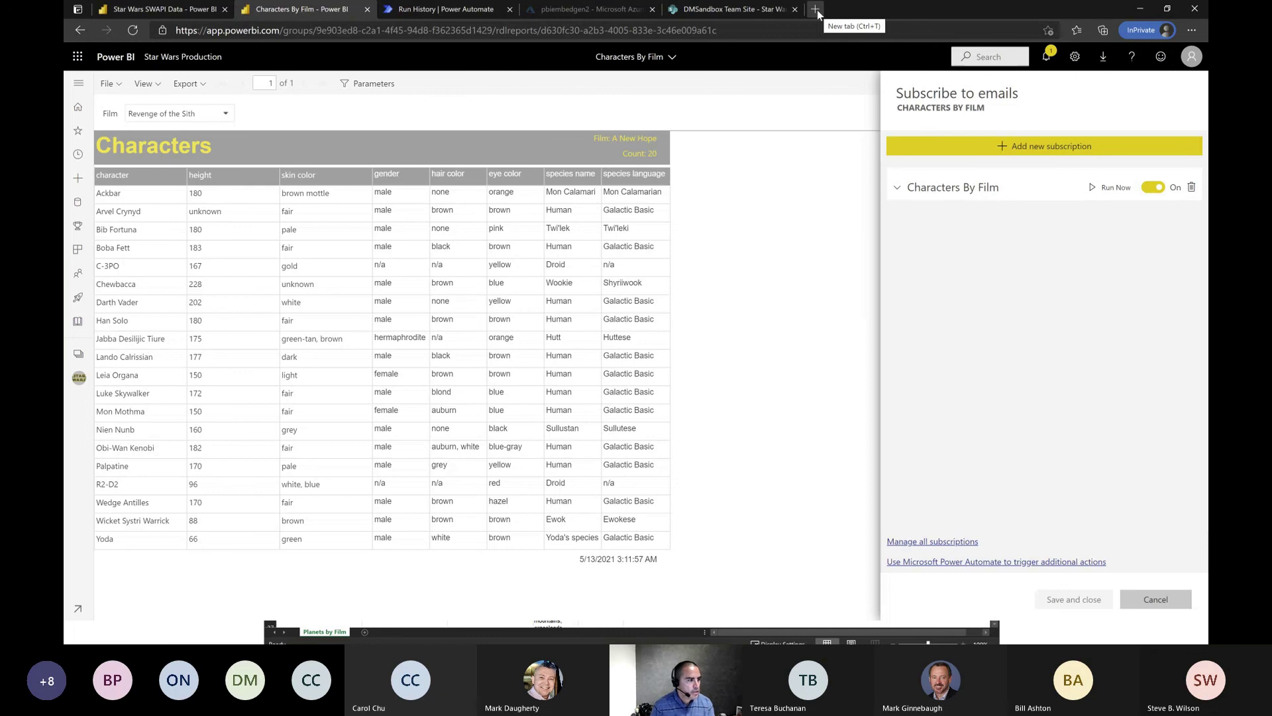
Switch to Power Automate, leaving the Run Paginated Report flow's run results and details for the home page.
{"action": "left_click", "coordinate": [450, 10]}
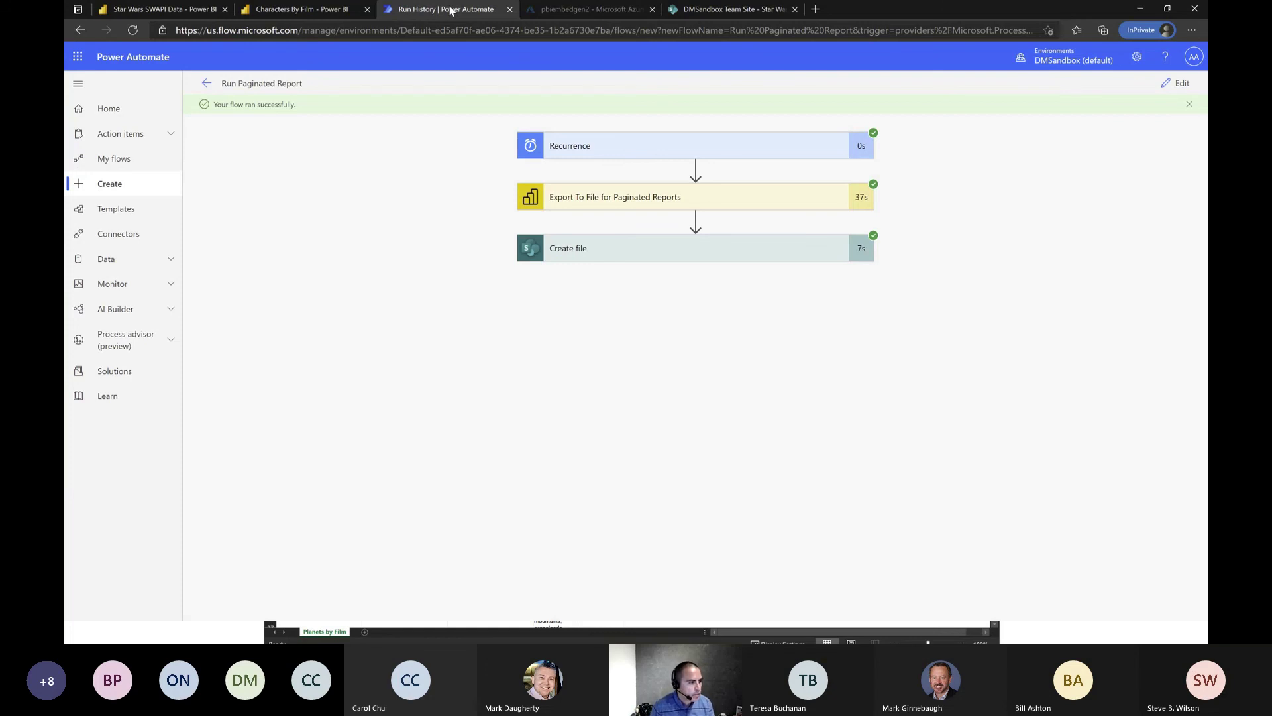
{"action": "left_click", "coordinate": [207, 85]}
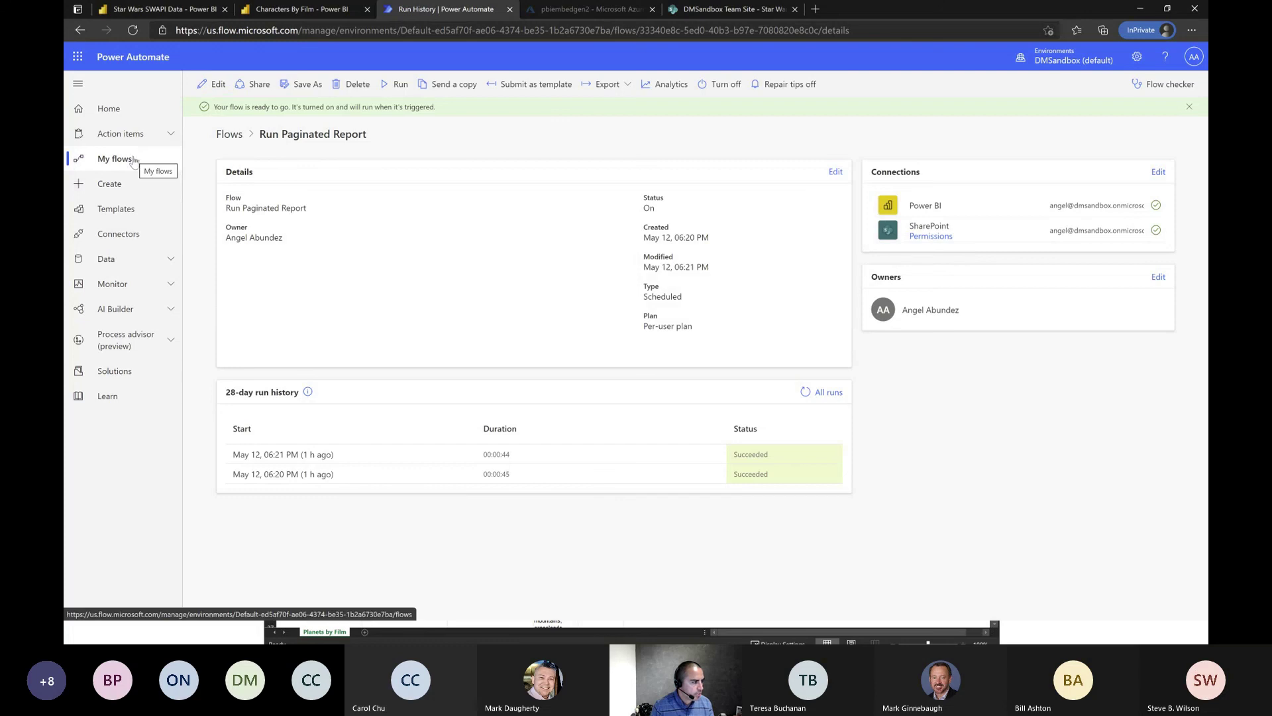
{"action": "left_click", "coordinate": [117, 116]}
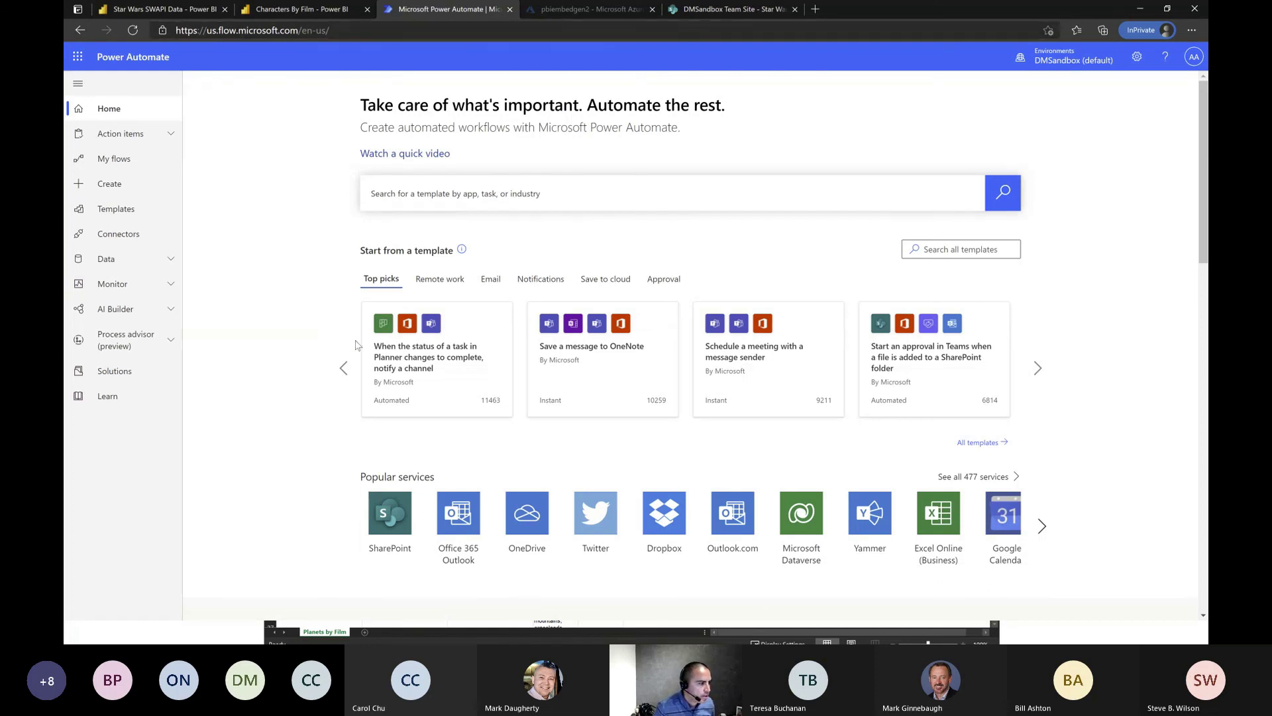
Search the flow templates for "power bi" and browse the results for paginated report templates.
{"action": "left_click", "coordinate": [453, 190]}
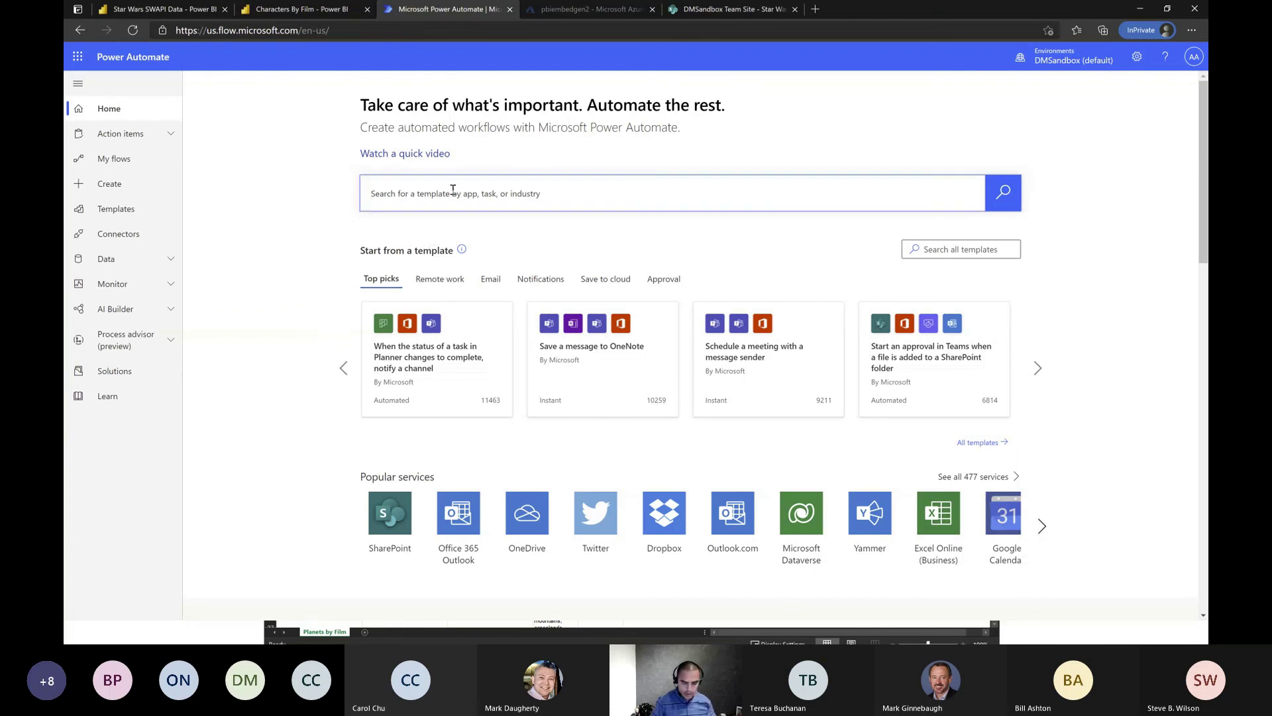
{"action": "type", "text": "power bi"}
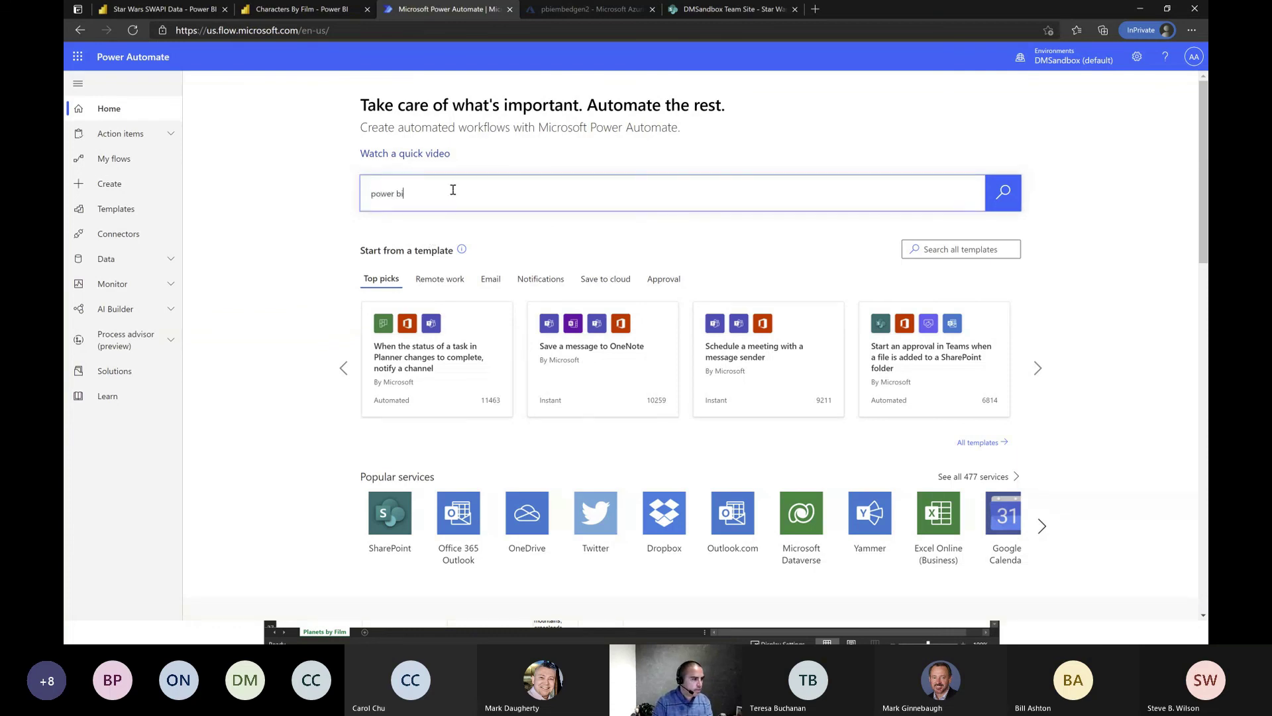
{"action": "key", "text": "Return"}
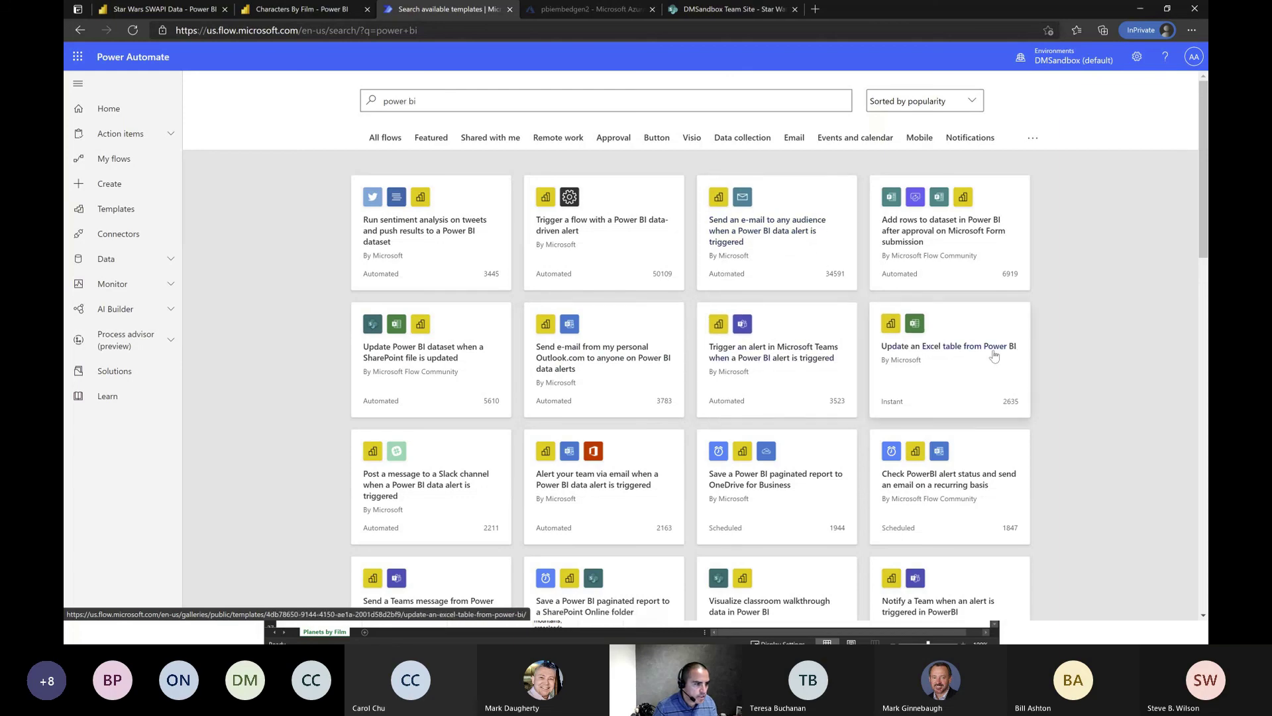
{"action": "scroll", "coordinate": [695, 470], "scroll_direction": "down", "scroll_amount": 10}
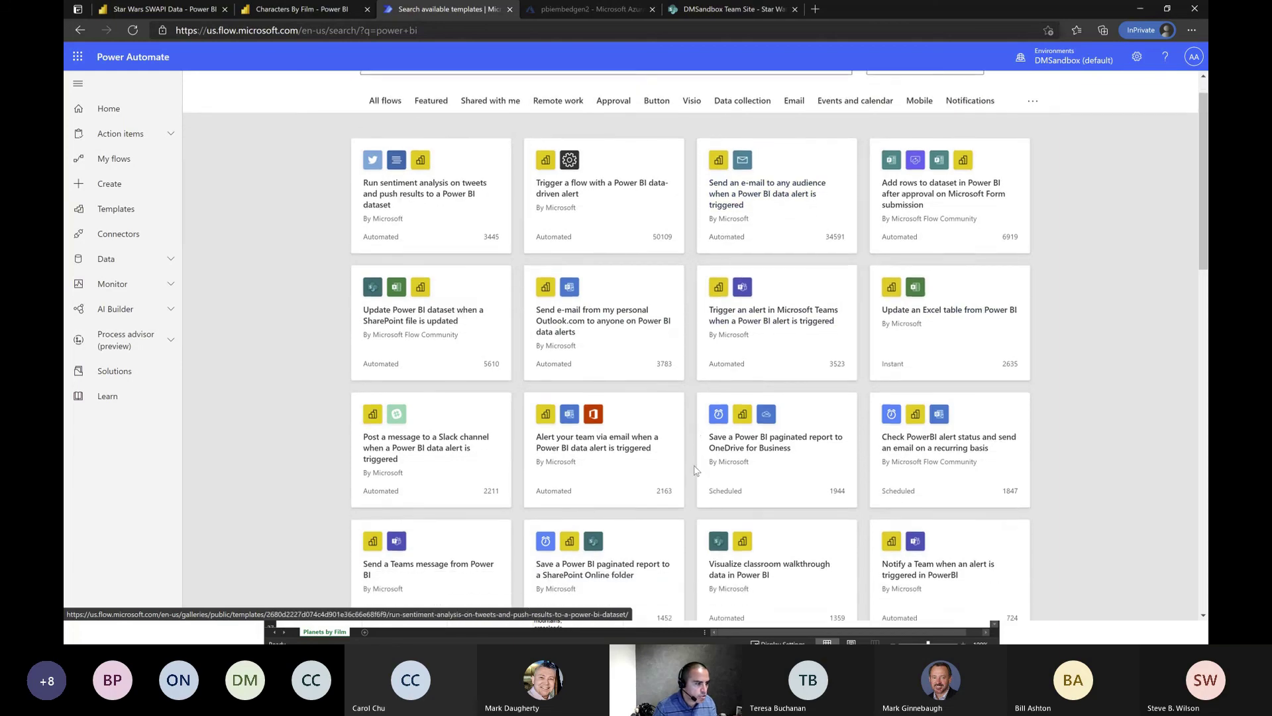
{"action": "scroll", "coordinate": [695, 470], "scroll_direction": "down", "scroll_amount": 2}
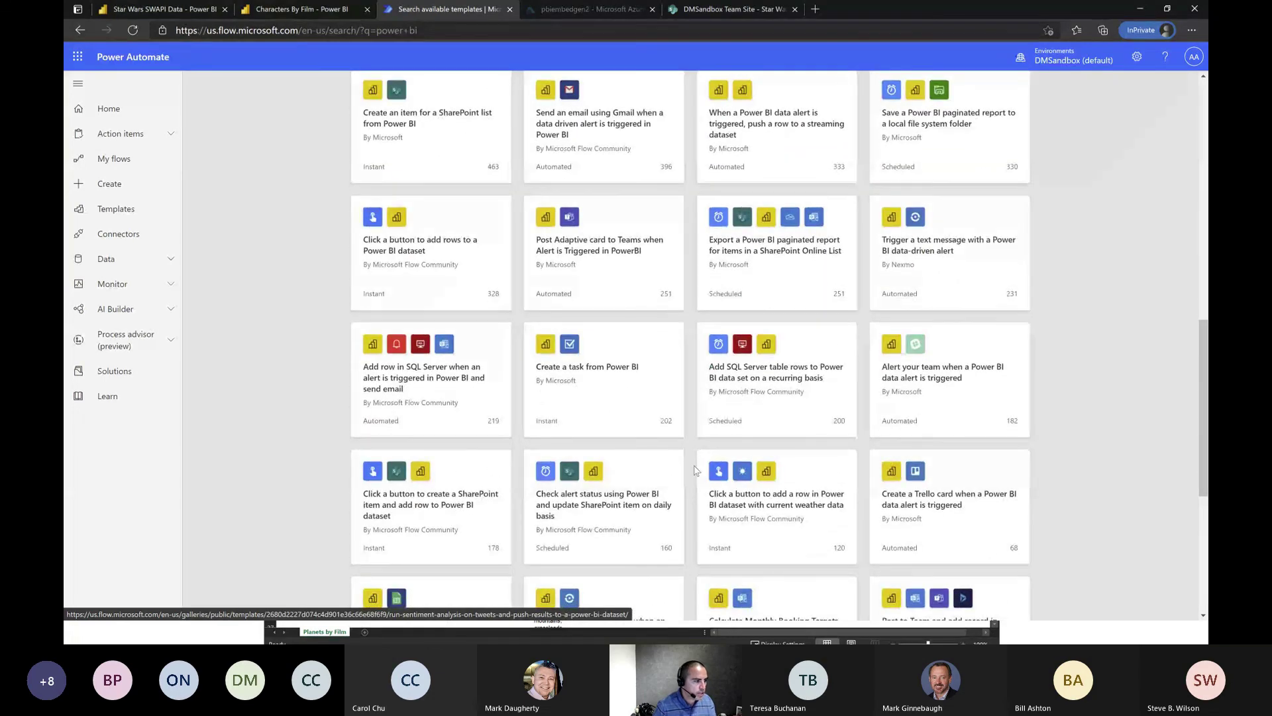
{"action": "scroll", "coordinate": [695, 470], "scroll_direction": "up", "scroll_amount": 1}
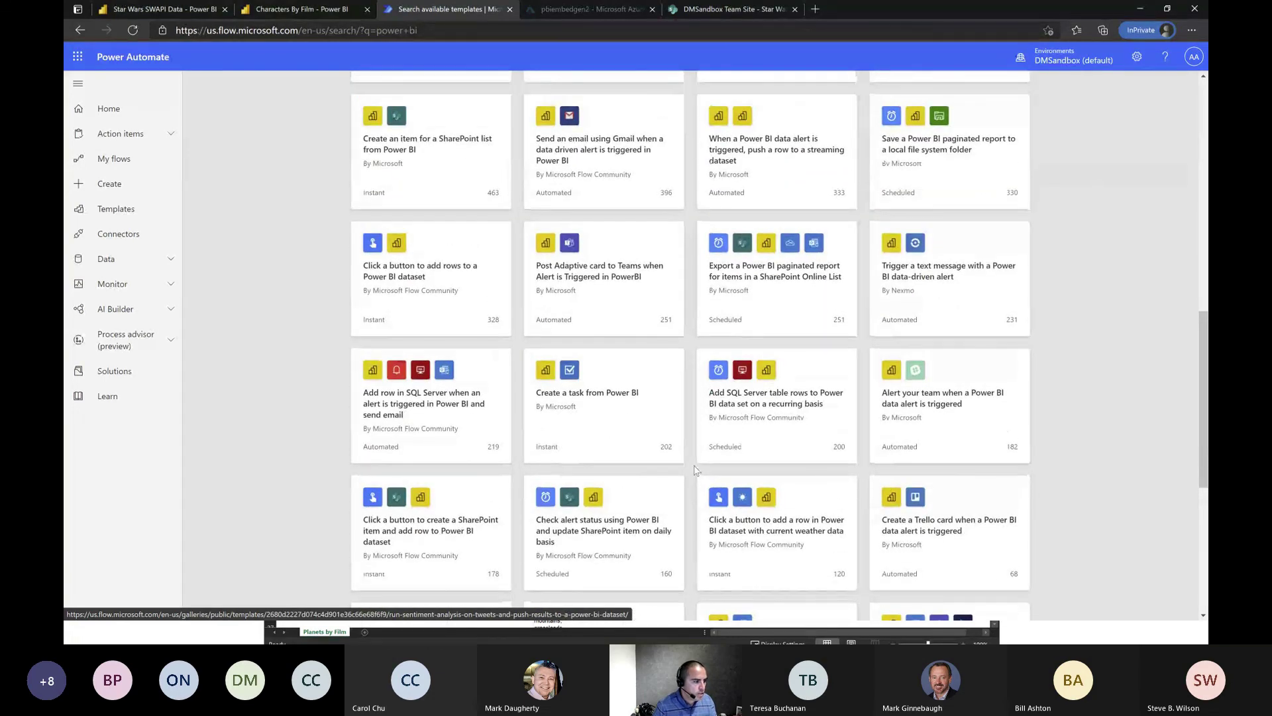
{"action": "scroll", "coordinate": [695, 470], "scroll_direction": "up", "scroll_amount": 11}
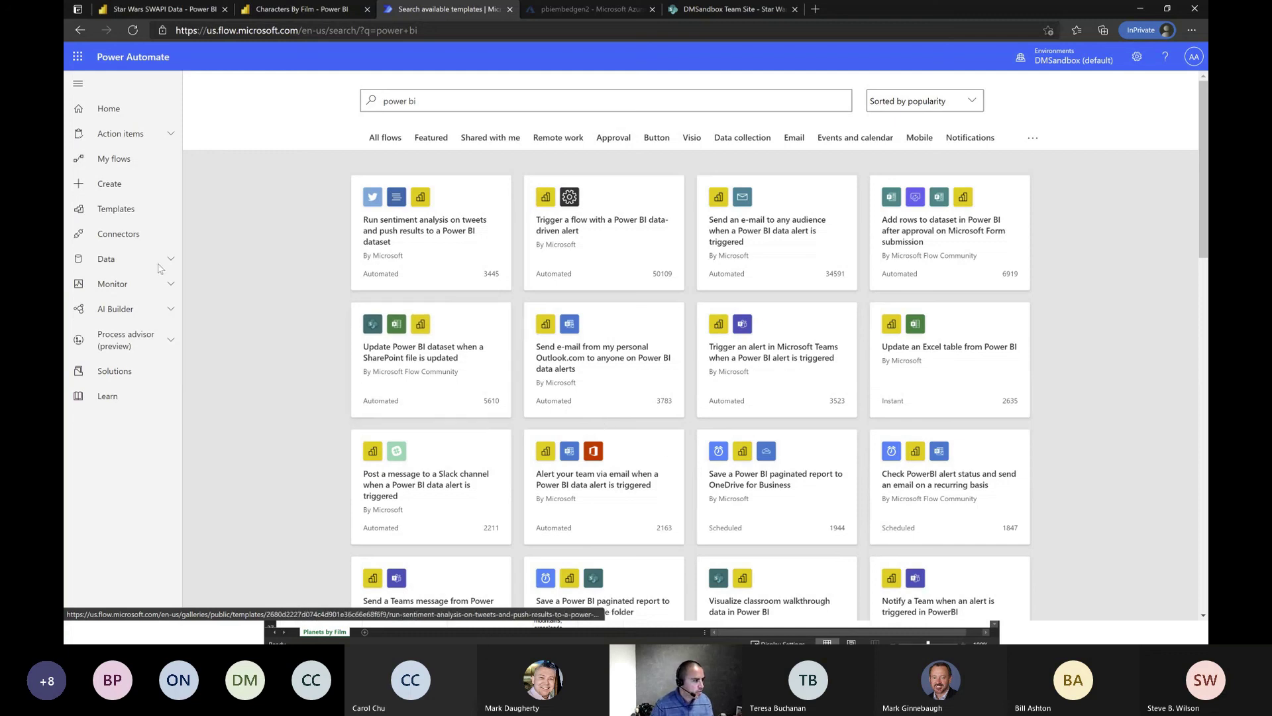
Open the list of supported connectors and search it for "file".
{"action": "left_click", "coordinate": [125, 245]}
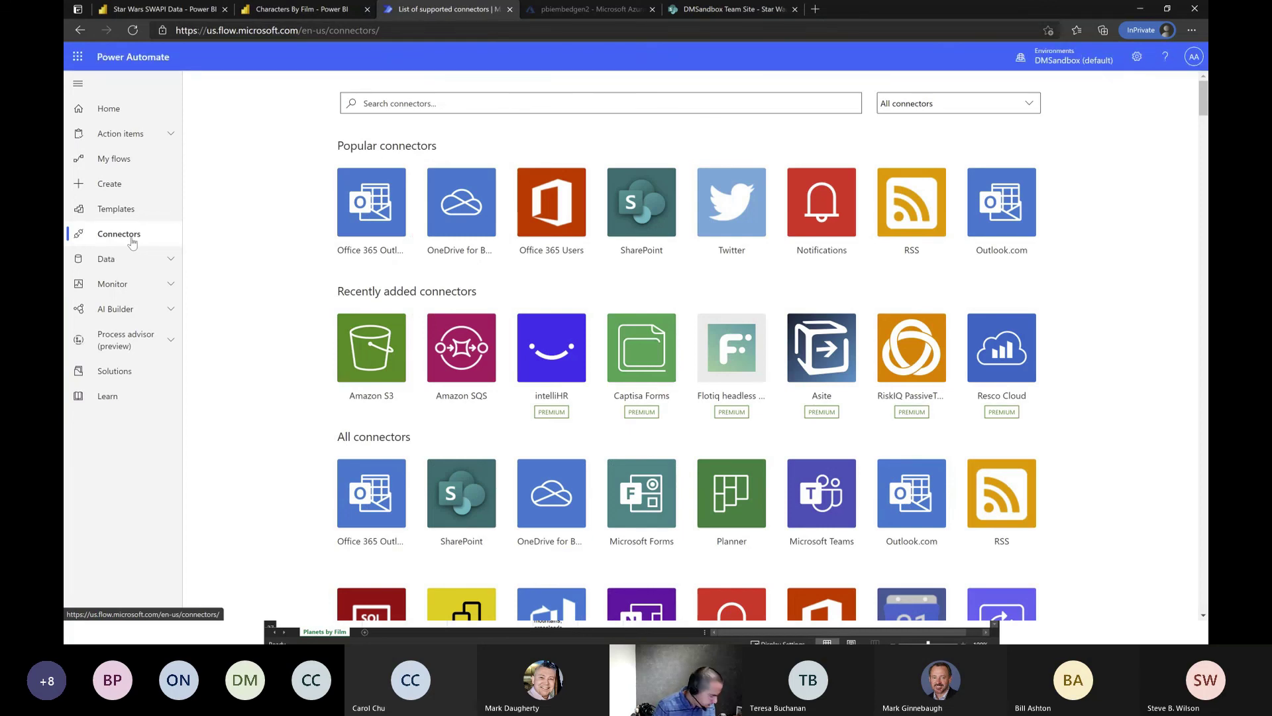
{"action": "left_click", "coordinate": [483, 106]}
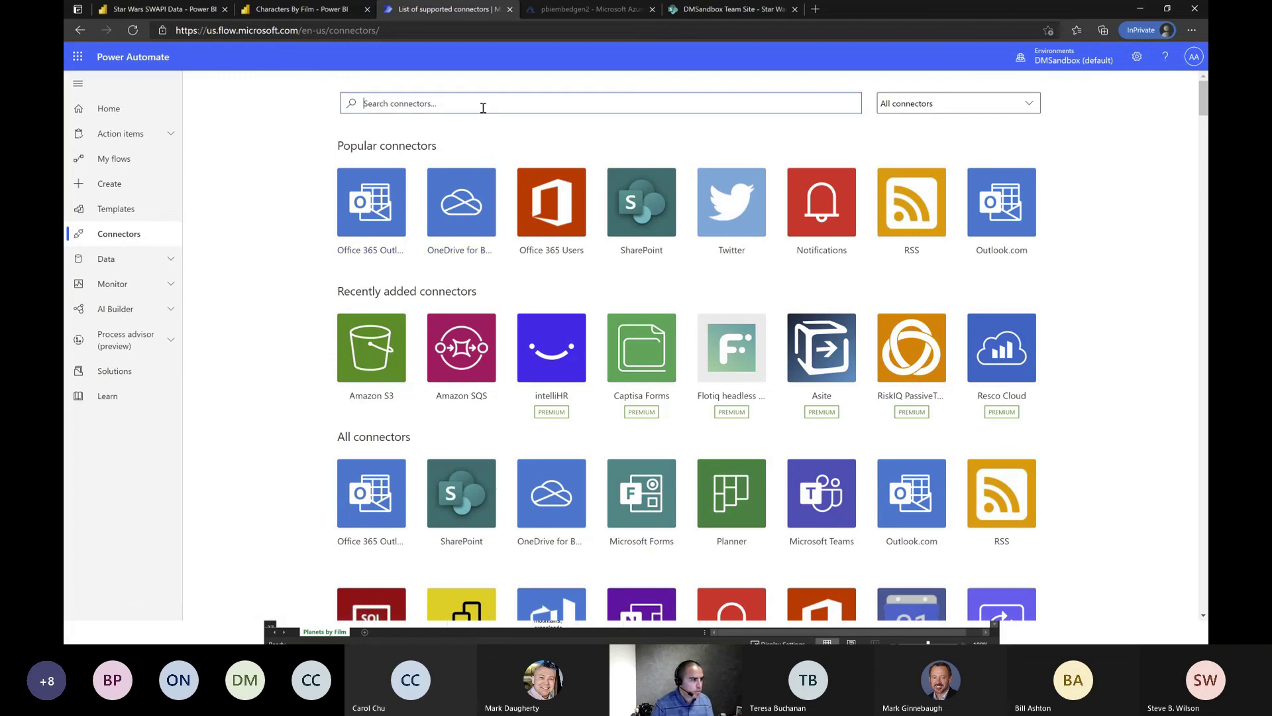
{"action": "type", "text": "file"}
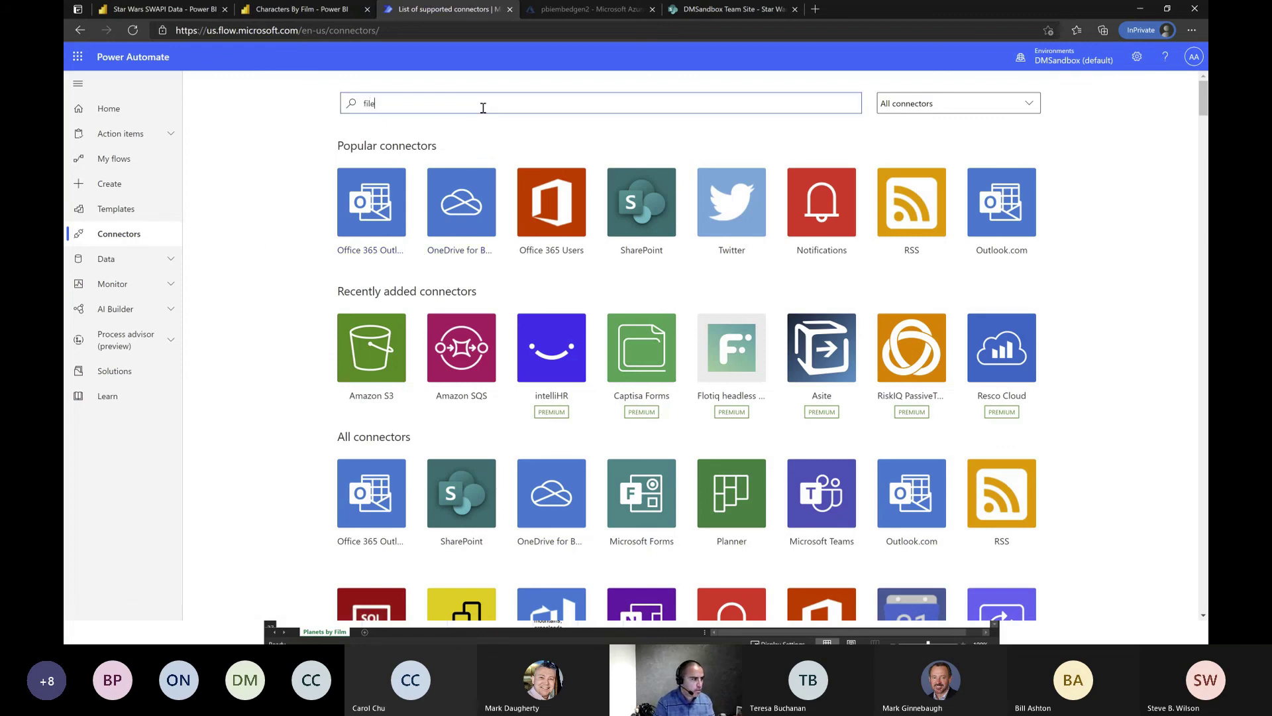
{"action": "key", "text": "Return"}
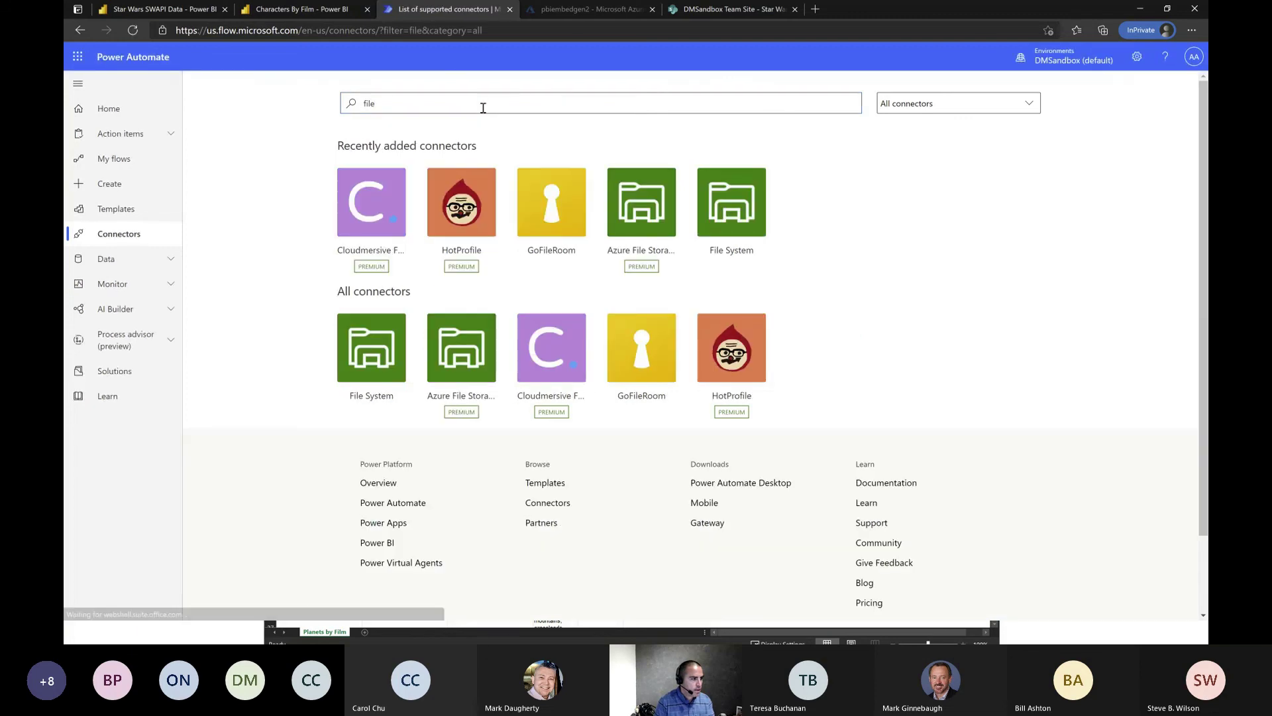
Replace the connector search term with "dropbox" and run the search.
{"action": "left_click_drag", "start_coordinate": [372, 104], "coordinate": [355, 110]}
{"action": "type", "text": "dropbox"}
{"action": "key", "text": "Return"}
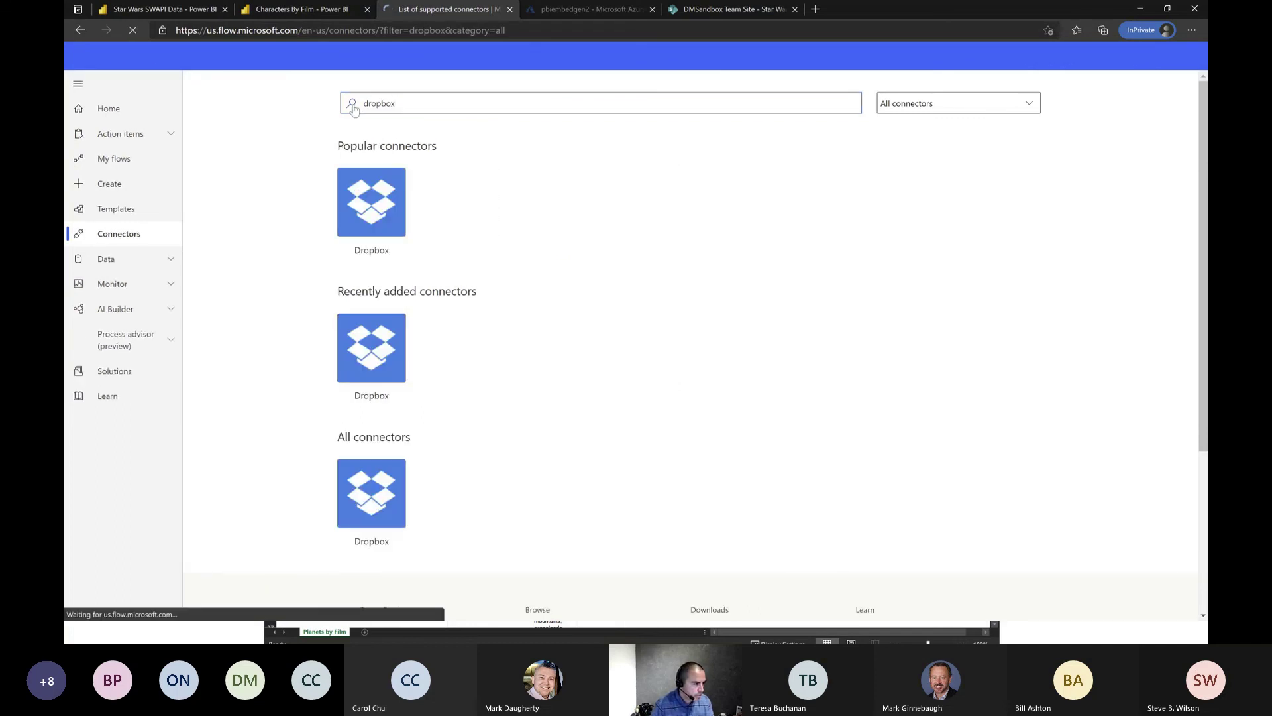
Search the supported connectors for "google" in place of the Dropbox term.
{"action": "double_click", "coordinate": [388, 104]}
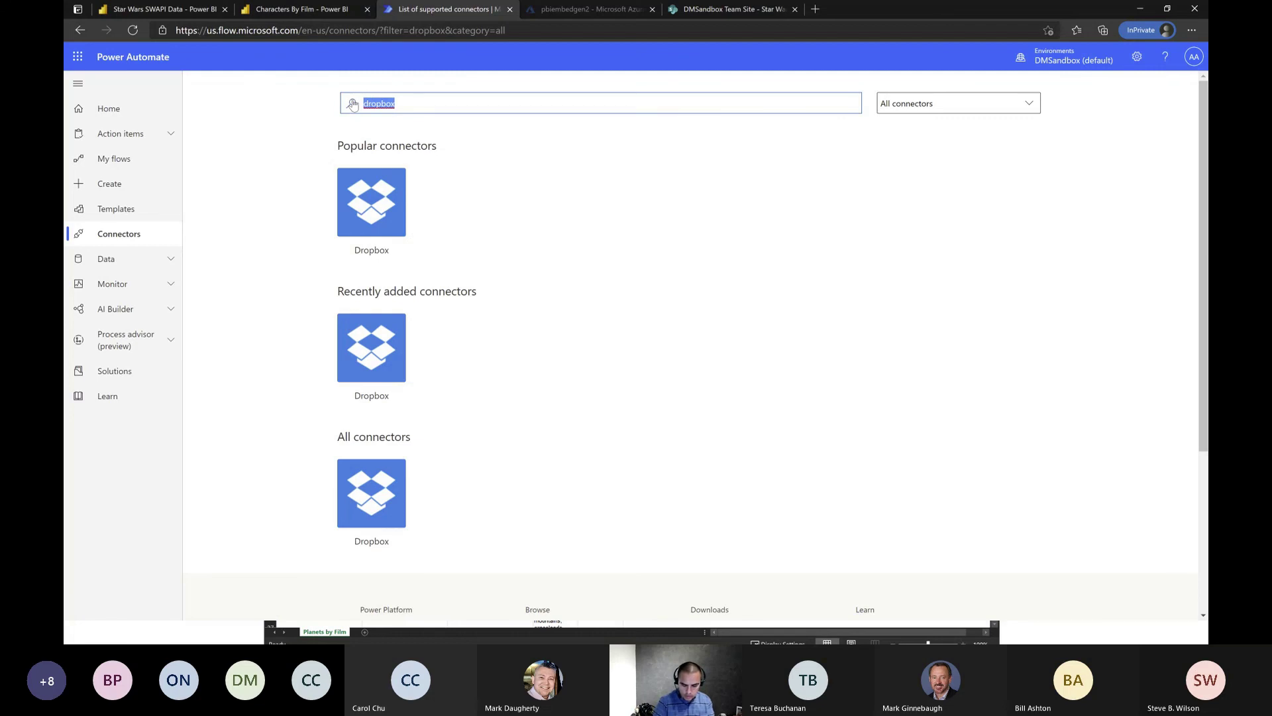
{"action": "type", "text": "google"}
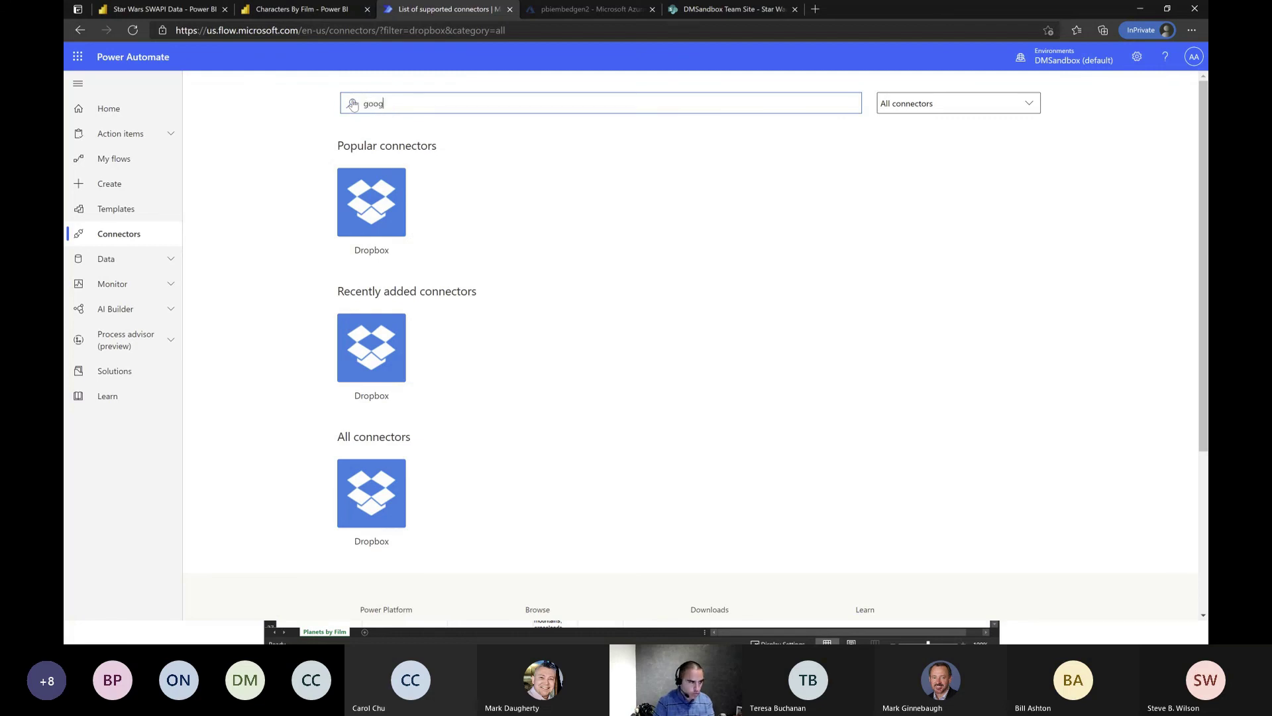
{"action": "key", "text": "Return"}
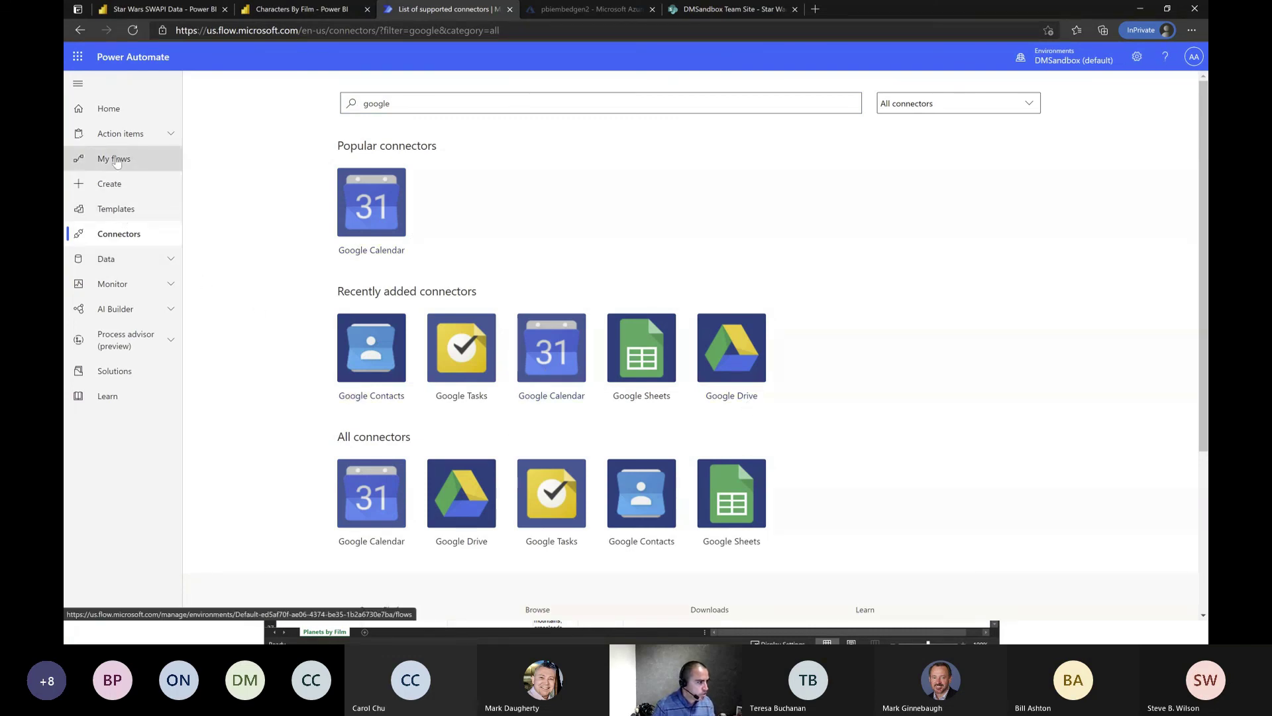
Start a new scheduled cloud flow from blank and name it "Test Star Wars Planets - Revenge of the Sith".
{"action": "left_click", "coordinate": [114, 185]}
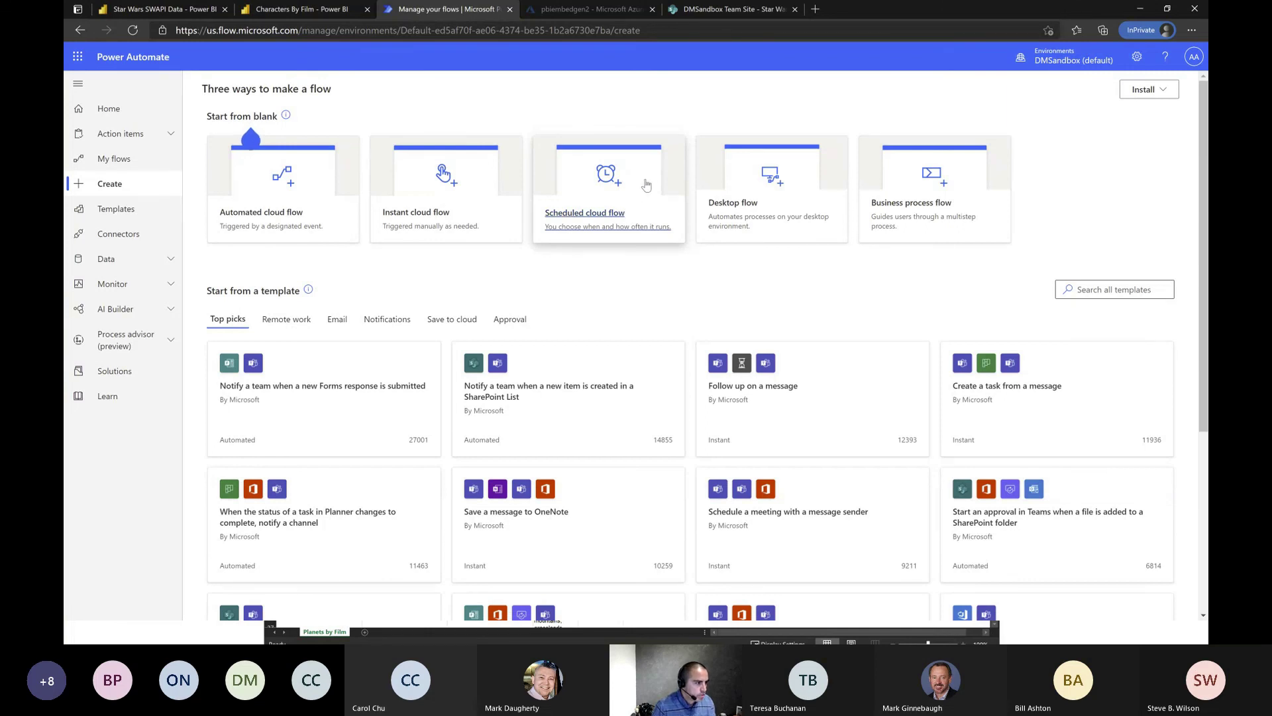
{"action": "left_click", "coordinate": [614, 196]}
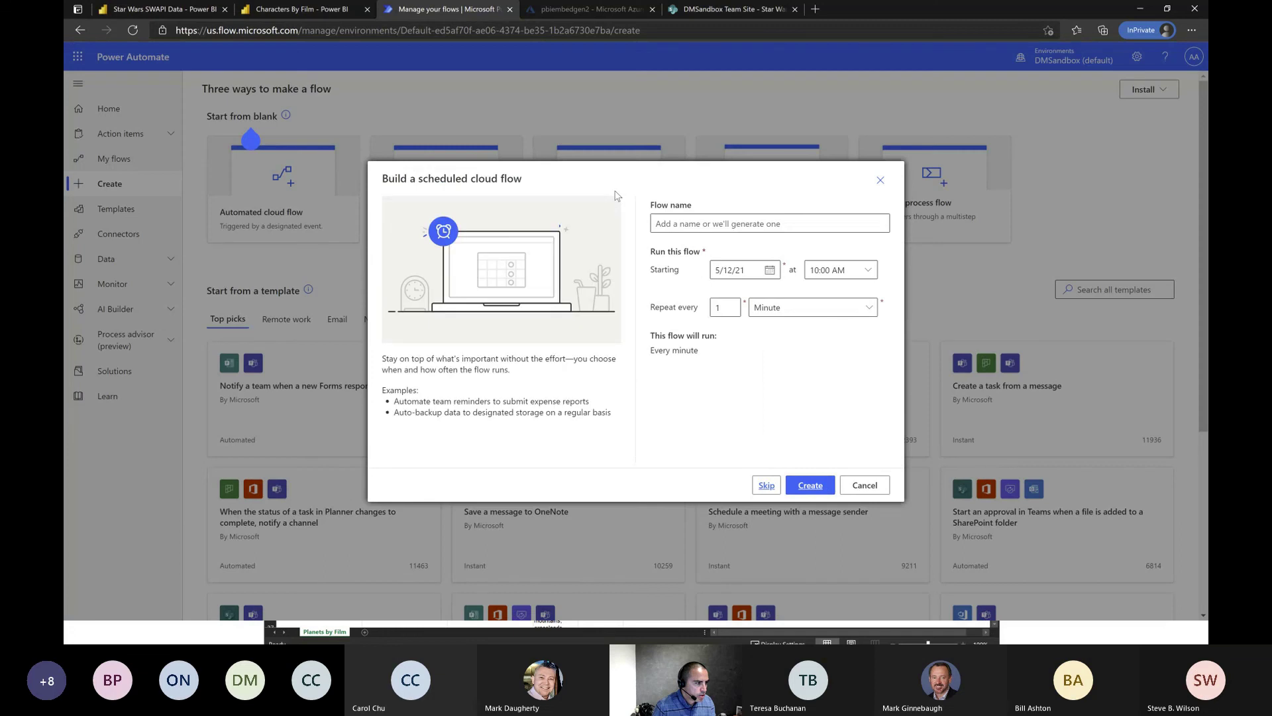
{"action": "left_click", "coordinate": [693, 222]}
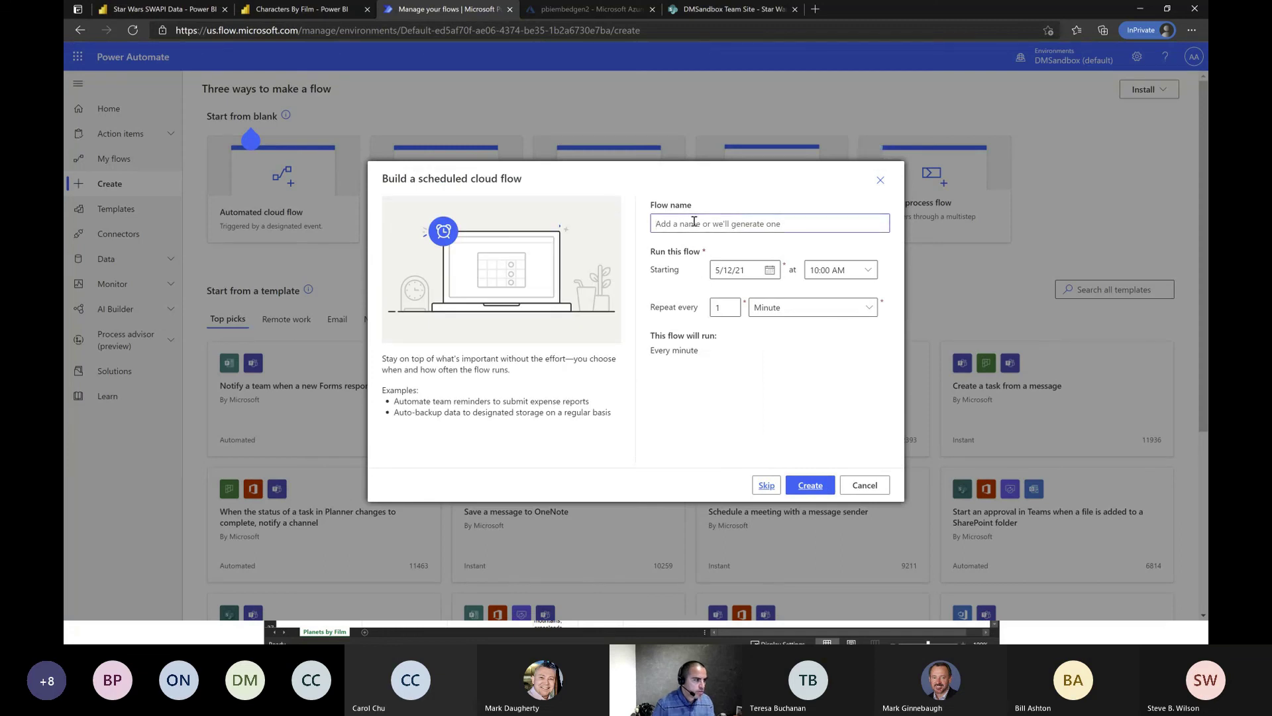
{"action": "type", "text": "Test"}
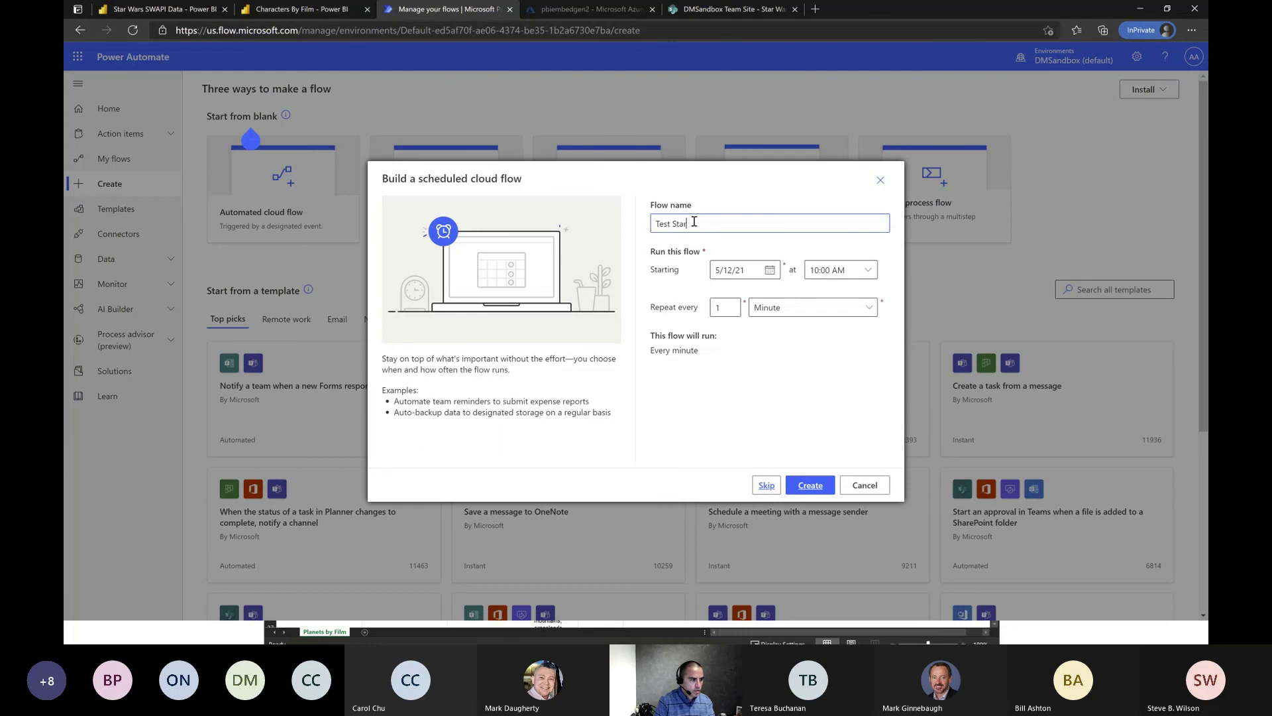
{"action": "type", "text": " Star"}
{"action": "type", "text": "of the Sith"}
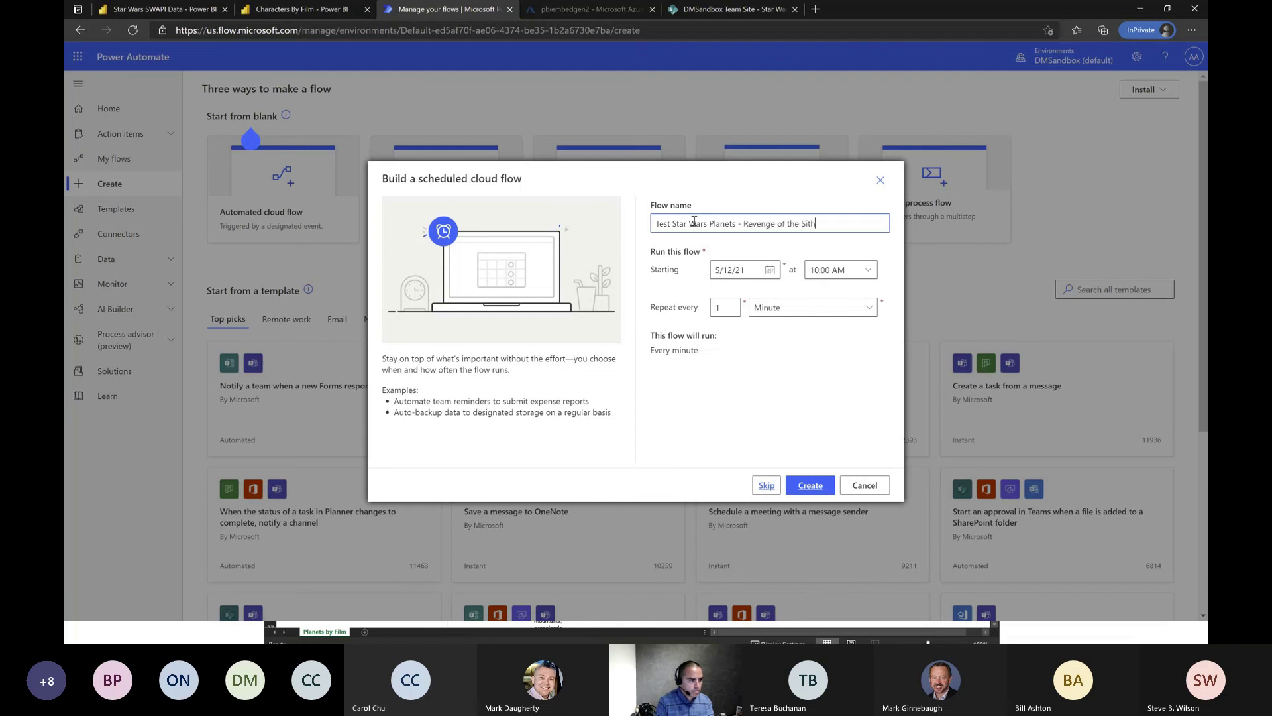
Schedule the flow to repeat every 1 week on Monday only, and create it.
{"action": "left_click", "coordinate": [793, 309]}
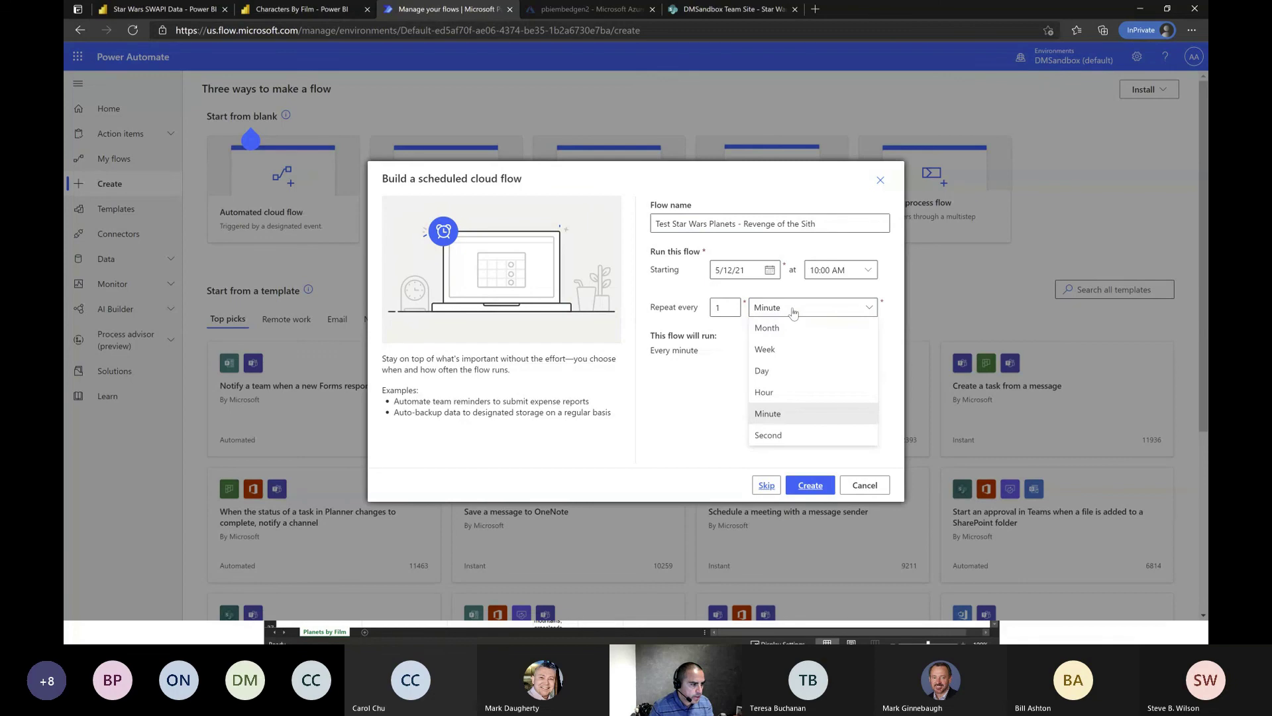
{"action": "left_click", "coordinate": [772, 350]}
{"action": "left_click", "coordinate": [664, 359]}
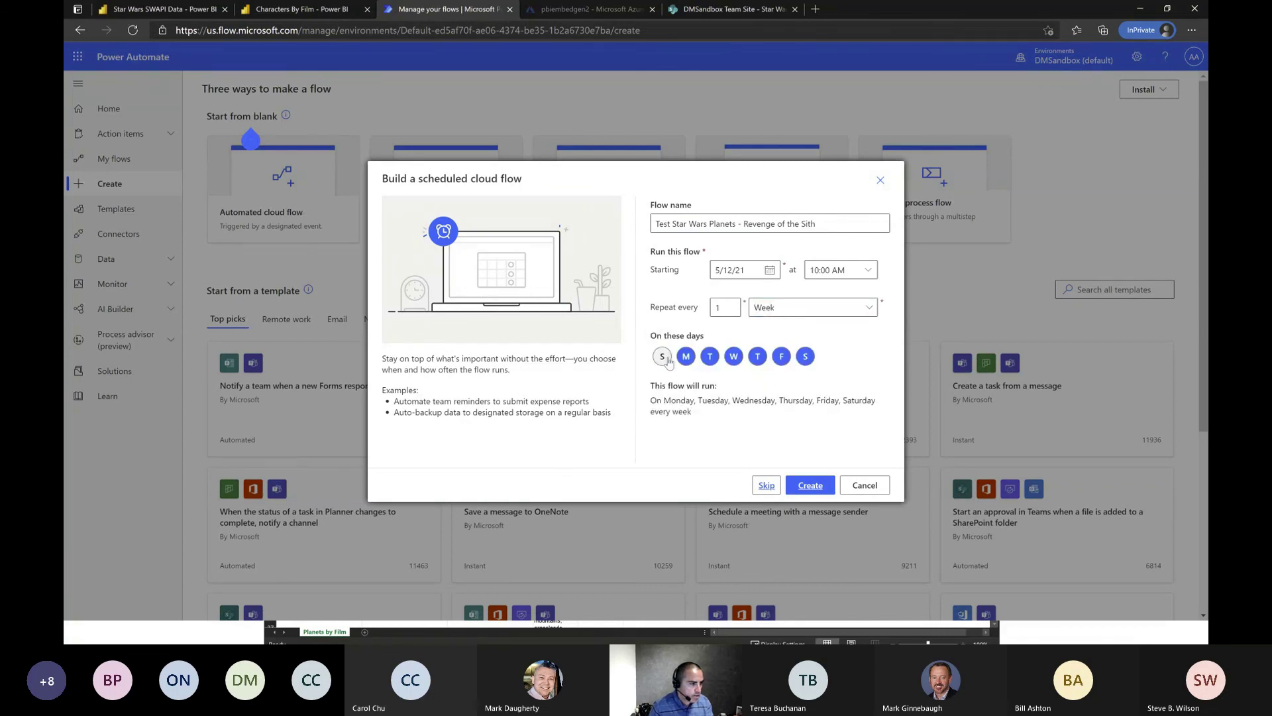
{"action": "left_click", "coordinate": [709, 358]}
{"action": "left_click", "coordinate": [734, 357]}
{"action": "left_click", "coordinate": [756, 358]}
{"action": "left_click", "coordinate": [781, 357]}
{"action": "left_click", "coordinate": [805, 357]}
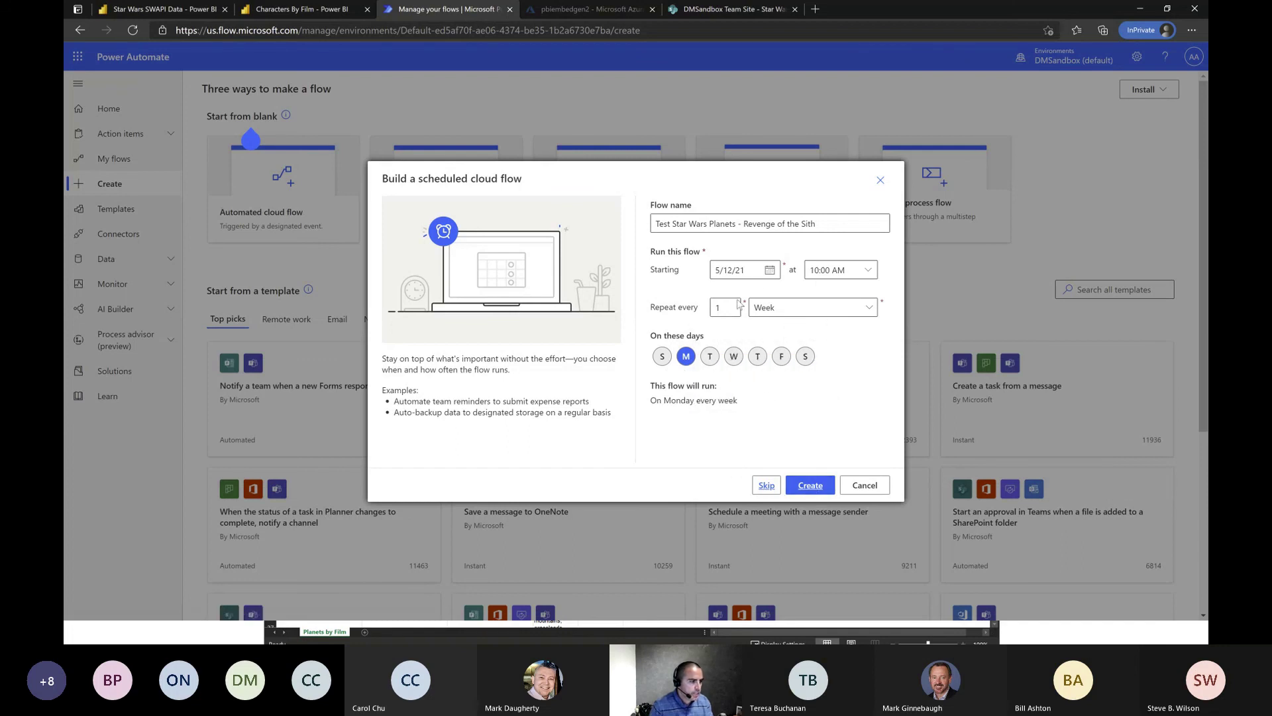
{"action": "left_click", "coordinate": [812, 487]}
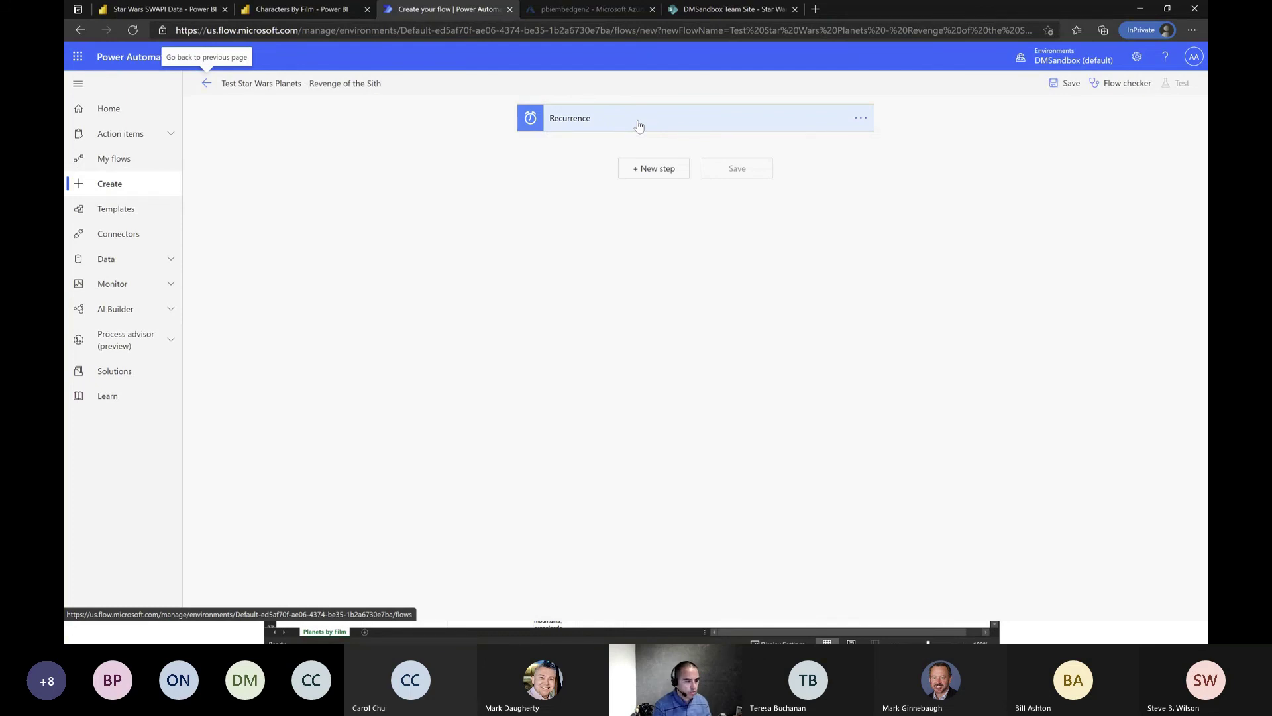
Find the Power BI actions and add Export To File for Paginated Reports after the Recurrence trigger.
{"action": "left_click", "coordinate": [661, 170]}
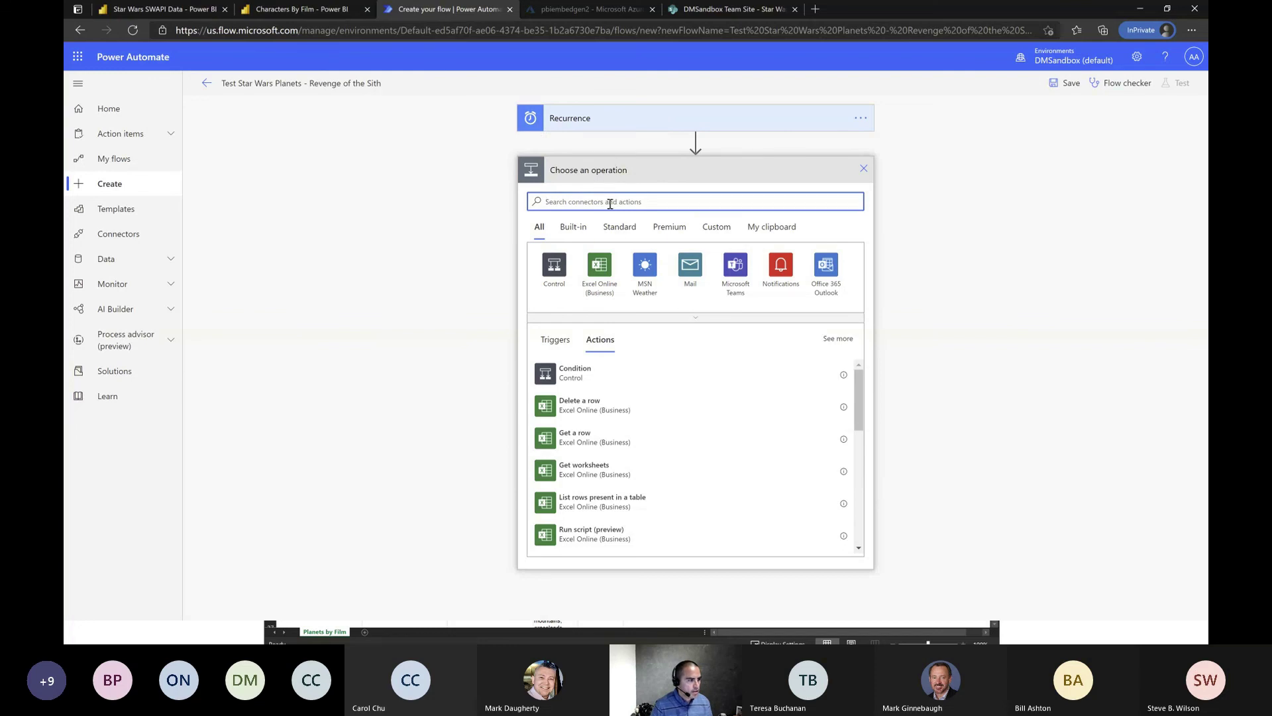
{"action": "type", "text": "power bi"}
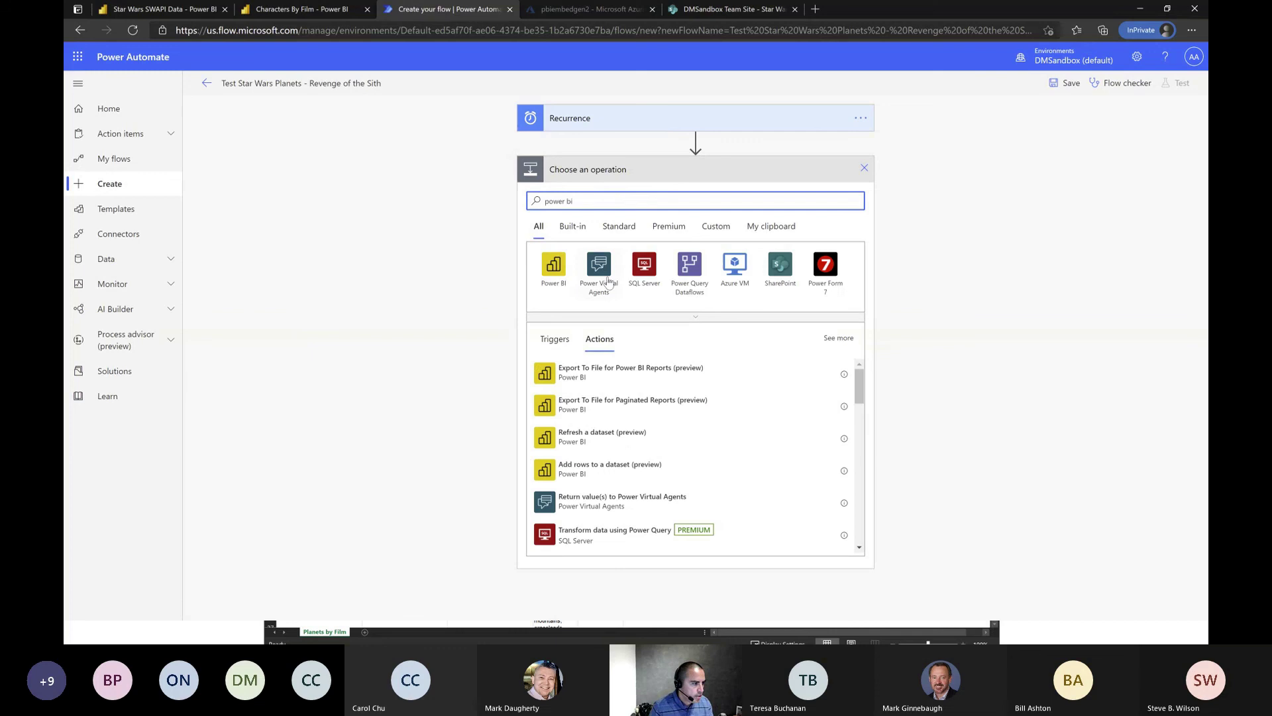
{"action": "left_click", "coordinate": [691, 405]}
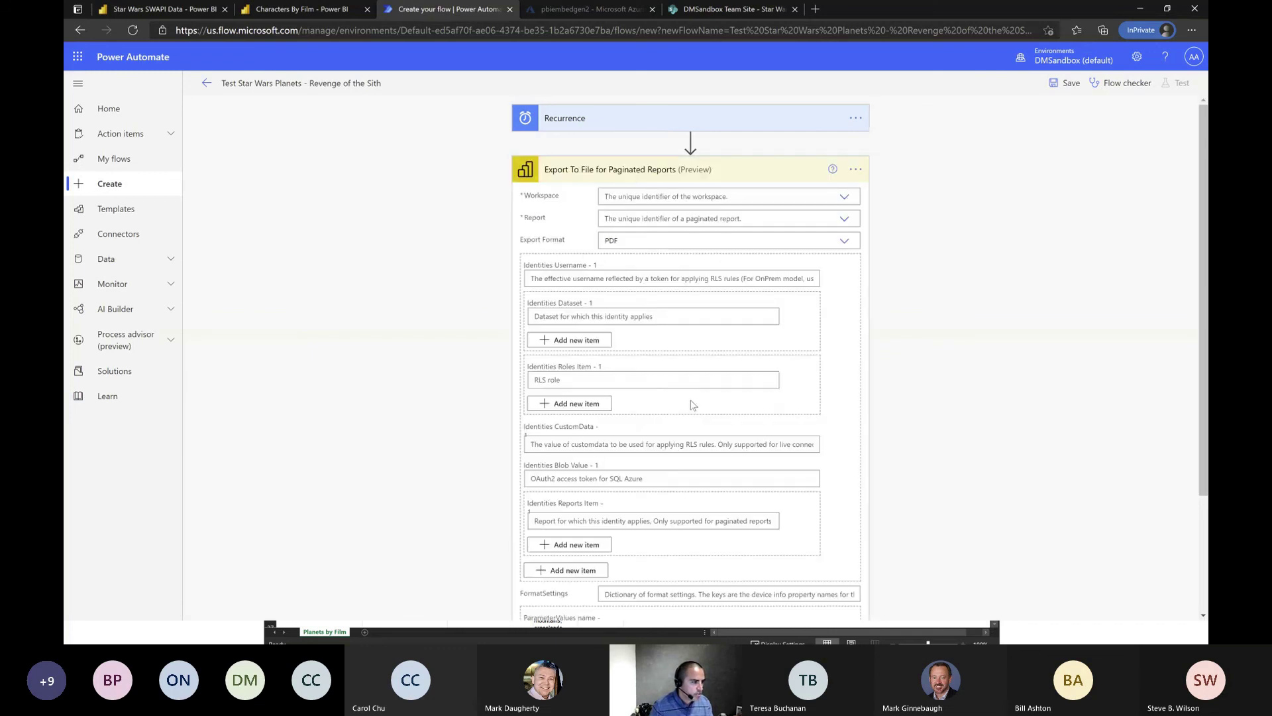
Configure the export action with workspace Star Wars Production, report Planets by Film and export format XLSX.
{"action": "left_click", "coordinate": [844, 198]}
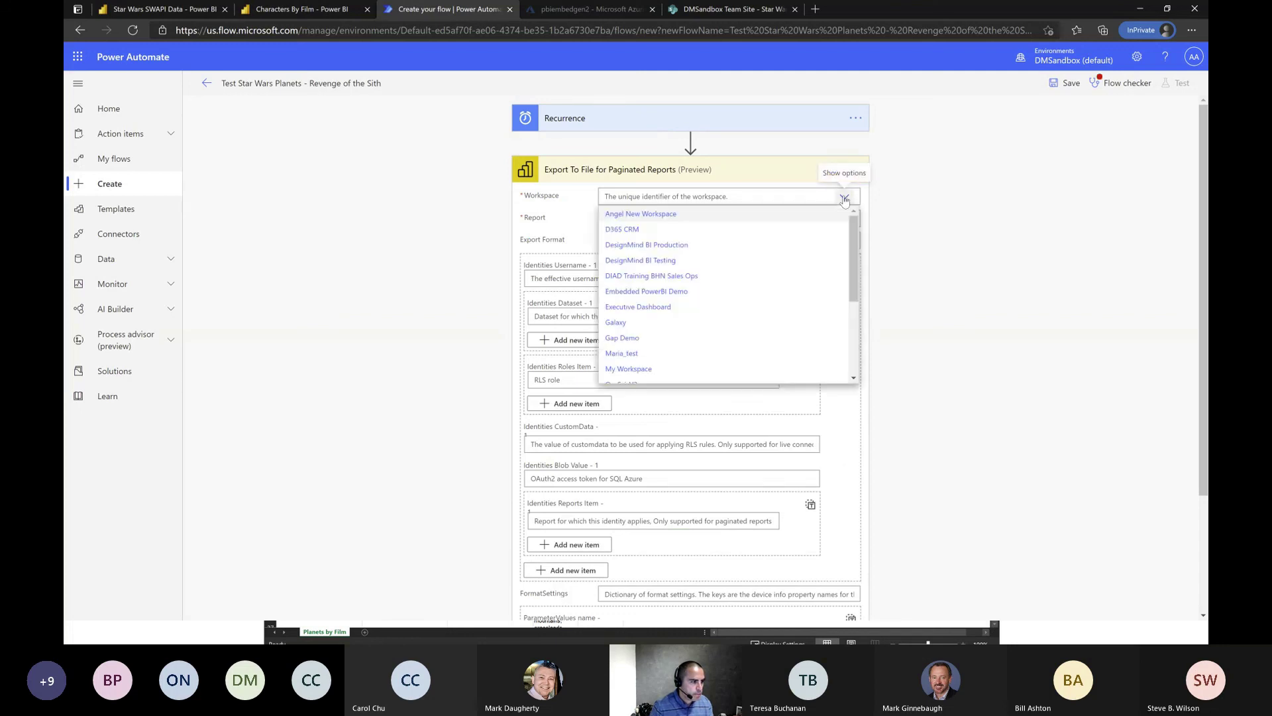
{"action": "left_click_drag", "start_coordinate": [854, 247], "coordinate": [855, 324]}
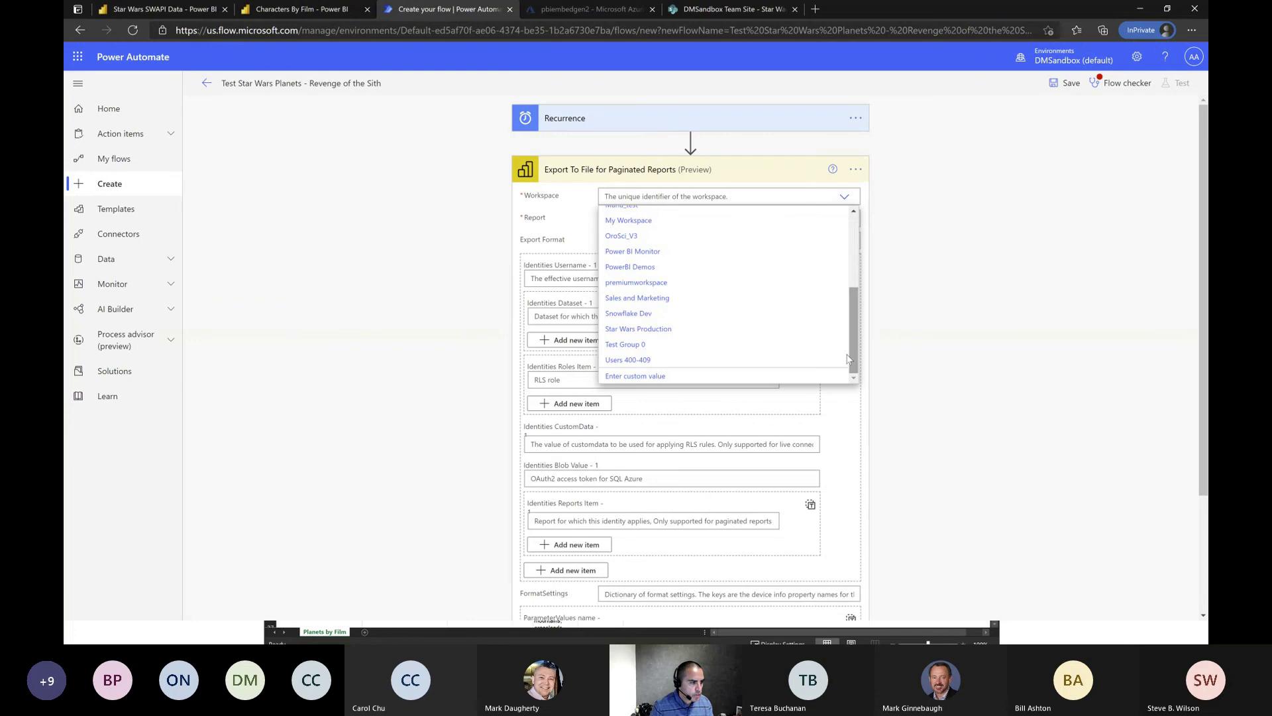
{"action": "left_click", "coordinate": [646, 329]}
{"action": "left_click", "coordinate": [843, 219]}
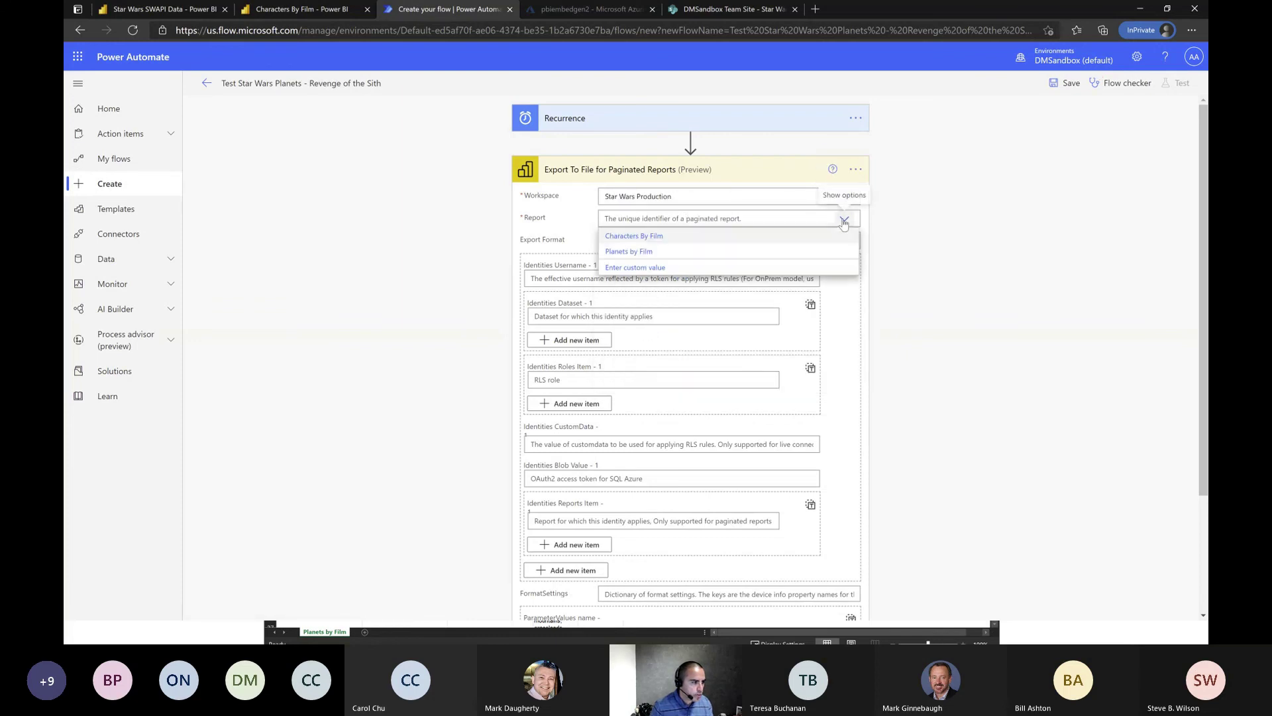
{"action": "left_click", "coordinate": [623, 256]}
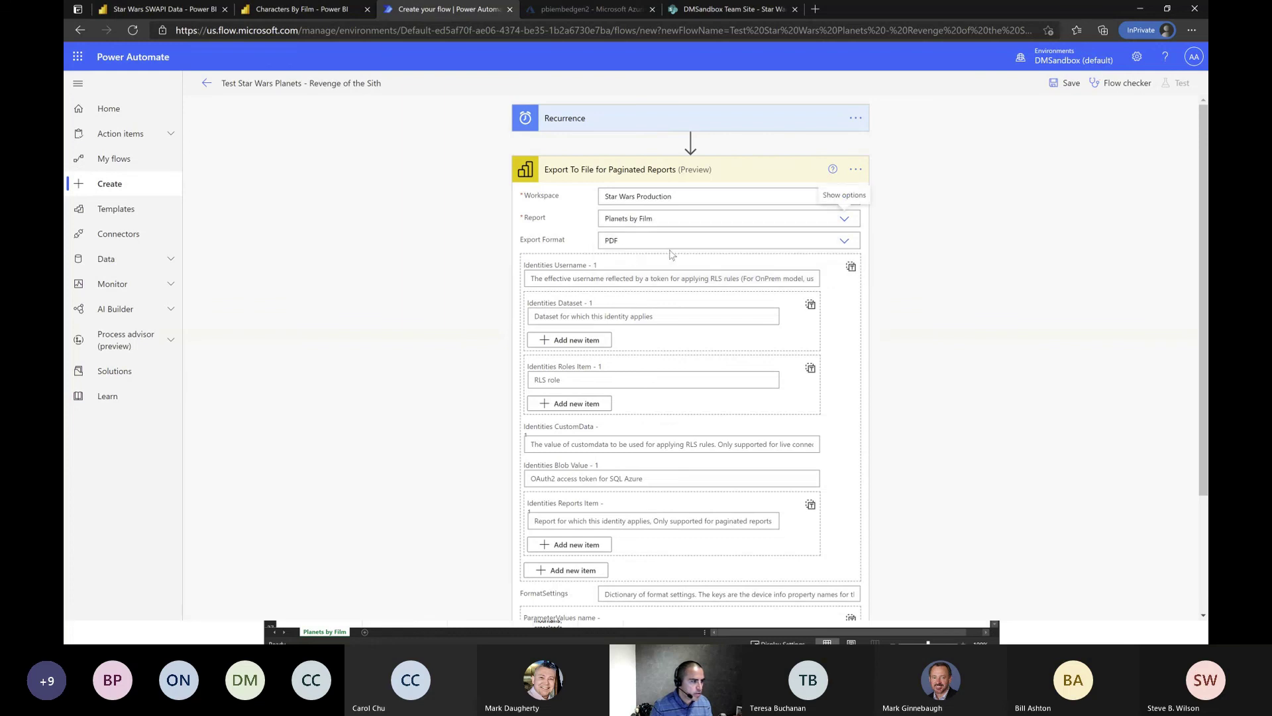
{"action": "left_click", "coordinate": [844, 241]}
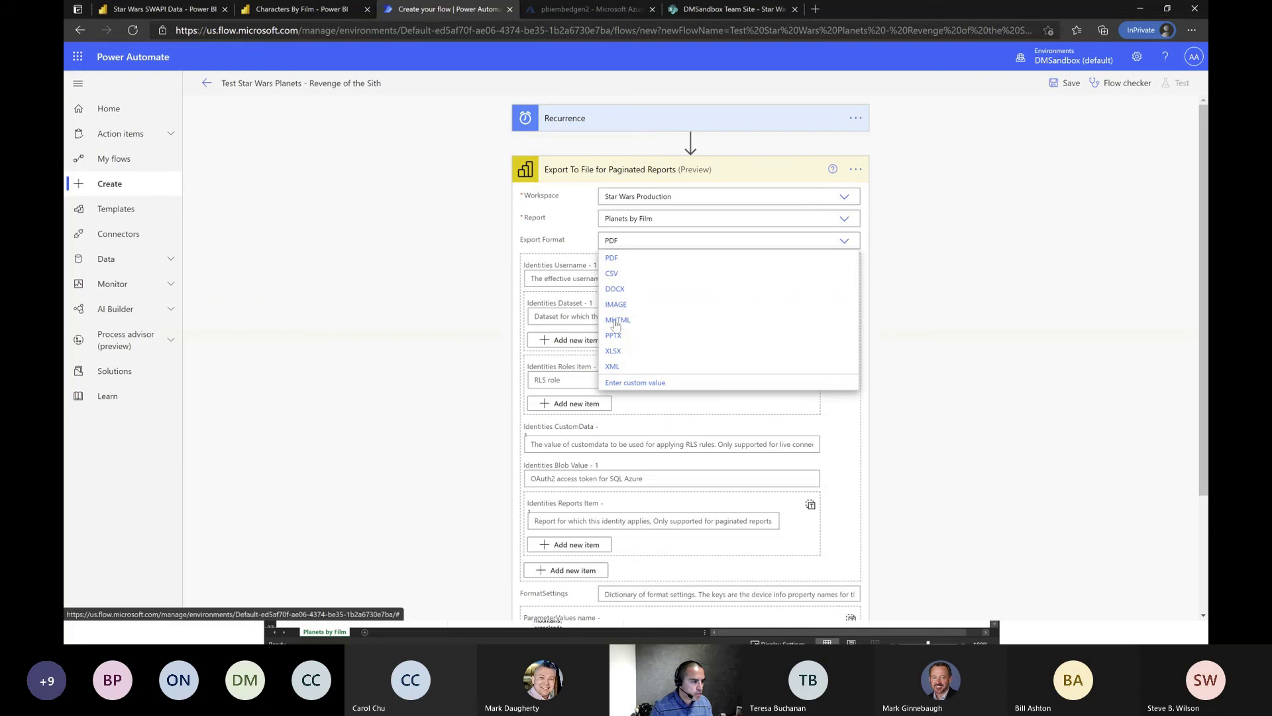
{"action": "left_click", "coordinate": [615, 353]}
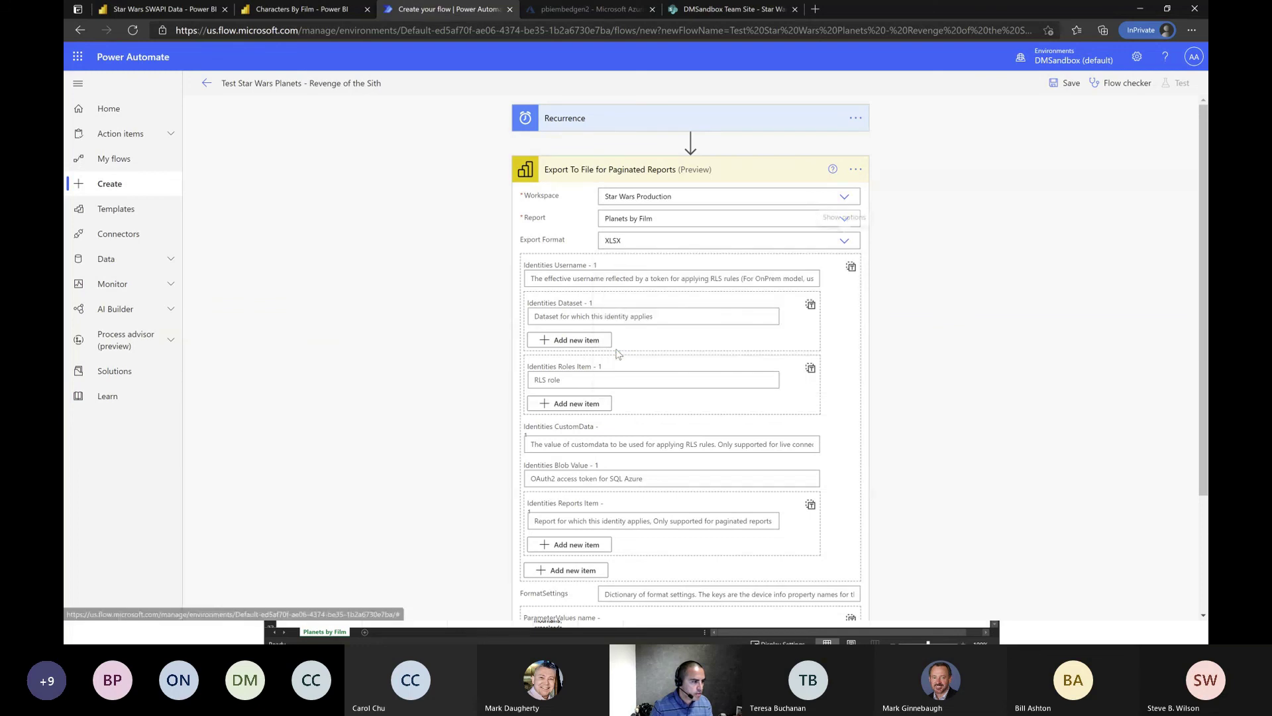
Review the export action's optional identity and report parameter fields without filling them in, and save the flow.
{"action": "scroll", "coordinate": [578, 207], "scroll_direction": "down", "scroll_amount": 2}
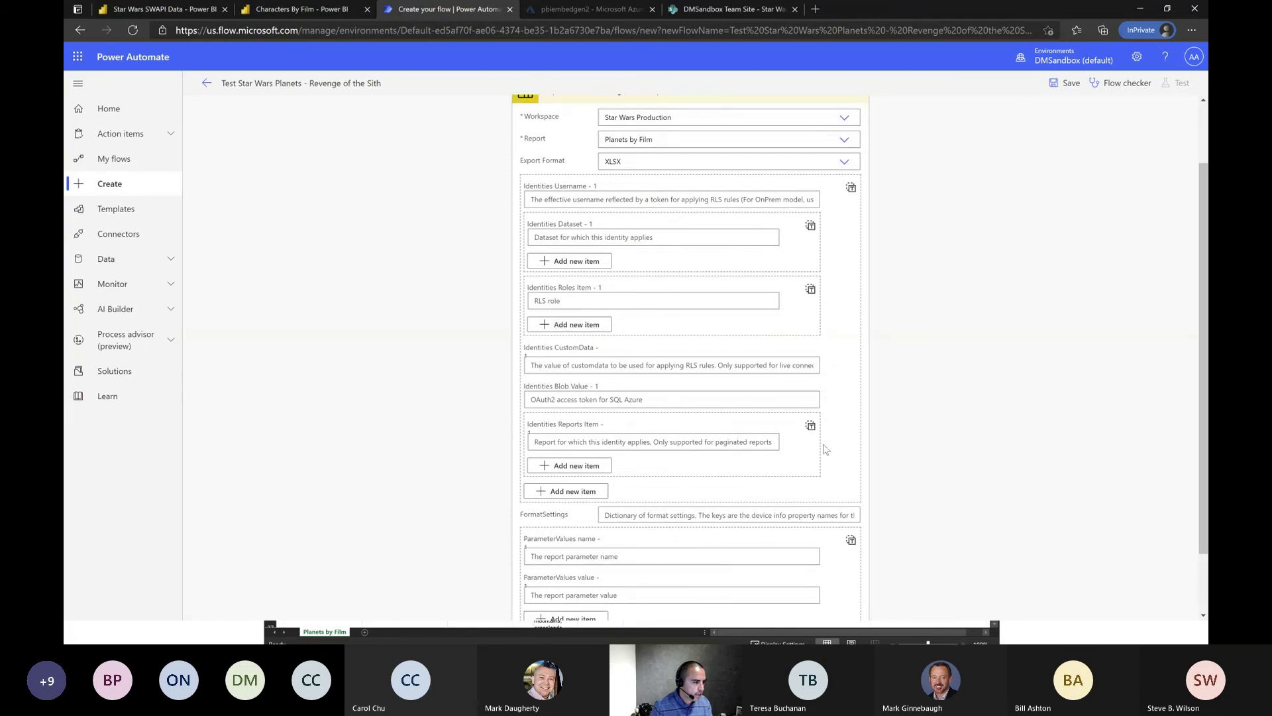
{"action": "scroll", "coordinate": [824, 443], "scroll_direction": "down", "scroll_amount": 2}
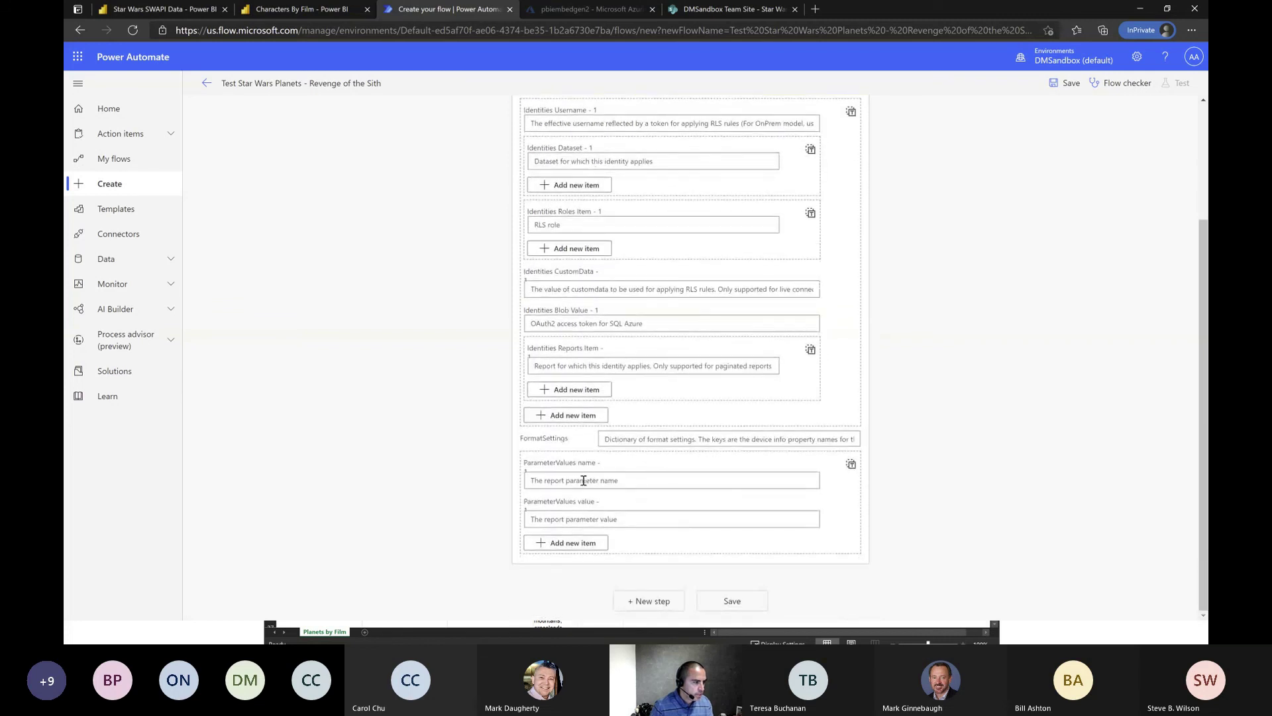
{"action": "left_click", "coordinate": [583, 480]}
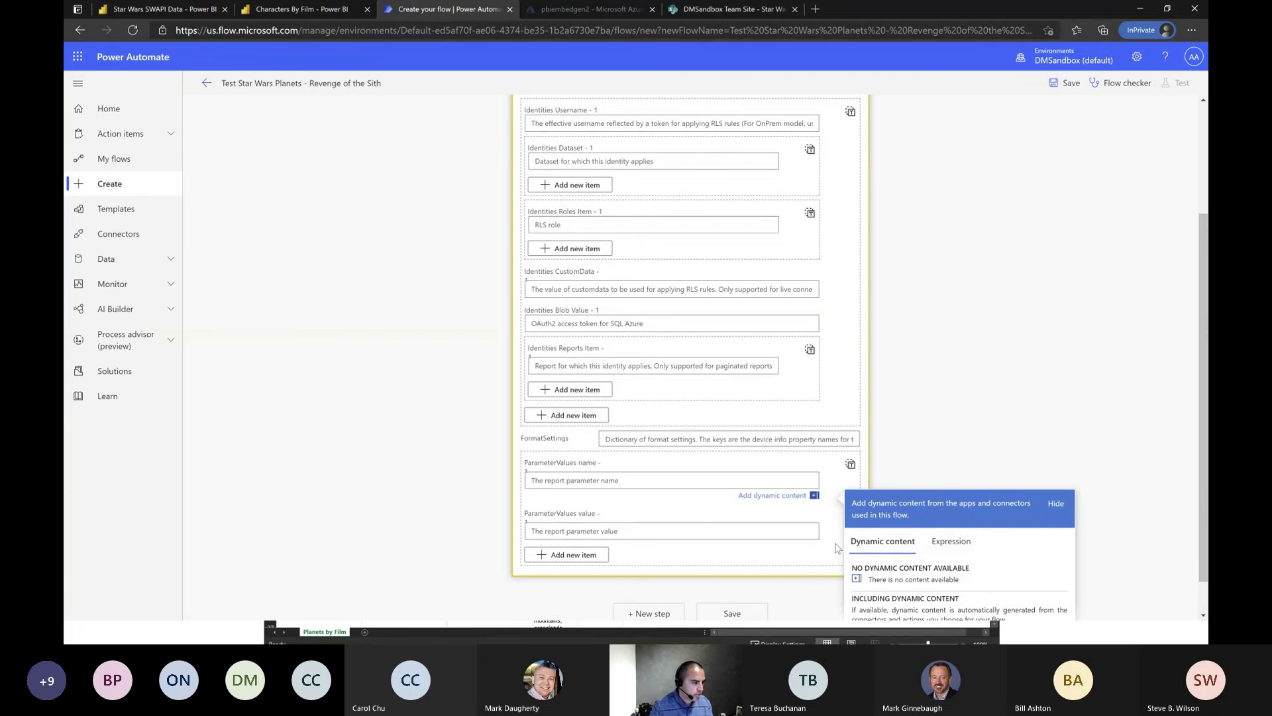
{"action": "scroll", "coordinate": [836, 547], "scroll_direction": "down", "scroll_amount": 2}
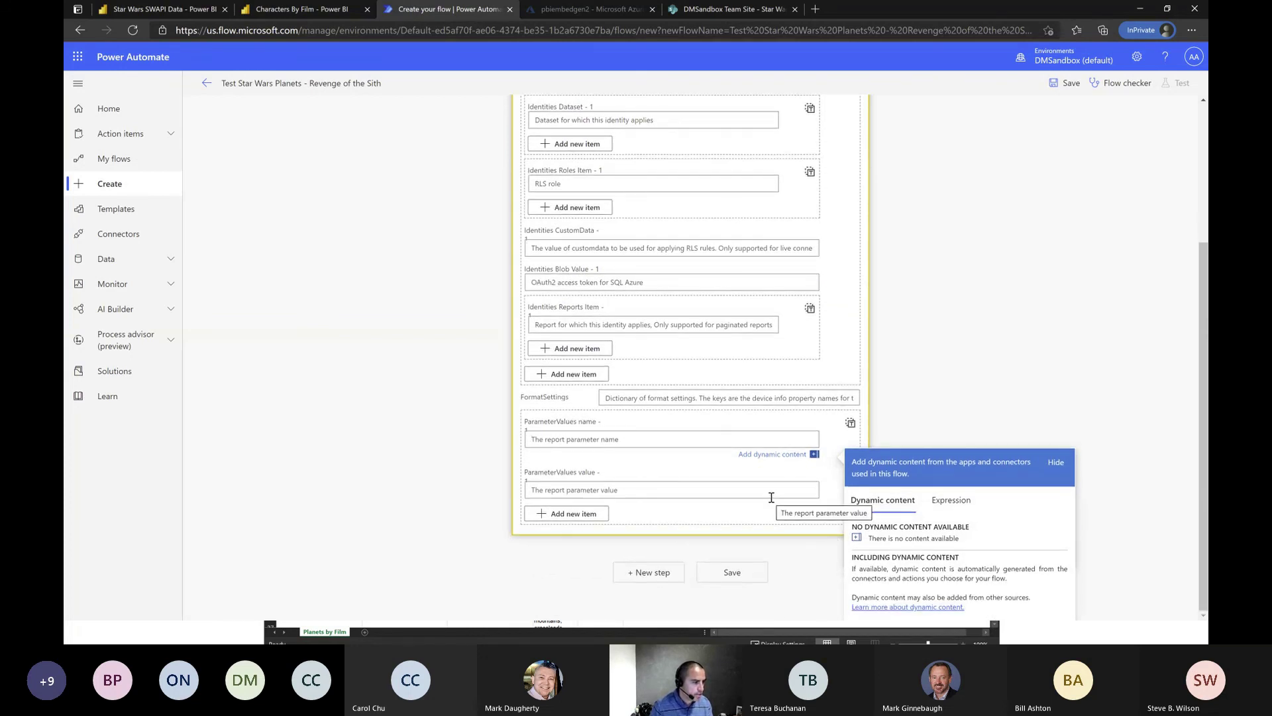
{"action": "left_click", "coordinate": [742, 577]}
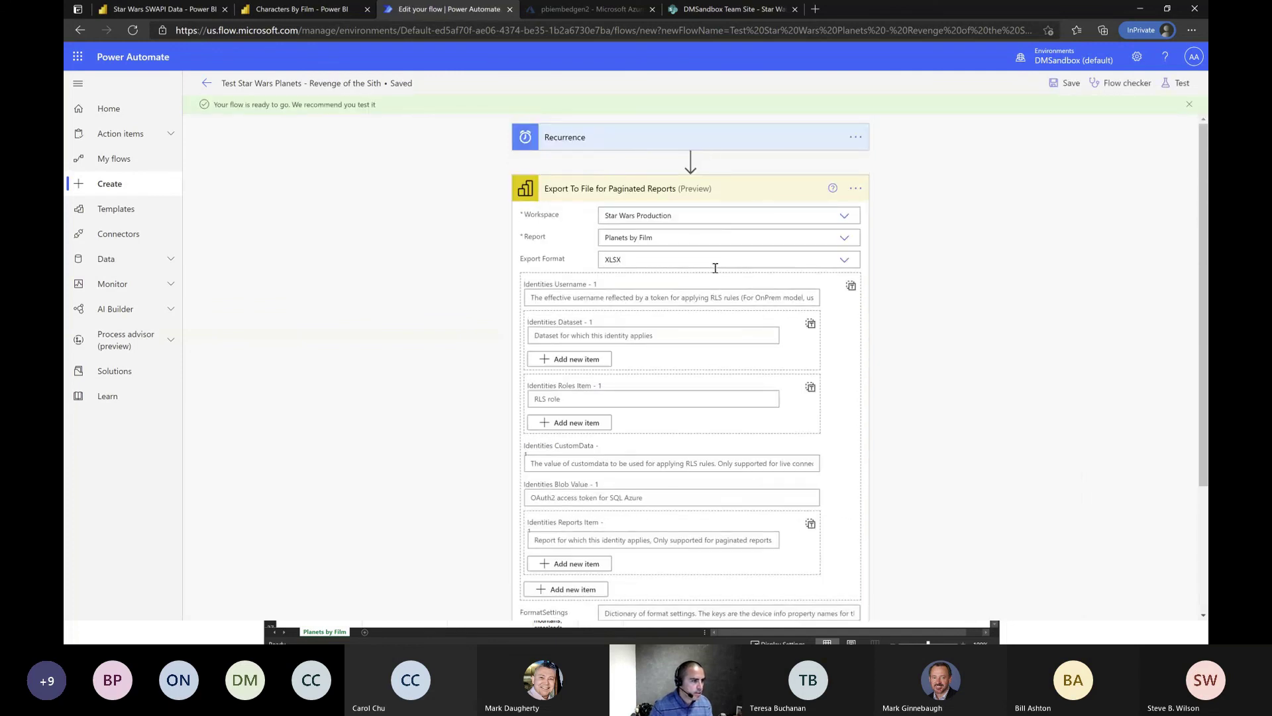
Collapse the paginated report export action and add a SharePoint Create file action after it.
{"action": "scroll", "coordinate": [829, 344], "scroll_direction": "down", "scroll_amount": 1}
{"action": "scroll", "coordinate": [829, 345], "scroll_direction": "down", "scroll_amount": 3}
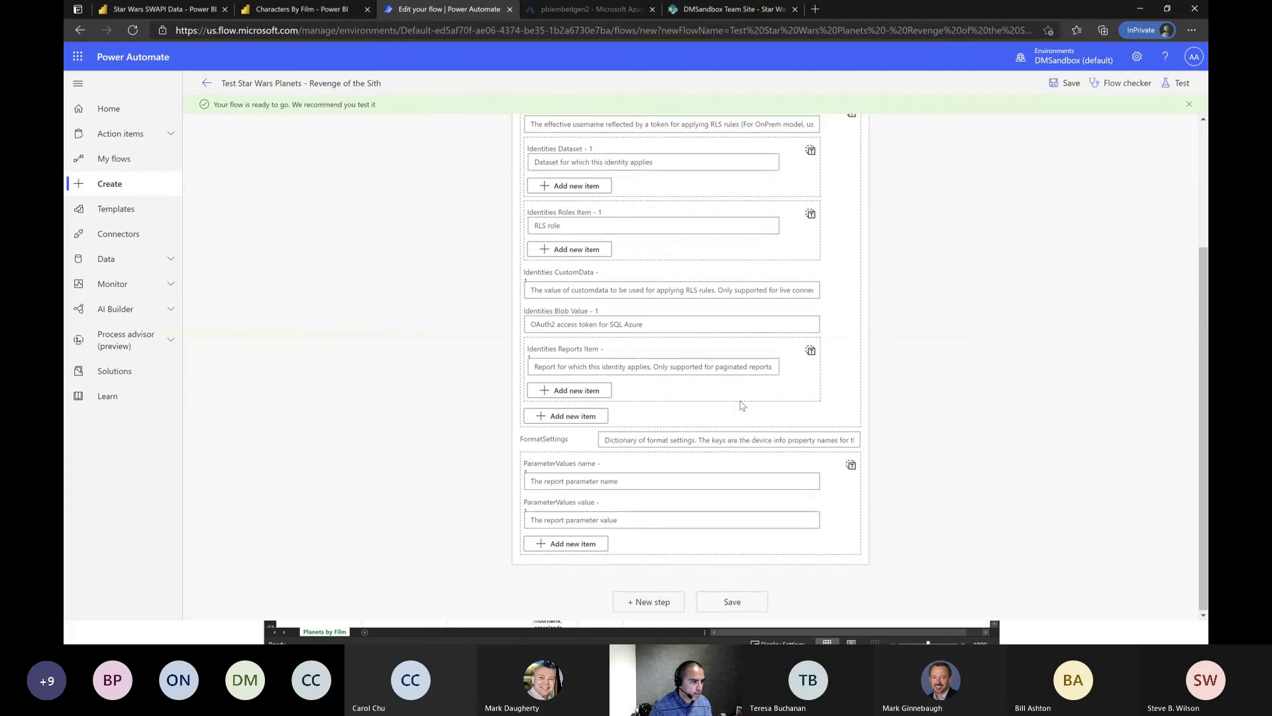
{"action": "scroll", "coordinate": [740, 405], "scroll_direction": "up", "scroll_amount": 3}
{"action": "left_click", "coordinate": [731, 194]}
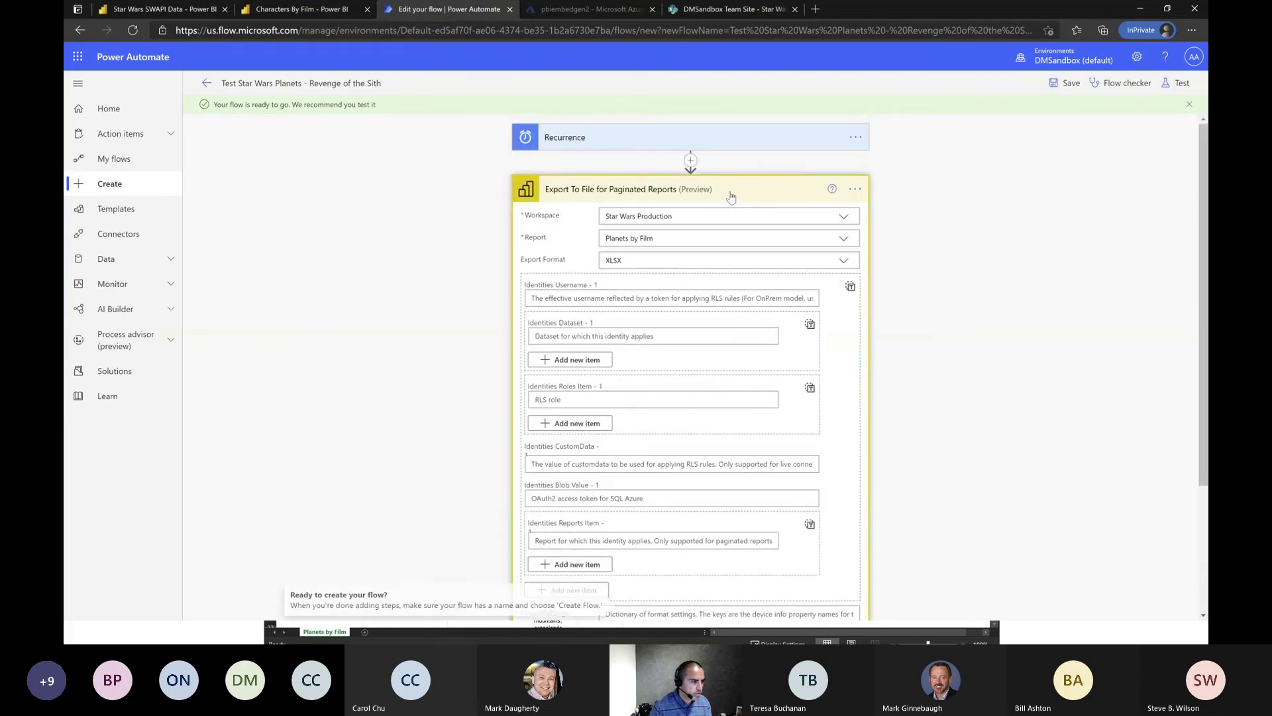
{"action": "left_click", "coordinate": [658, 239]}
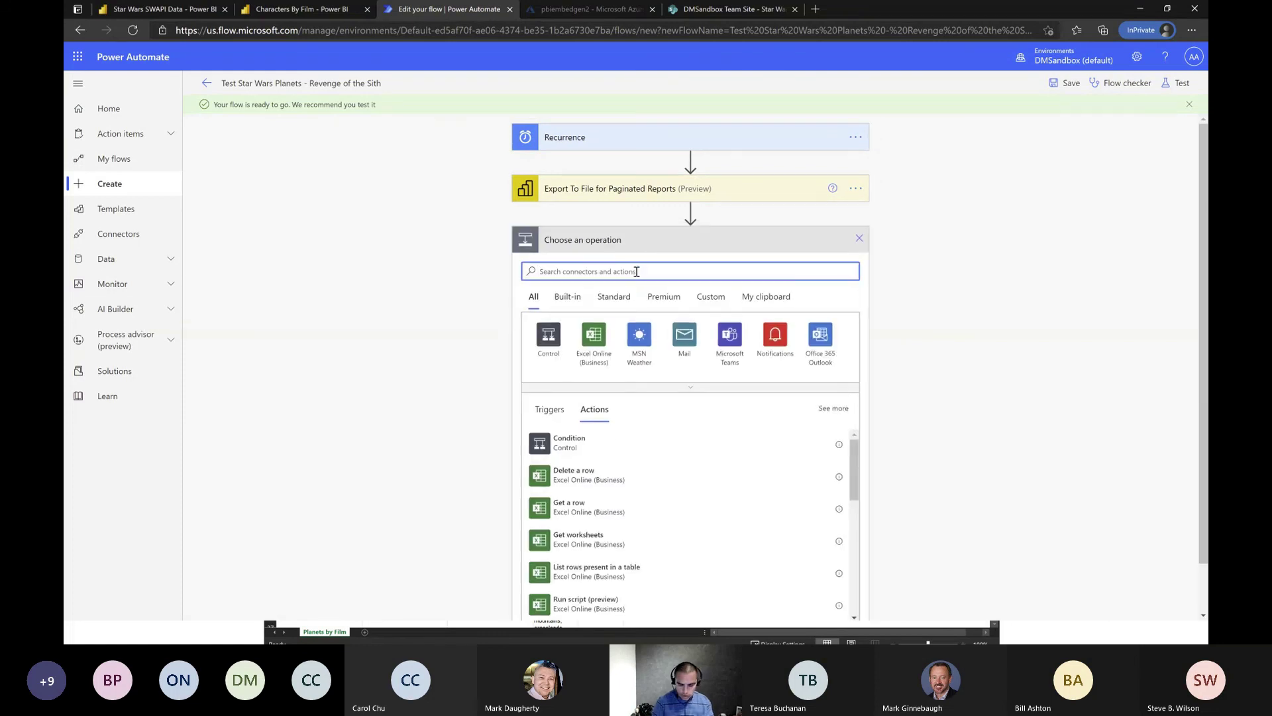
{"action": "type", "text": "sharepoint"}
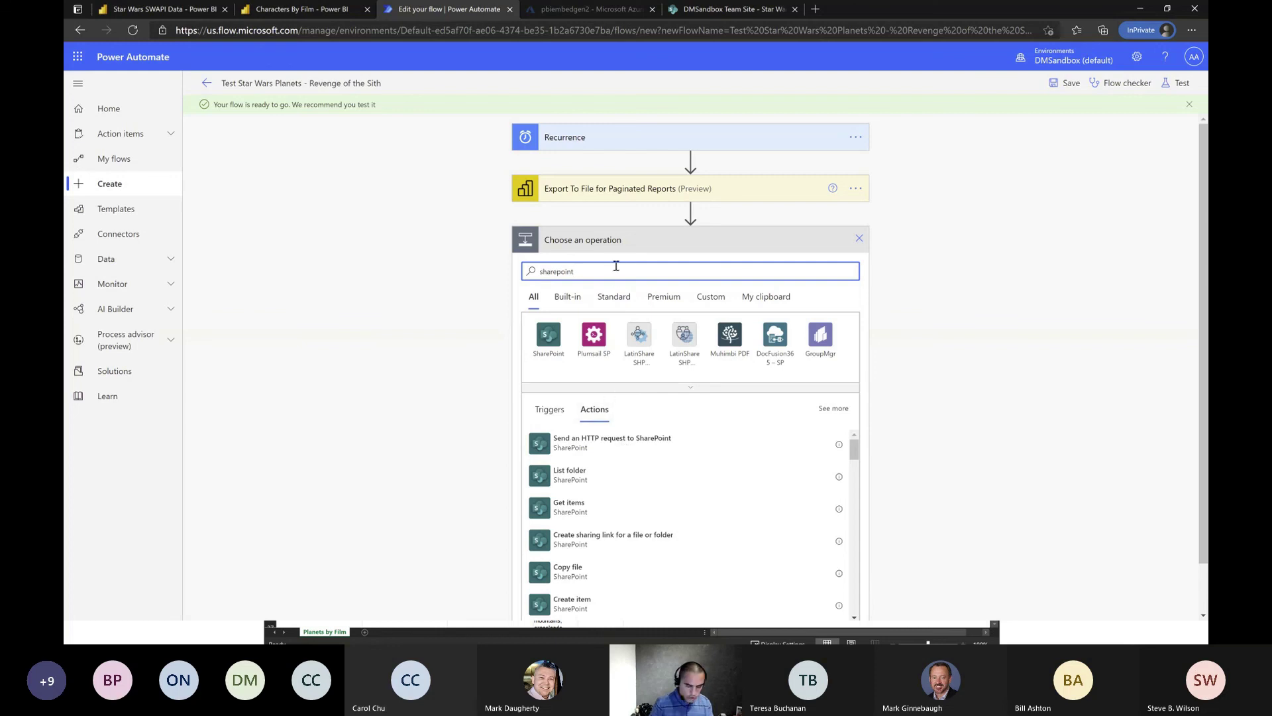
{"action": "type", "text": " create file"}
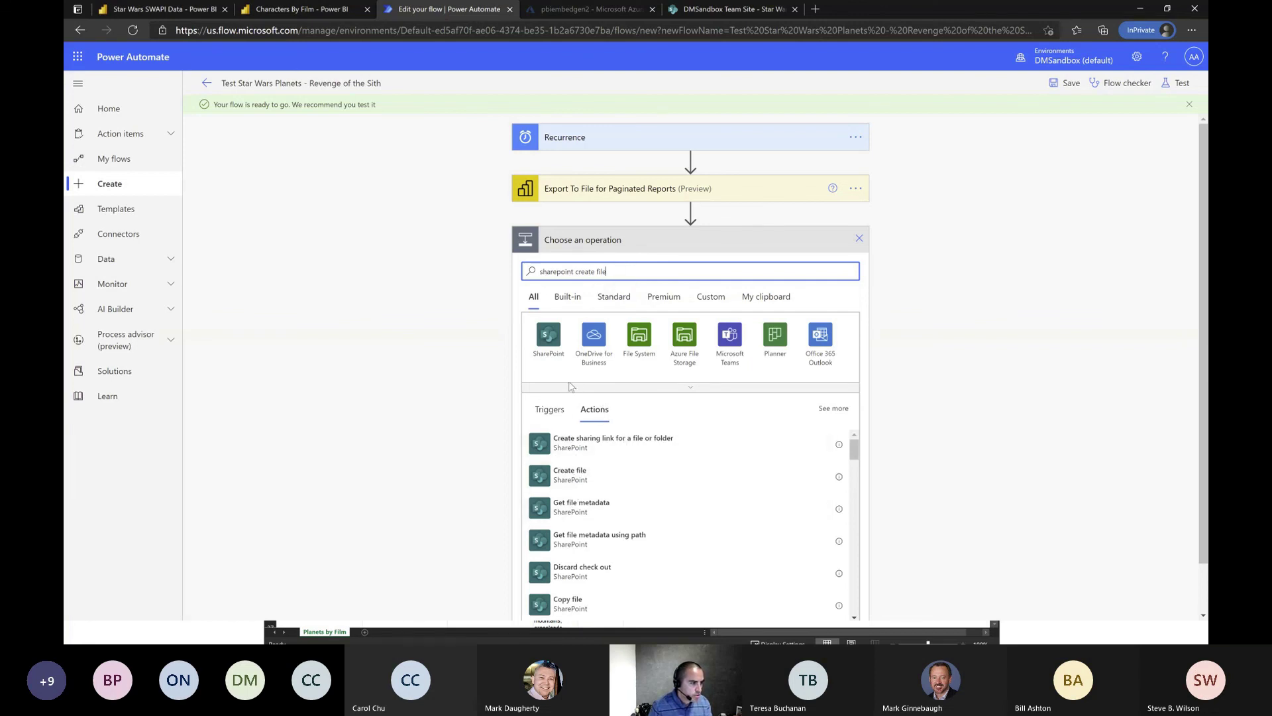
{"action": "scroll", "coordinate": [613, 497], "scroll_direction": "down", "scroll_amount": 5}
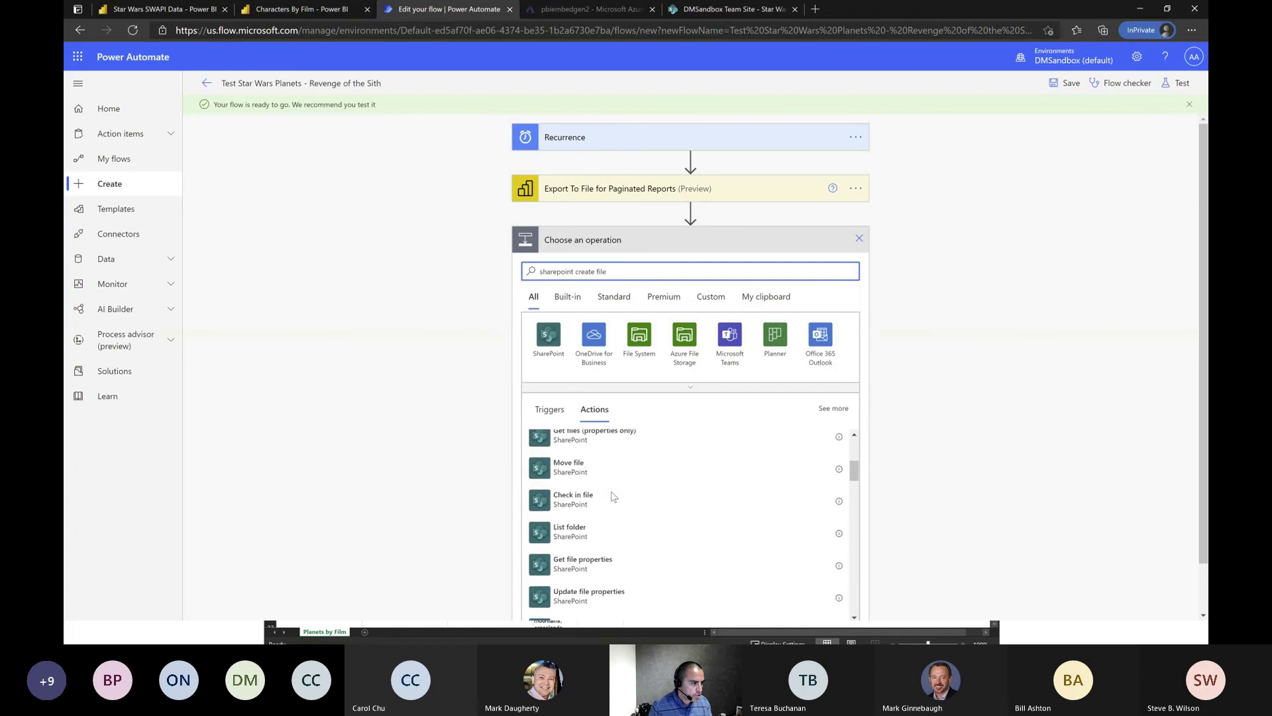
{"action": "scroll", "coordinate": [613, 497], "scroll_direction": "up", "scroll_amount": 5}
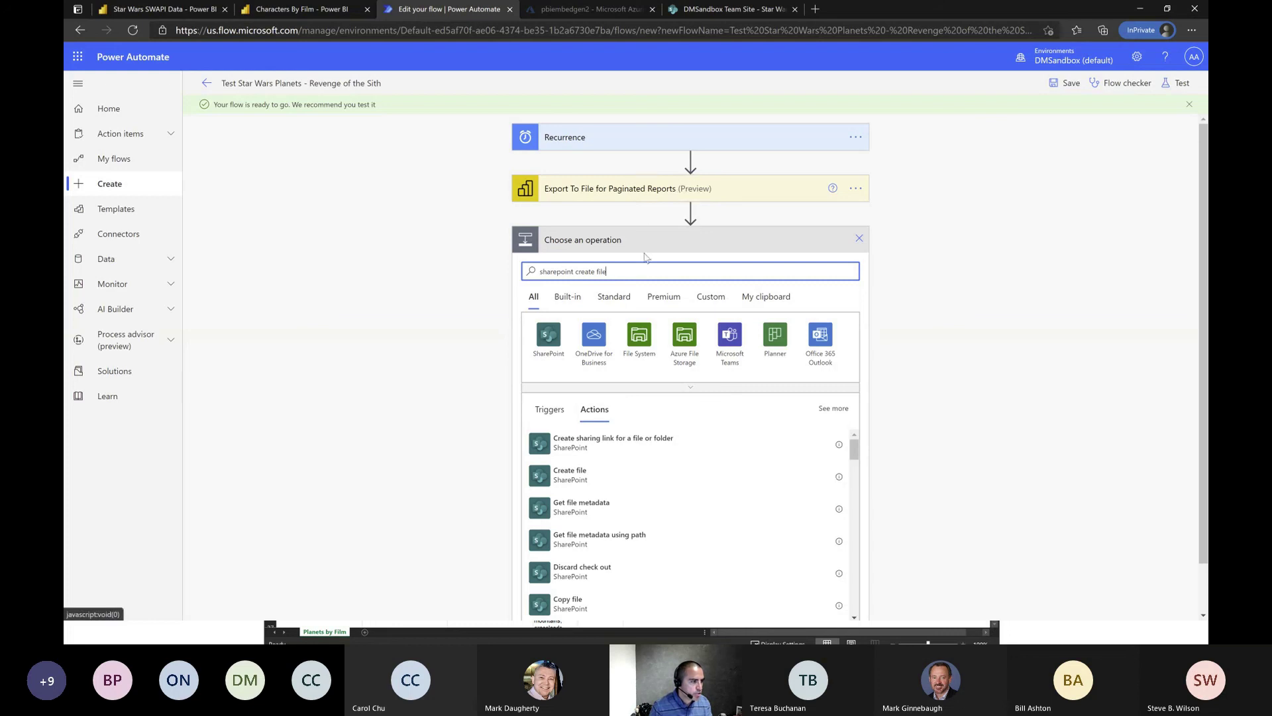
{"action": "left_click", "coordinate": [584, 482]}
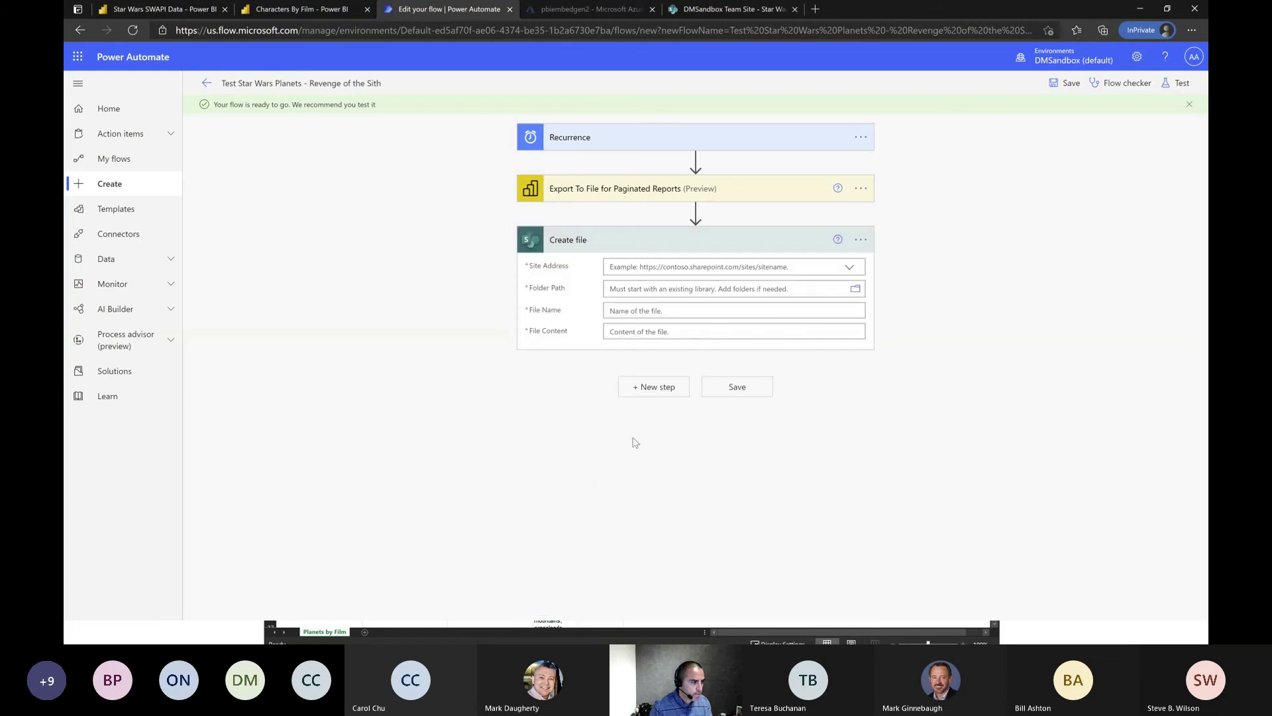
Set the Create file action's site address to DMSandbox Team Site and its folder path to /Shared Documents/Star Wars Paginated Report Demo.
{"action": "left_click", "coordinate": [849, 270]}
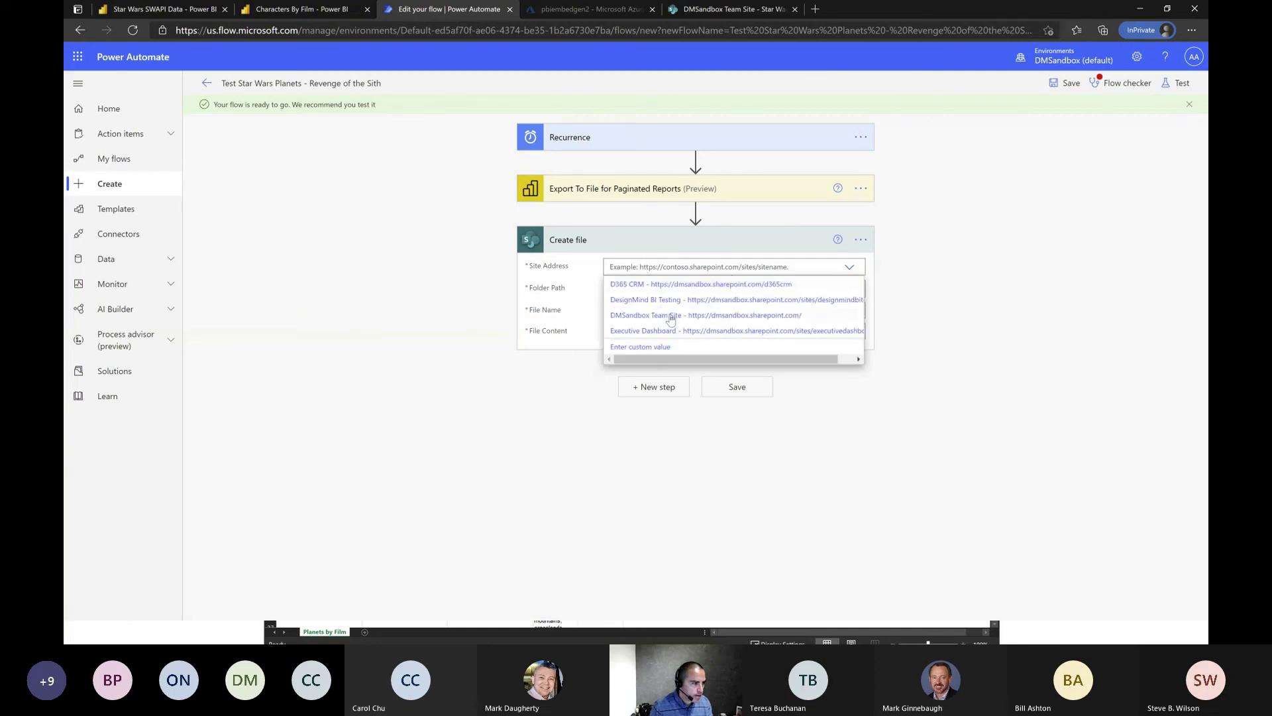
{"action": "left_click", "coordinate": [702, 320]}
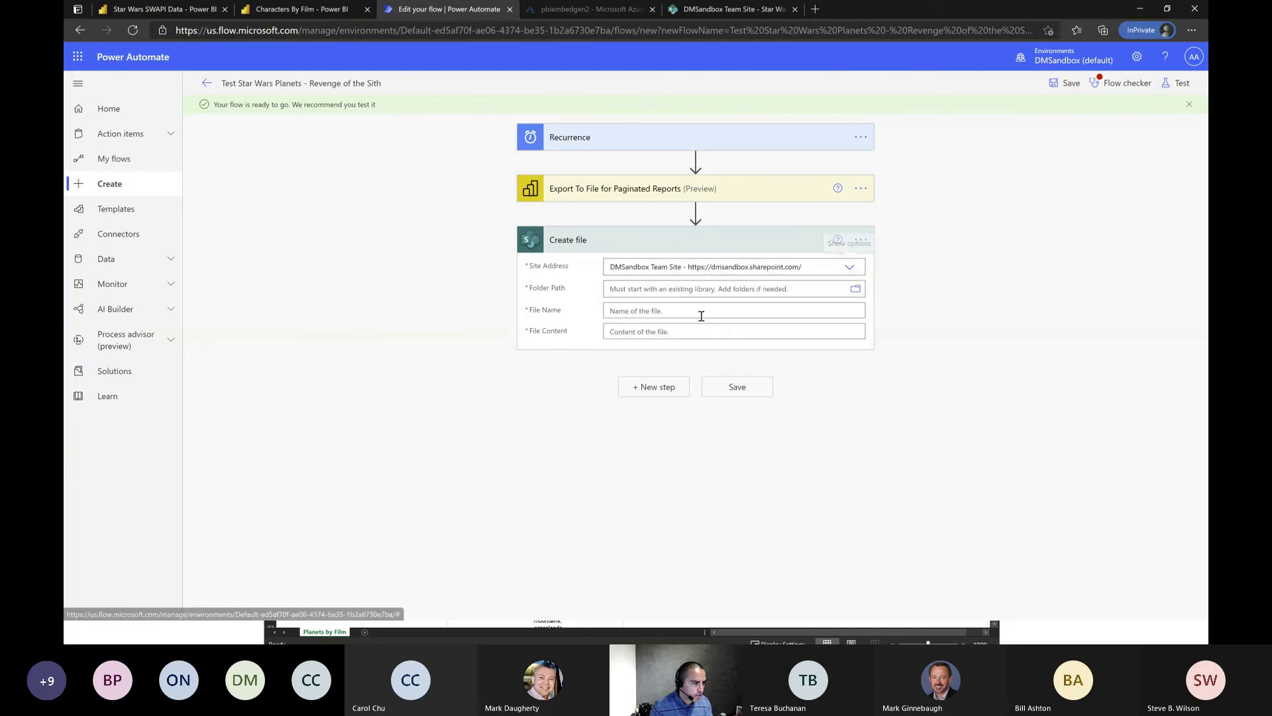
{"action": "left_click", "coordinate": [856, 289]}
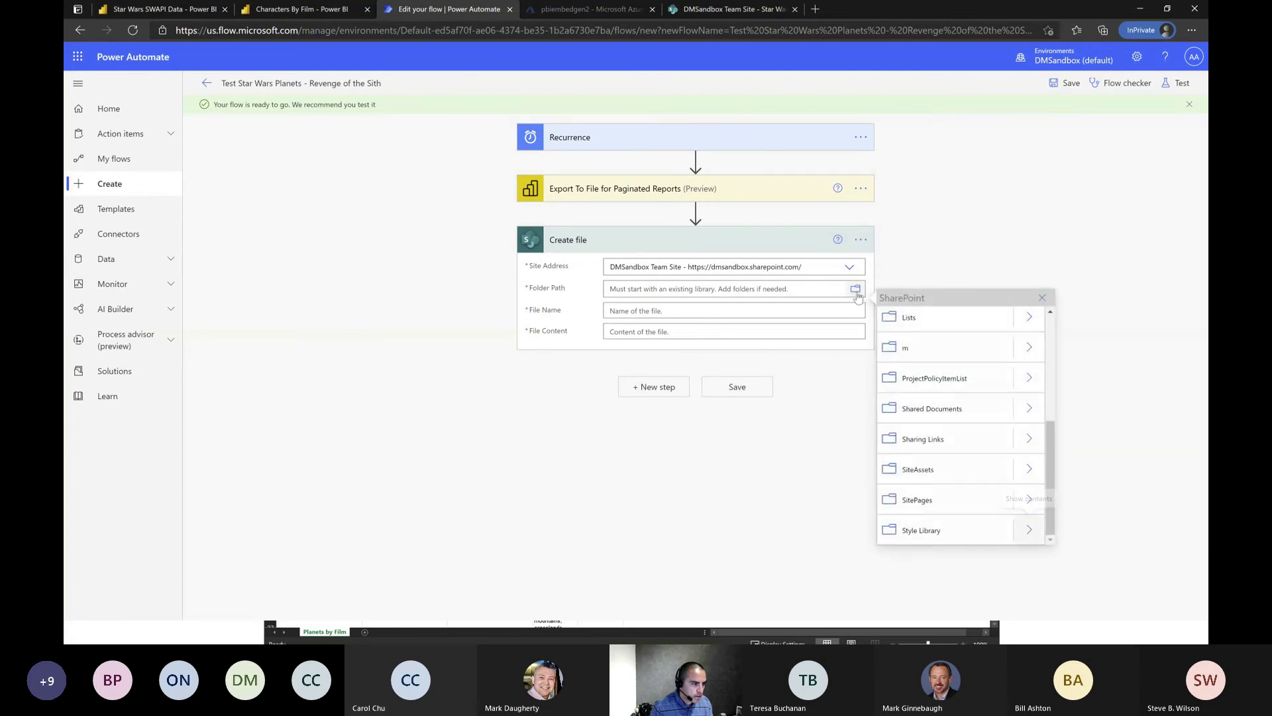
{"action": "left_click", "coordinate": [1030, 409]}
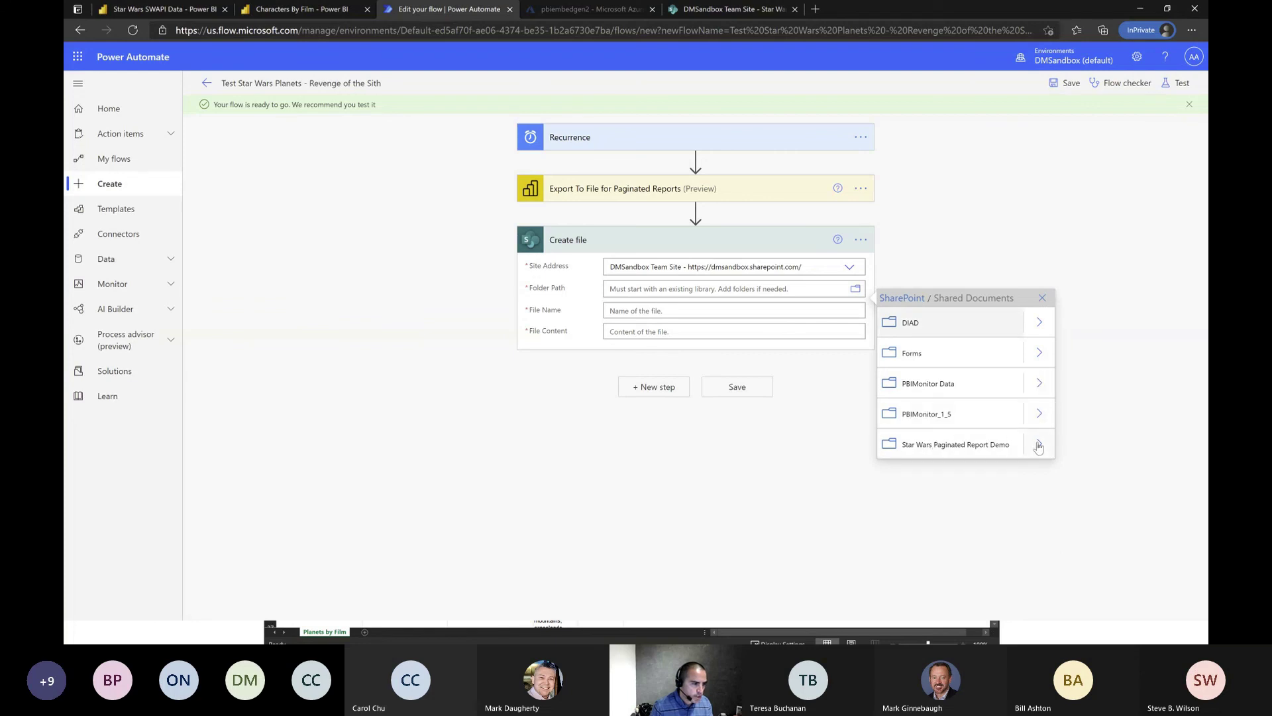
{"action": "left_click", "coordinate": [989, 445]}
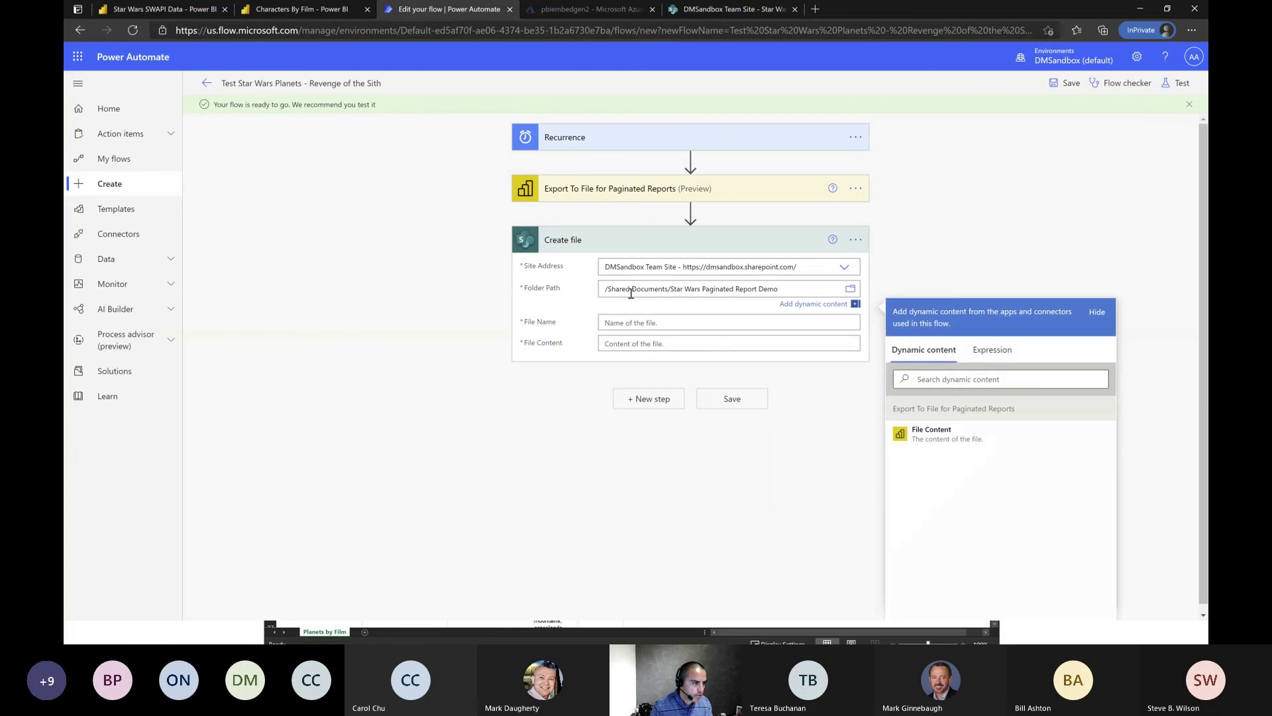
Name the output file Planets for CGI - Revenge of the Sith.xlsx in the Create file action.
{"action": "left_click", "coordinate": [667, 323]}
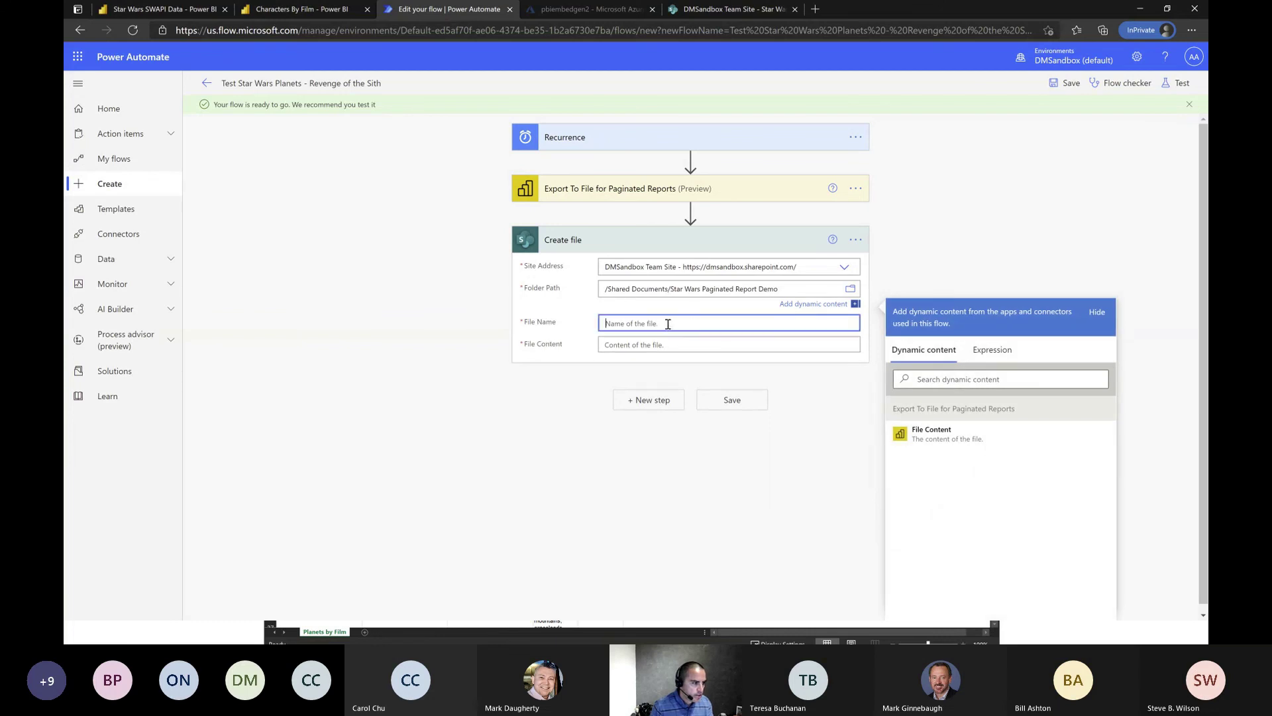
{"action": "type", "text": "Plat"}
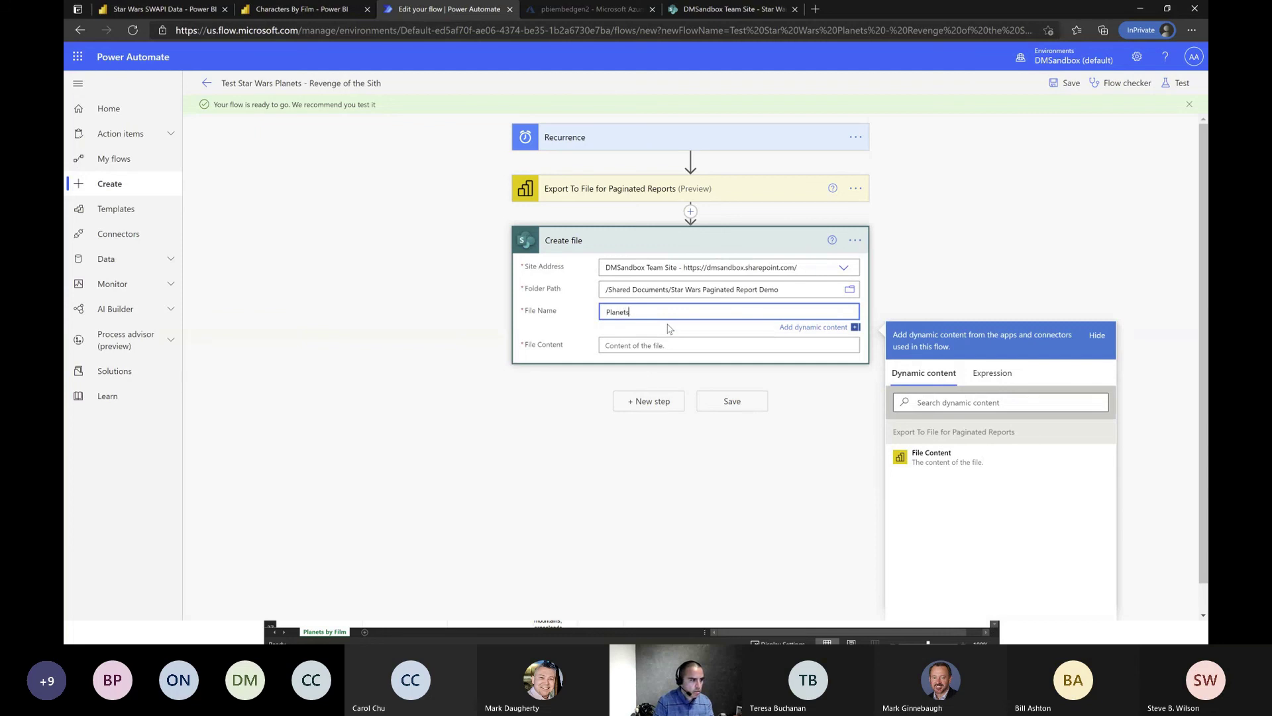
{"action": "type", "text": "nets for DG"}
{"action": "key", "text": "BackSpace"}
{"action": "key", "text": "BackSpace"}
{"action": "type", "text": "CGI -"}
{"action": "type", "text": "Revenge of the Sith.xlsx"}
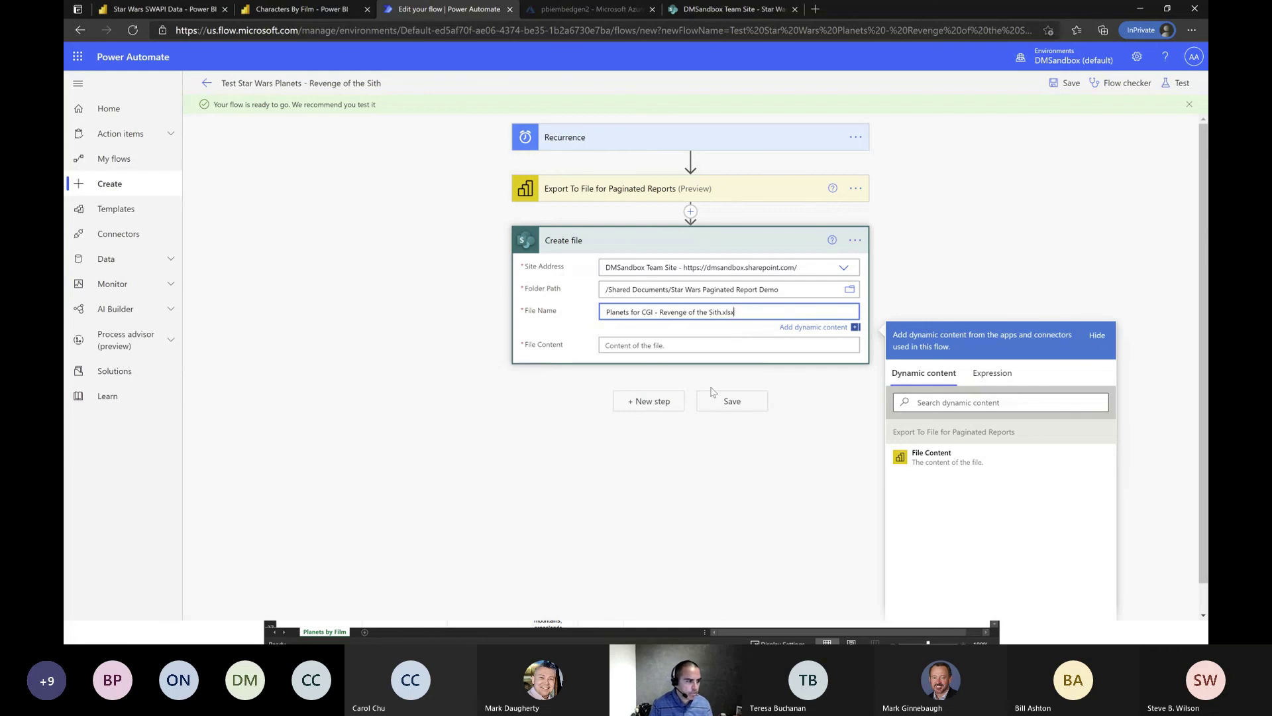
Use the paginated report export's File Content as the file content of the Create file action and save the flow.
{"action": "left_click", "coordinate": [683, 342]}
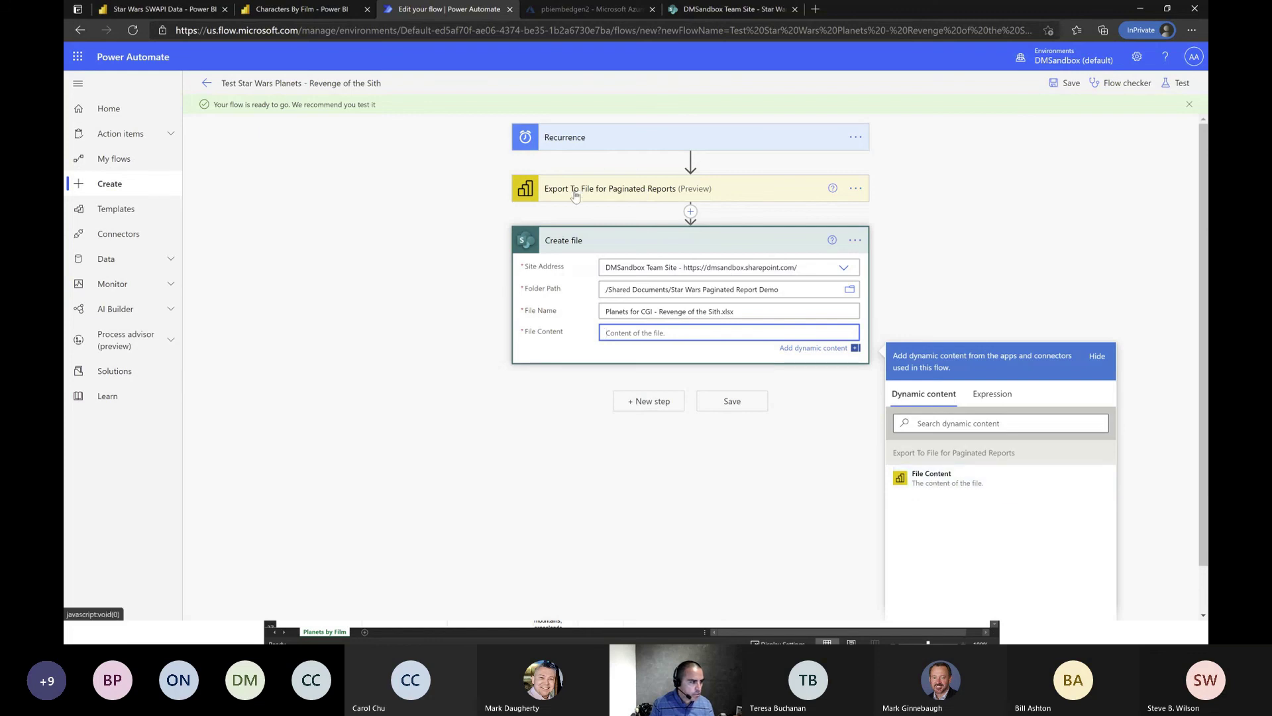
{"action": "left_click", "coordinate": [954, 484]}
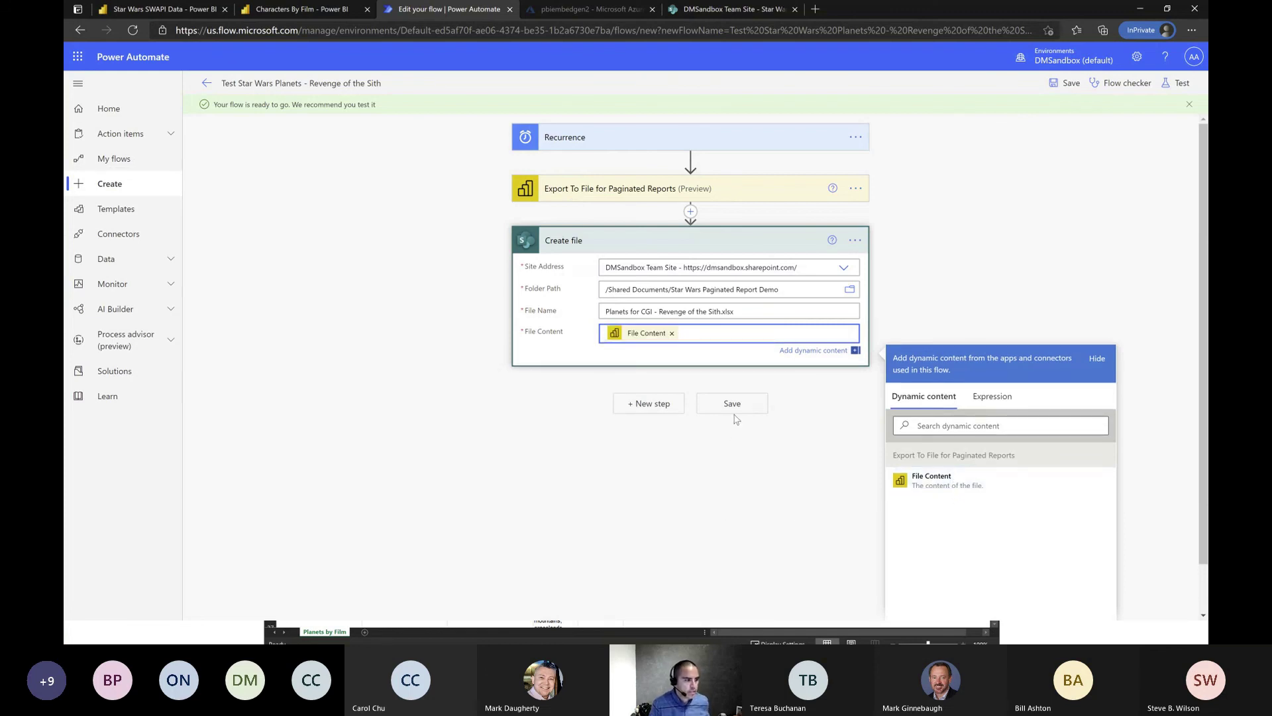
{"action": "left_click", "coordinate": [1093, 358]}
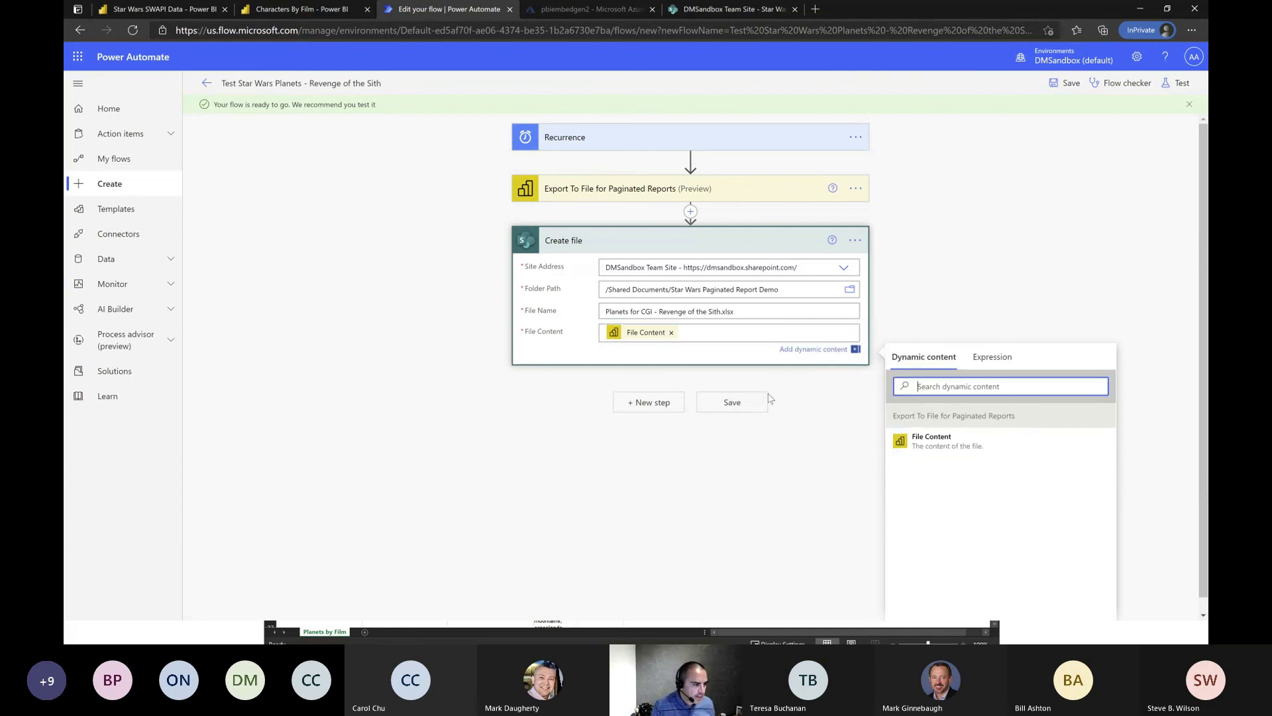
{"action": "left_click", "coordinate": [727, 407]}
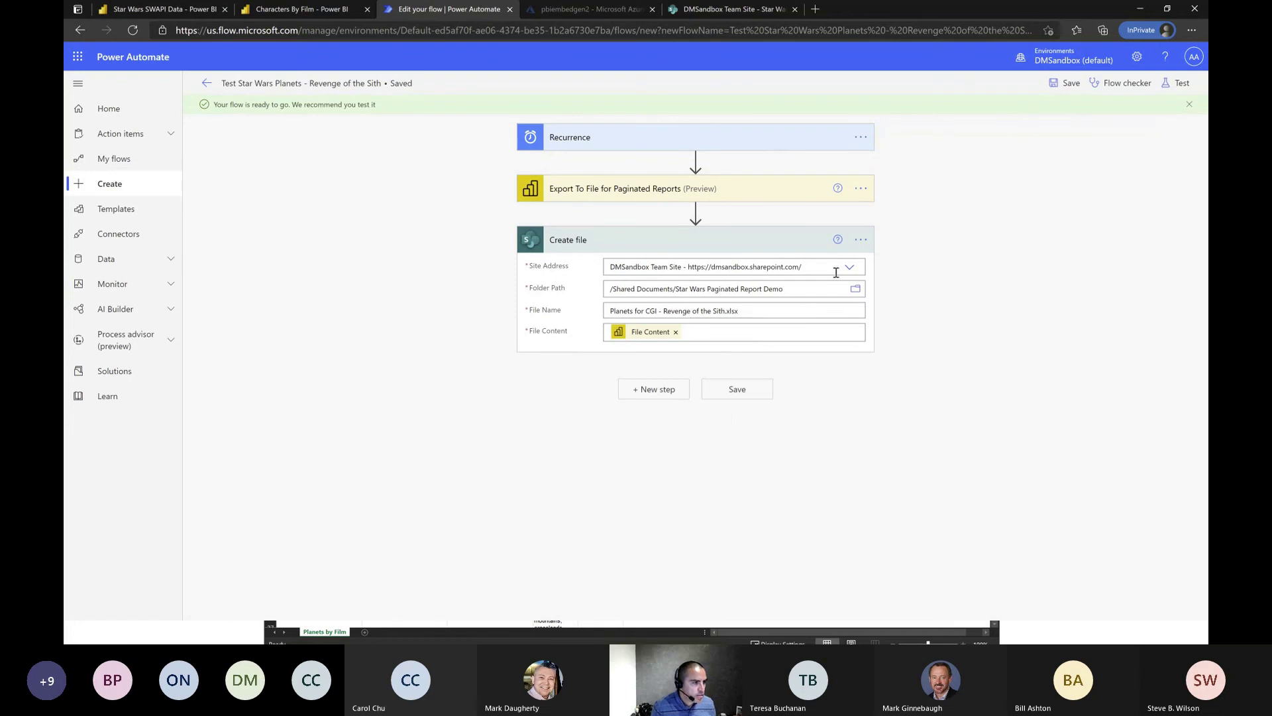
{"action": "left_click", "coordinate": [1060, 87]}
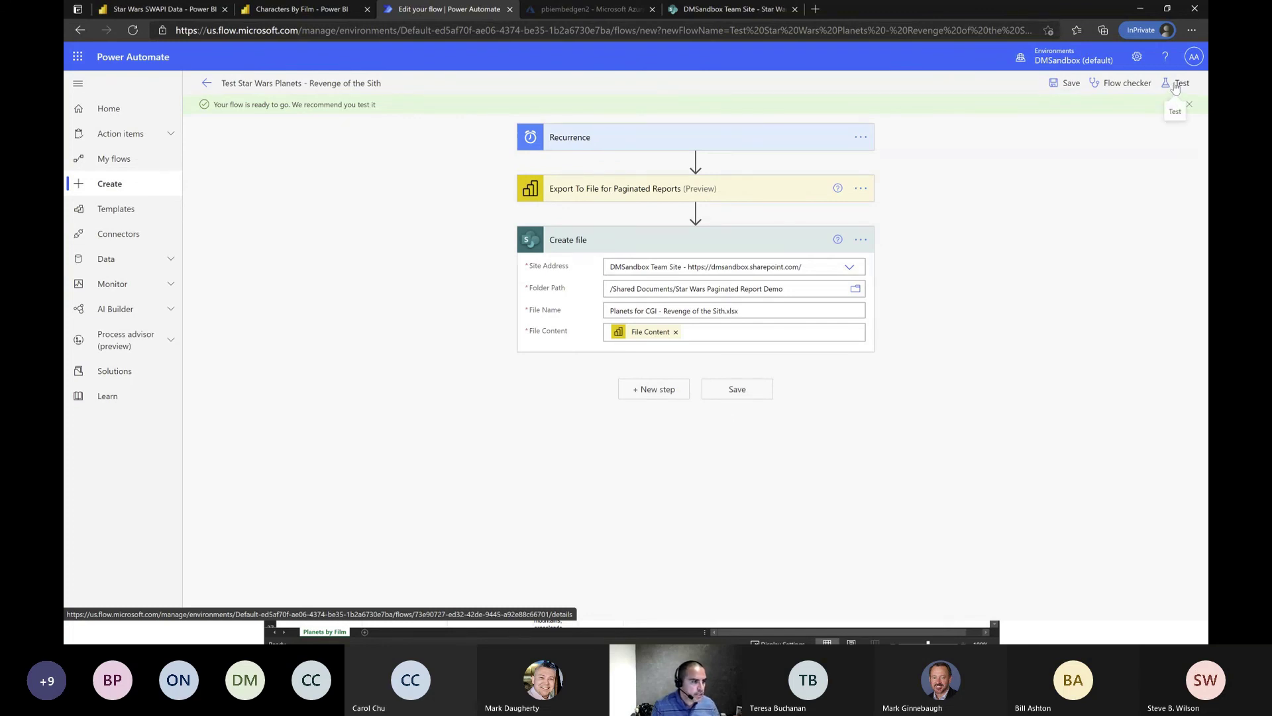
Test the flow manually by running it and open its run history.
{"action": "left_click", "coordinate": [1176, 85]}
{"action": "left_click", "coordinate": [1027, 112]}
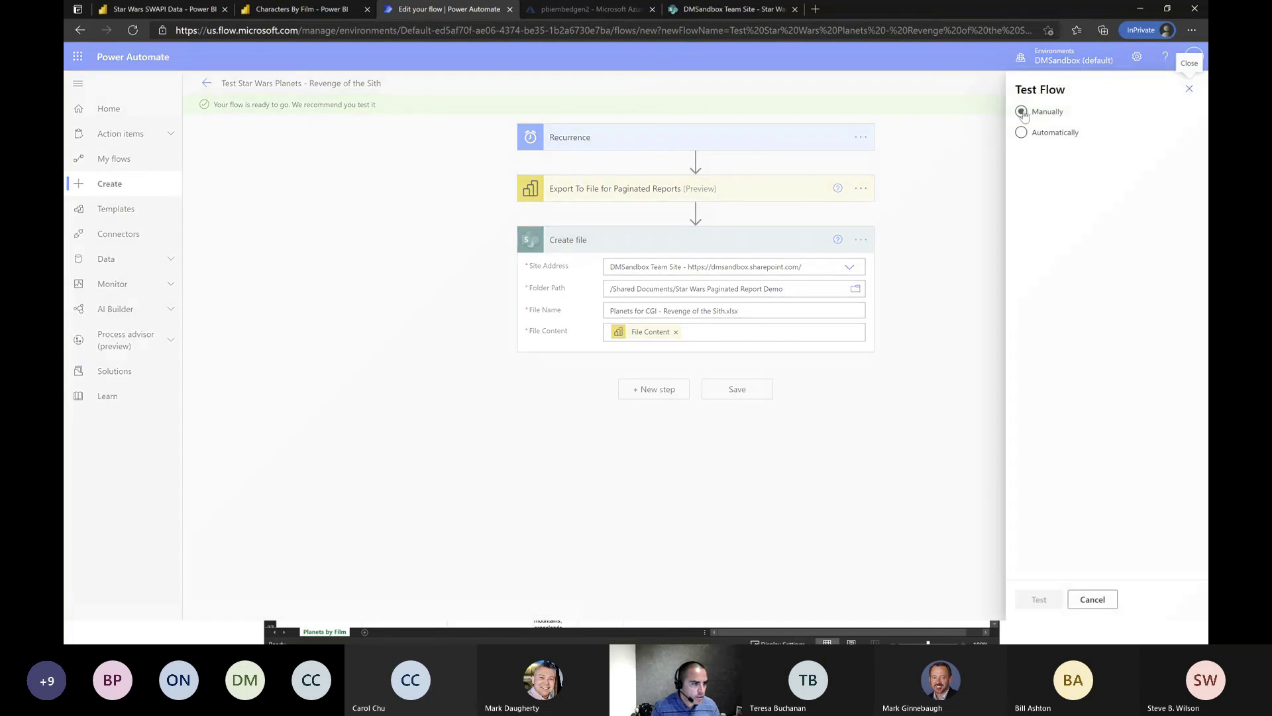
{"action": "left_click", "coordinate": [1039, 599]}
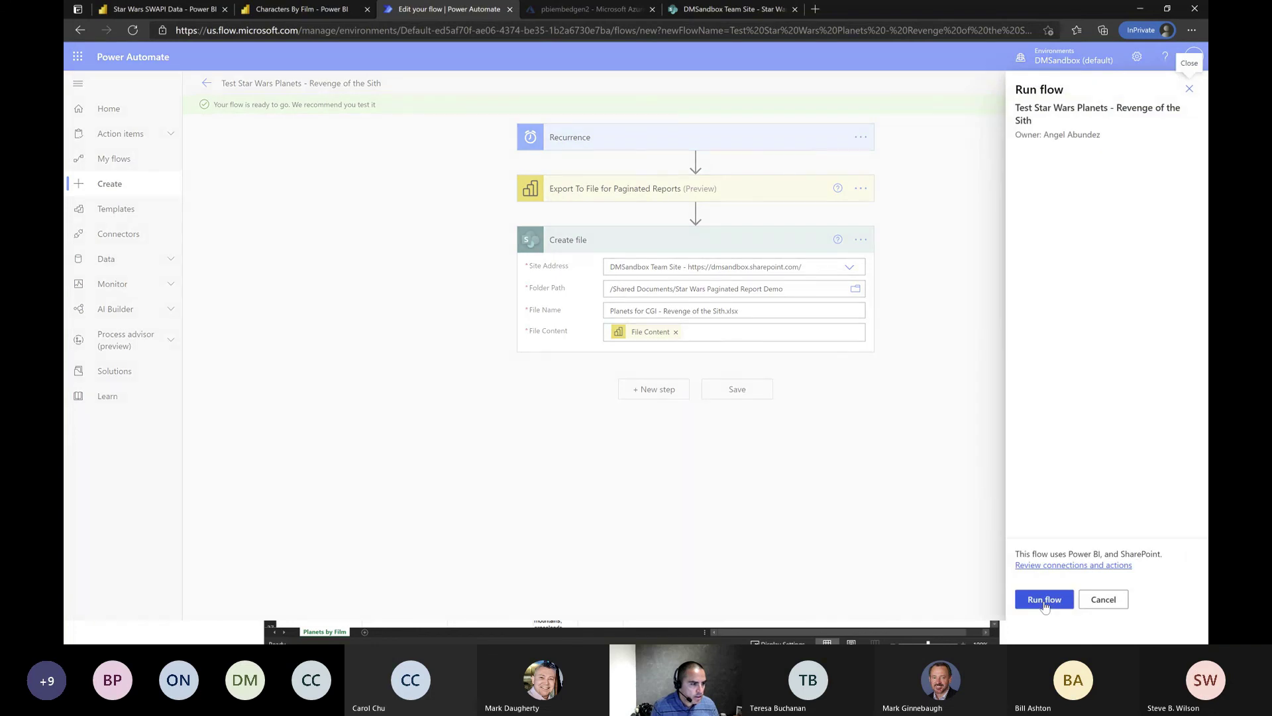
{"action": "left_click", "coordinate": [1044, 600]}
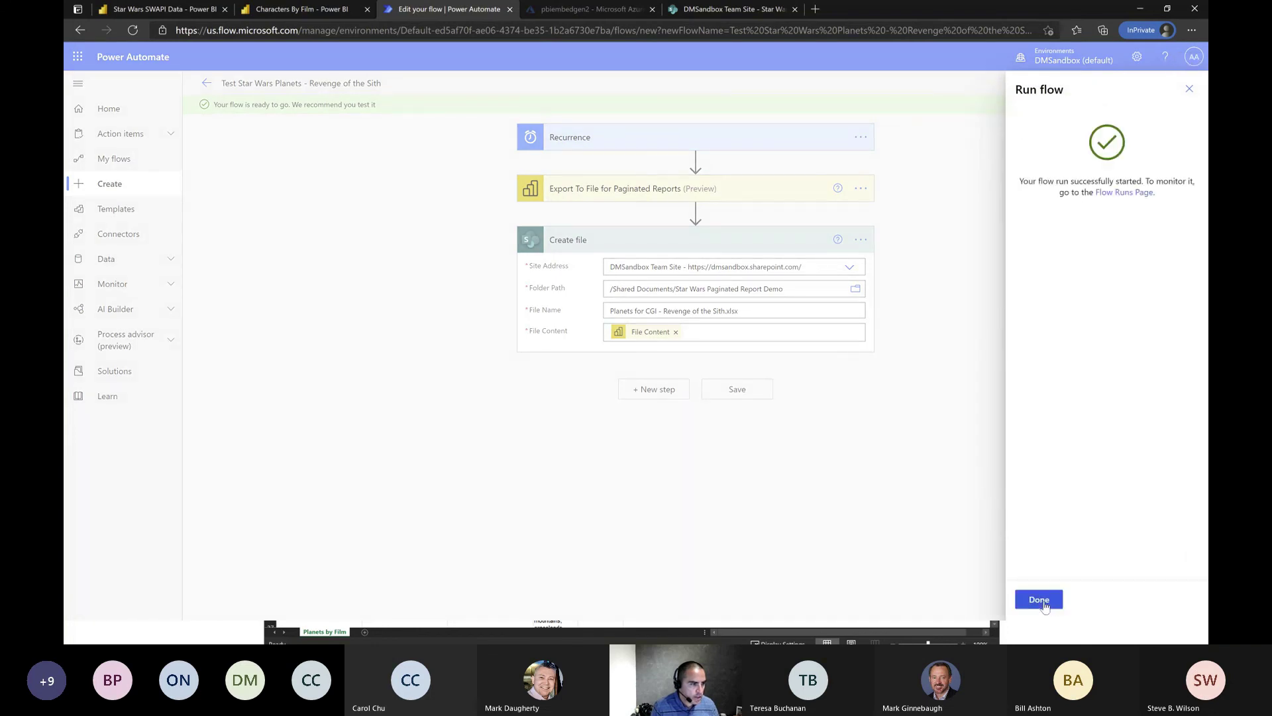
{"action": "left_click", "coordinate": [1039, 599]}
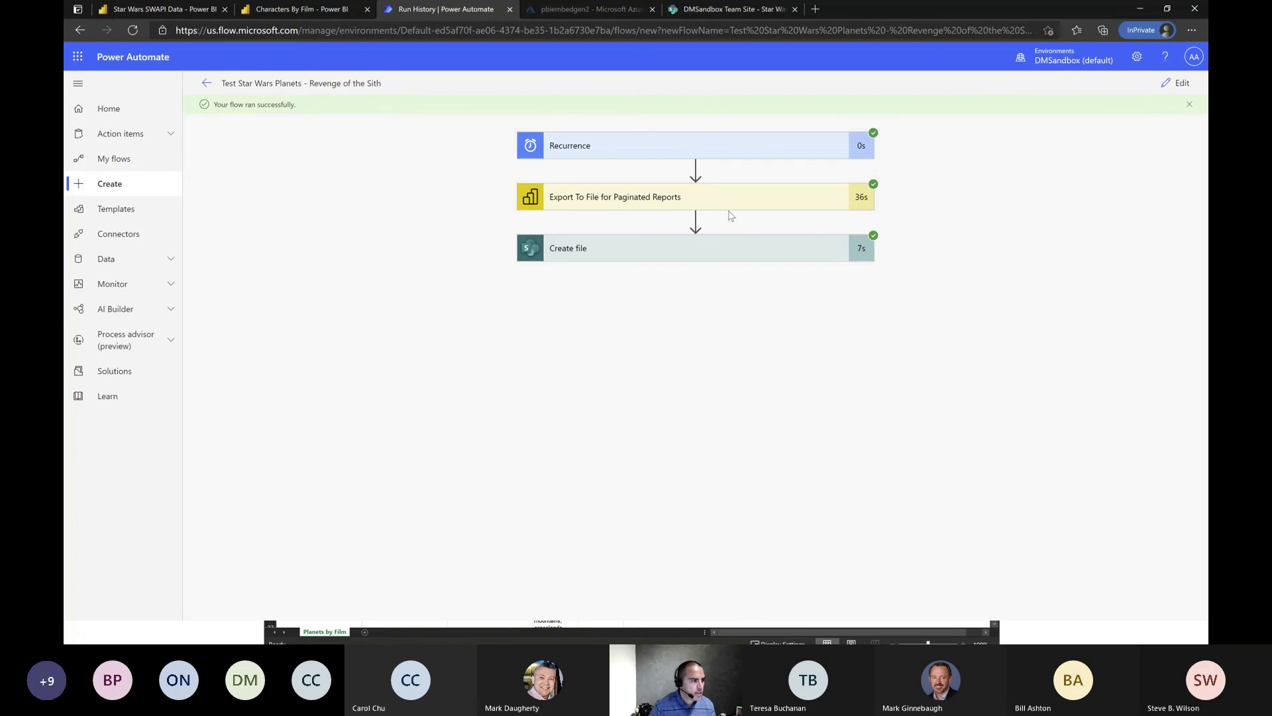
Open Planets for CGI - Revenge of the Sith.xlsx from the SharePoint document folder to check the export, and return to the presentation slides.
{"action": "left_click", "coordinate": [731, 9]}
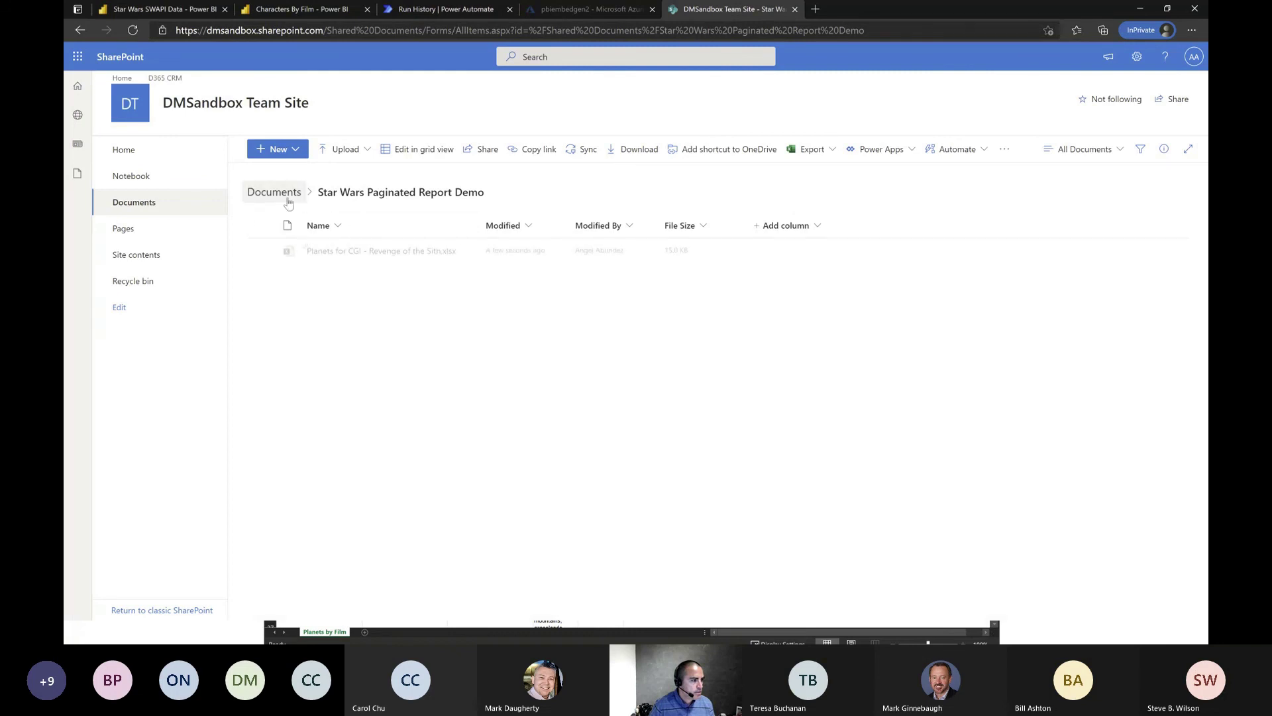
{"action": "left_click", "coordinate": [395, 256]}
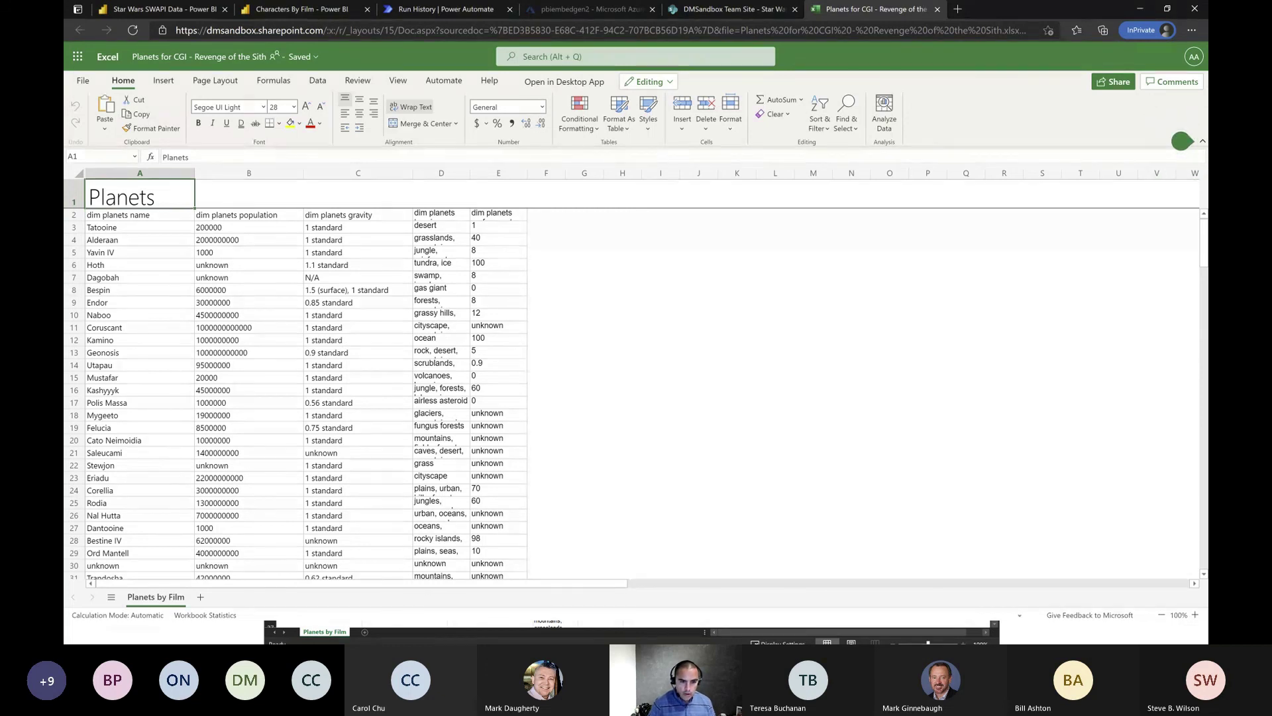
{"action": "key", "text": "alt+Tab"}
{"action": "left_click", "coordinate": [754, 475]}
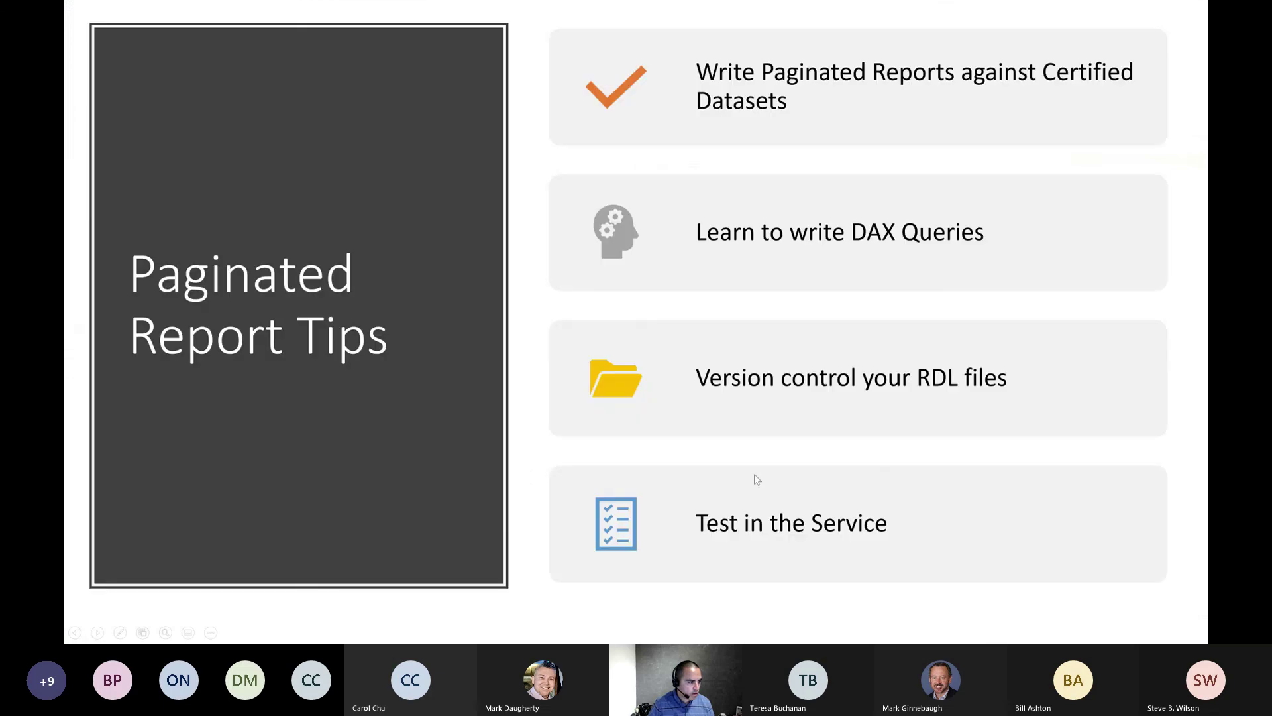